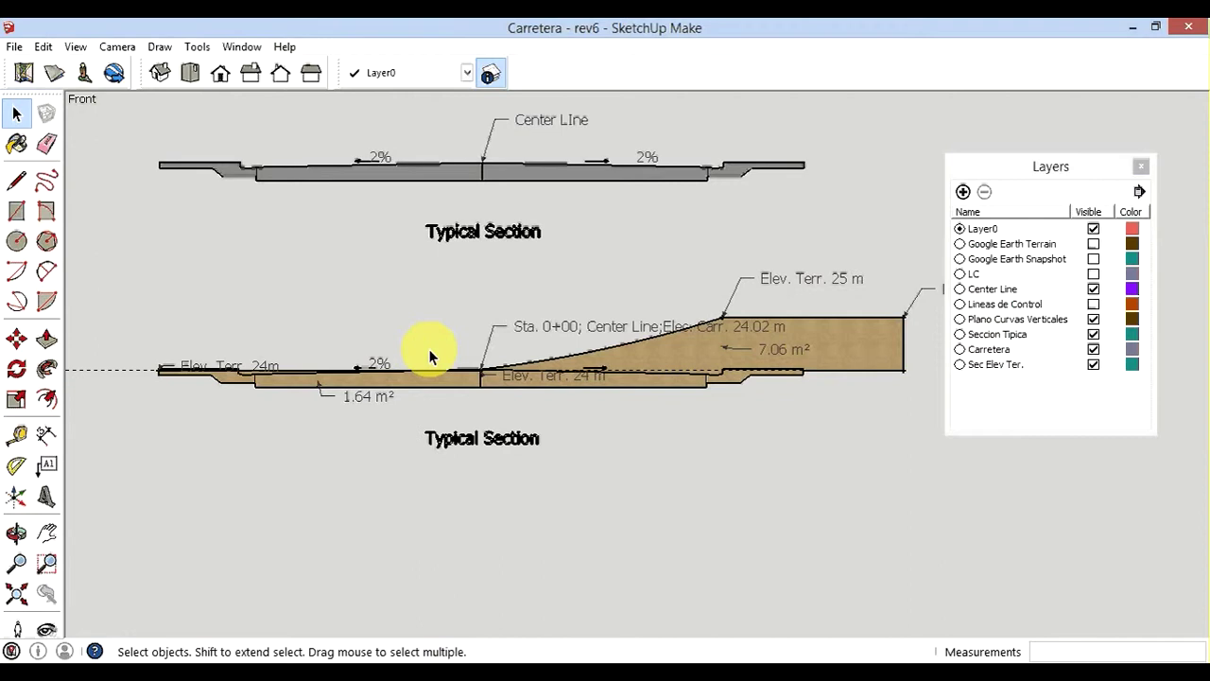
left_click(161, 75)
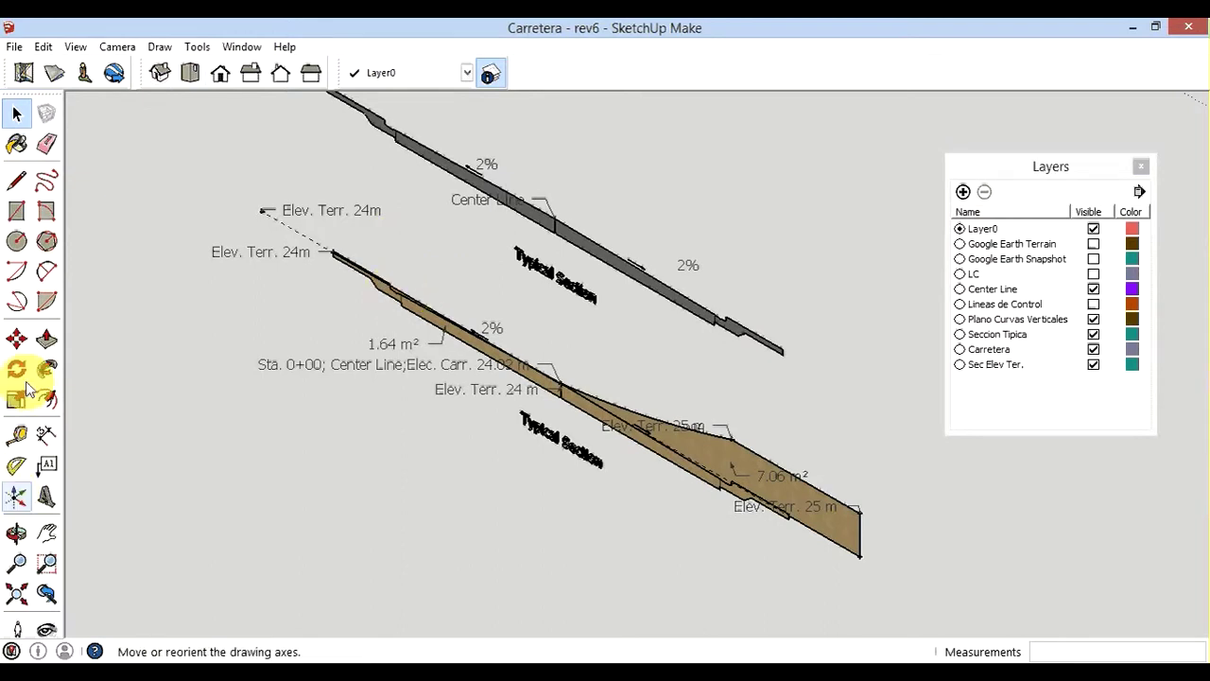
left_click(21, 343)
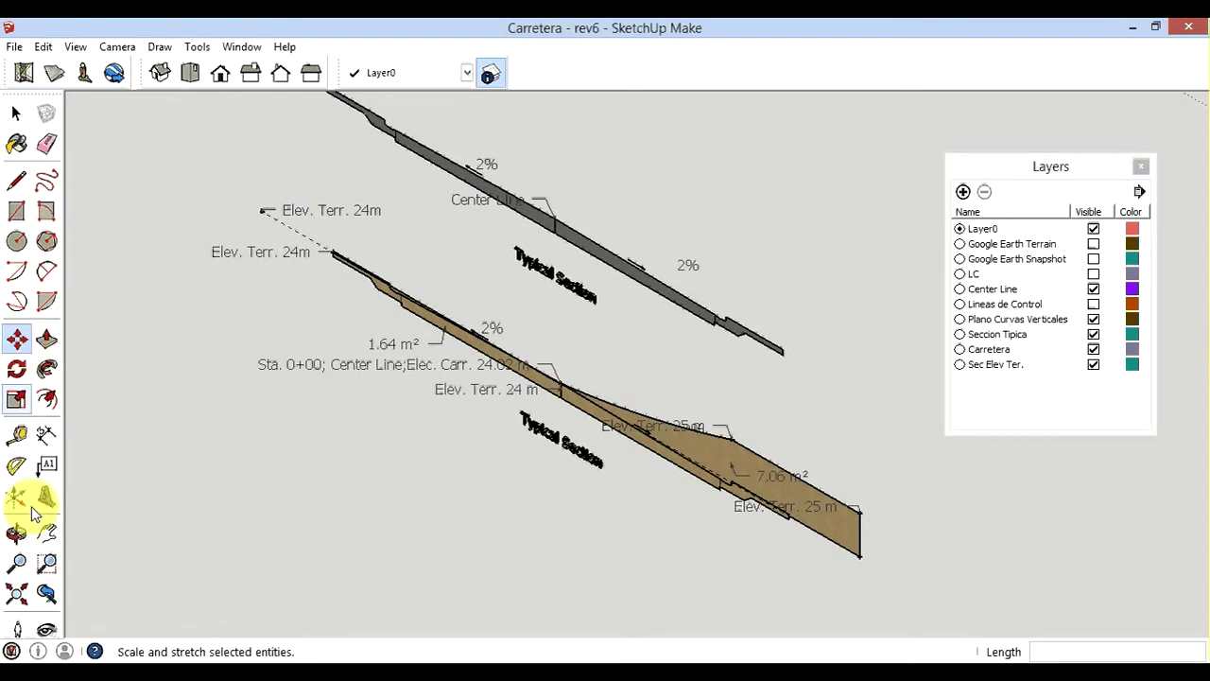
left_click(23, 595)
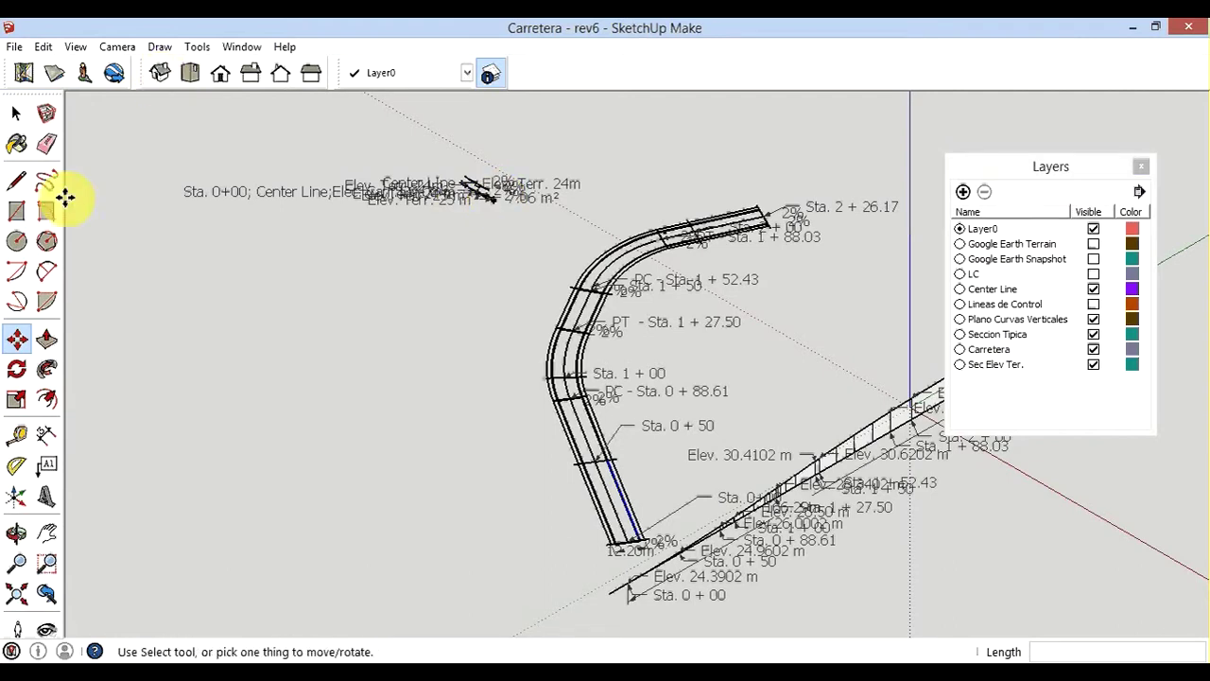
left_click(17, 112)
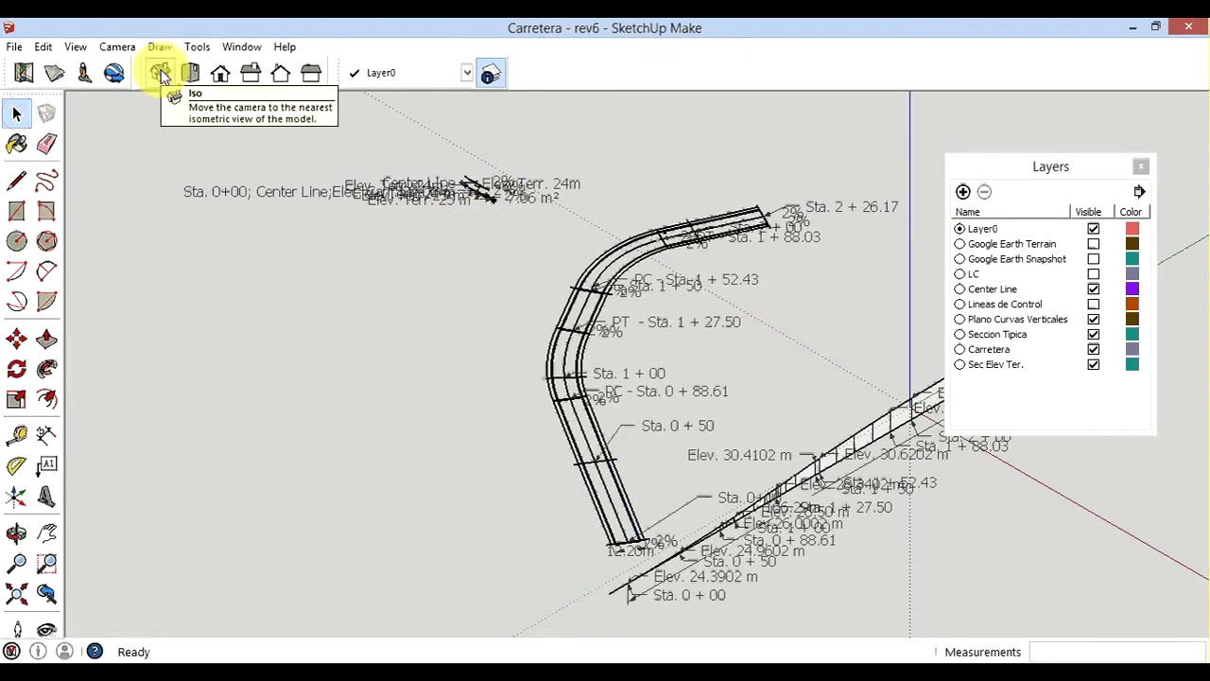
left_click(190, 73)
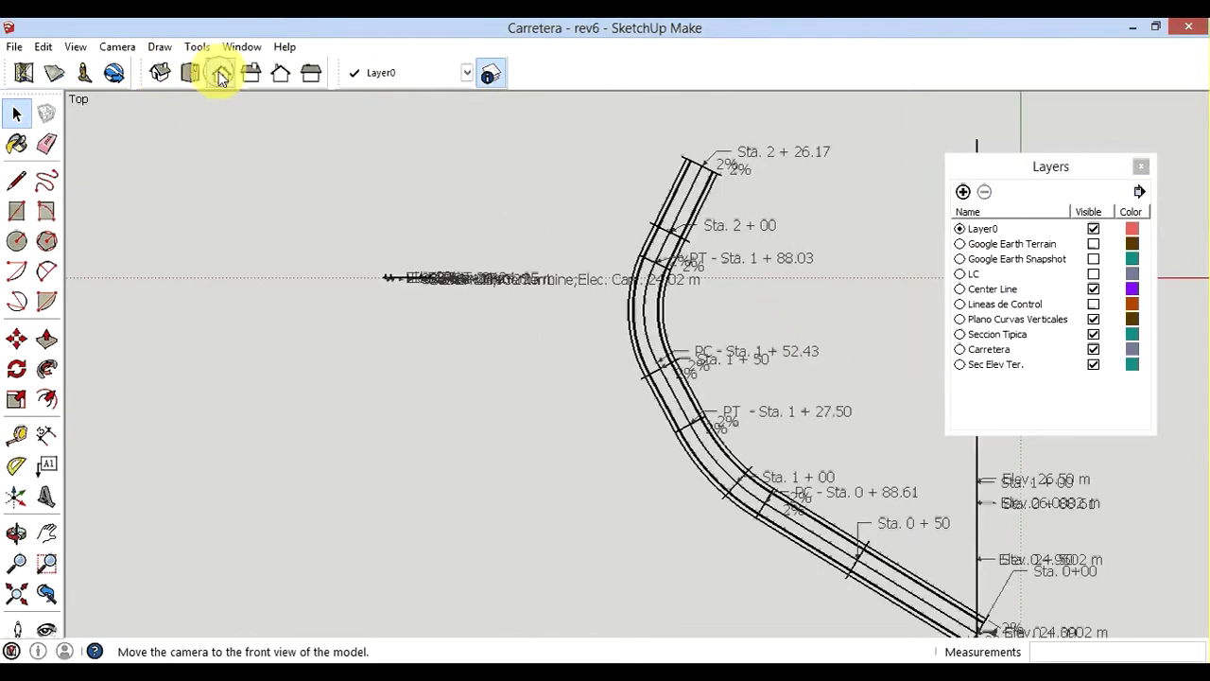
left_click(219, 75)
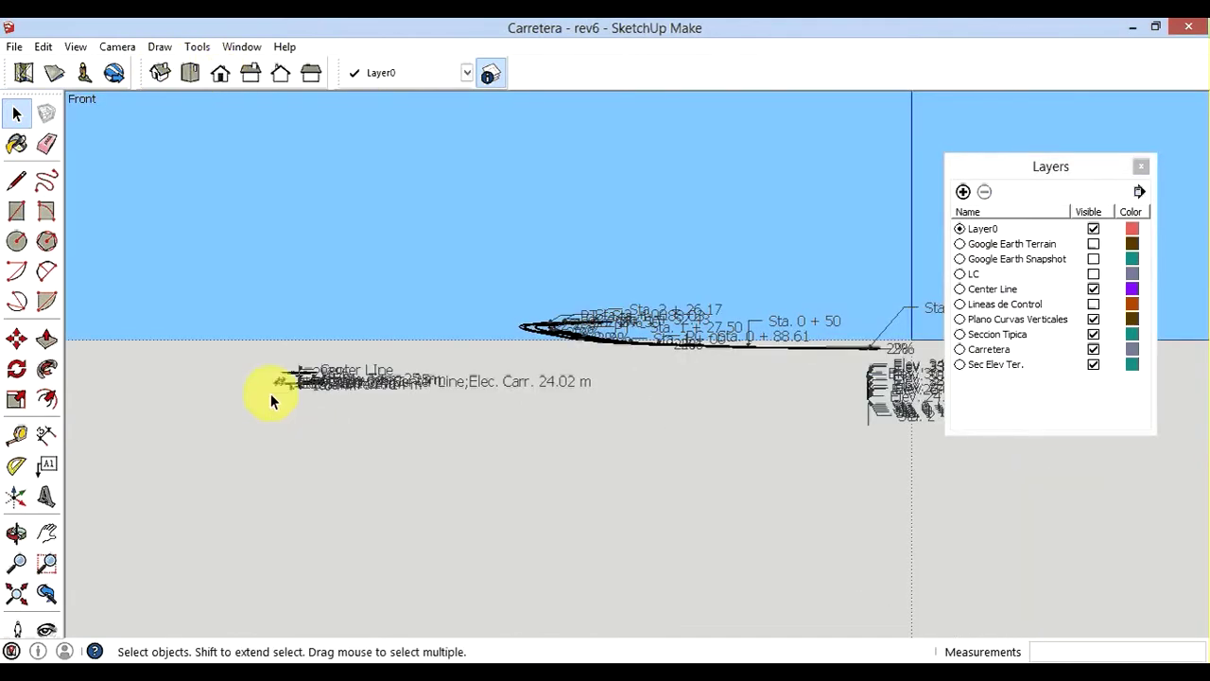
scroll(271, 393, "up", 2)
scroll(288, 395, "up", 2)
scroll(318, 343, "up", 2)
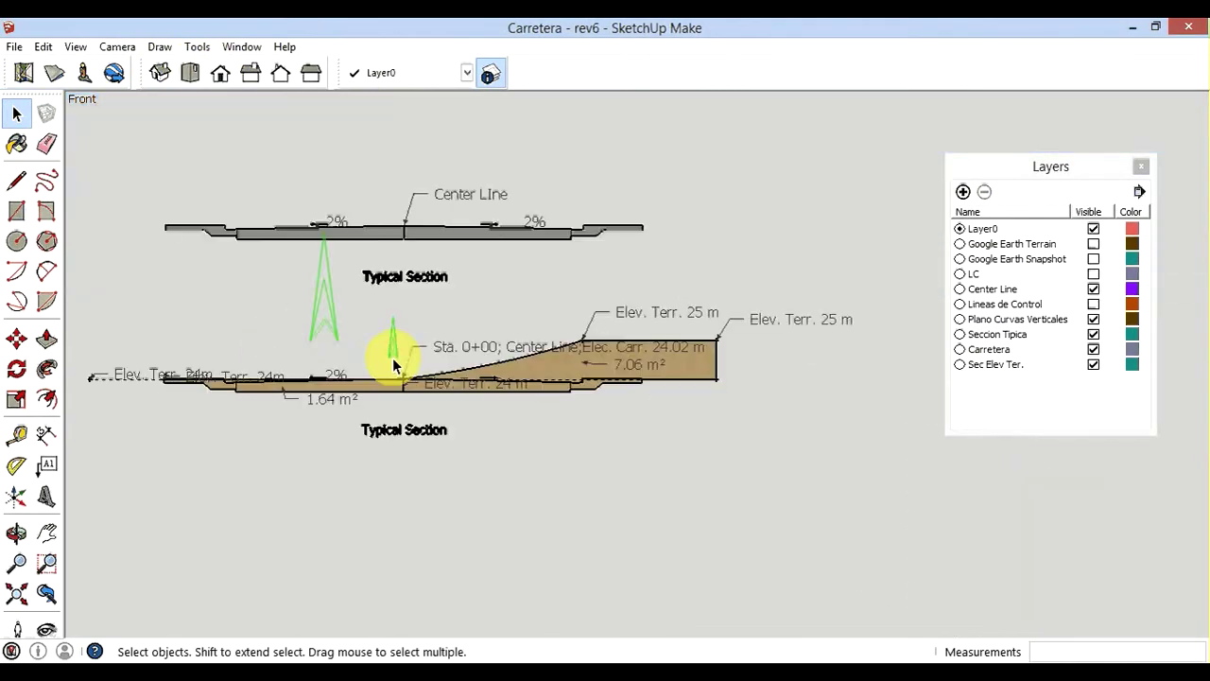
left_click(46, 532)
left_click_drag(387, 444, 478, 374)
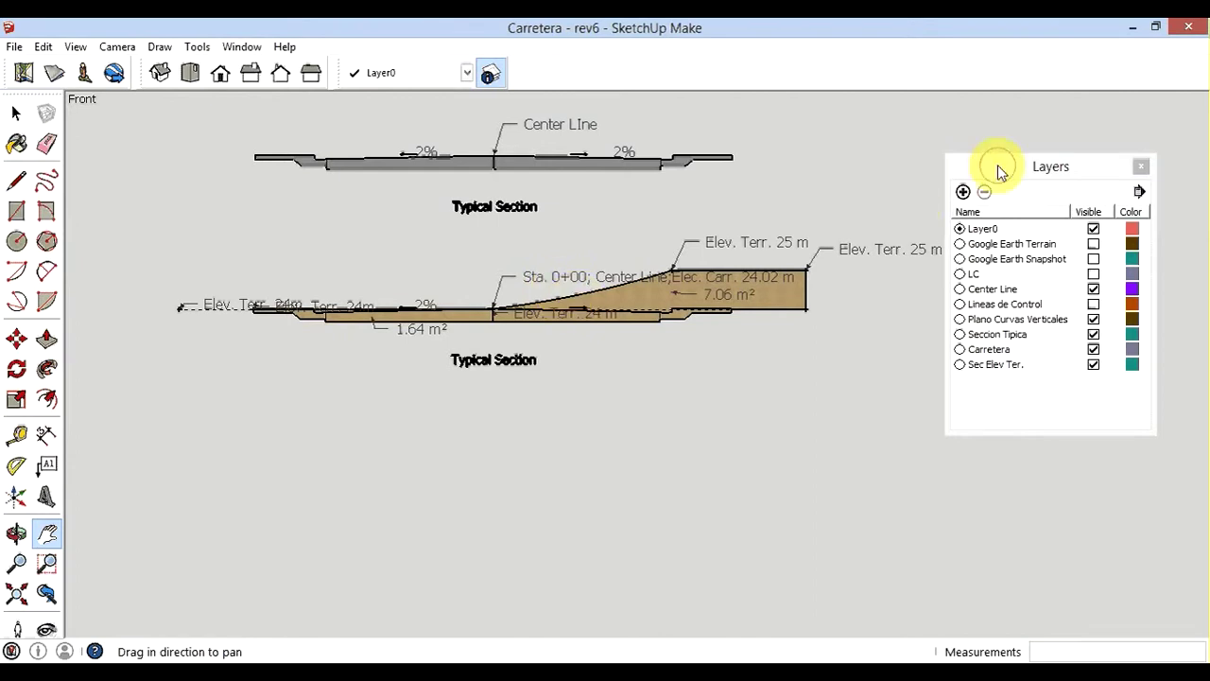
left_click_drag(1000, 170, 1033, 173)
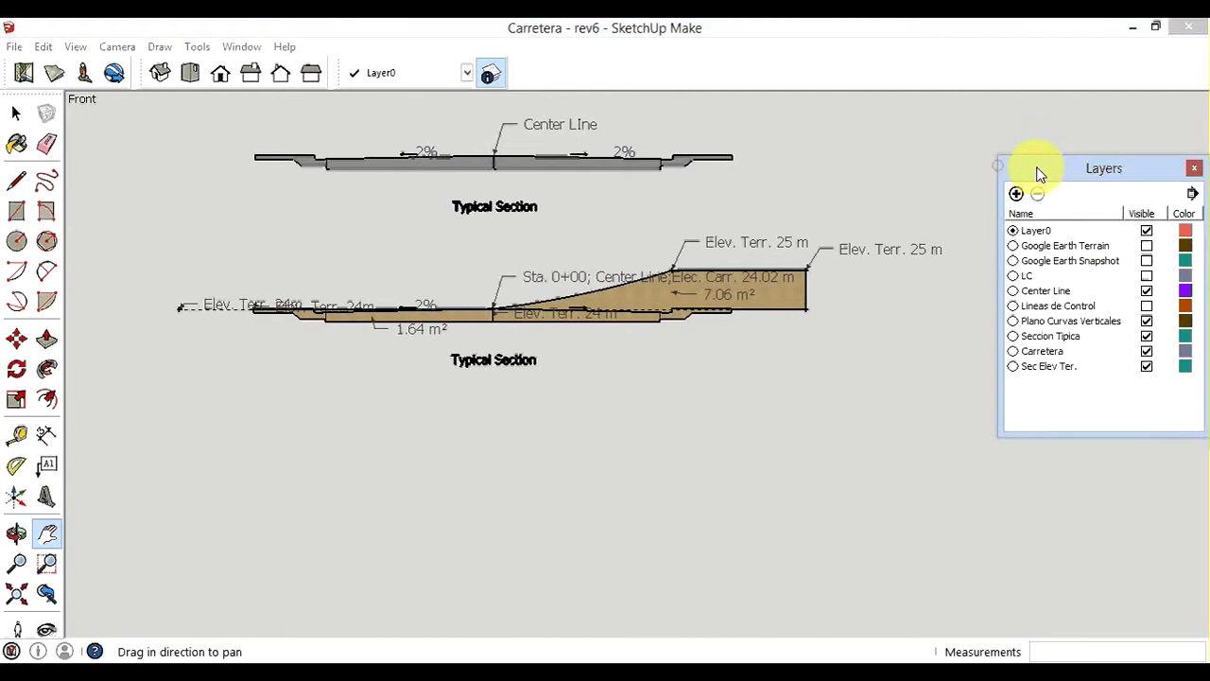
left_click(16, 114)
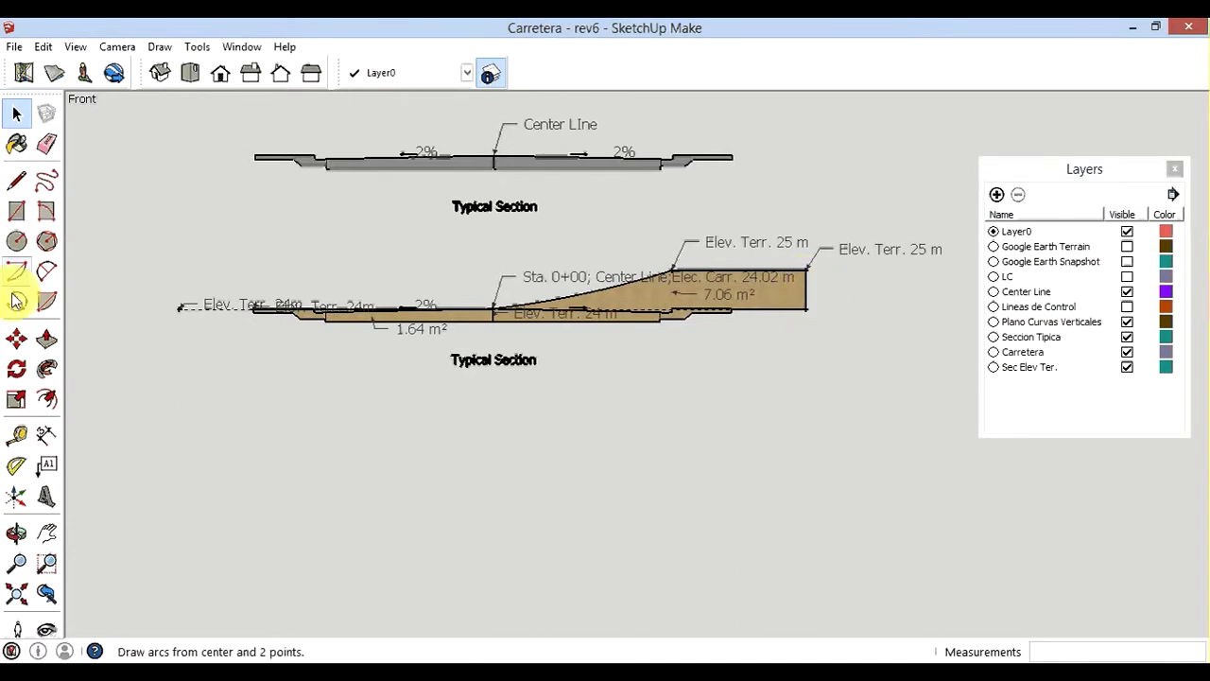
Add a 30° protractor guide line through the lower right corner of the Sta. 0+00 cut section.
left_click(14, 439)
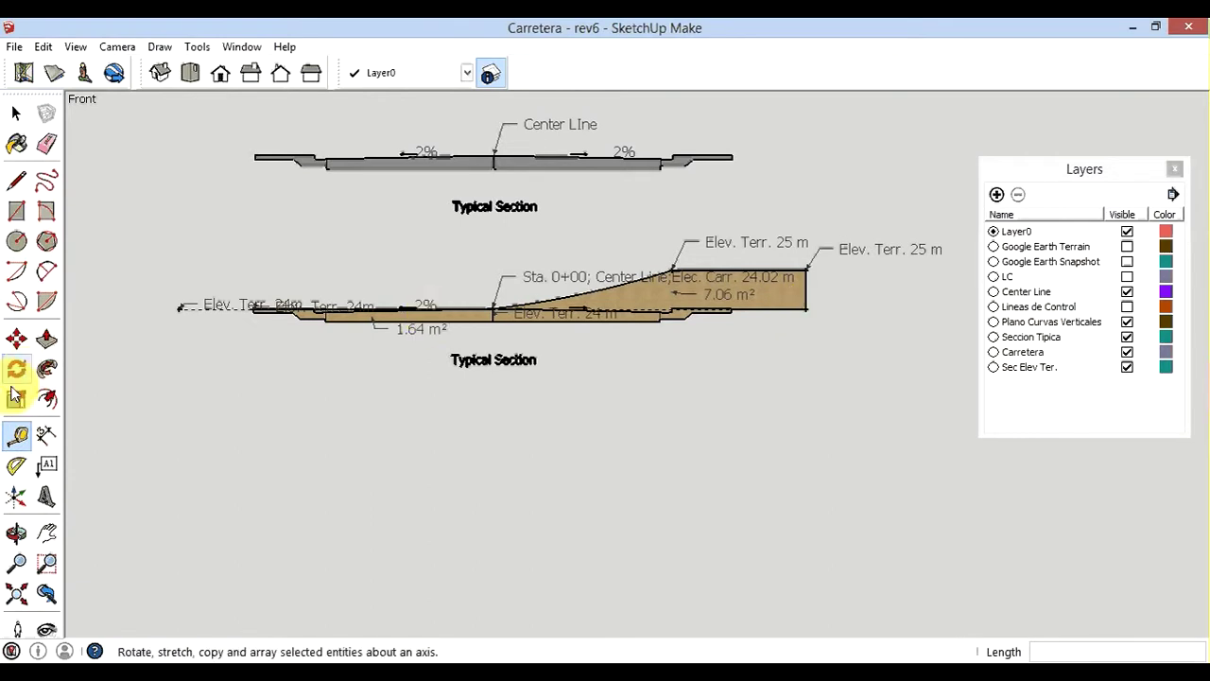
left_click(17, 467)
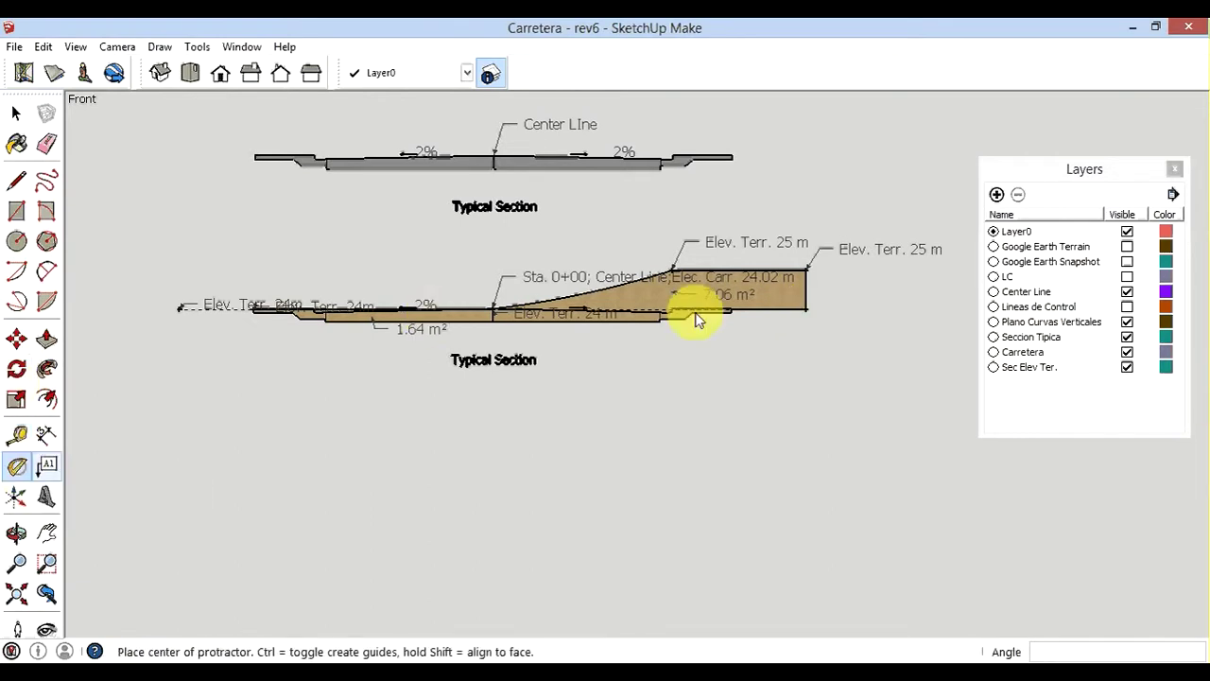
left_click(804, 310)
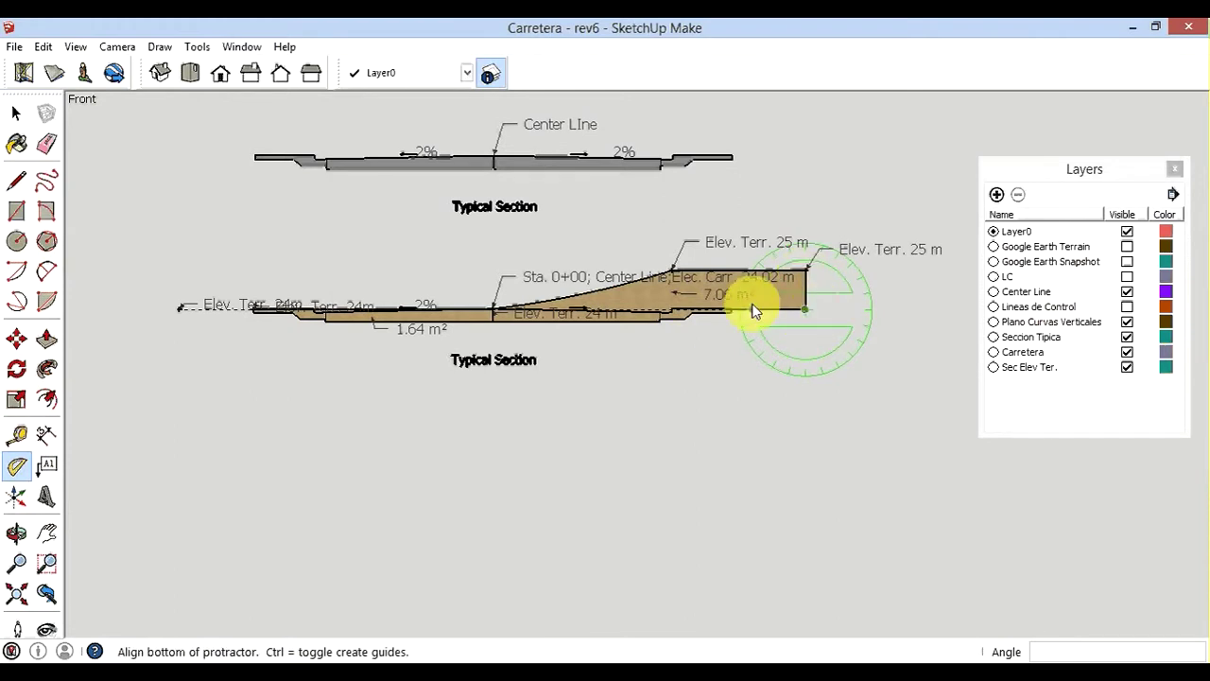
left_click(891, 314)
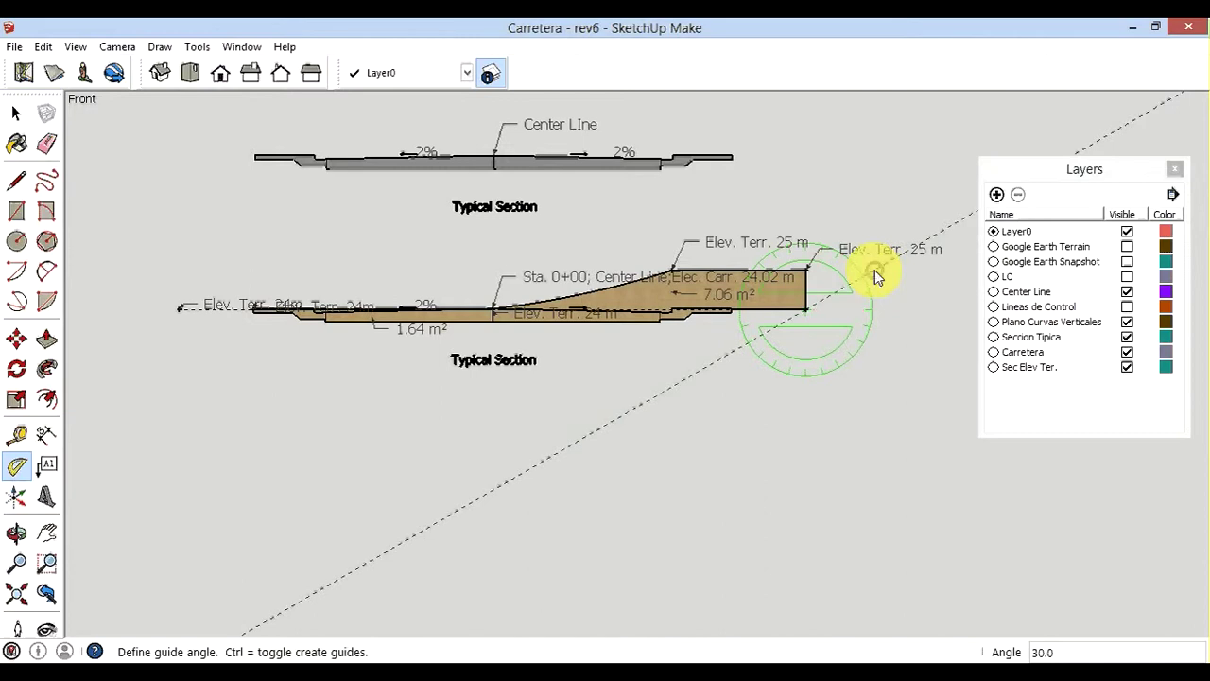
left_click(874, 270)
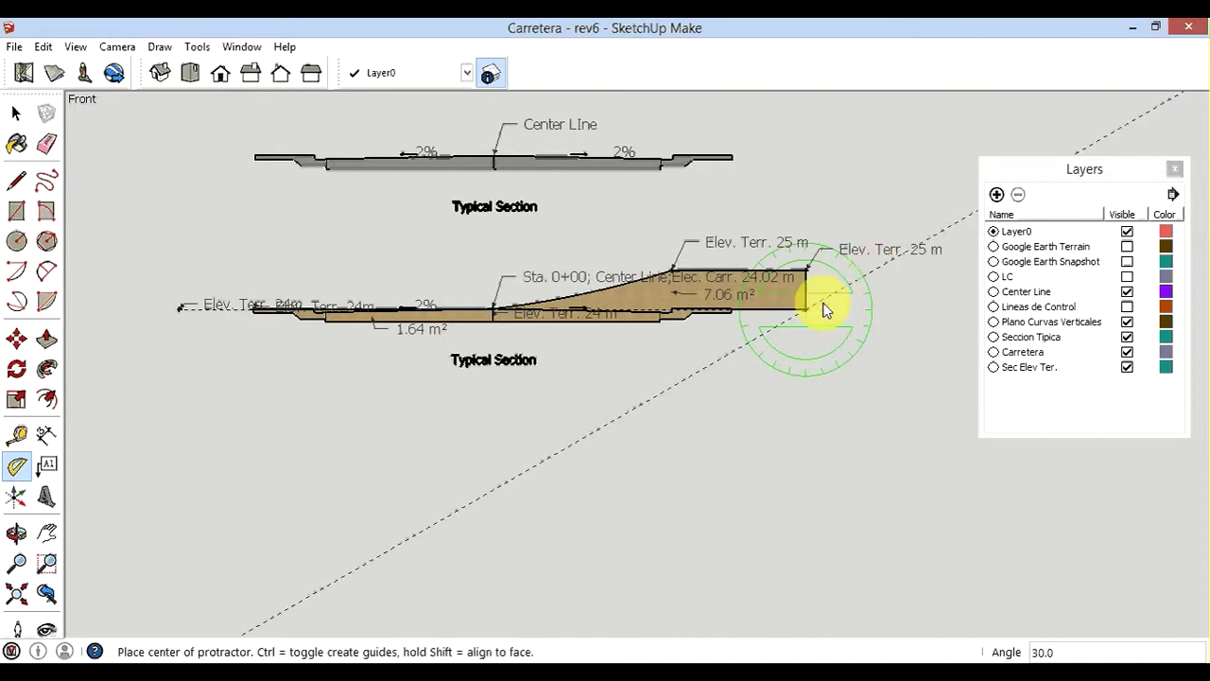
Draw edges from the section's top right corner out to the 30° guide and back to its lower corner.
left_click(16, 185)
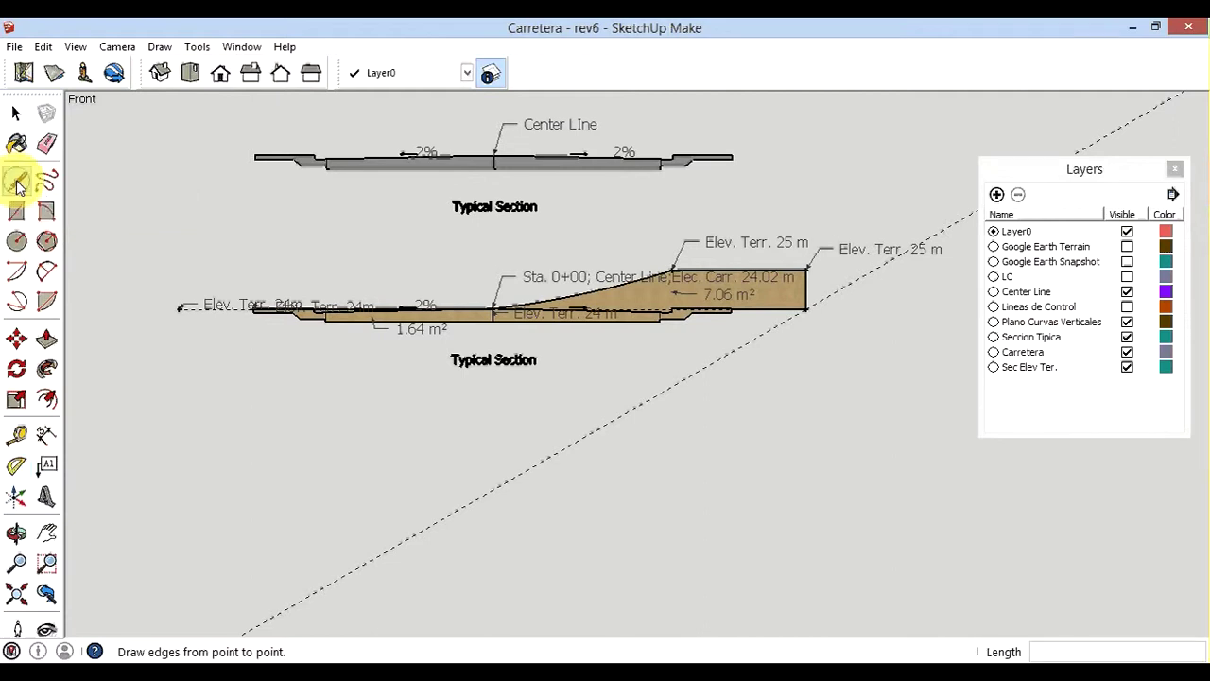
left_click(806, 271)
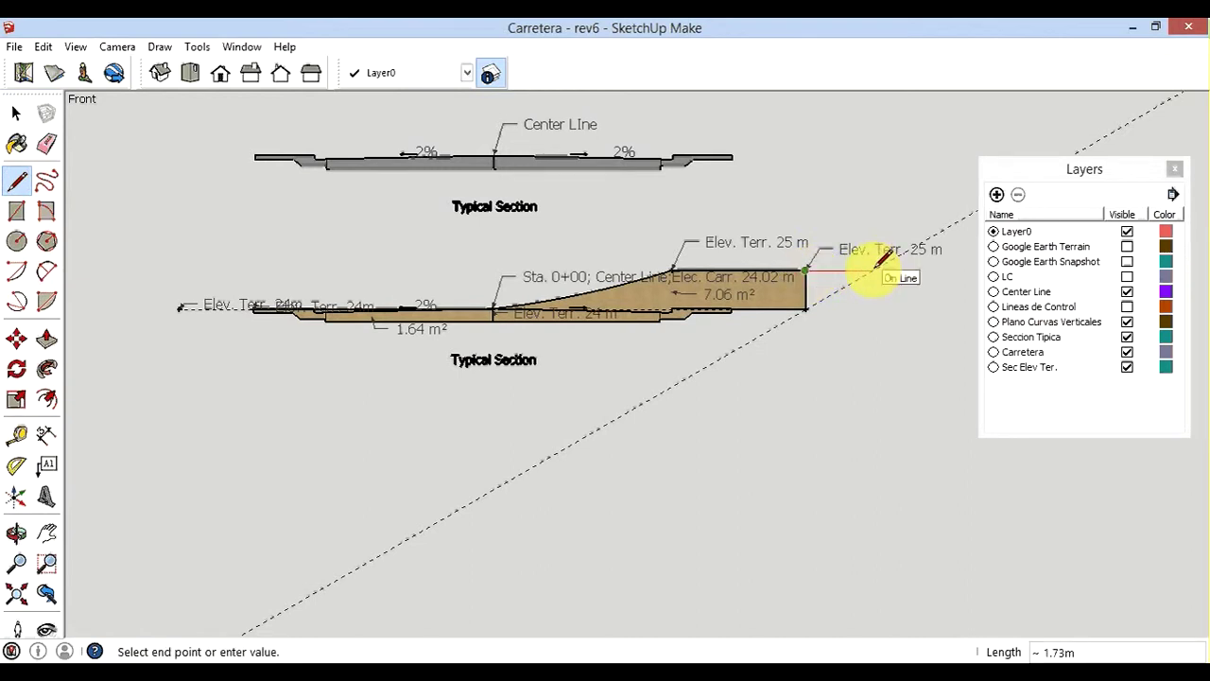
left_click(873, 270)
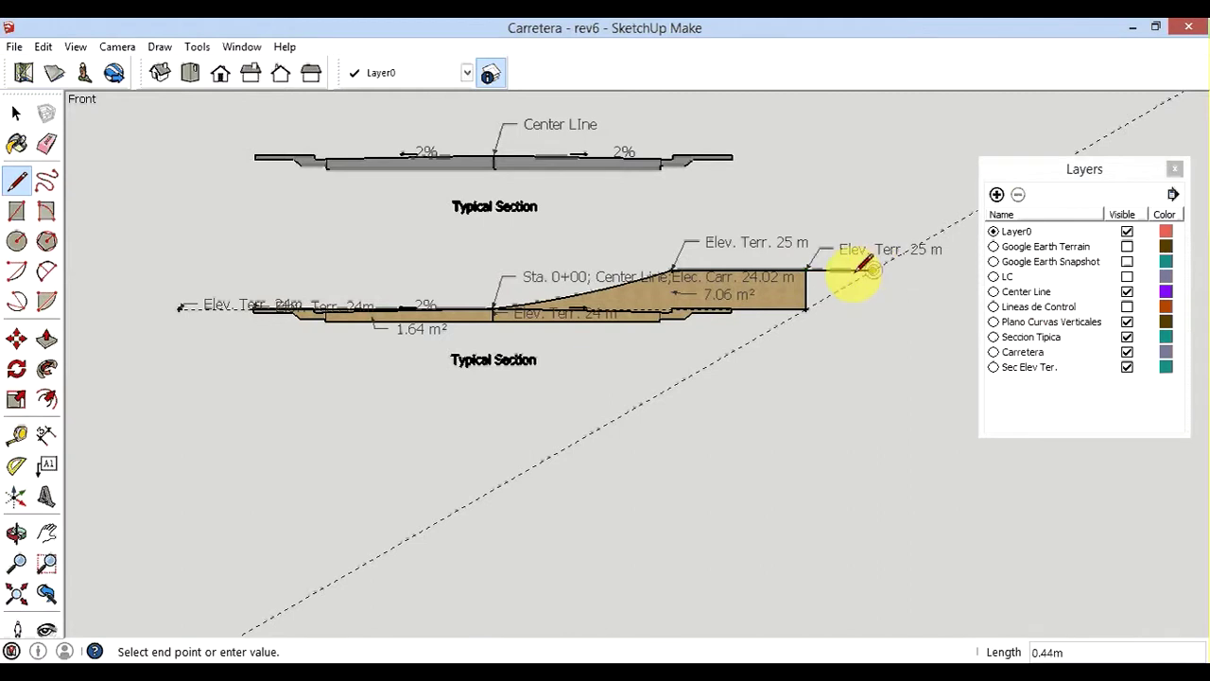
left_click(807, 309)
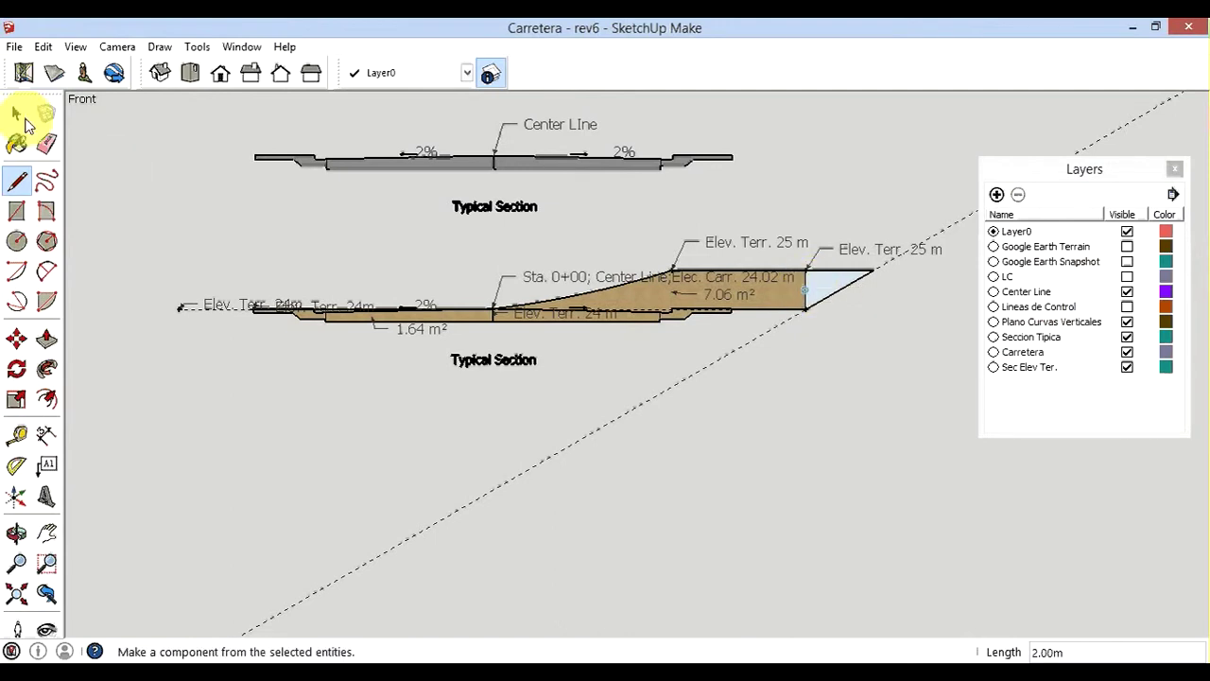
Erase the dividing edge to merge the faces and delete the old 7.06 m² area label.
left_click(16, 112)
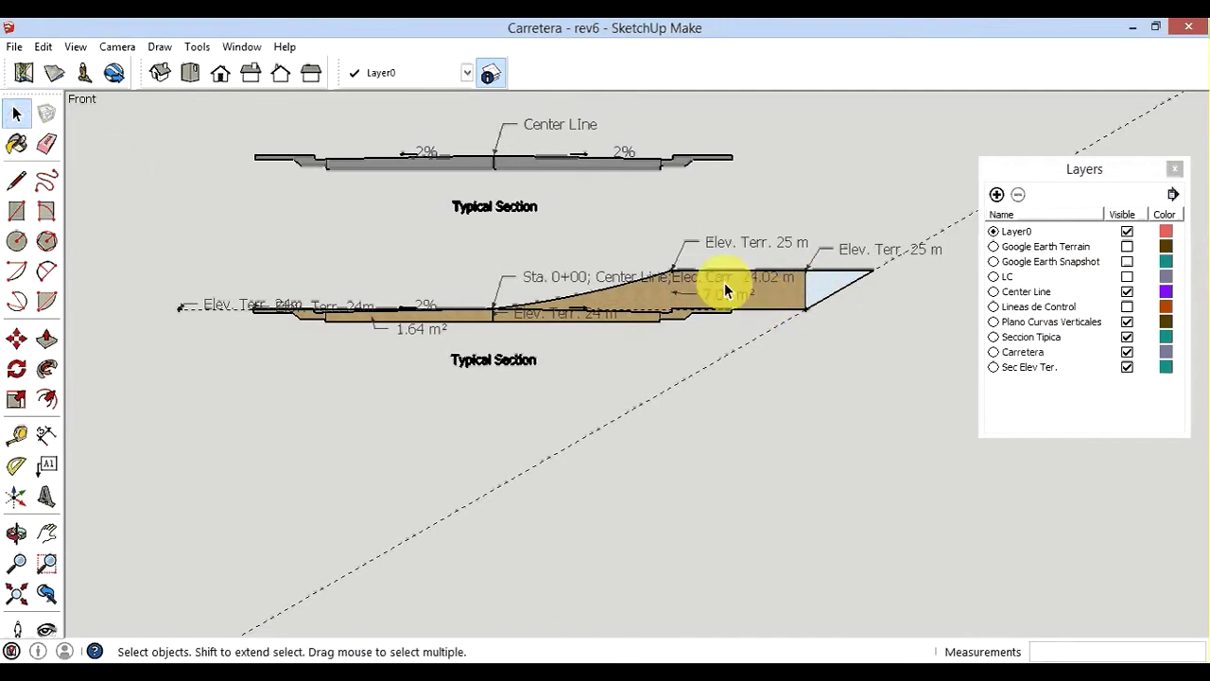
left_click(810, 290)
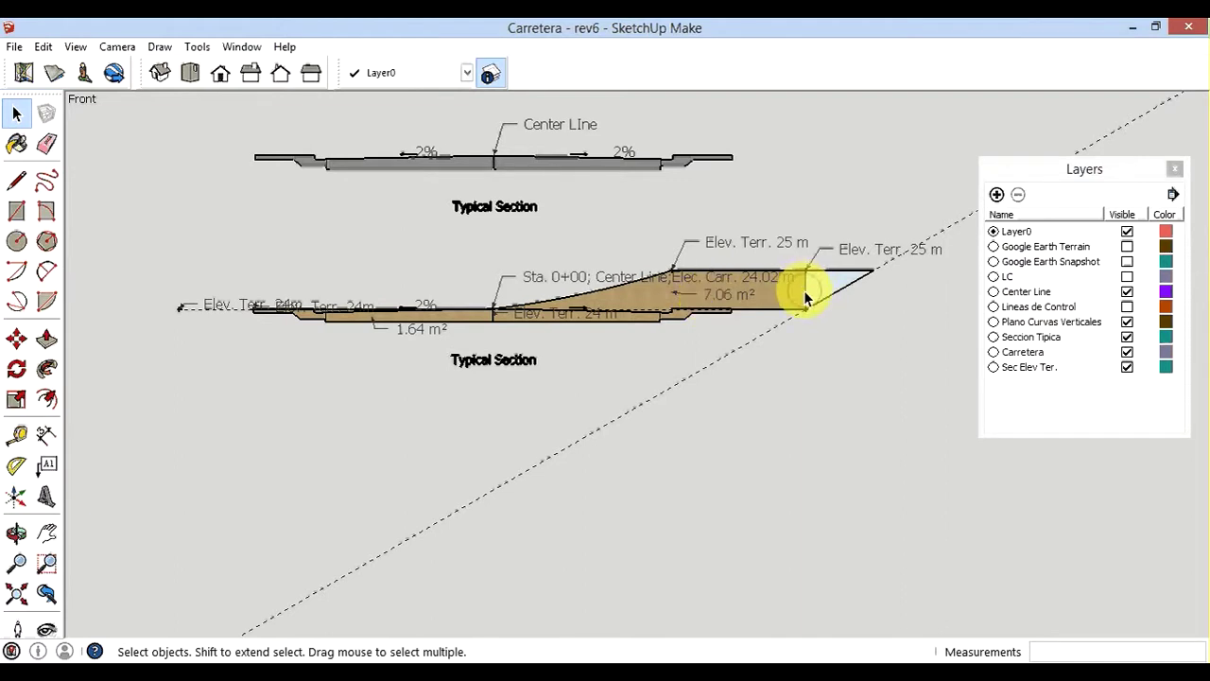
left_click(805, 290)
key("Delete")
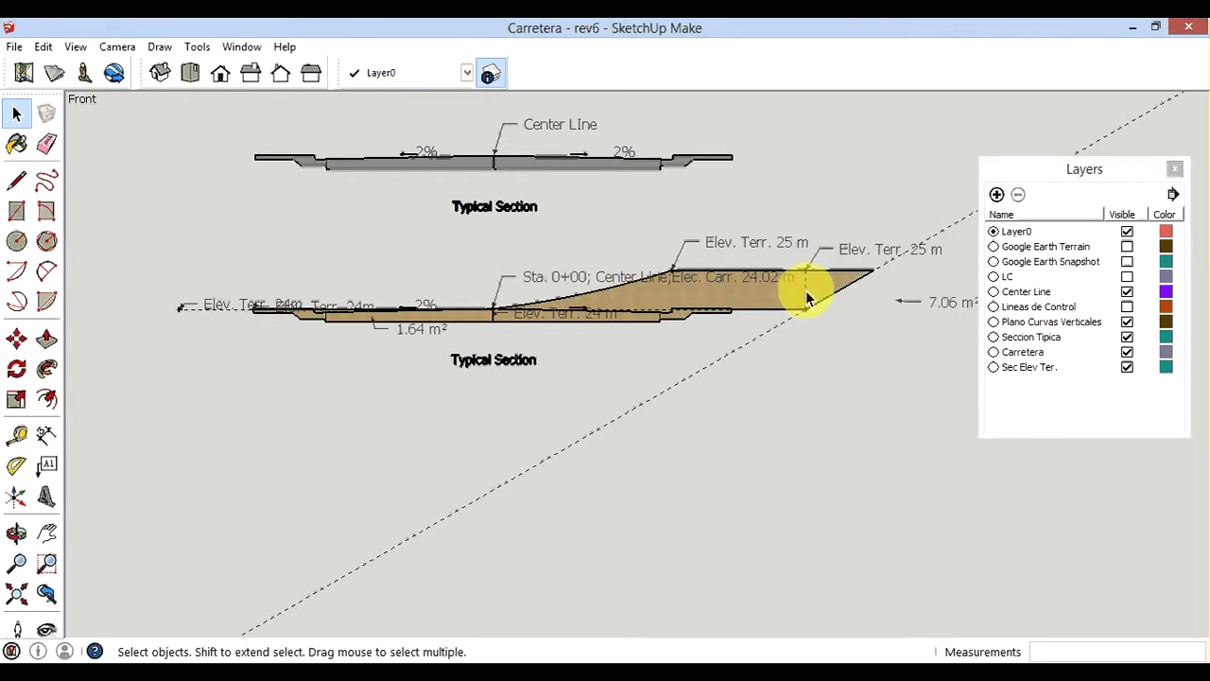
left_click(942, 302)
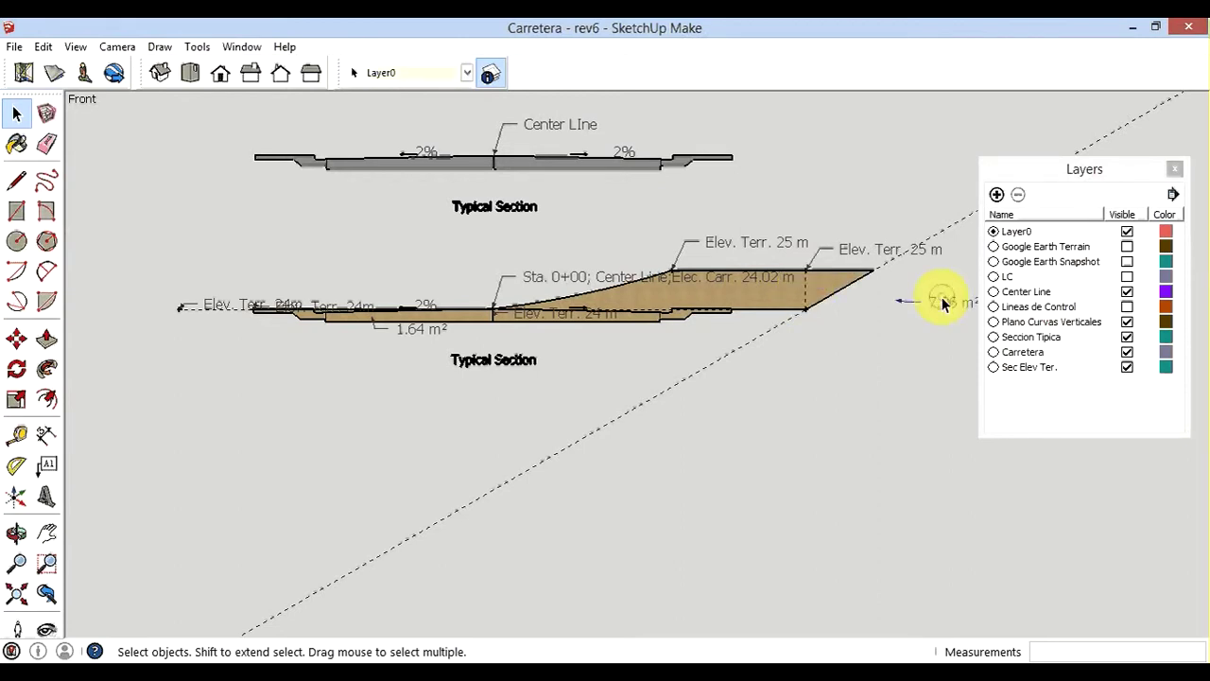
key("Delete")
scroll(934, 303, "up", 1)
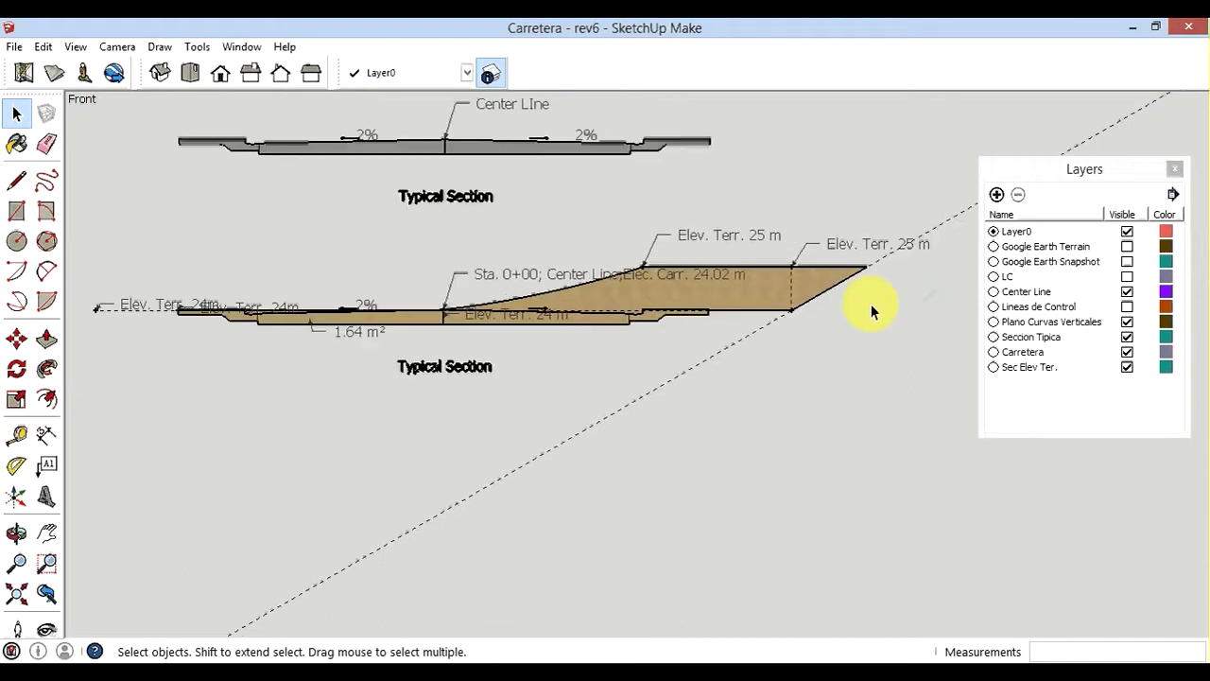
left_click(792, 296)
key("Escape")
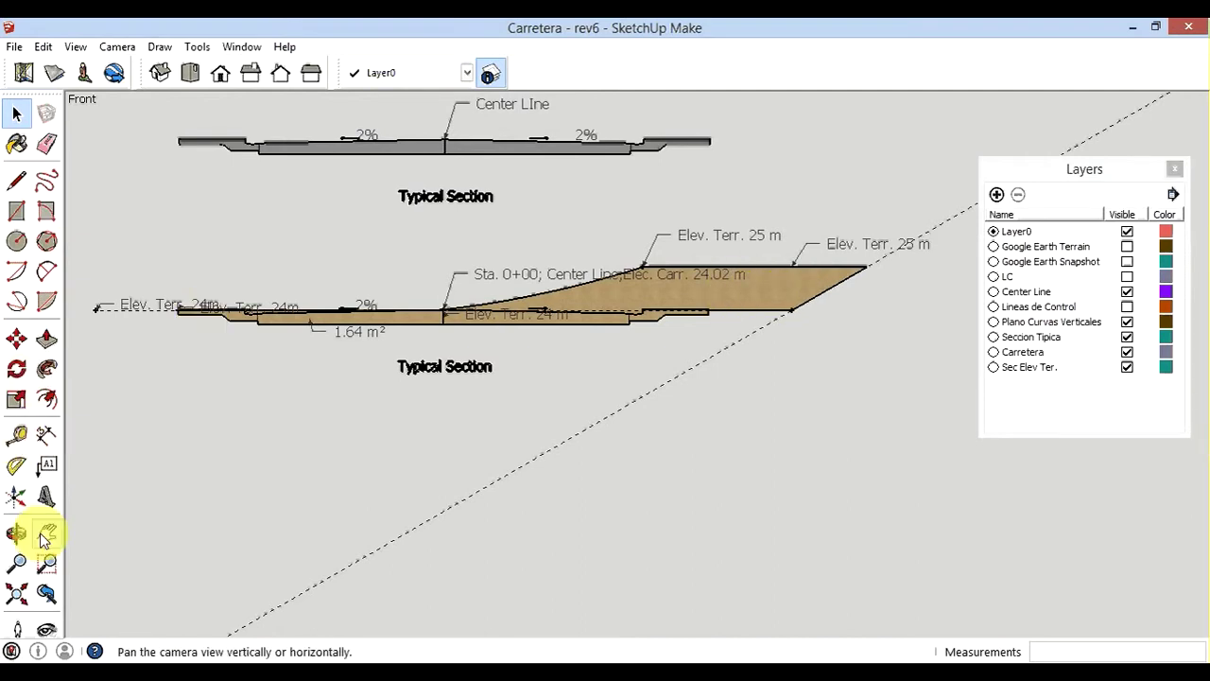
Label the enlarged brown cut face with a new 7.93 m² area callout.
left_click(47, 464)
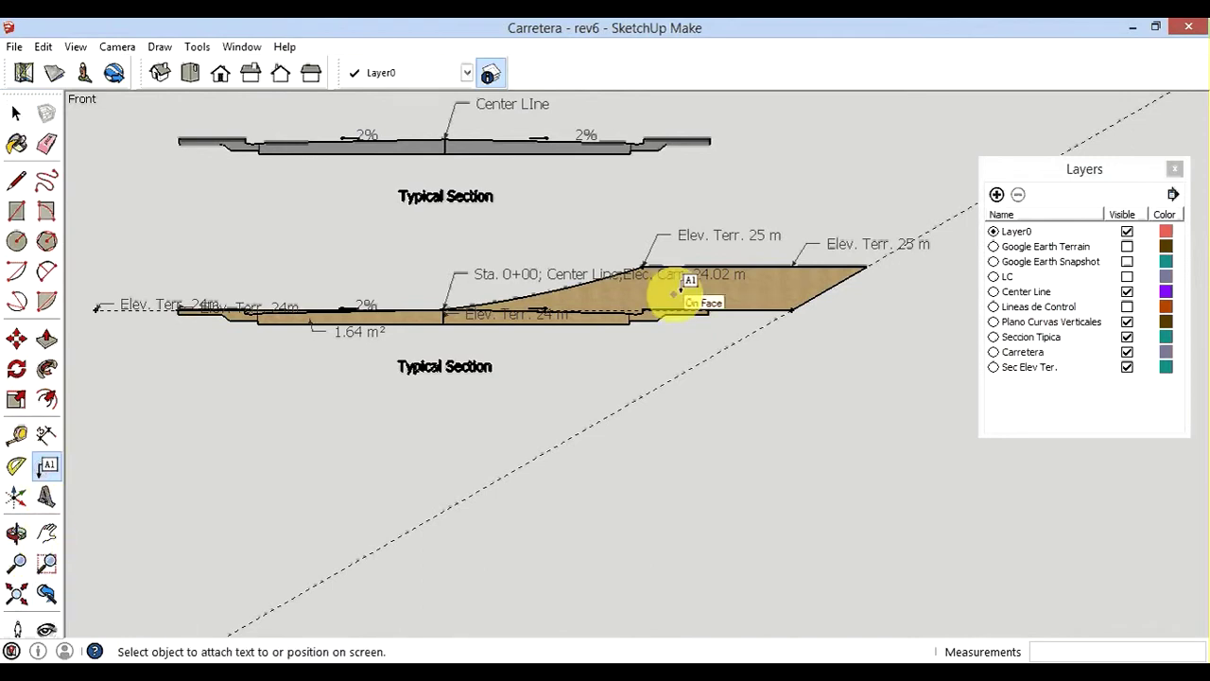
left_click(673, 293)
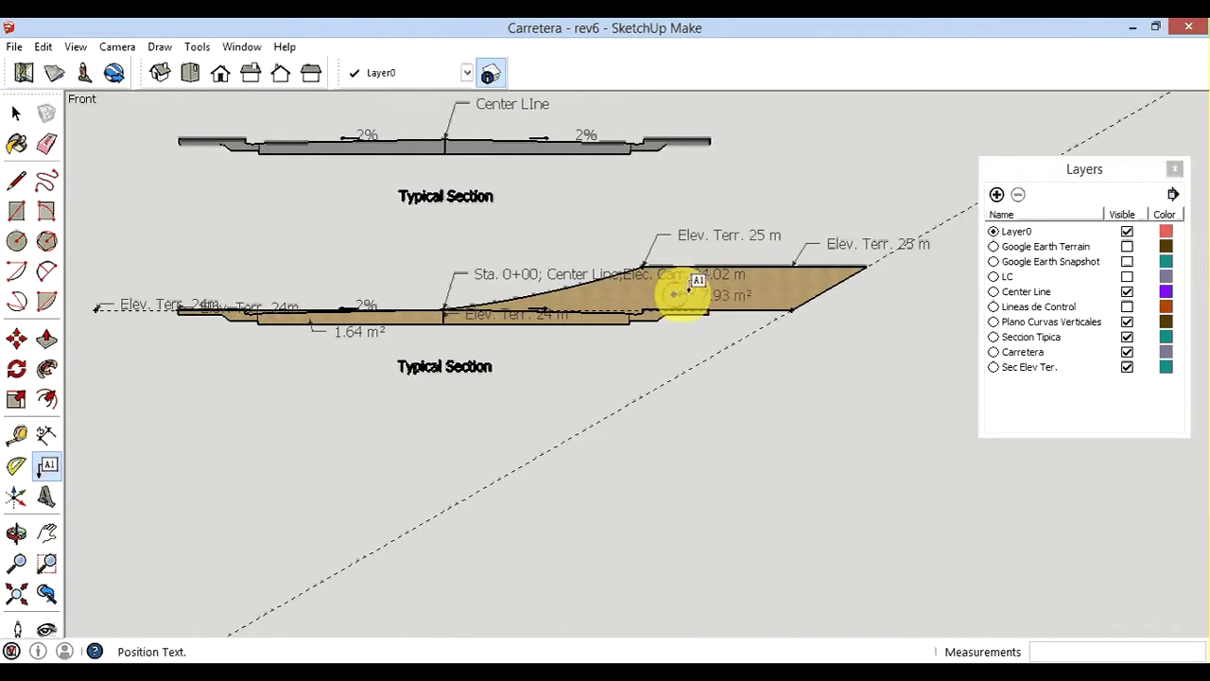
left_click(693, 286)
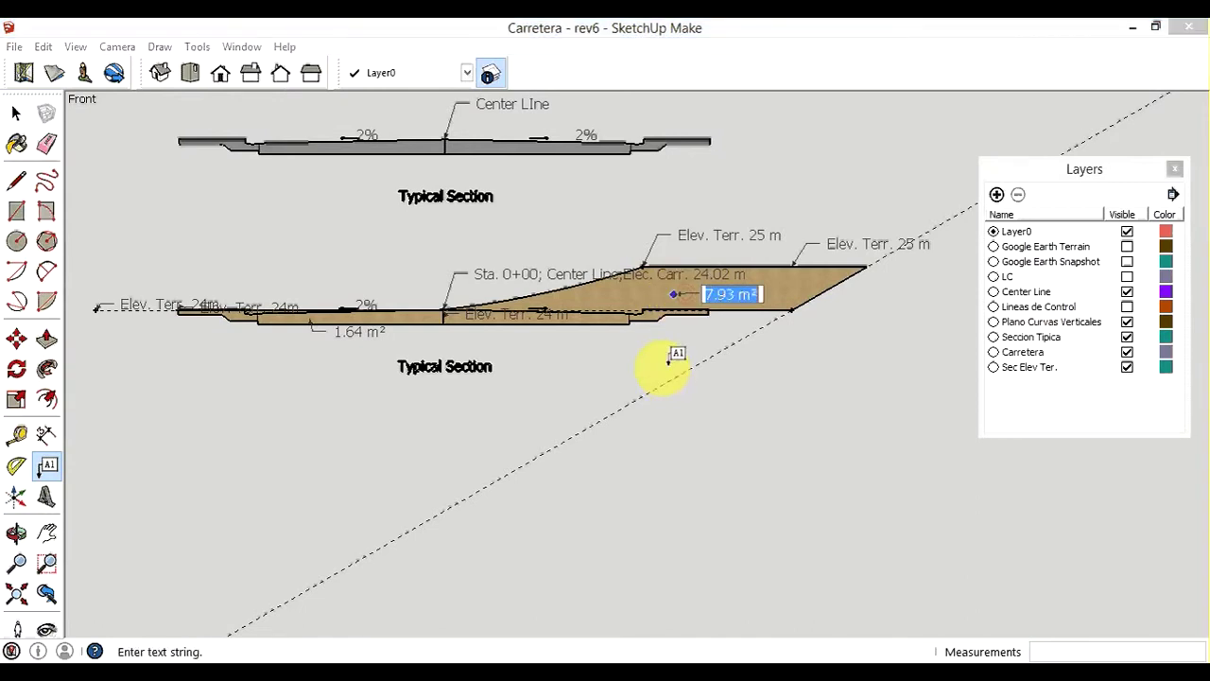
key("Escape")
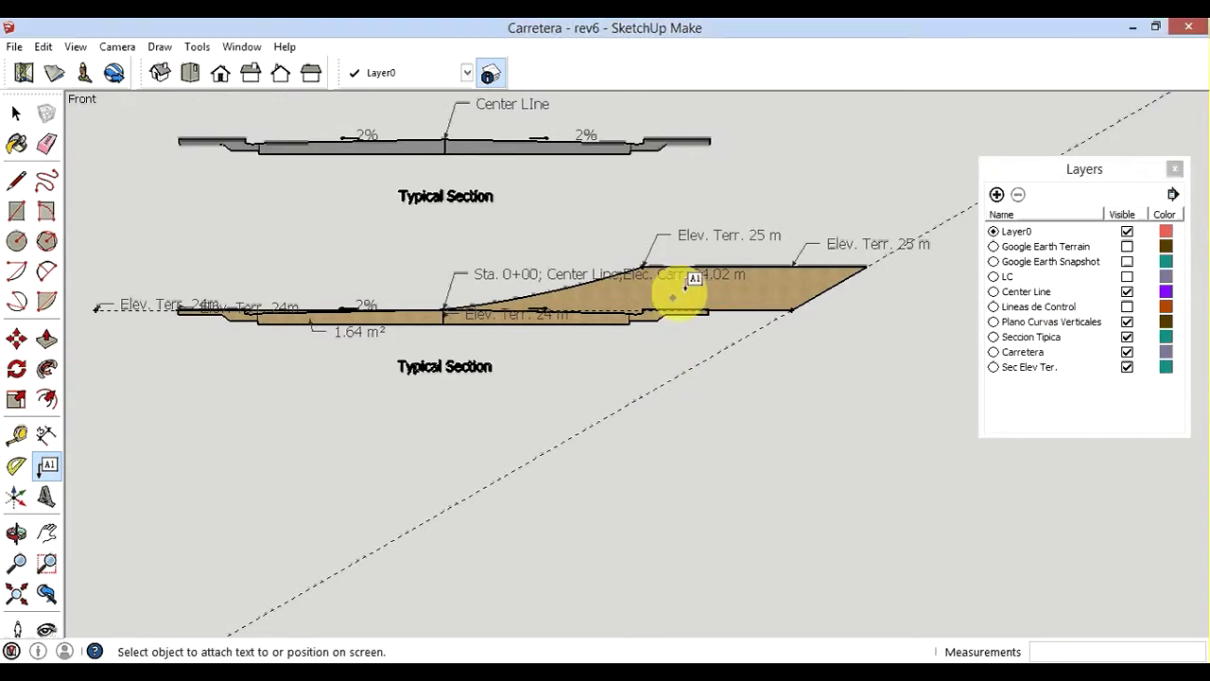
left_click(681, 288)
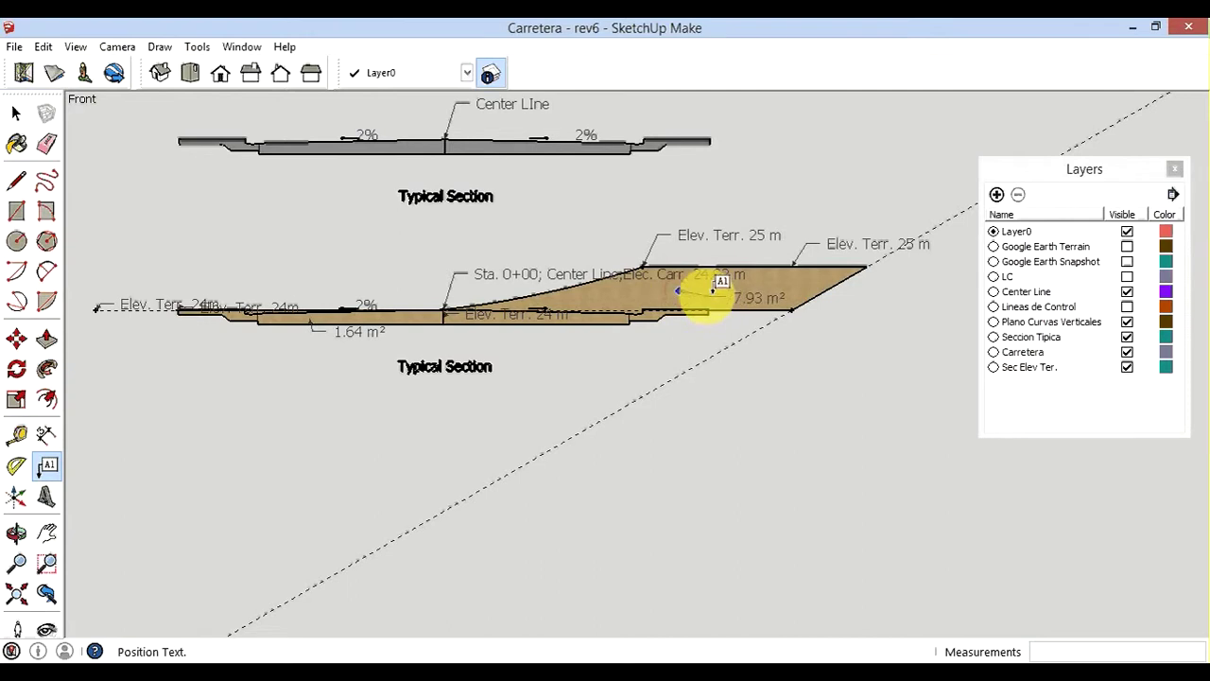
left_click(716, 293)
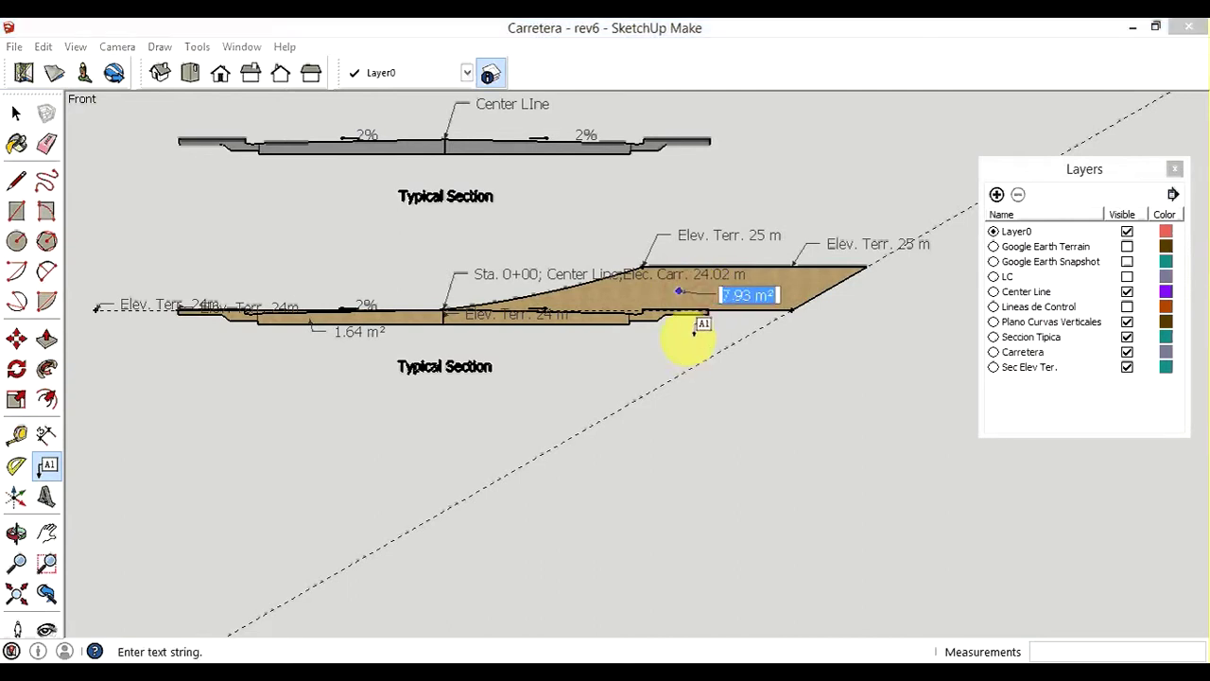
left_click(696, 338)
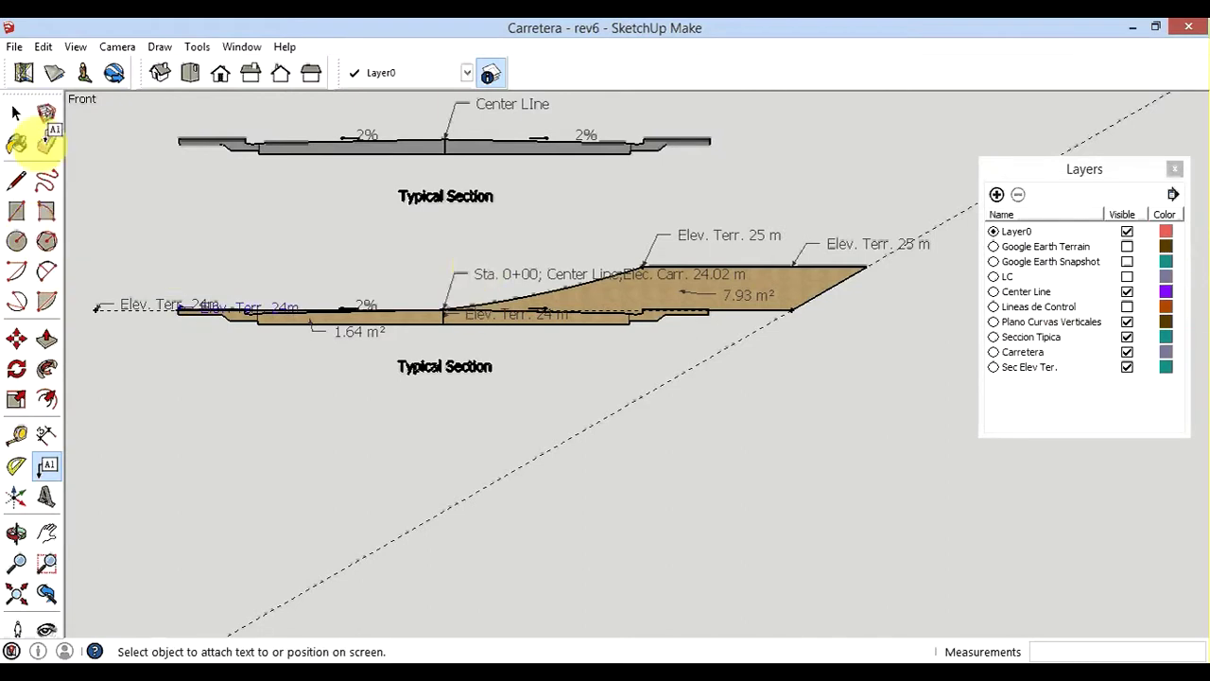
left_click(16, 113)
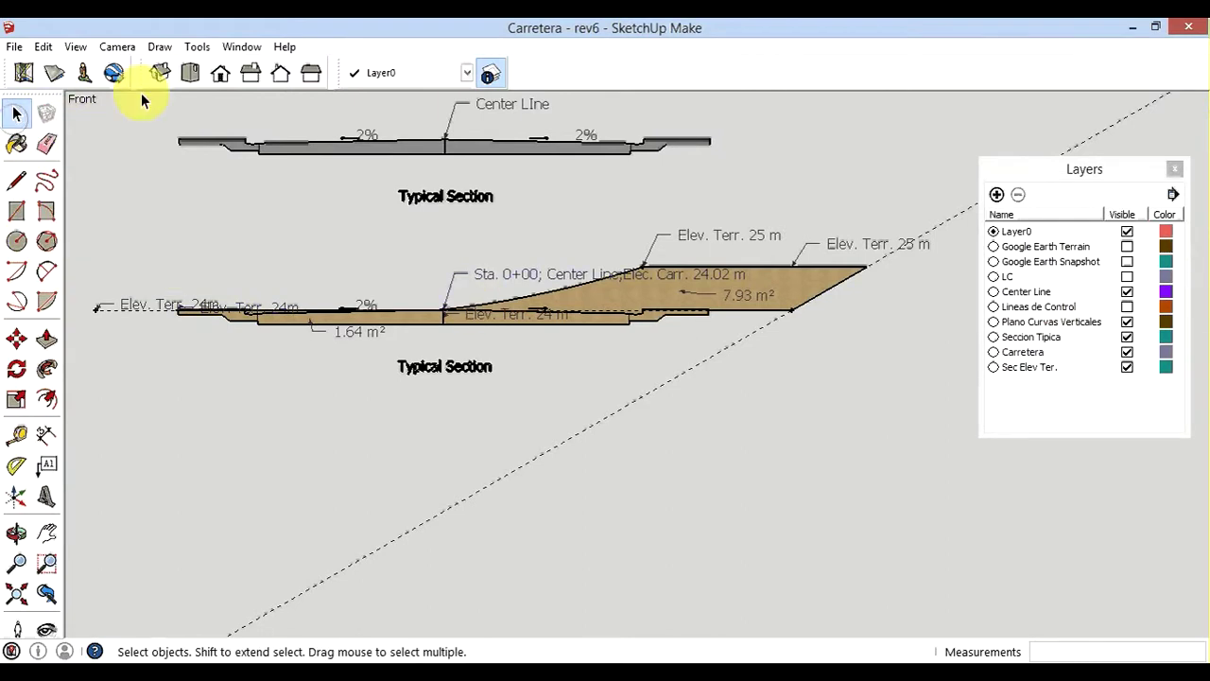
Copy the top typical road section and its title straight down below the terrain section.
mouse_move(127, 96)
left_mouse_down()
mouse_move(793, 199)
mouse_move(778, 210)
left_mouse_up()
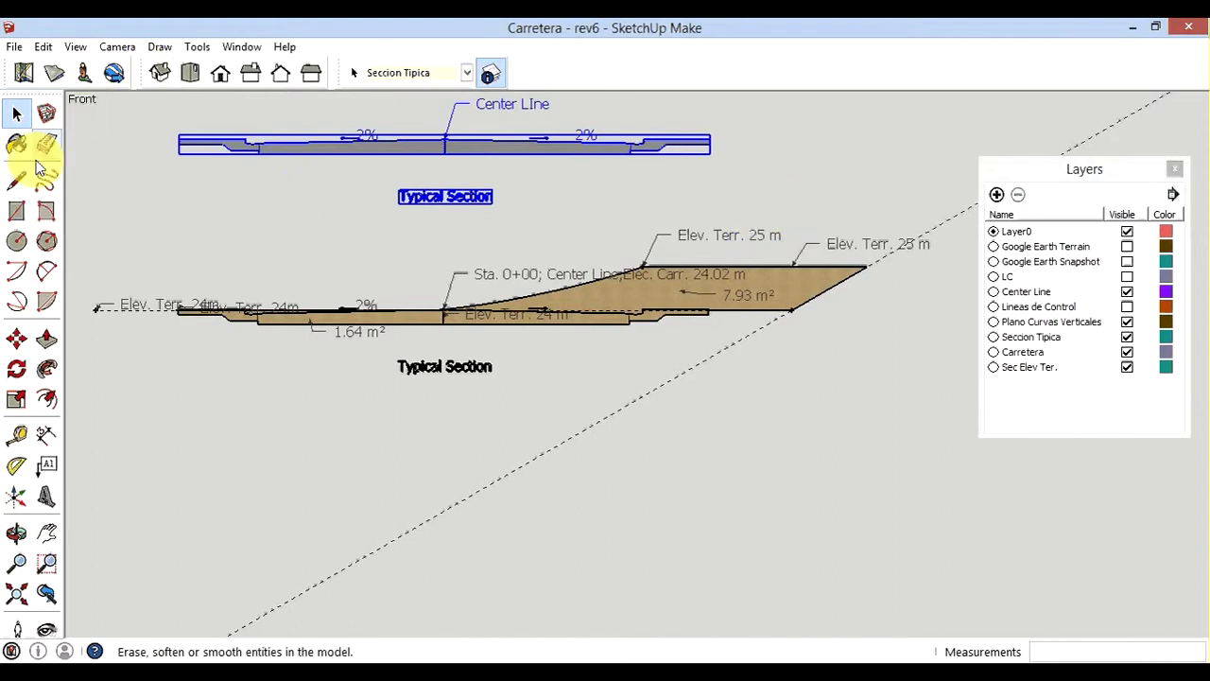
left_click(16, 340)
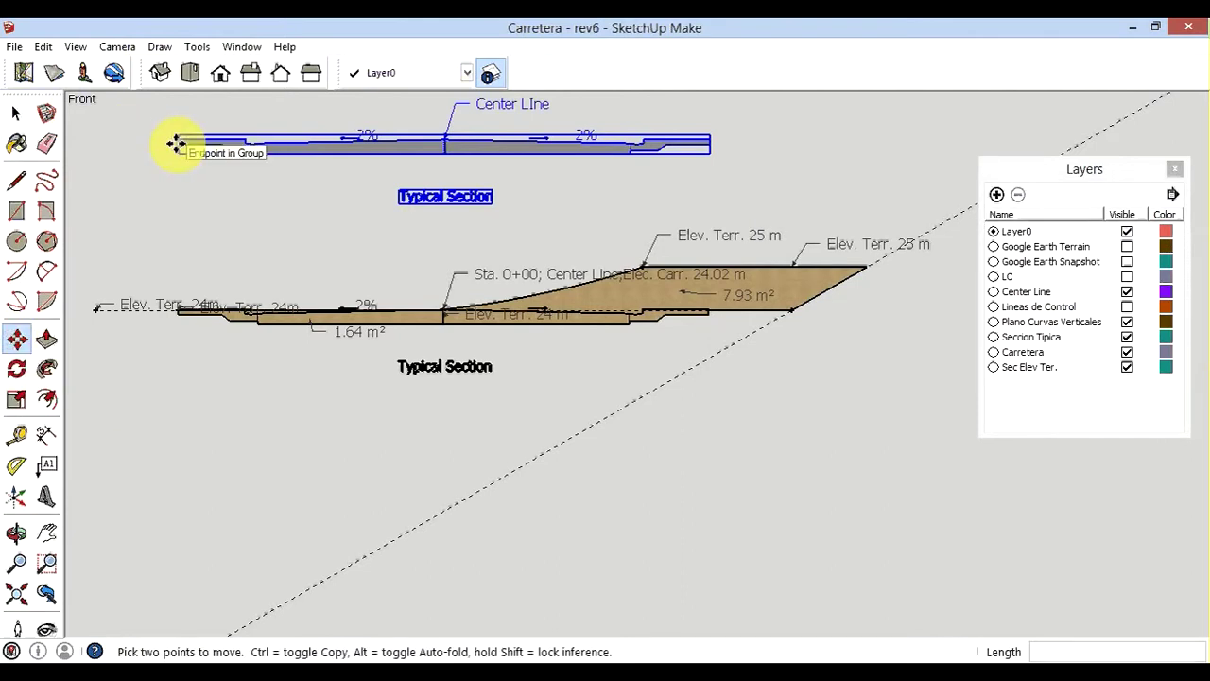
left_click(14, 346)
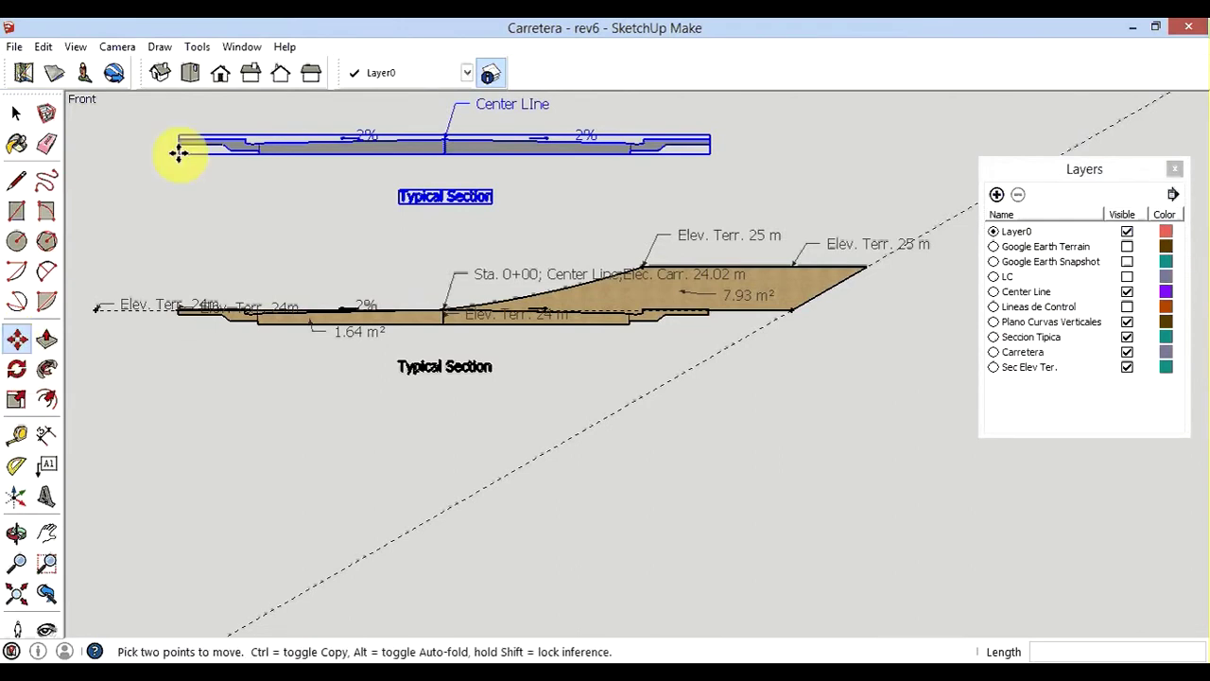
left_click(179, 145)
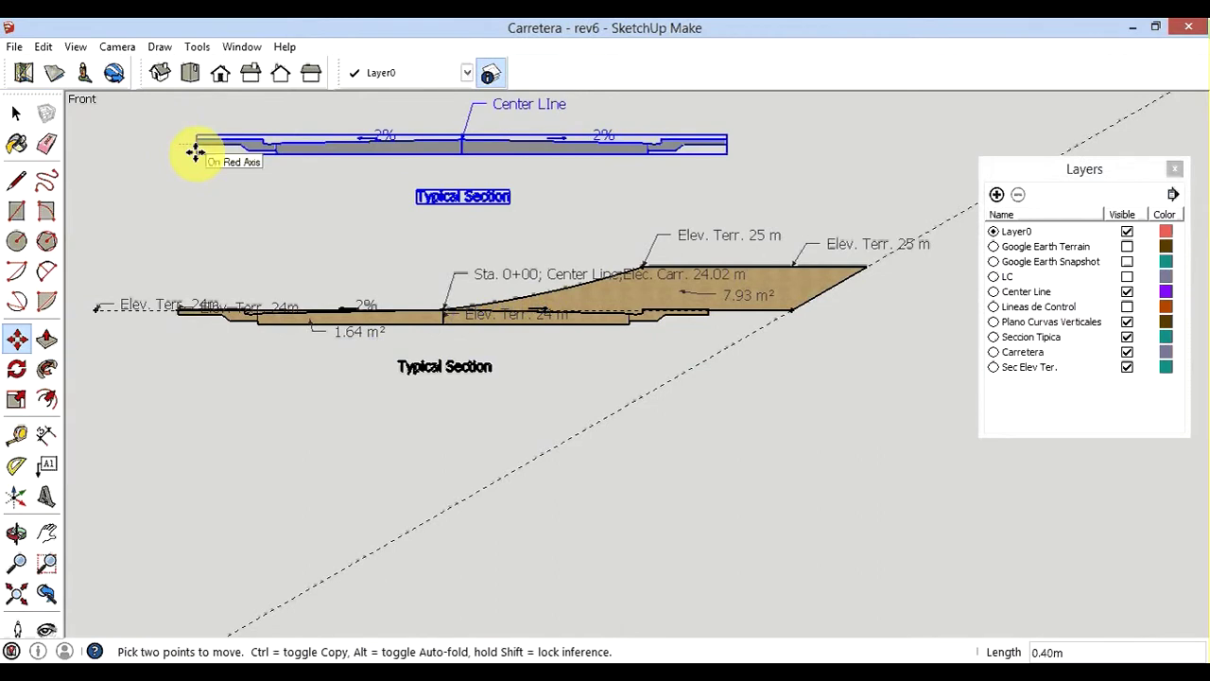
left_click(195, 151)
left_click(195, 152)
key("ctrl")
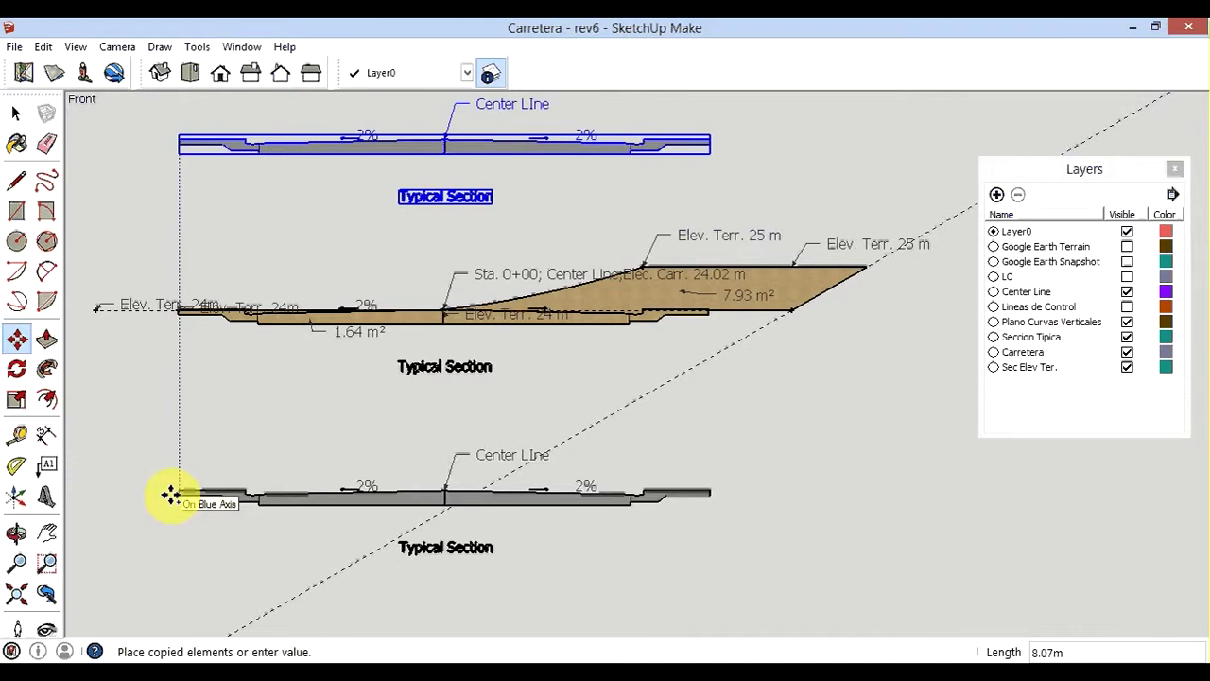
left_click(171, 495)
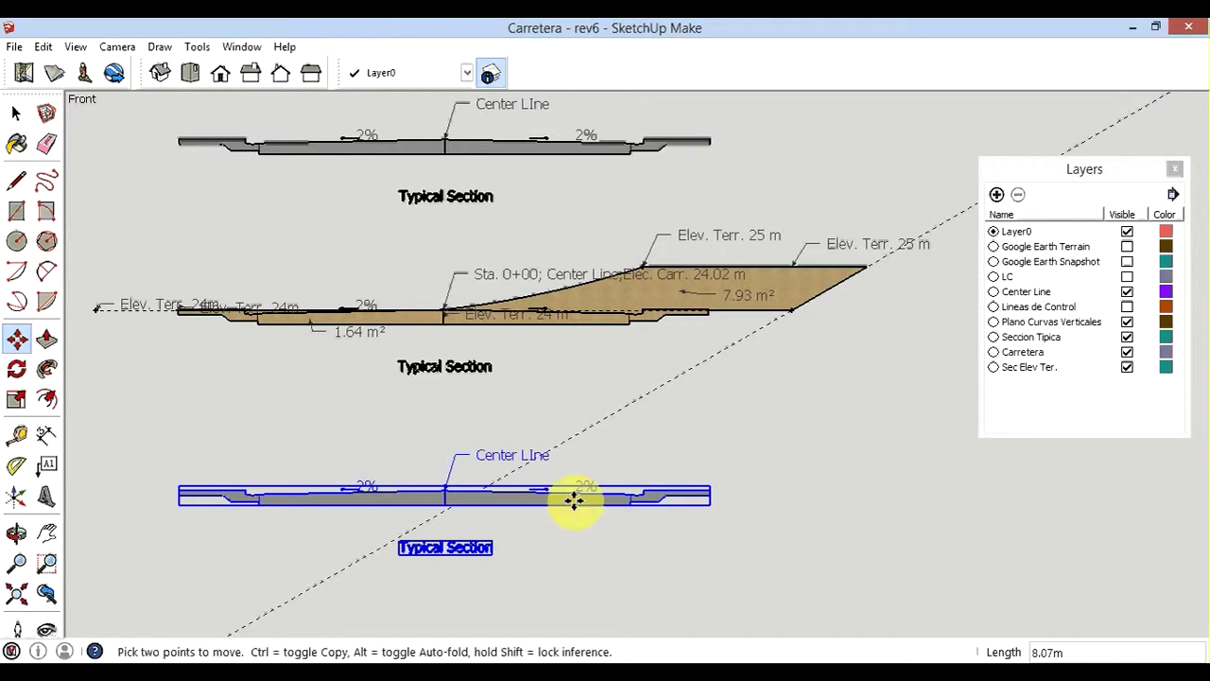
Delete the long dashed 30° slope guide line.
left_click(16, 112)
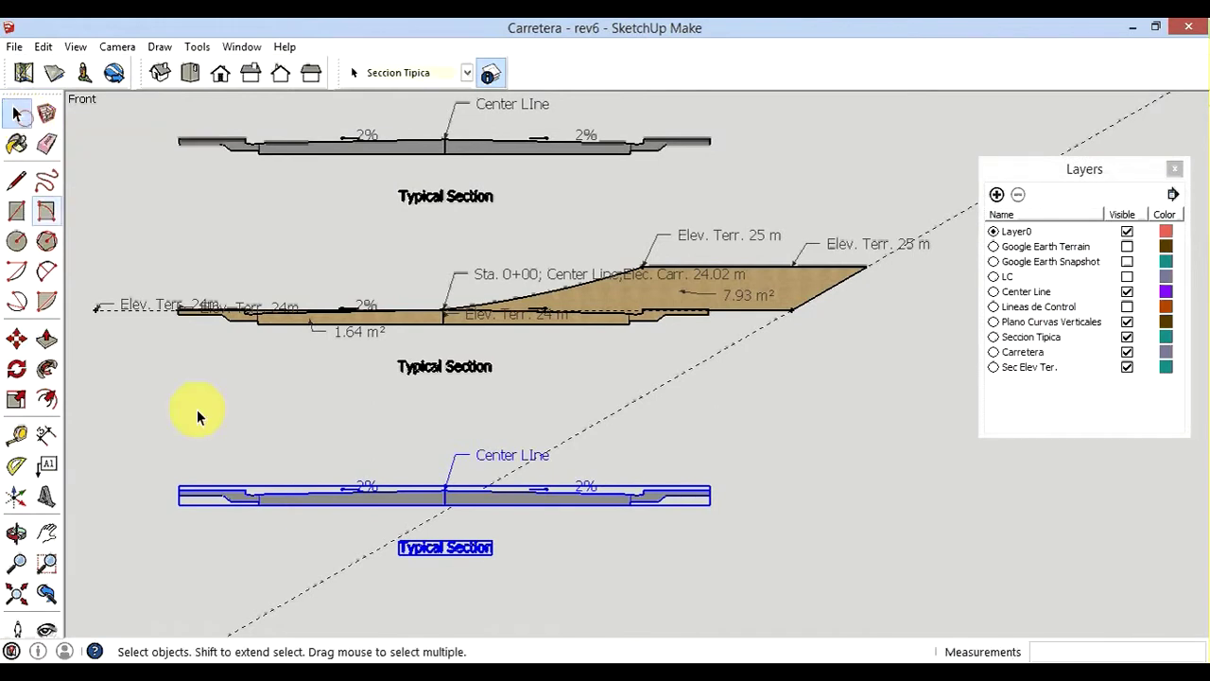
left_click(201, 454)
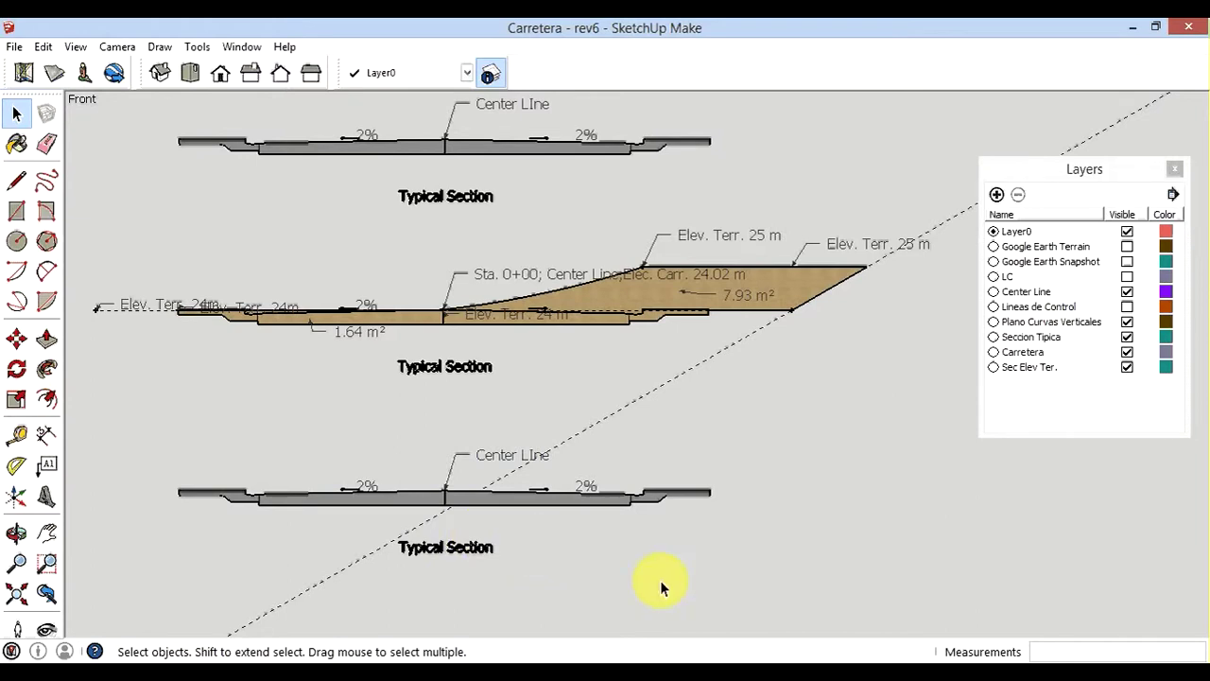
left_click(634, 398)
key("Delete")
Prefix the copied section's Center LIne label with 'Sta. 0+50, '.
left_click(483, 460)
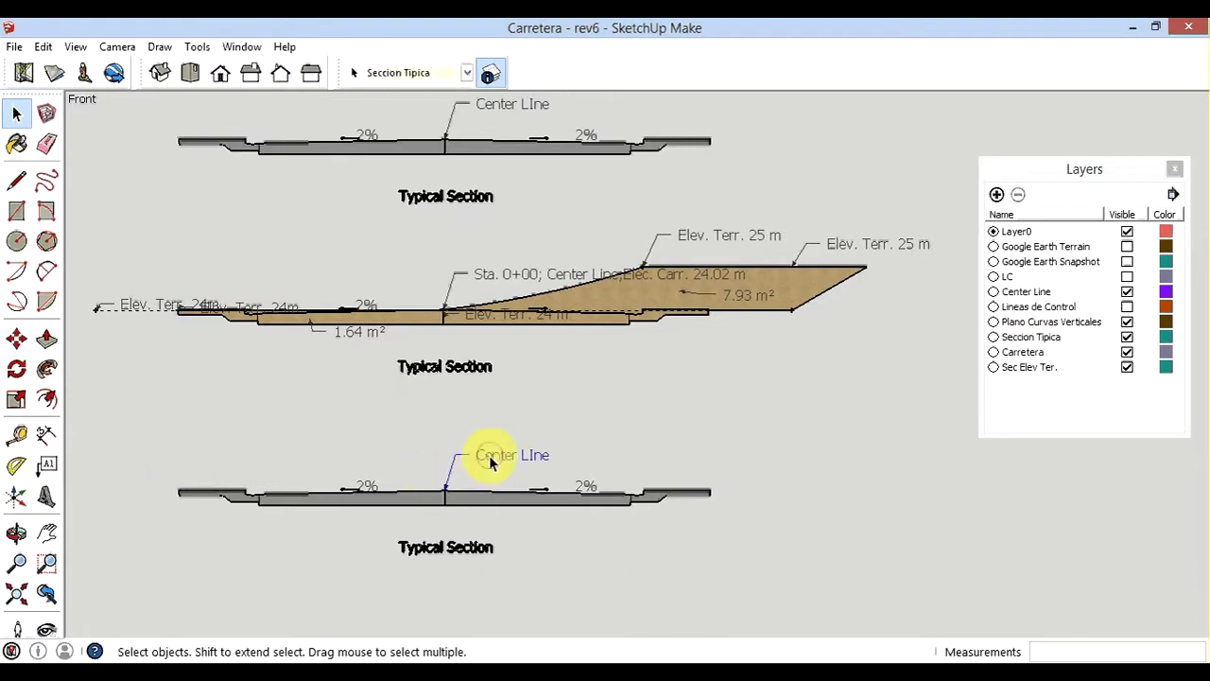
right_click(487, 459)
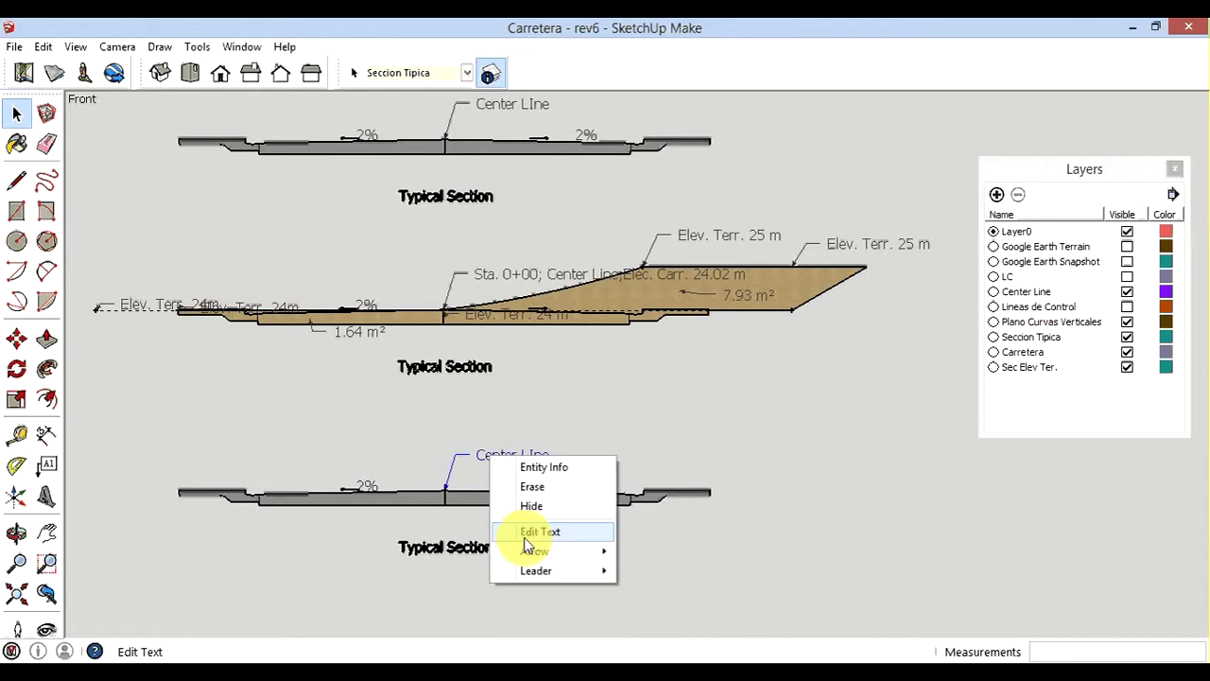
left_click(527, 535)
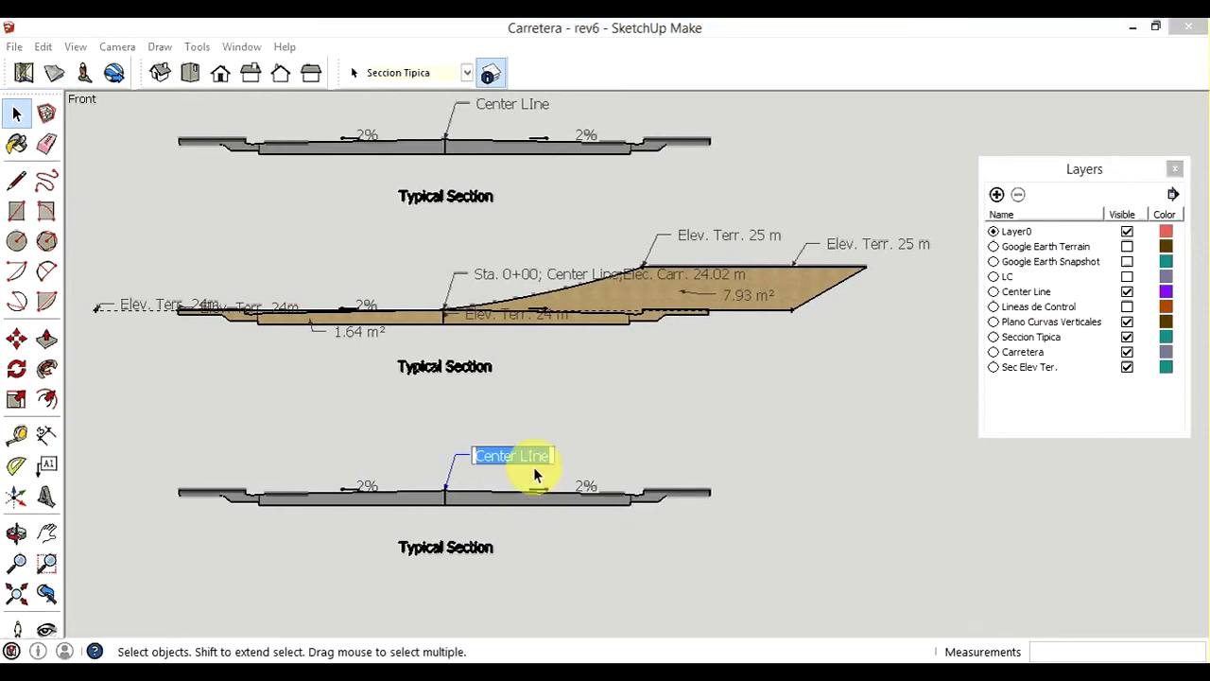
left_click(477, 454)
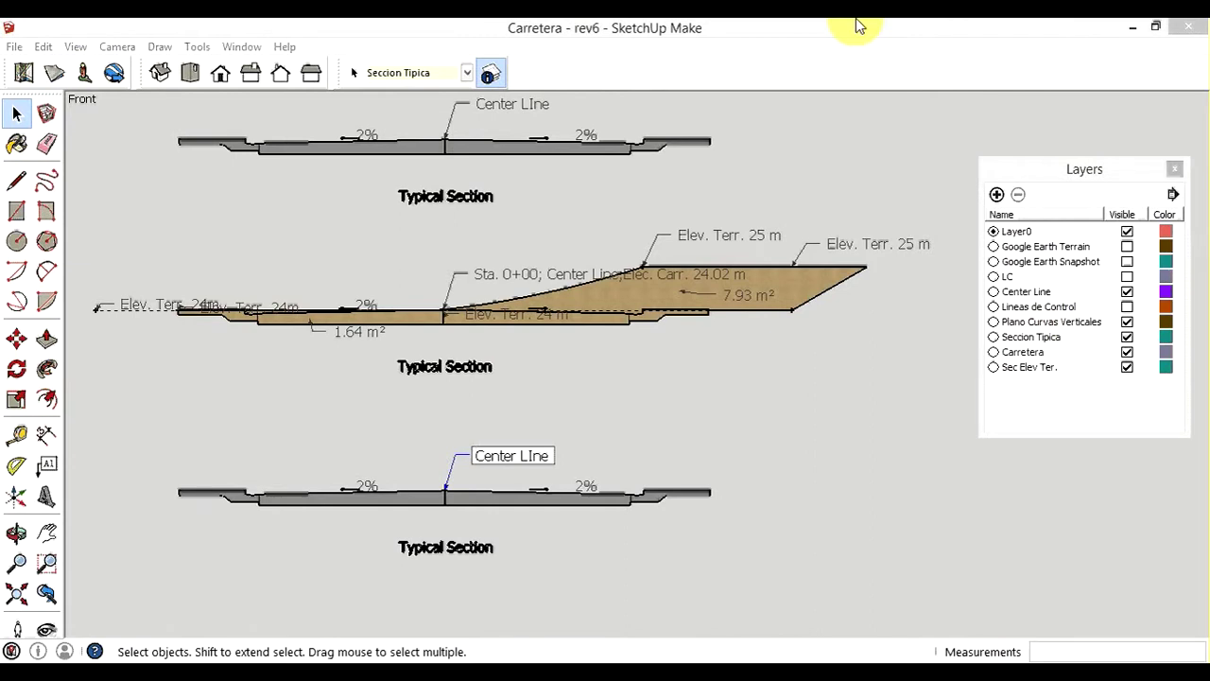
type("S")
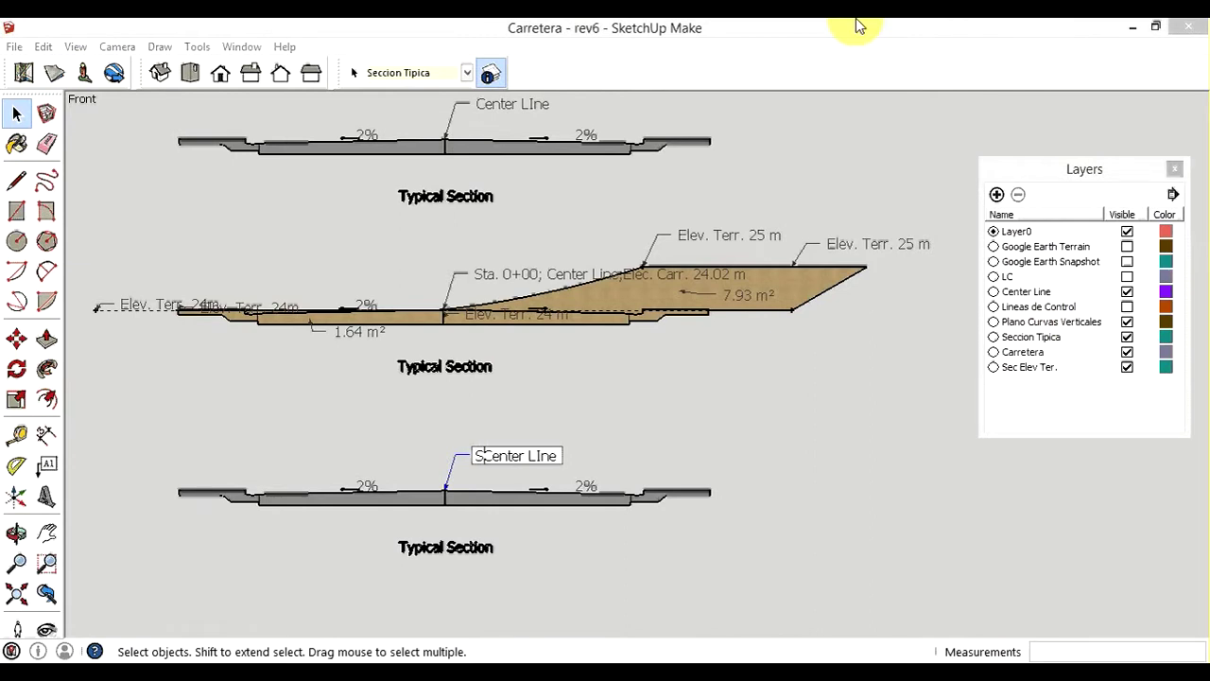
type("ta.")
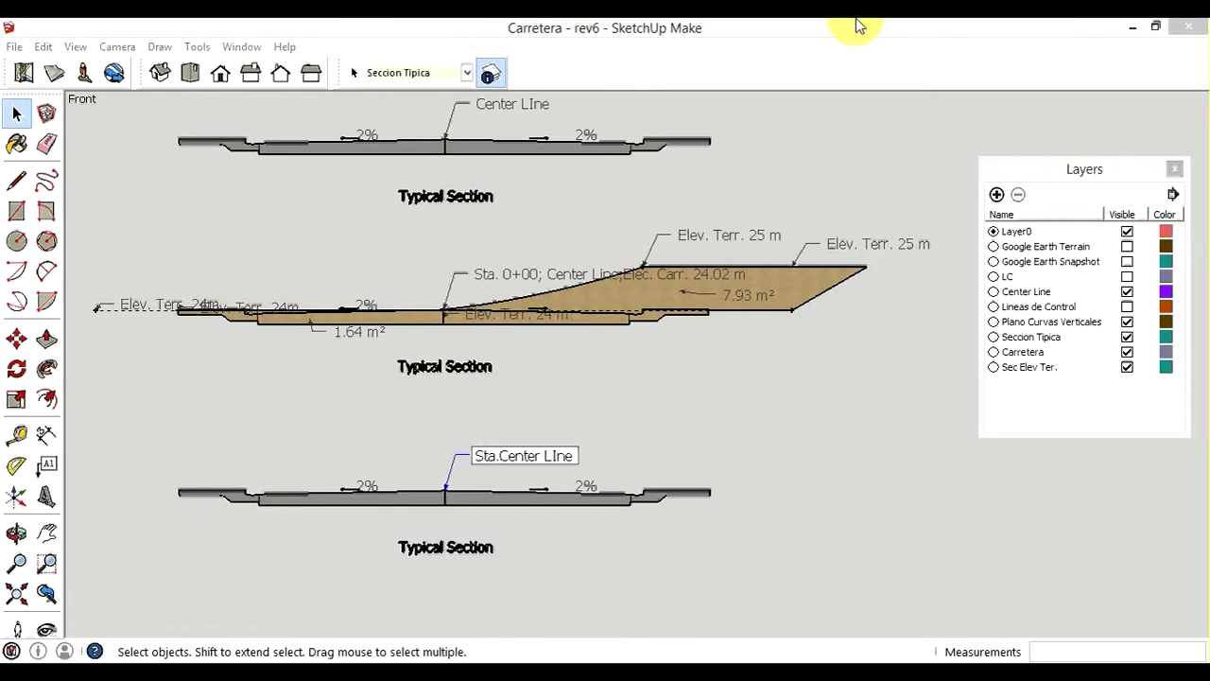
type(" 0")
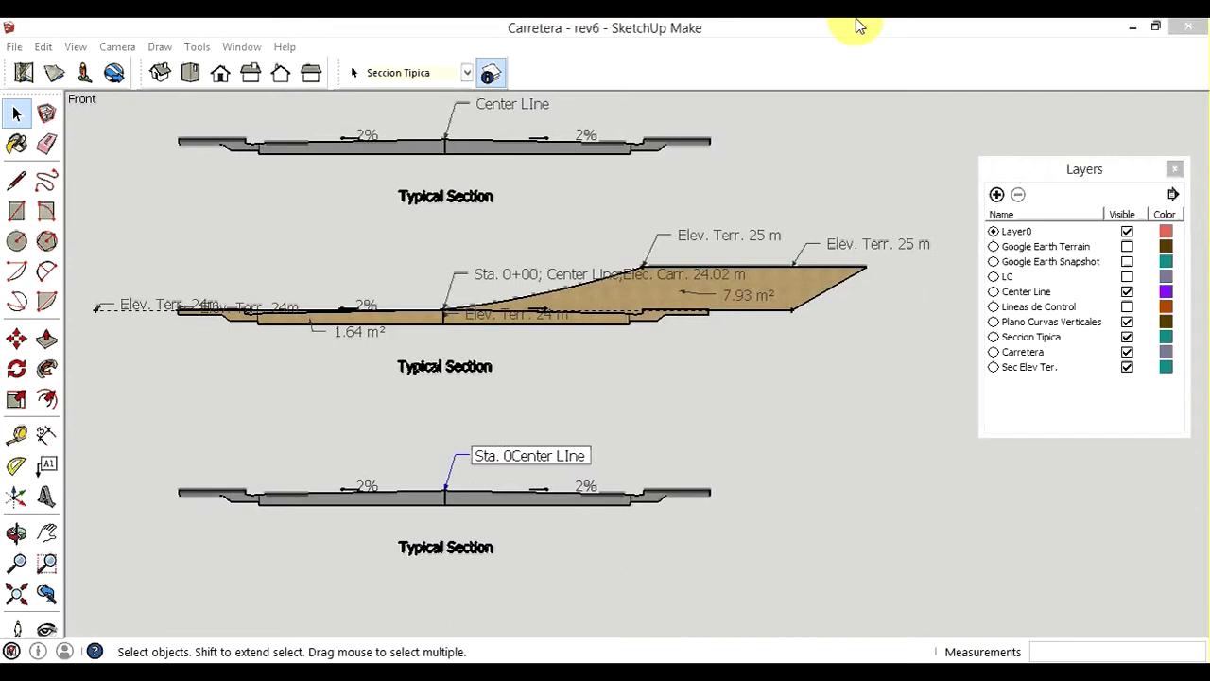
type("+")
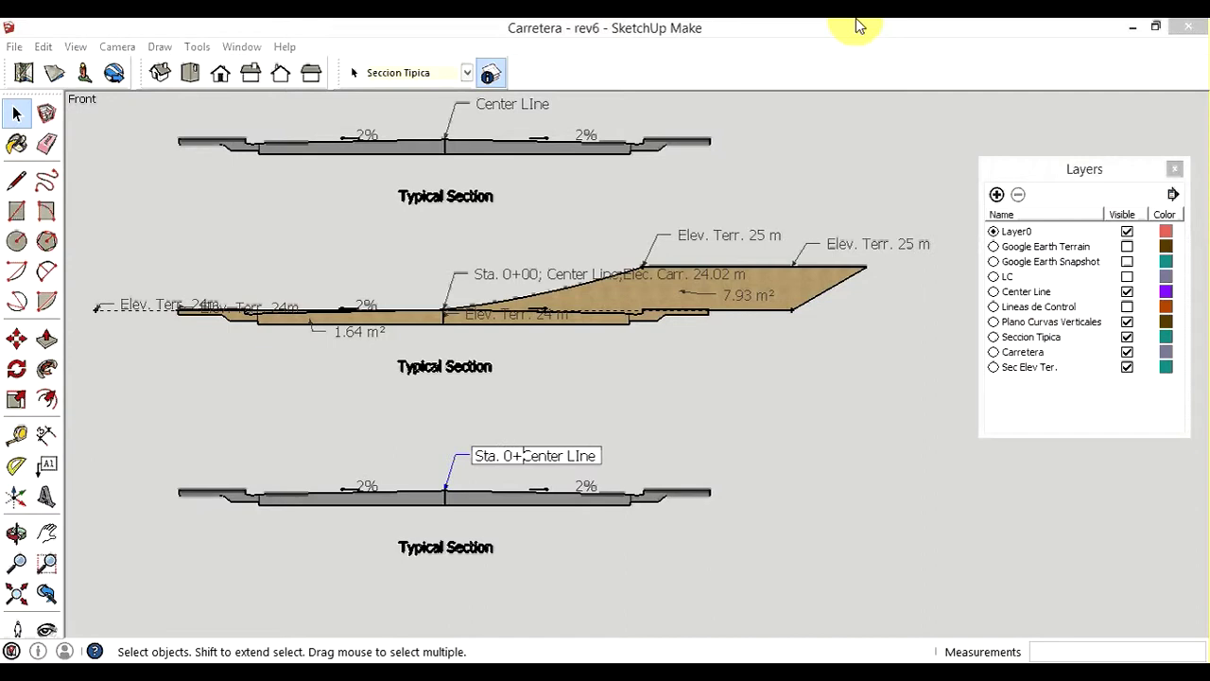
type("50")
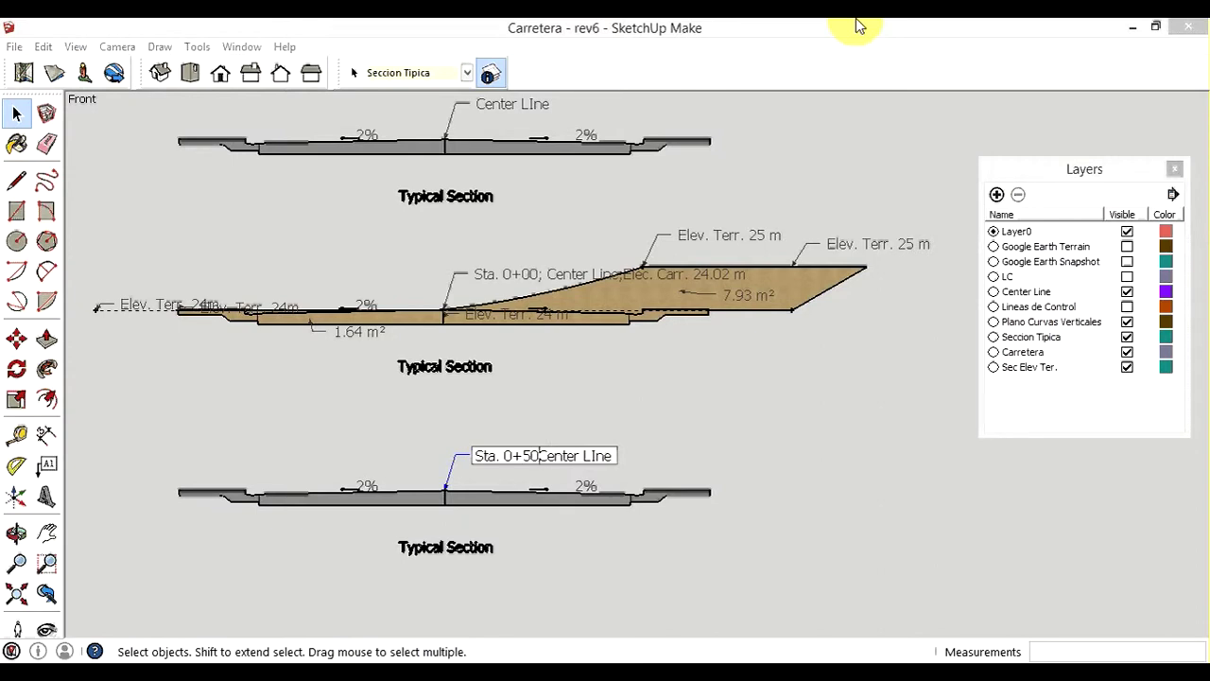
type(";")
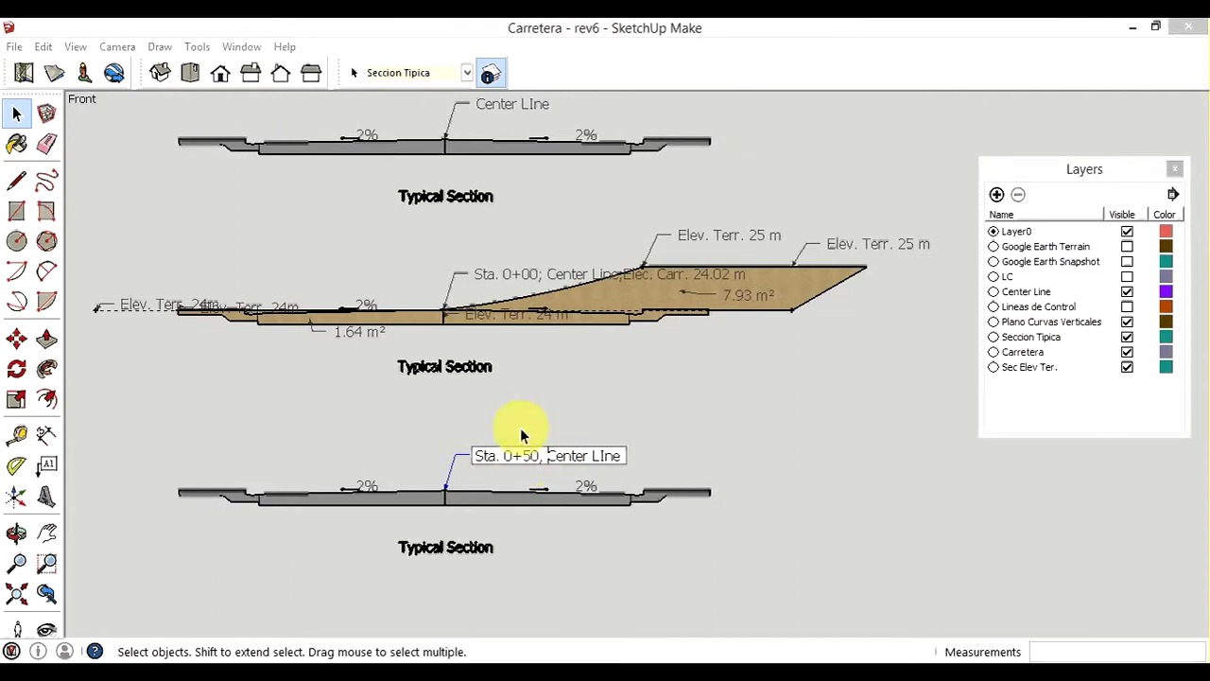
left_click(520, 429)
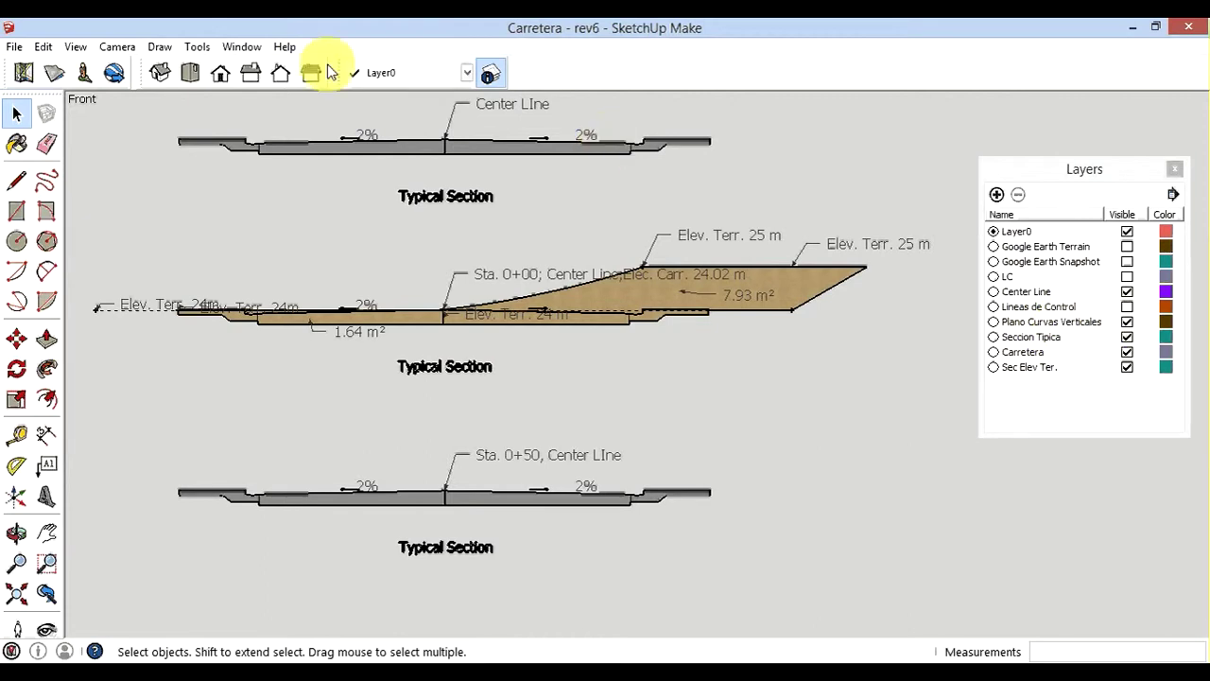
Read the profile's Sta. 0+50 elevation (24.9602 m) in right view, then return to front view.
left_click(257, 75)
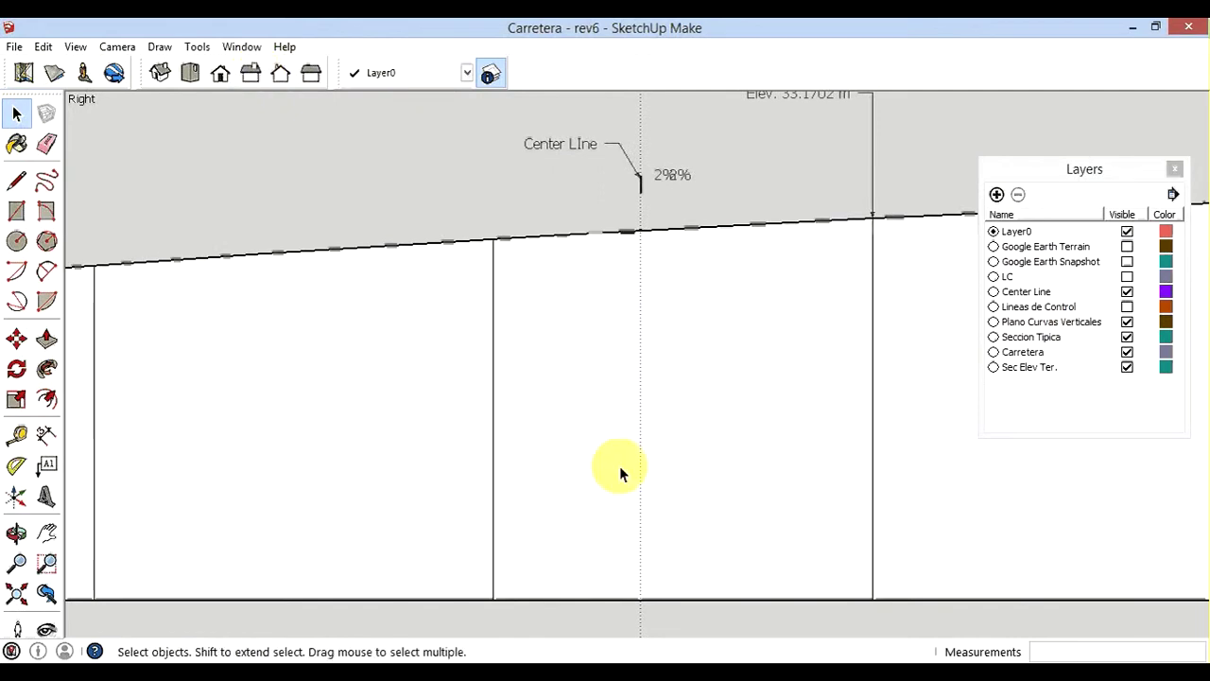
left_click(18, 594)
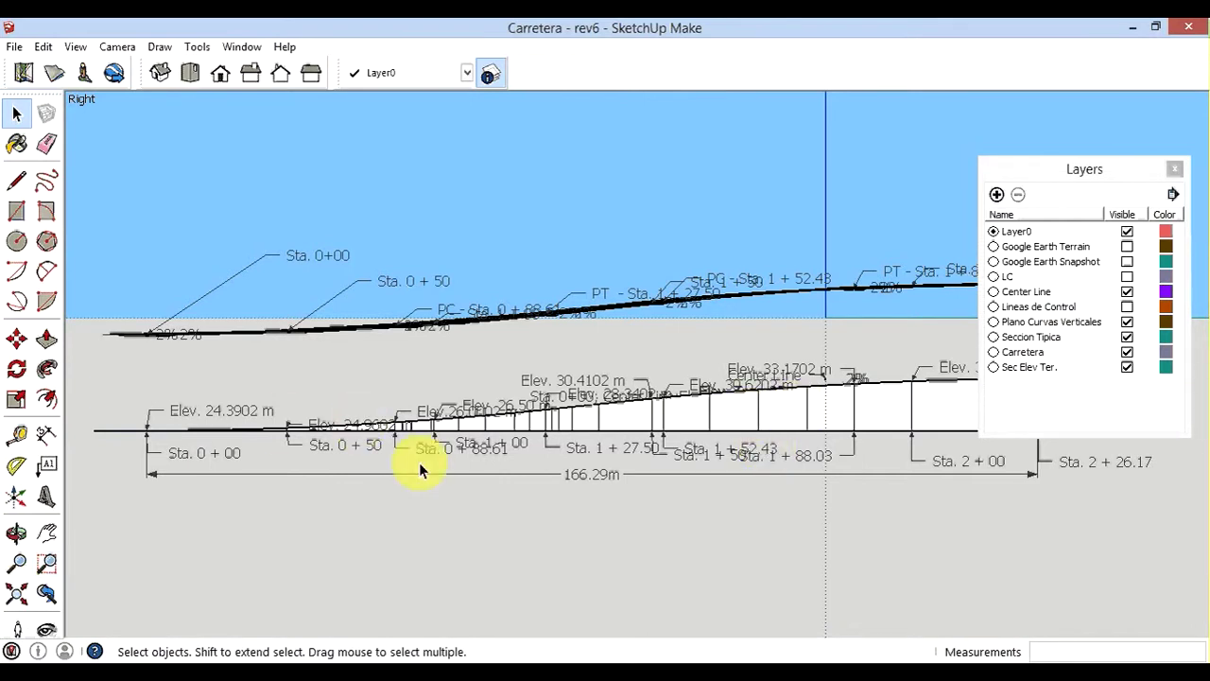
scroll(291, 438, "up", 1)
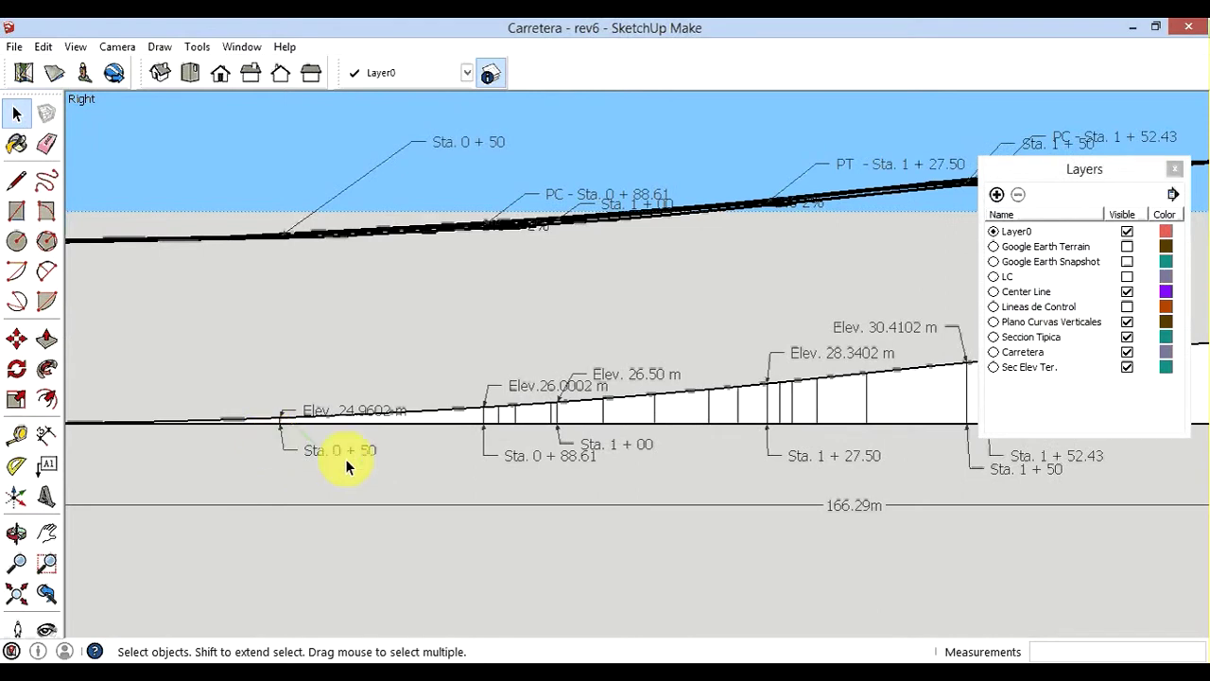
scroll(274, 423, "up", 2)
scroll(274, 423, "up", 1)
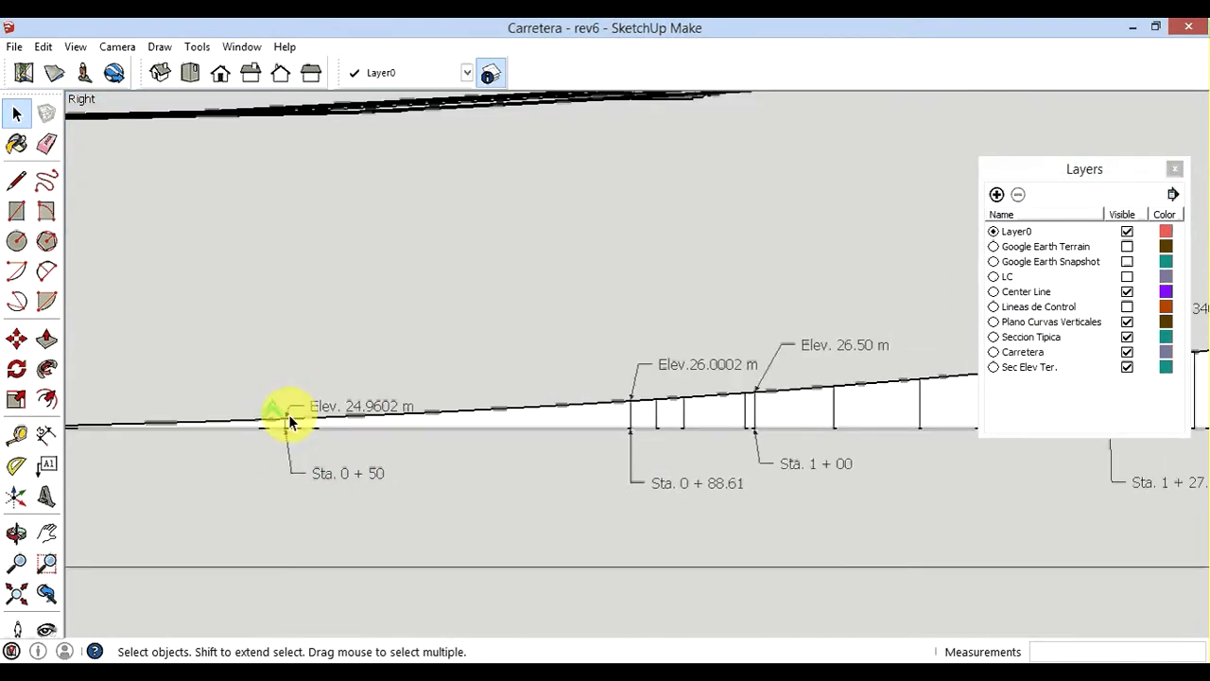
scroll(281, 412, "up", 2)
scroll(283, 411, "up", 2)
scroll(286, 412, "up", 1)
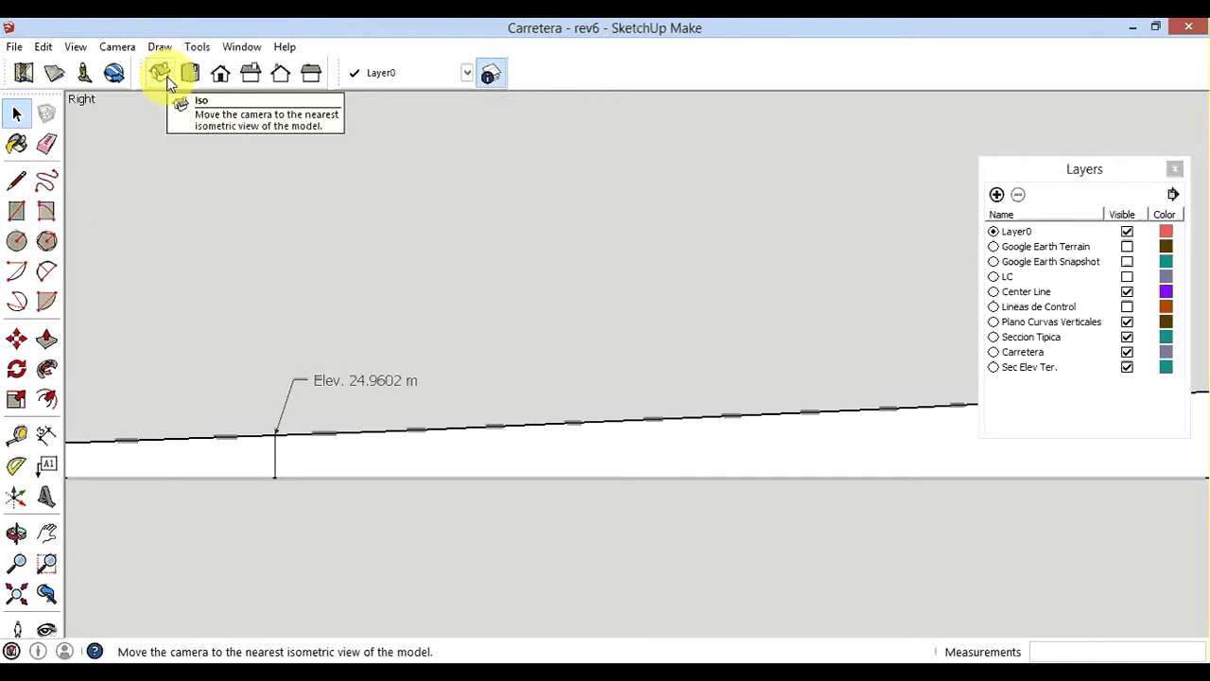
left_click(218, 75)
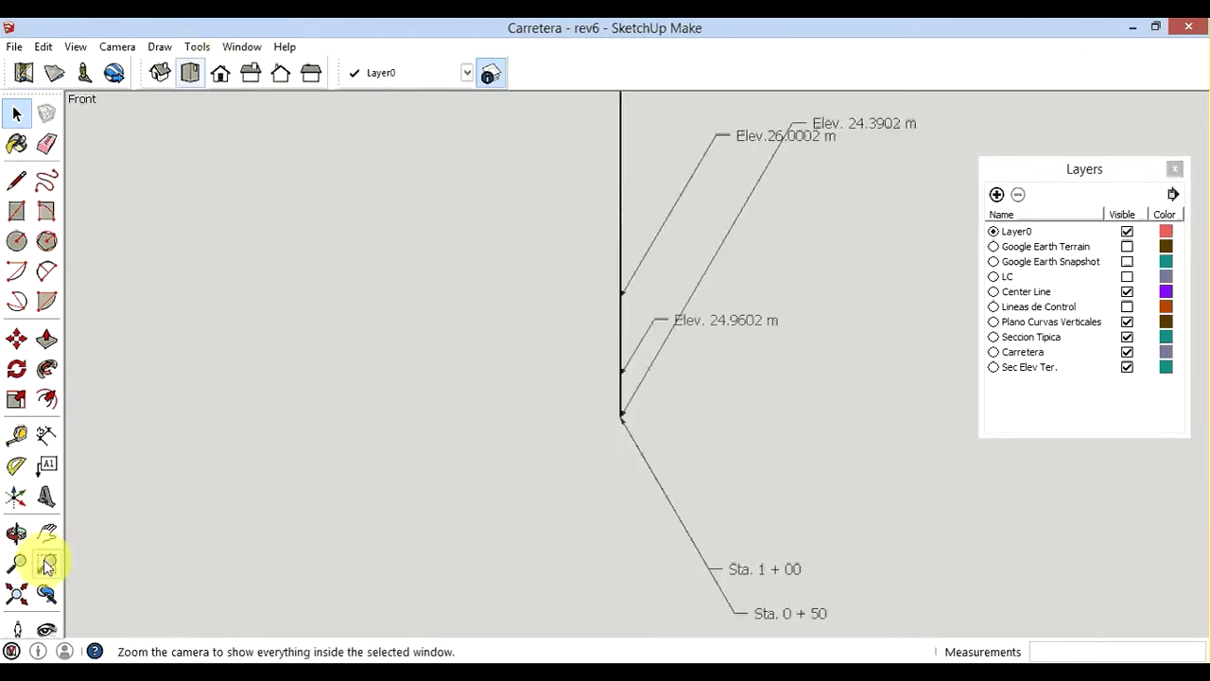
Append '; Elev. Carr. 24.9602m' after Center Line in the Sta. 0+50 label.
left_click(16, 594)
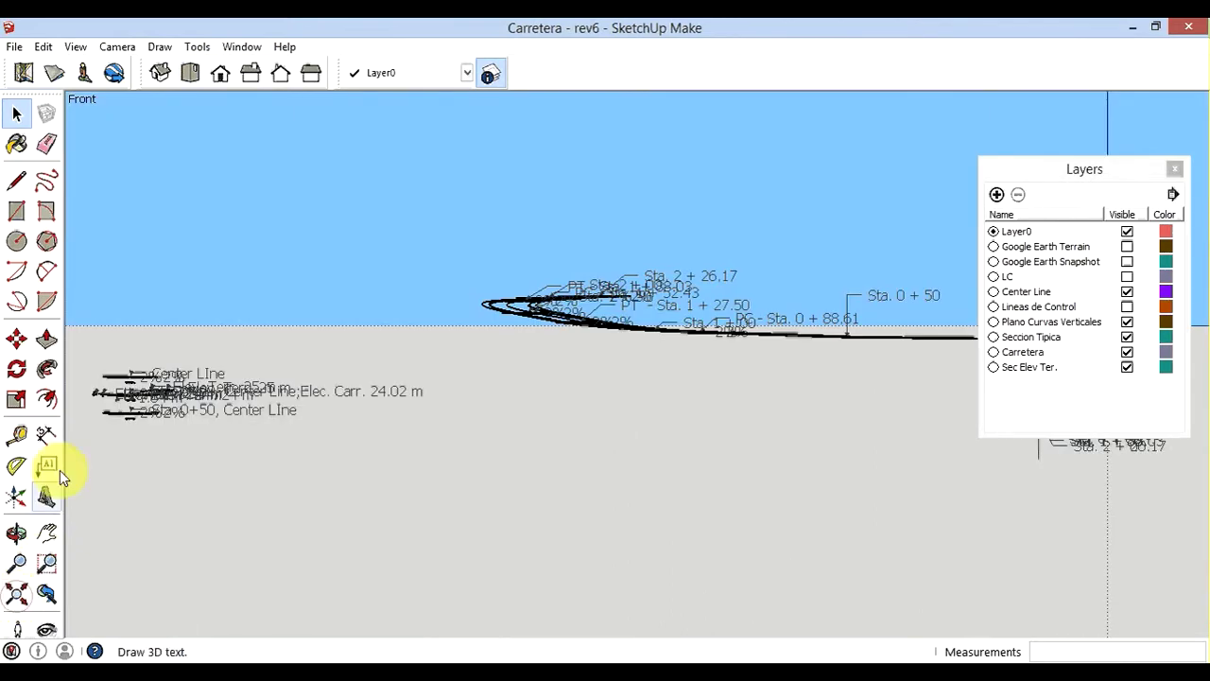
scroll(99, 413, "up", 2)
scroll(110, 423, "up", 2)
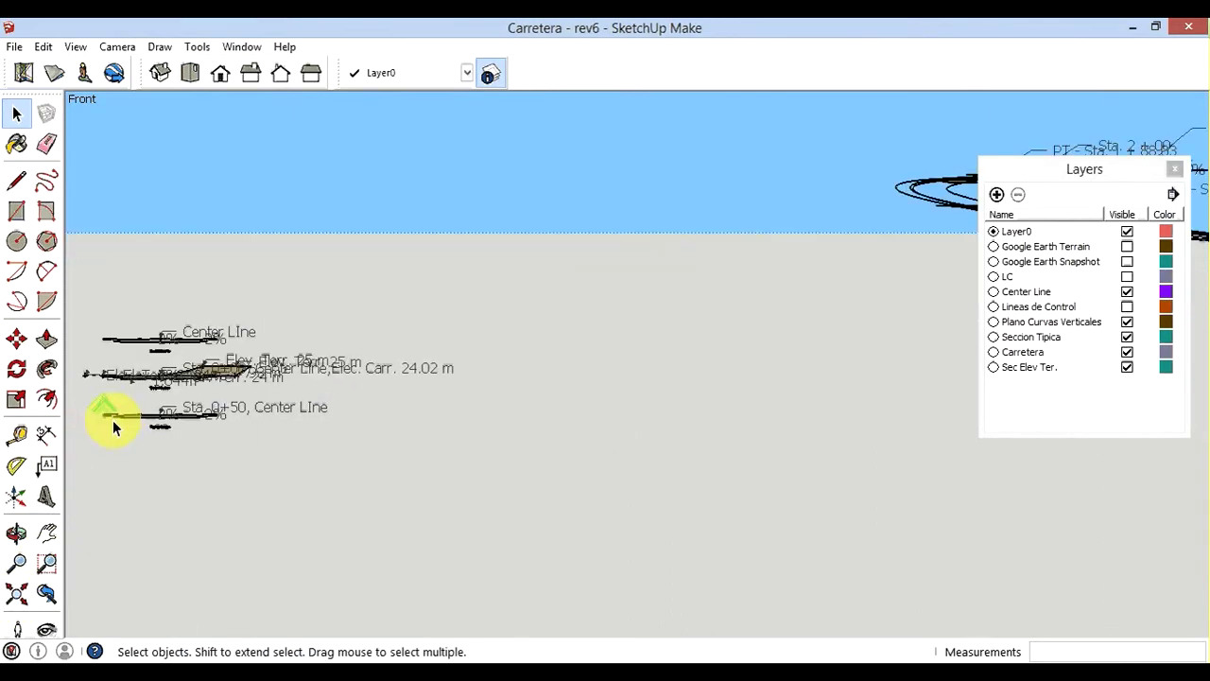
scroll(87, 413, "up", 2)
scroll(88, 406, "up", 1)
scroll(87, 401, "up", 1)
scroll(87, 401, "up", 1)
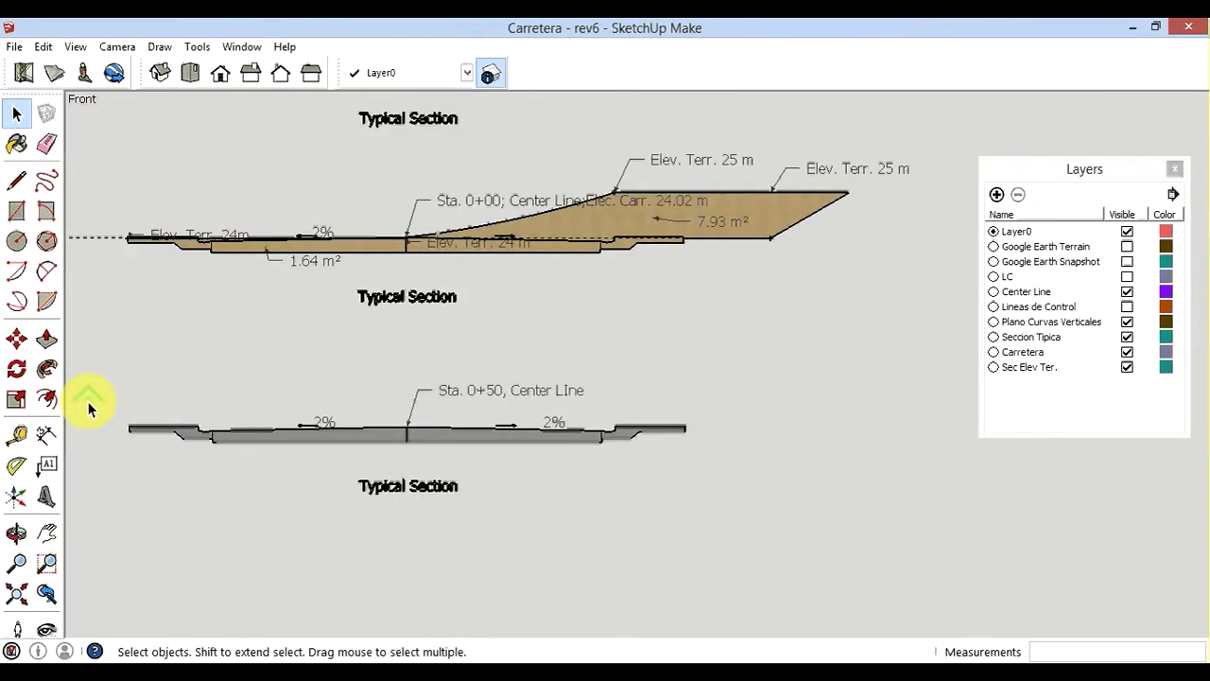
scroll(87, 401, "up", 1)
scroll(87, 401, "up", 1)
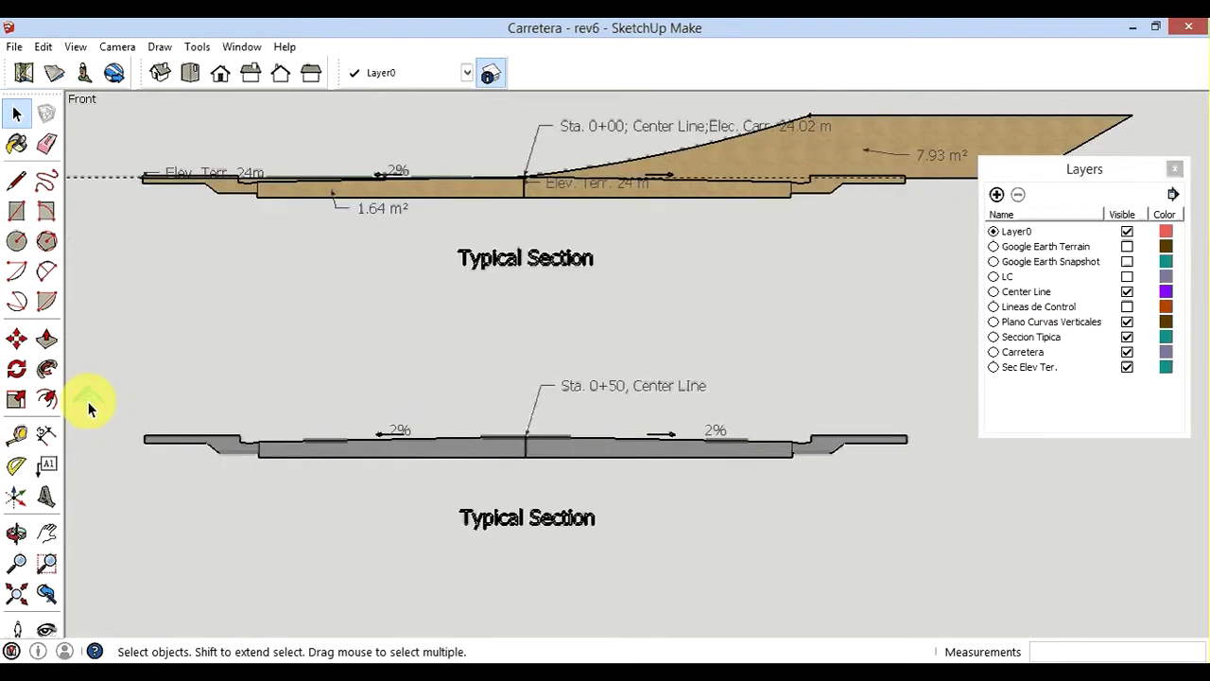
left_click(653, 388)
right_click(658, 387)
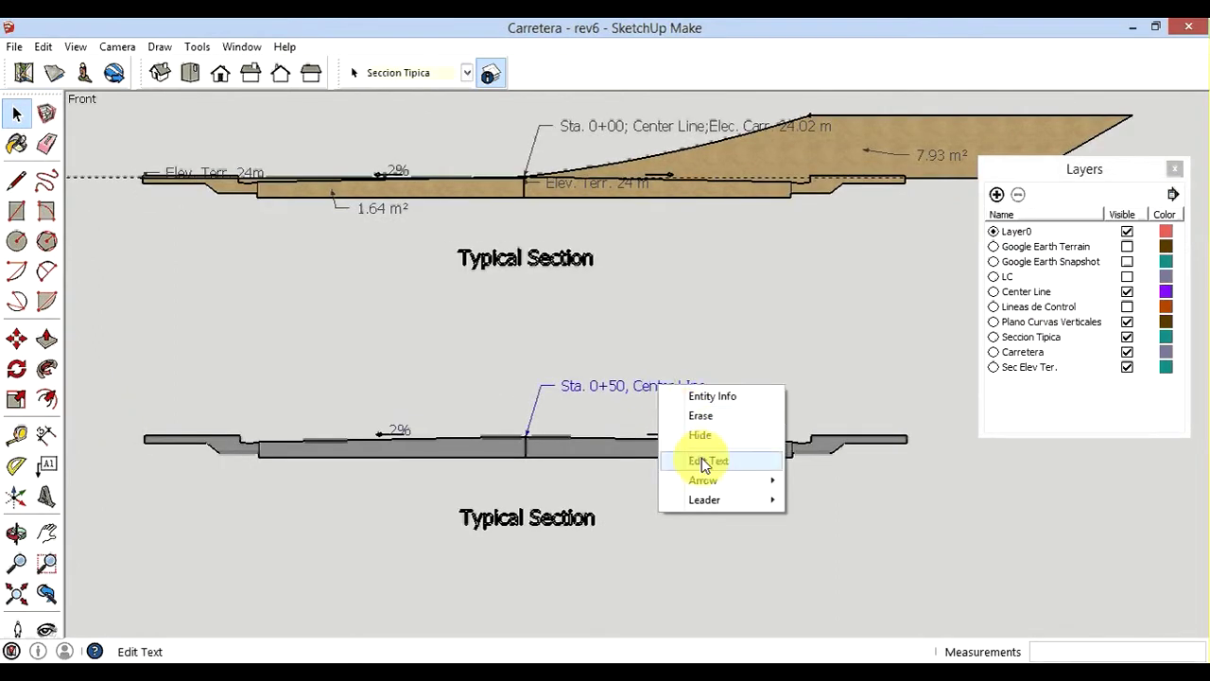
left_click(704, 462)
left_click(704, 385)
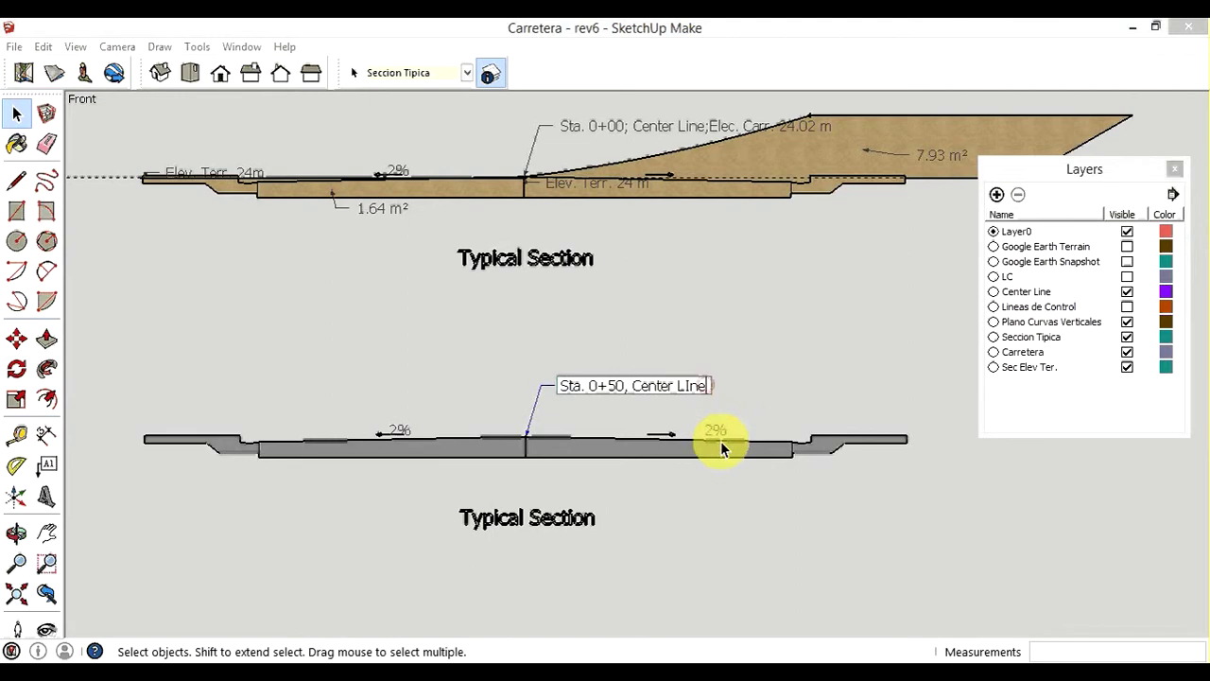
type(";")
type(" E")
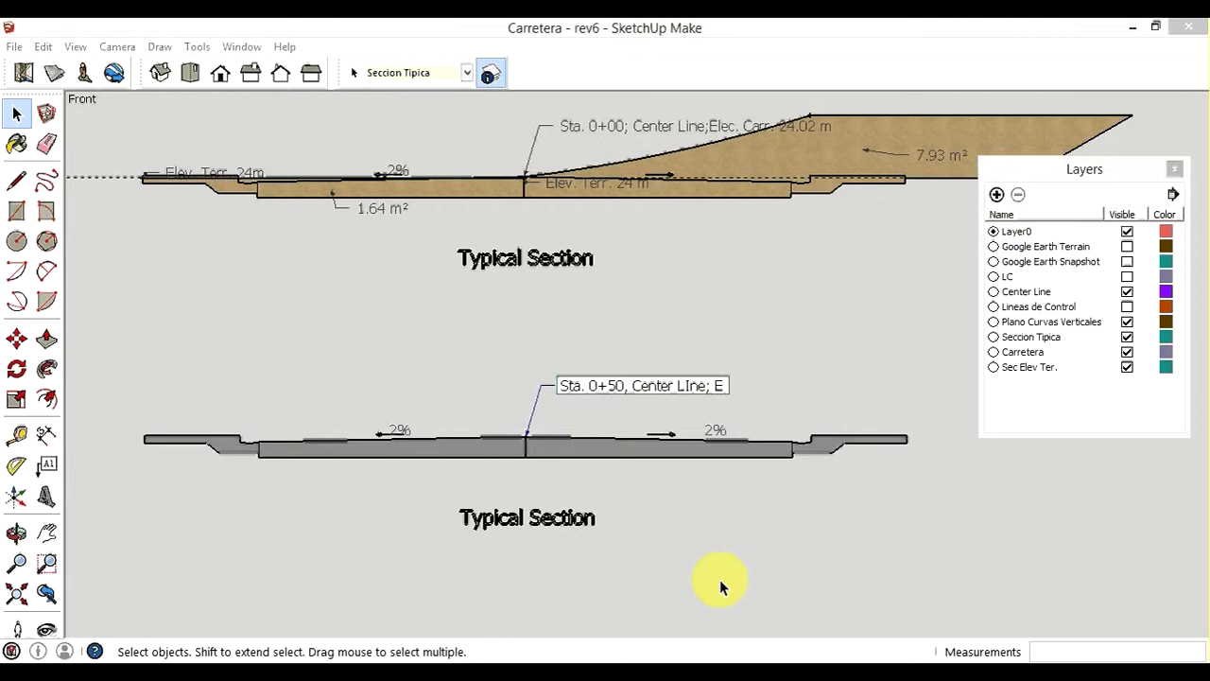
type("lev")
type(". ")
type("Ca")
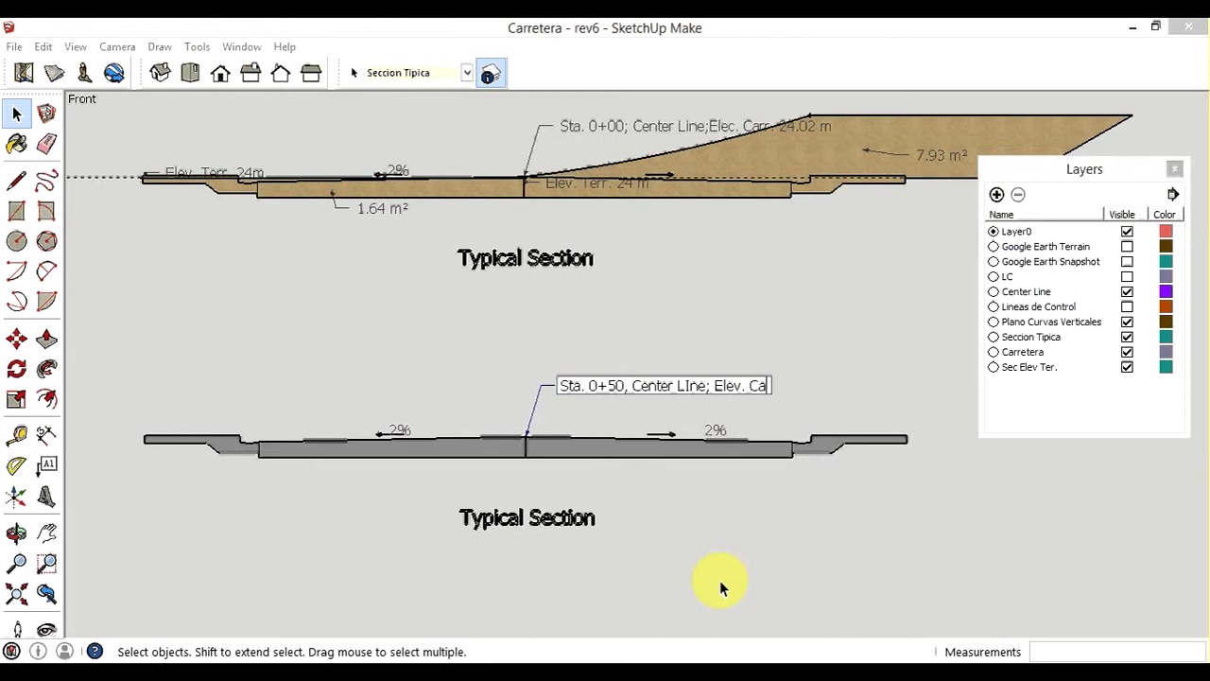
type("rr")
type(".")
type(" 24")
type(".96")
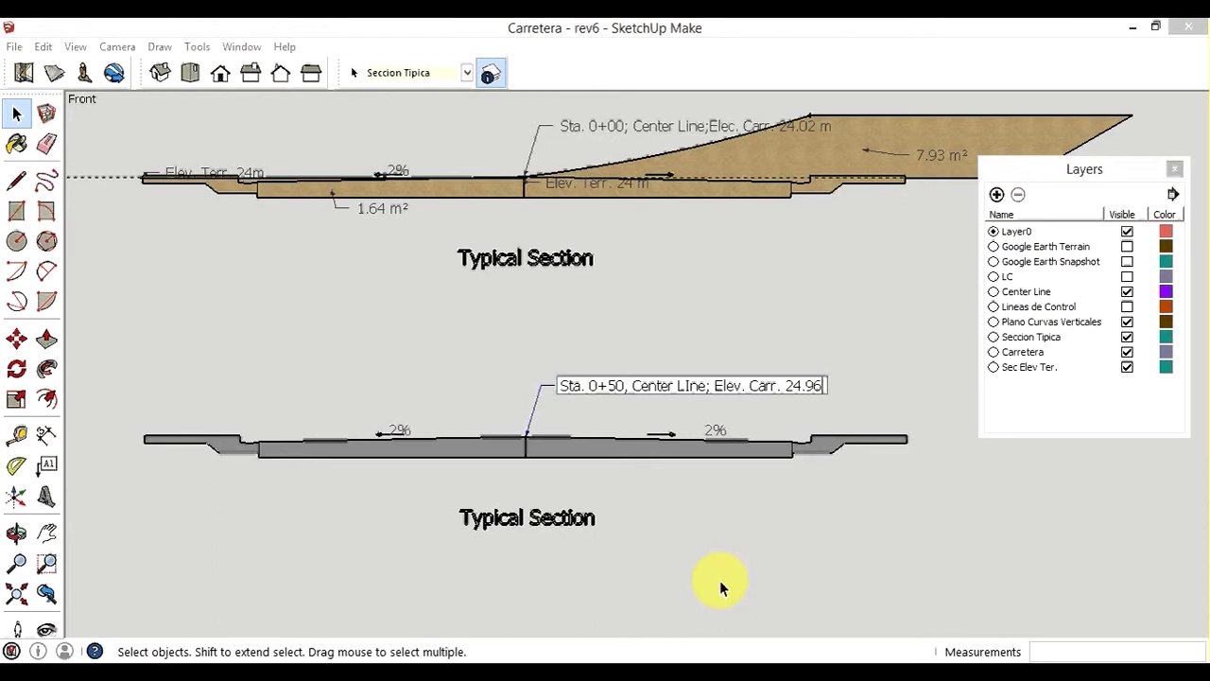
type("02")
type("m")
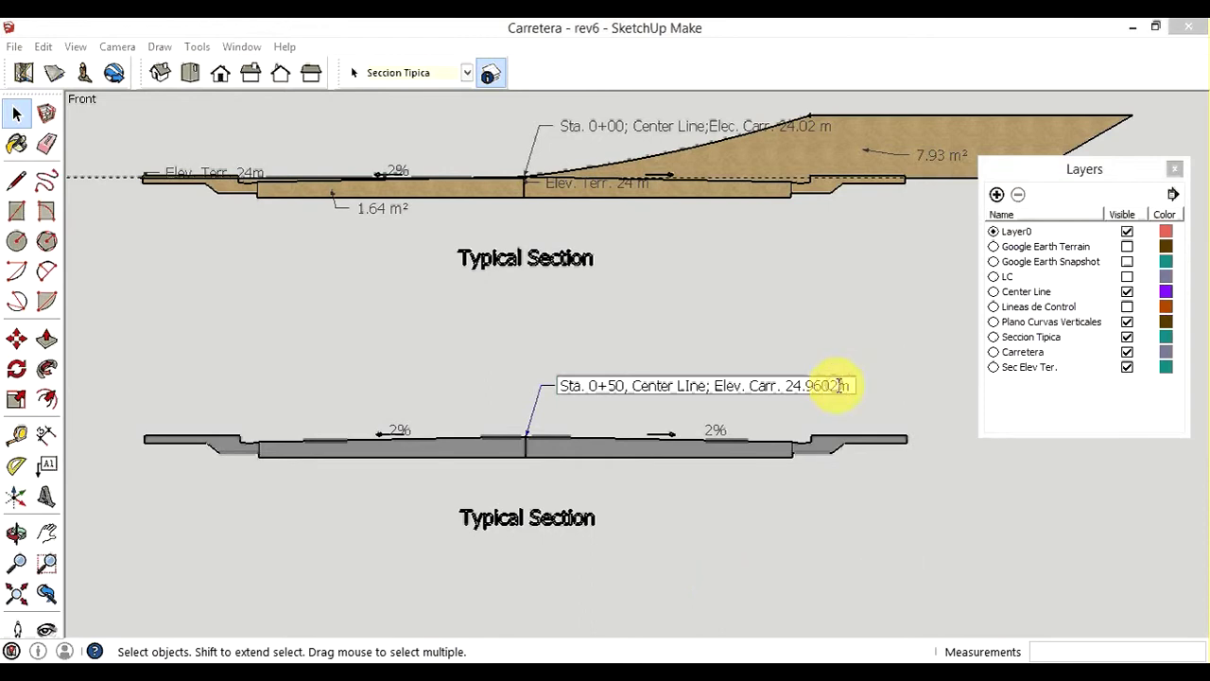
left_click(812, 416)
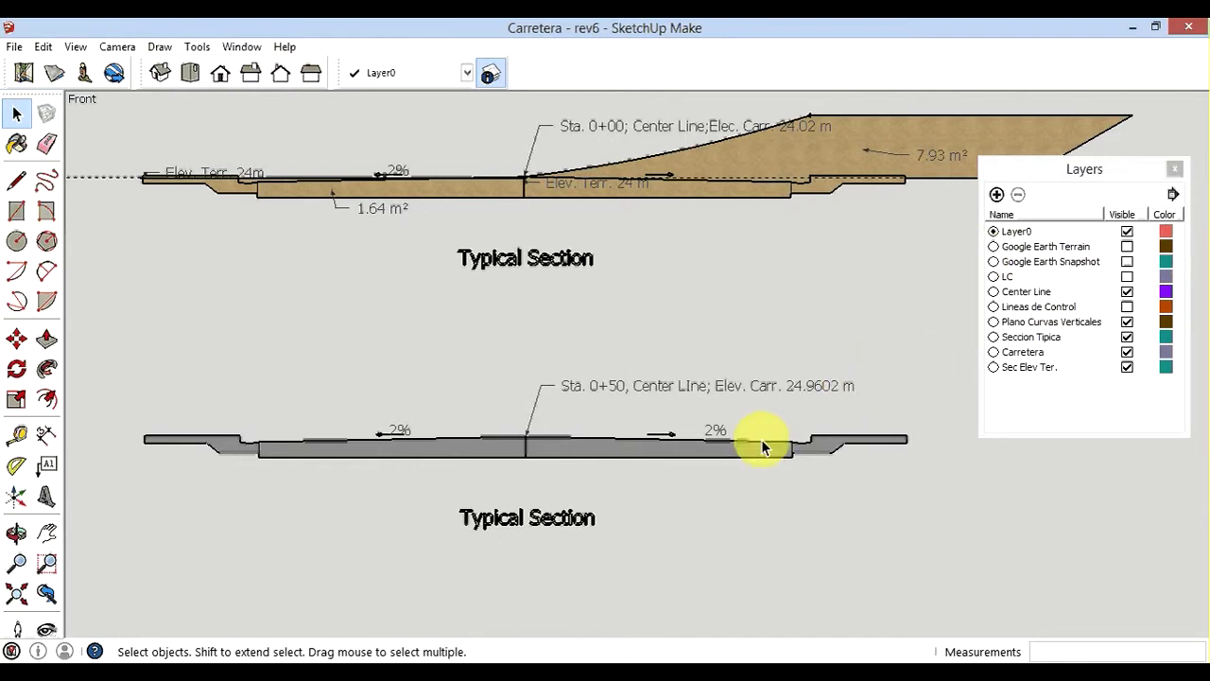
Drop vertical guides from the Sta. 0+00 section's left end and right slope end below Sta. 0+50.
scroll(401, 425, "down", 1)
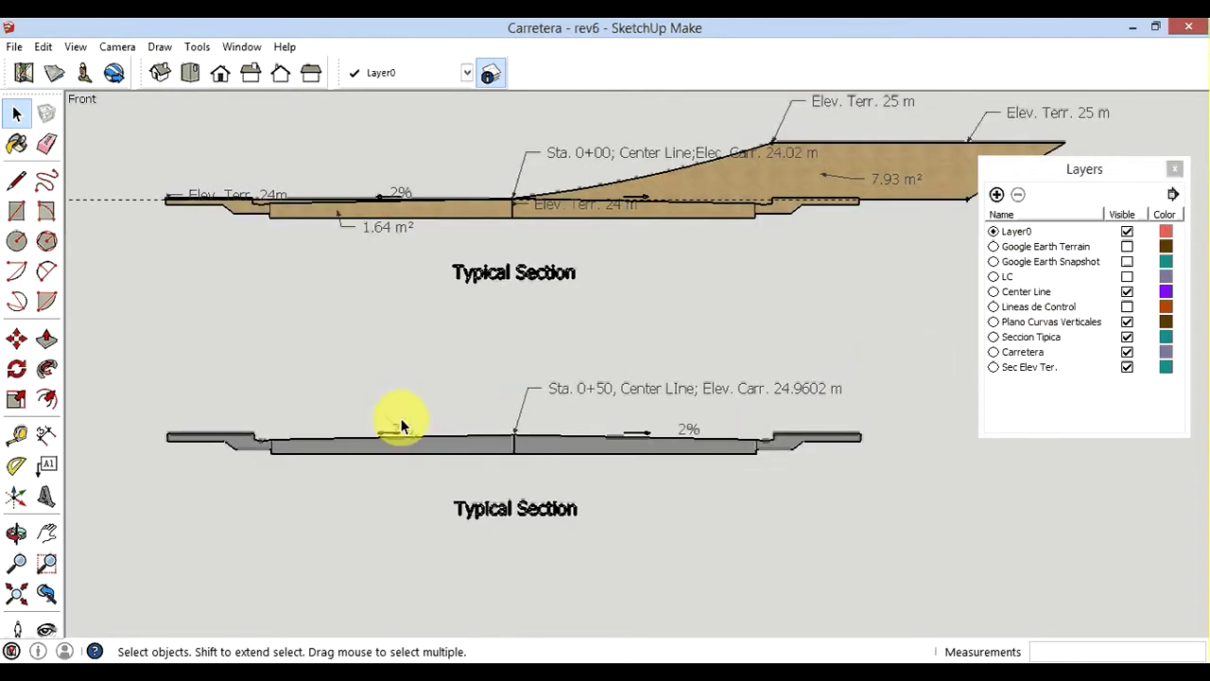
scroll(401, 425, "down", 1)
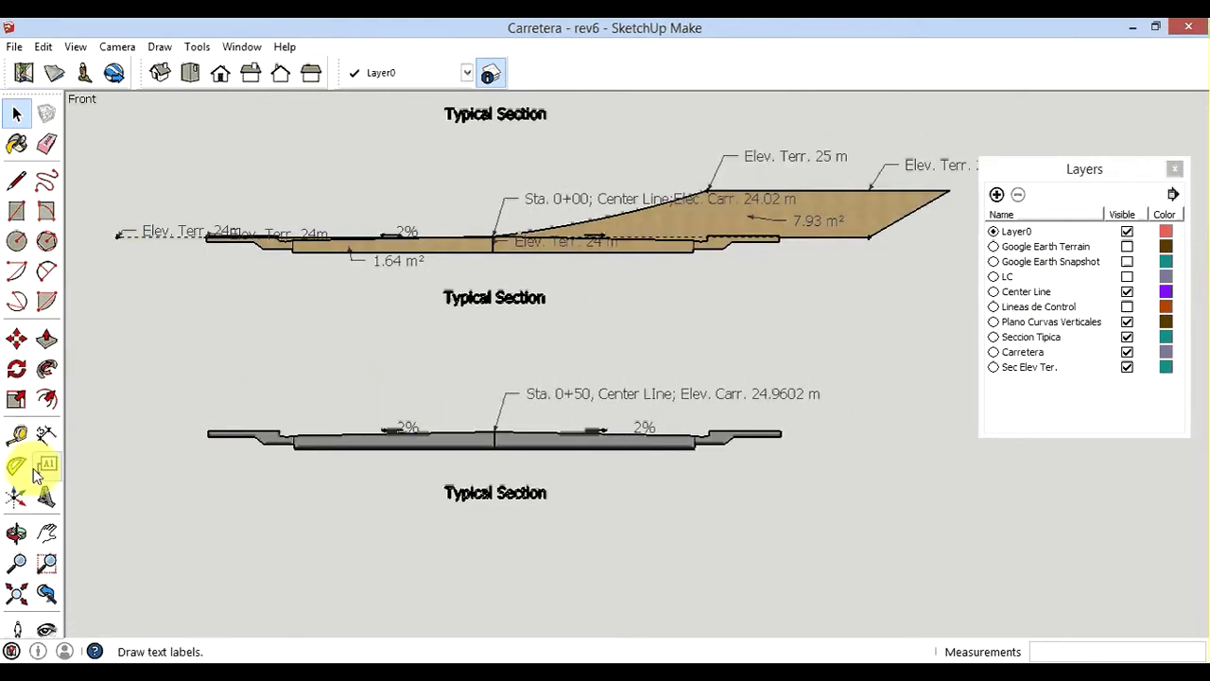
left_click(21, 440)
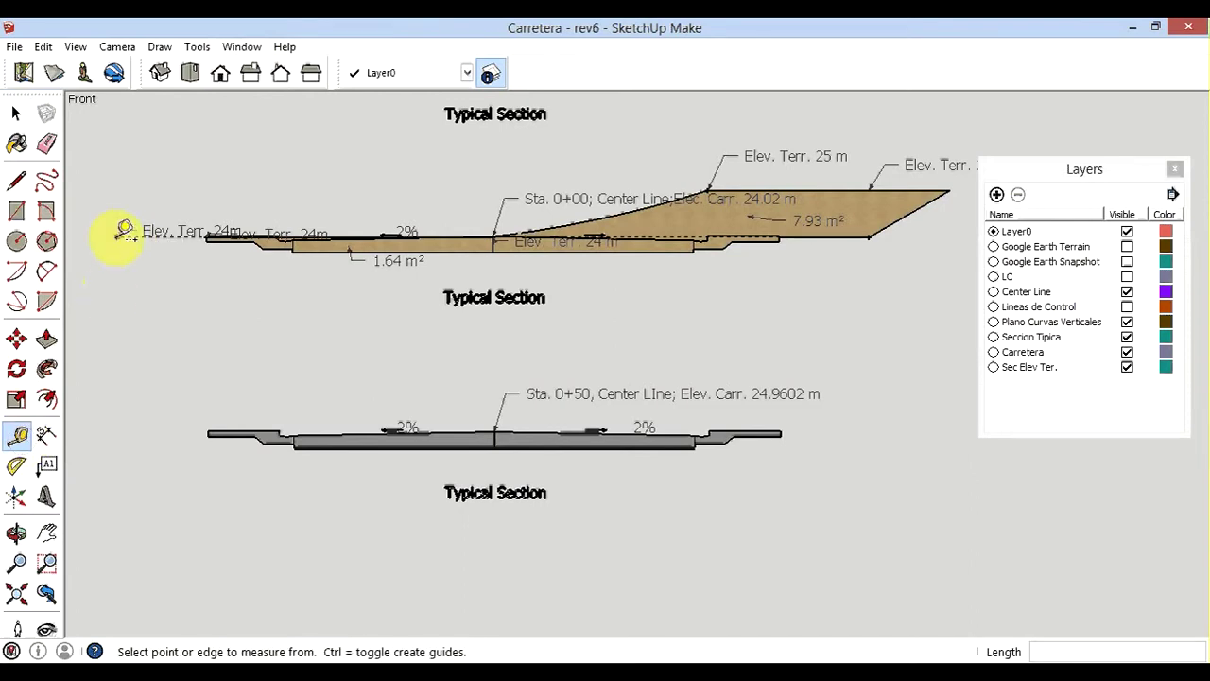
left_click(119, 232)
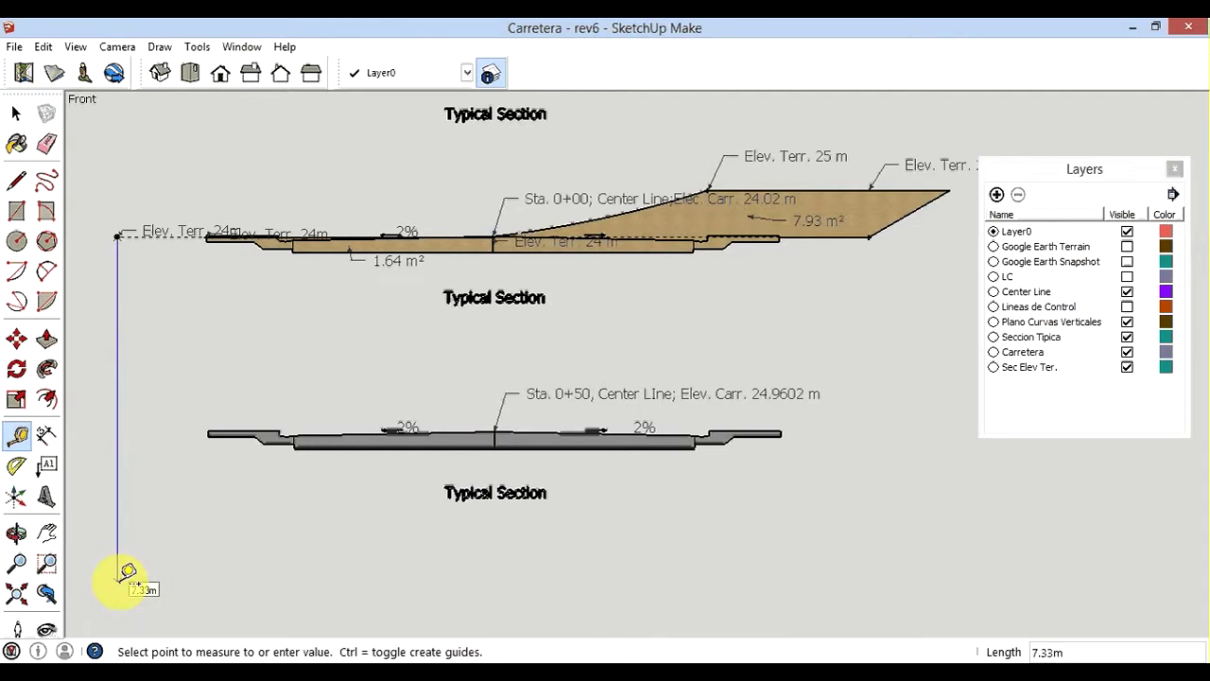
left_click(119, 571)
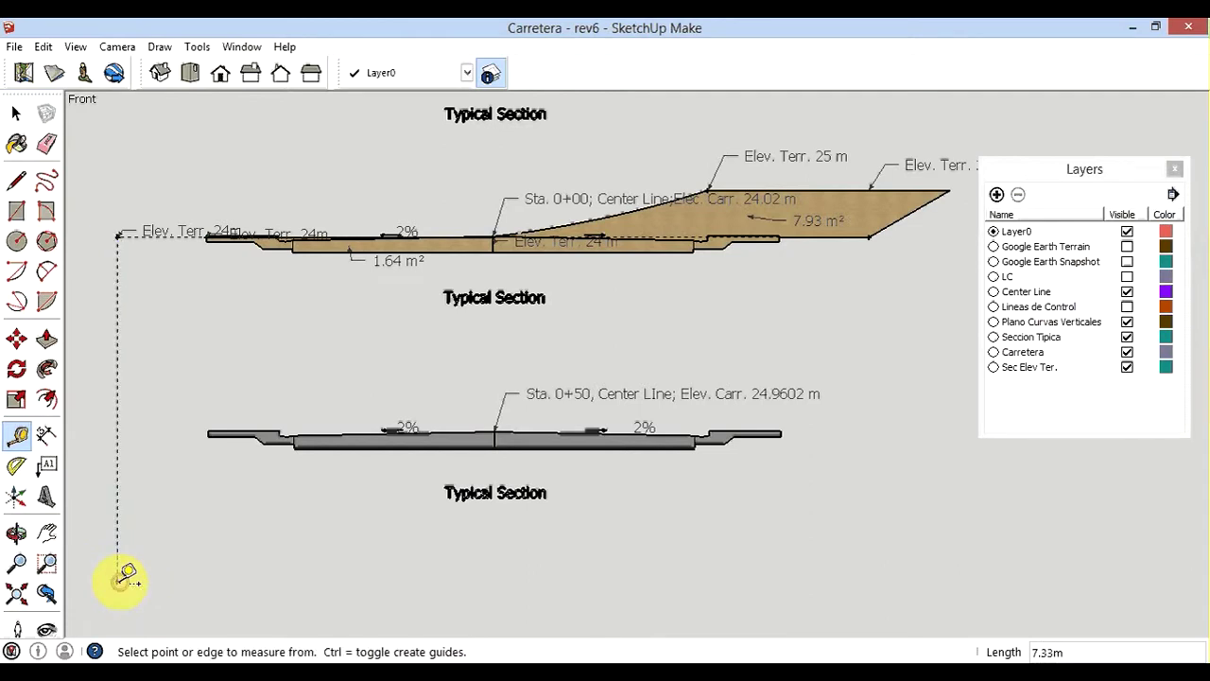
left_click(868, 236)
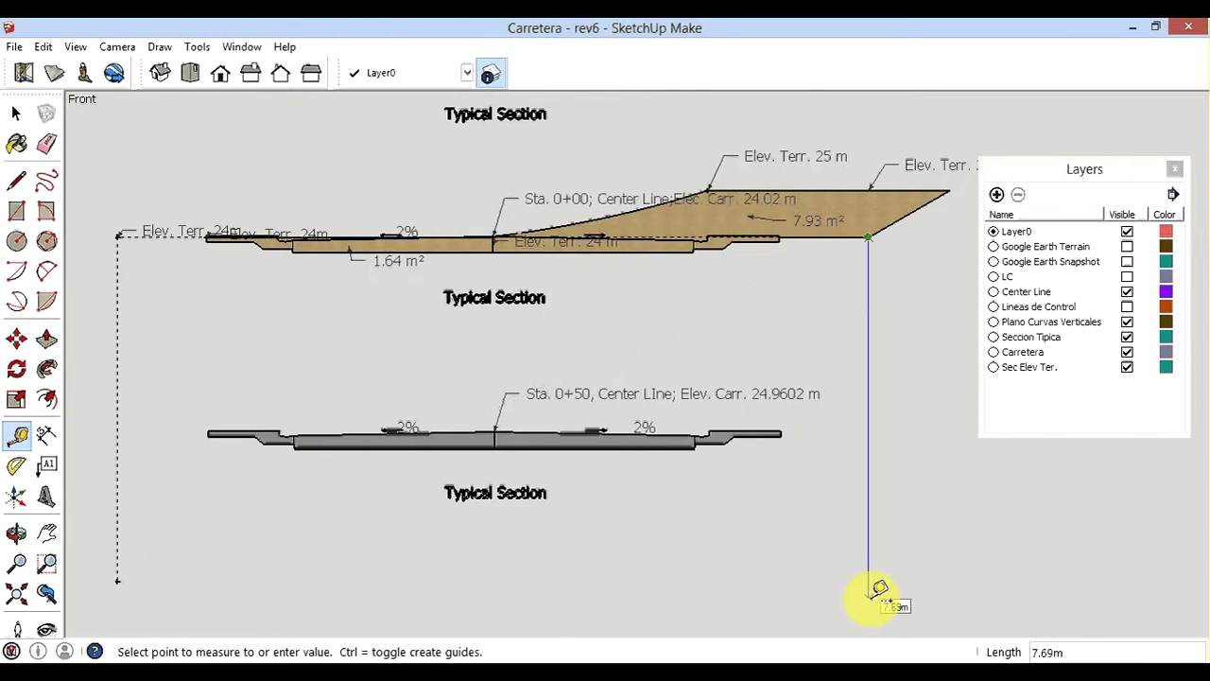
left_click(869, 595)
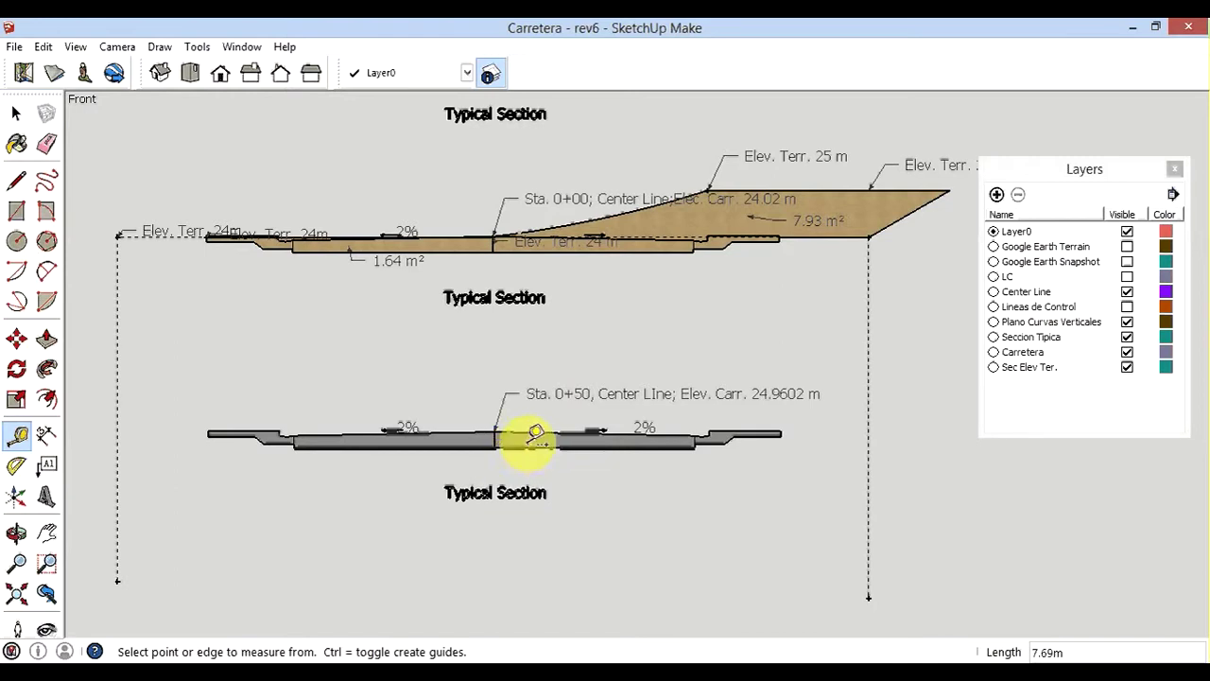
Place a Tape Measure guide point 0.9602 m below the top of the Sta. 0+50 centre line.
scroll(515, 430, "up", 1)
scroll(506, 425, "up", 1)
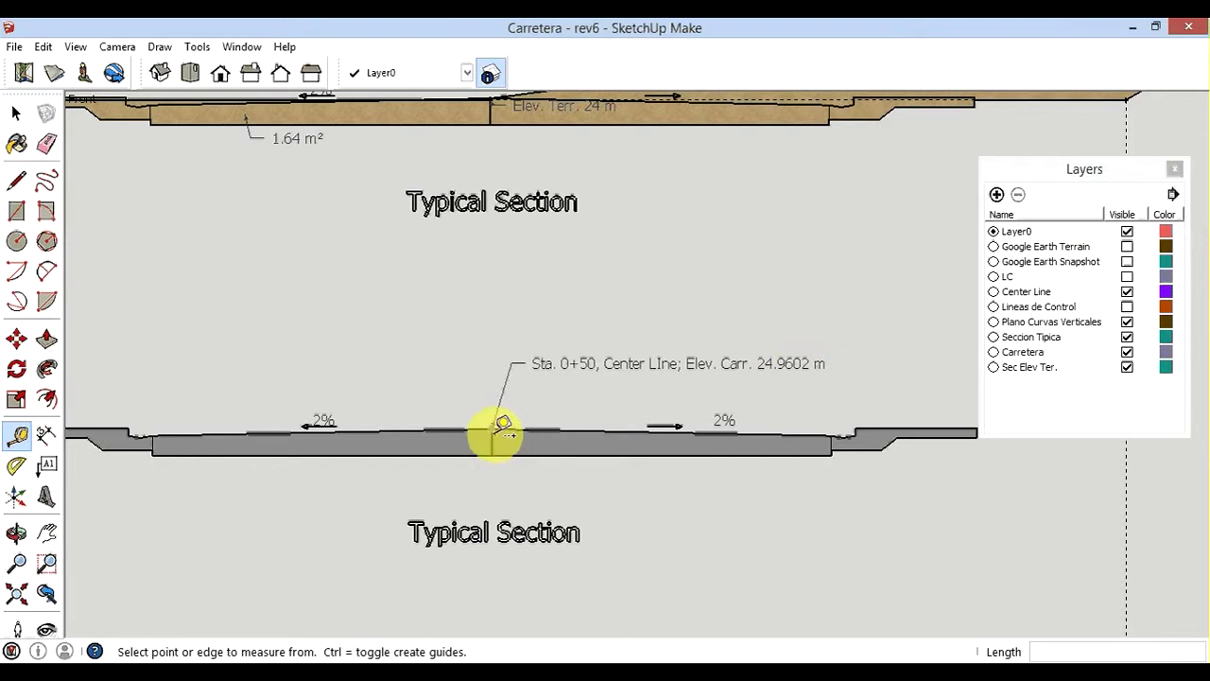
scroll(502, 422, "up", 1)
scroll(497, 434, "up", 2)
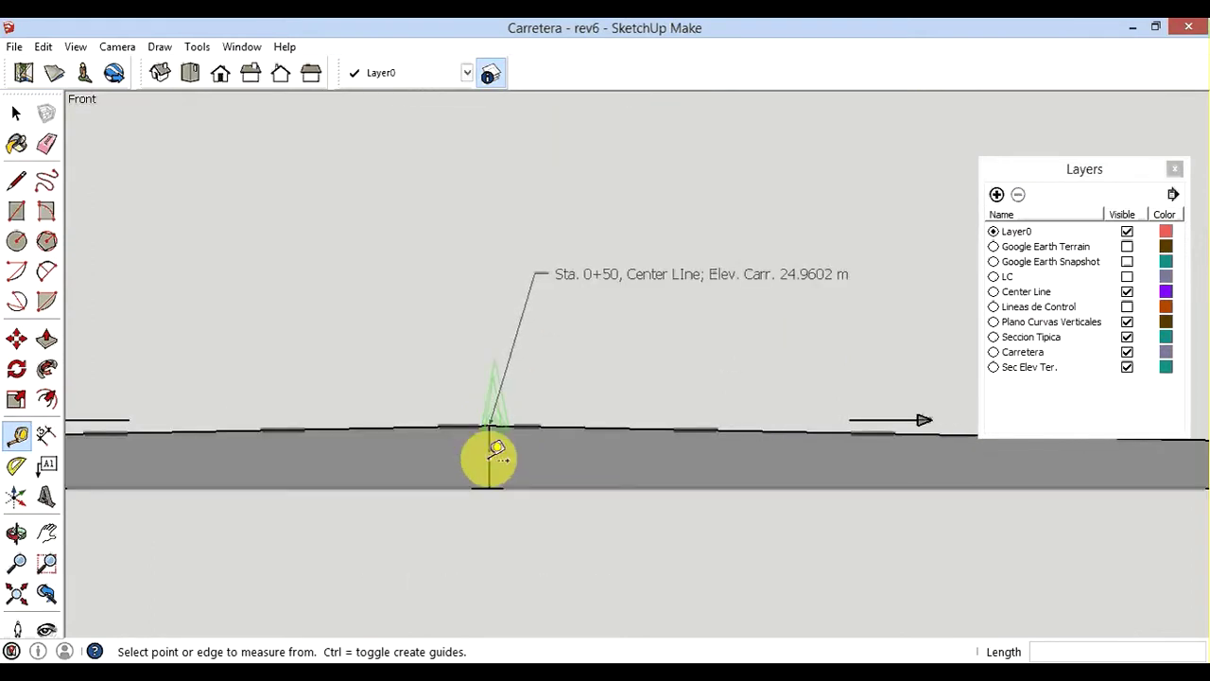
scroll(491, 454, "up", 3)
left_click(499, 385)
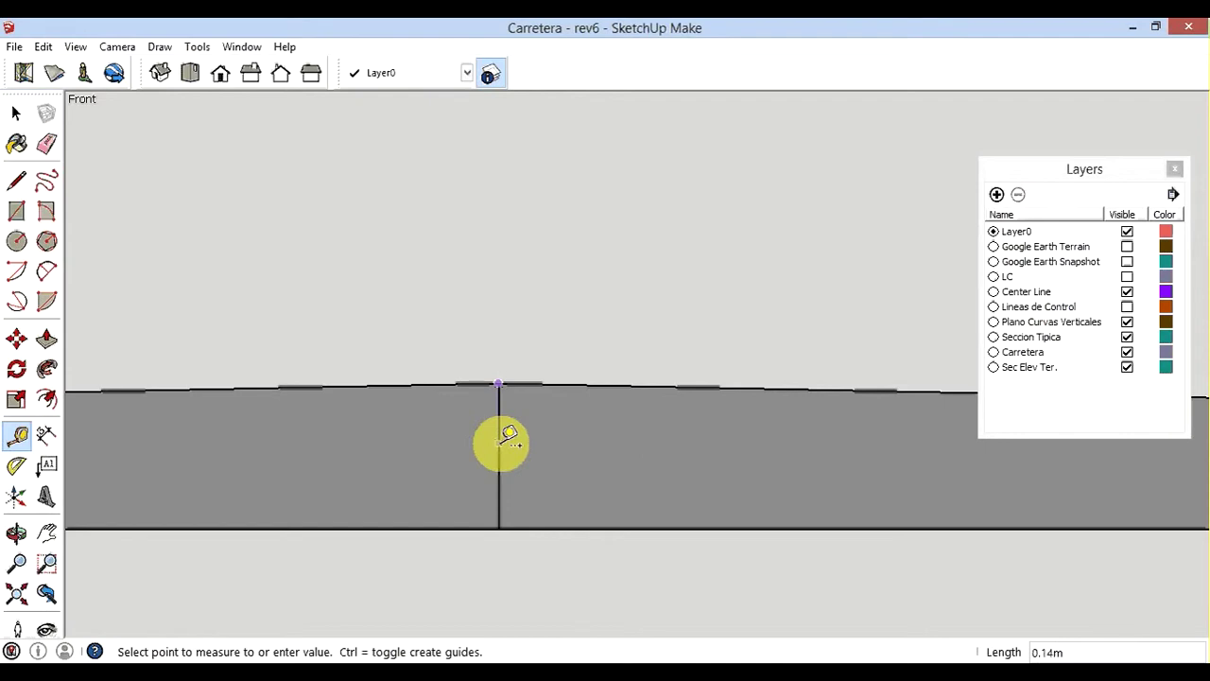
type(".")
type("9")
type("6")
type("02")
key("Return")
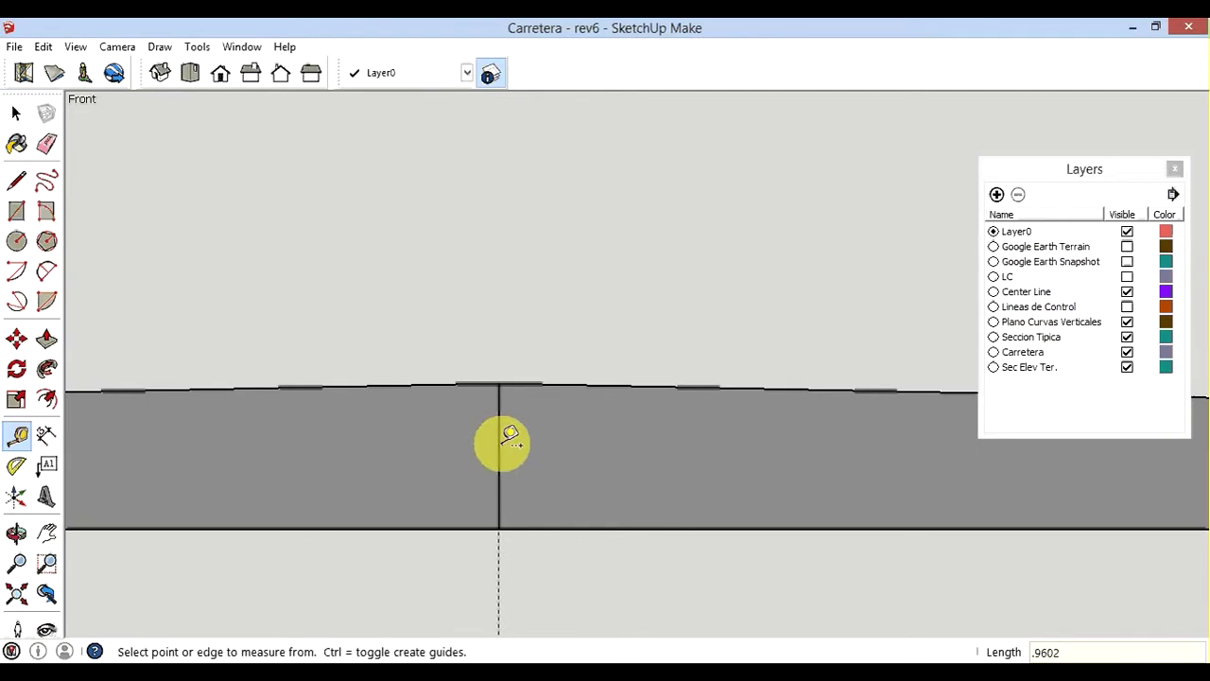
scroll(595, 261, "down", 1)
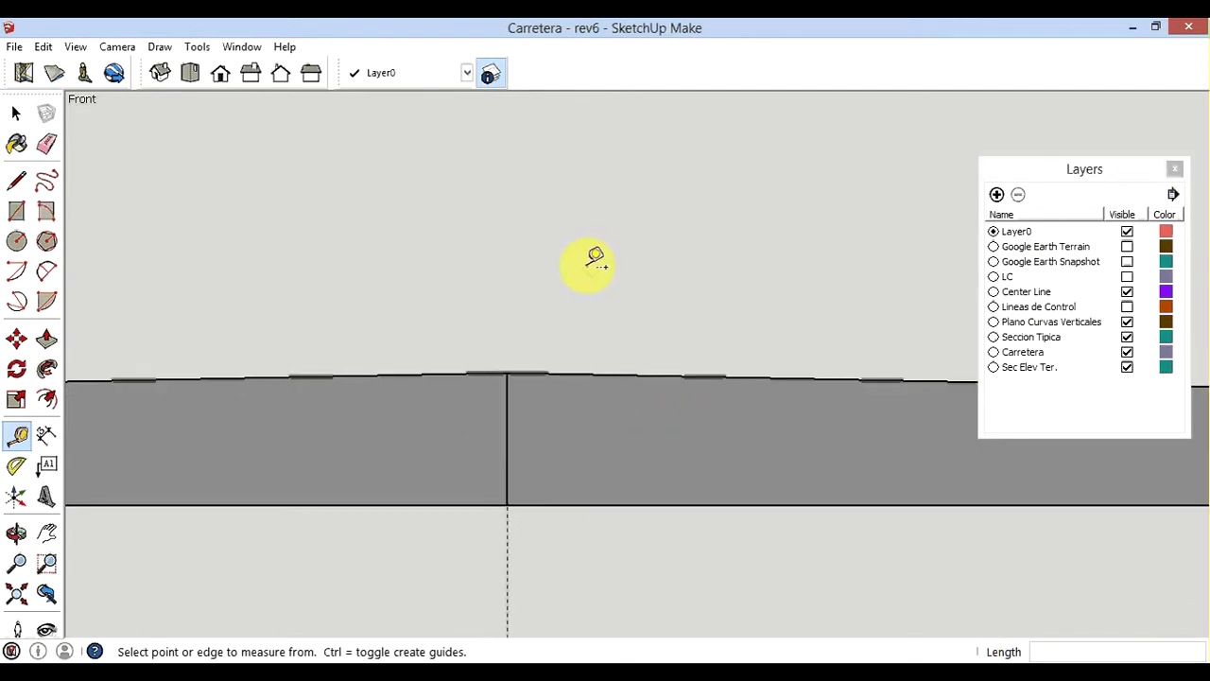
scroll(595, 260, "down", 2)
scroll(588, 260, "down", 2)
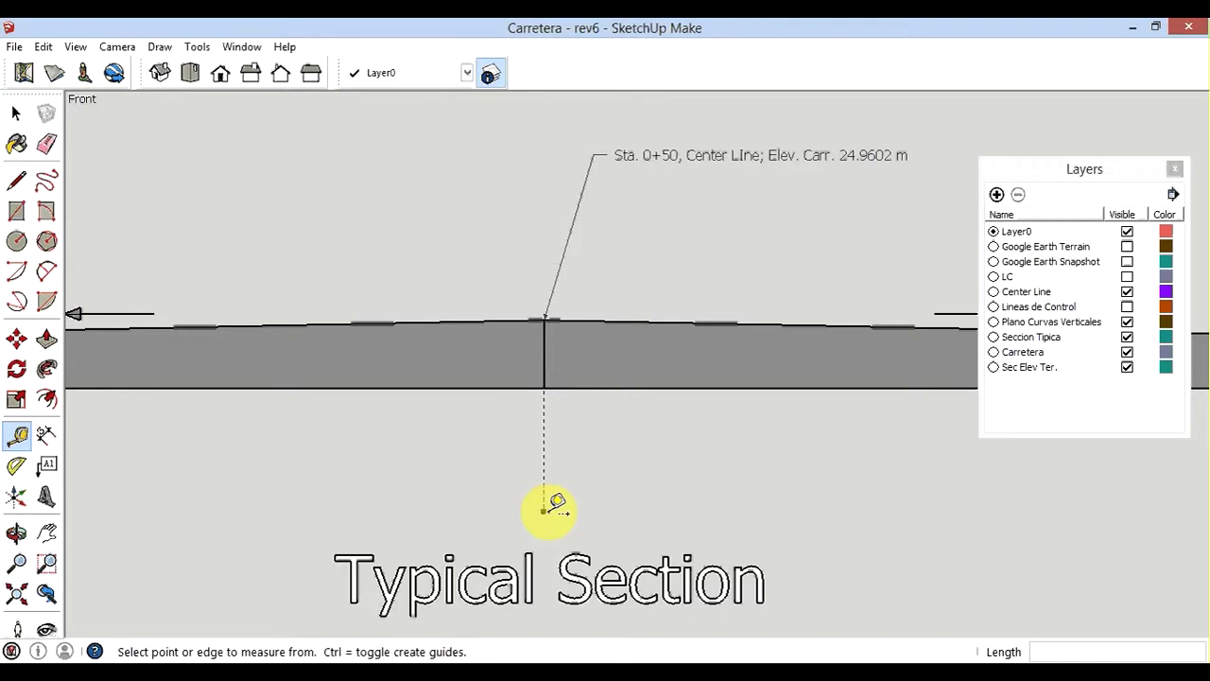
left_click(544, 510)
scroll(605, 534, "down", 1)
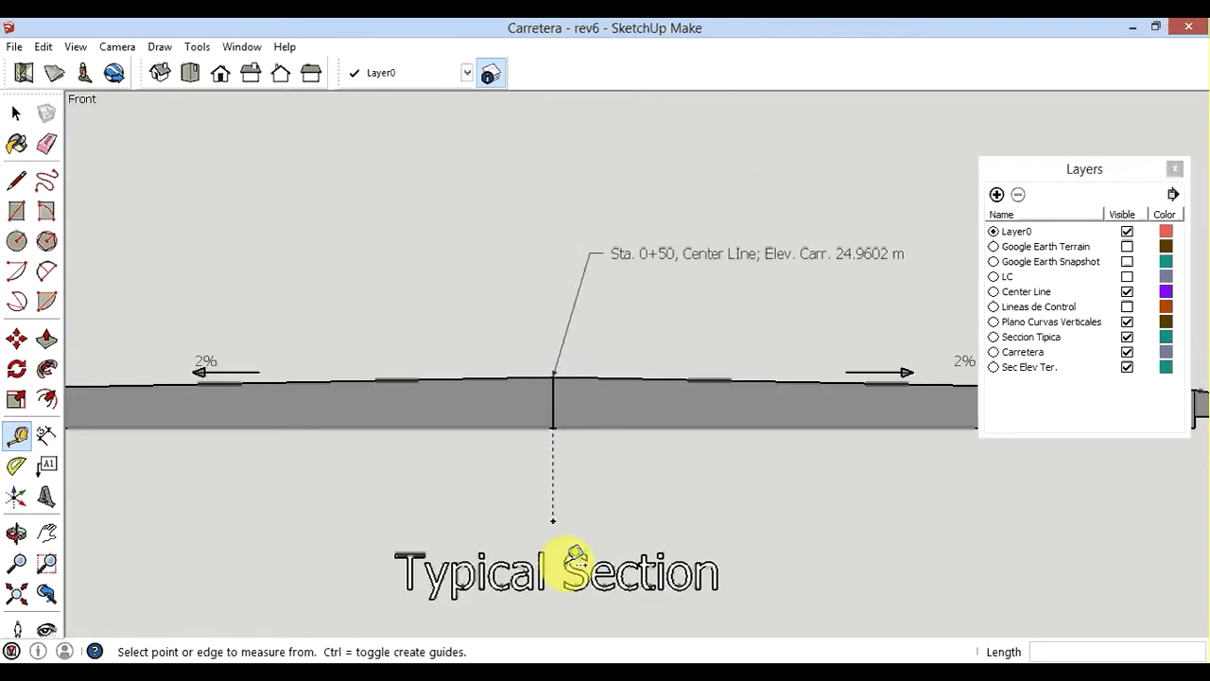
scroll(573, 565, "down", 2)
scroll(568, 558, "down", 2)
scroll(563, 544, "down", 1)
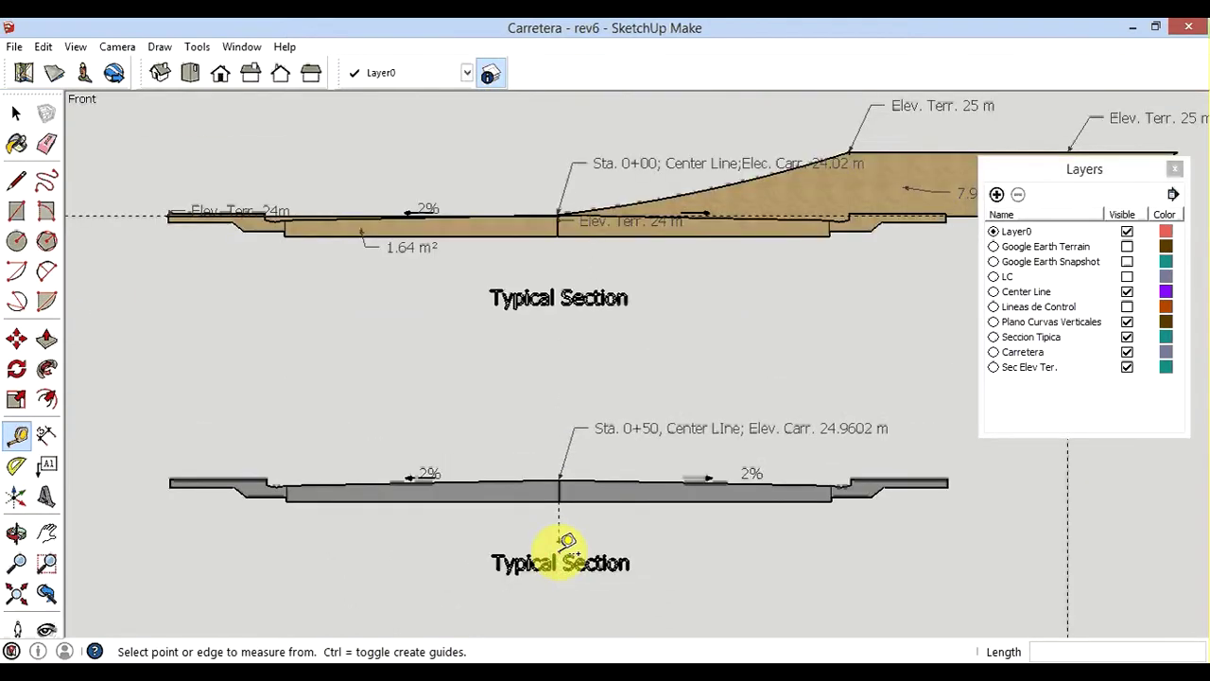
scroll(564, 541, "up", 1)
scroll(564, 541, "up", 1)
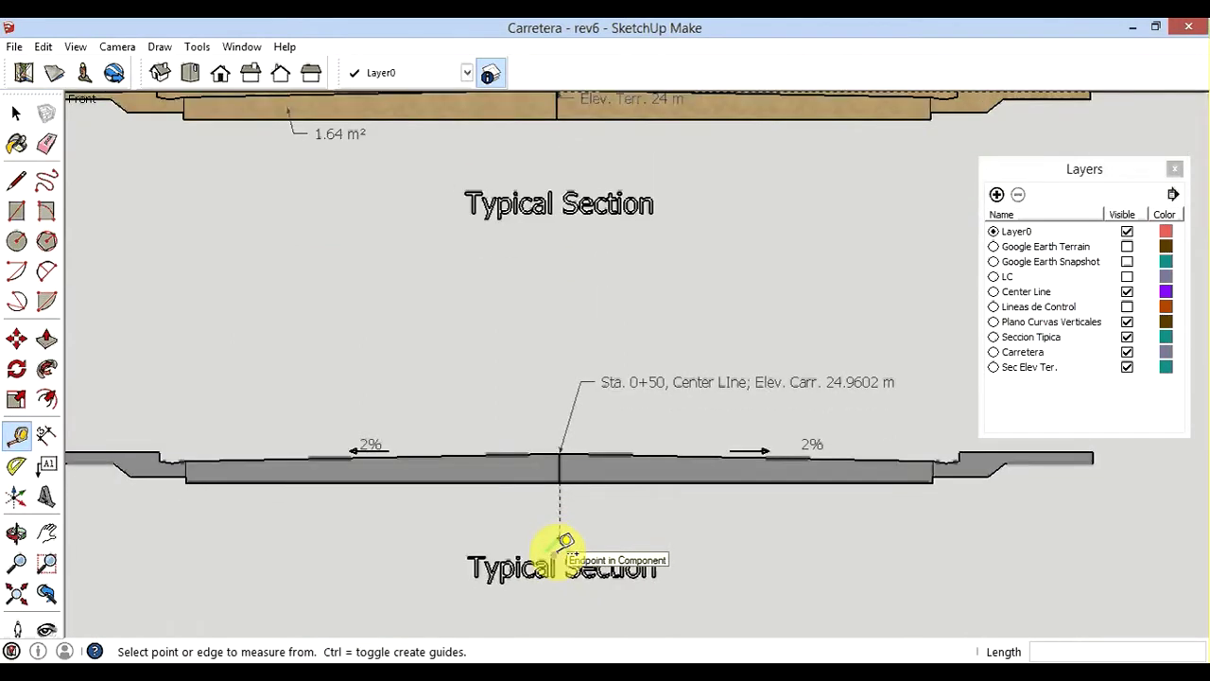
scroll(558, 553, "up", 1)
scroll(560, 548, "up", 1)
scroll(567, 546, "up", 1)
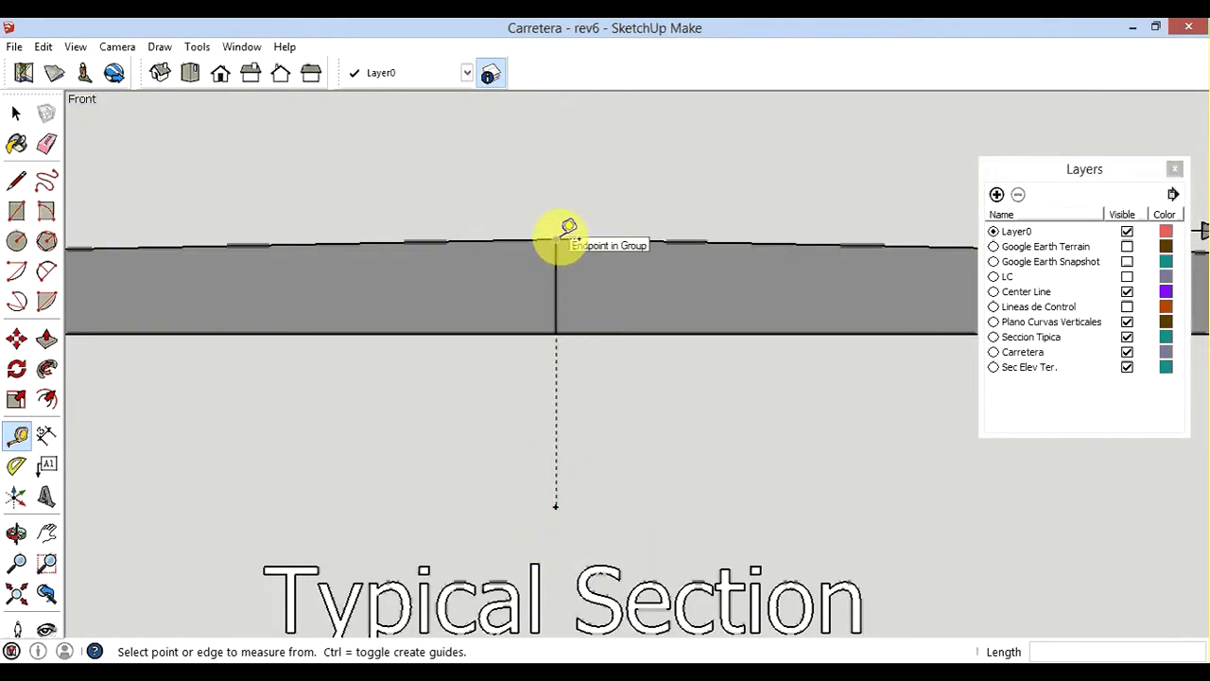
key("space")
scroll(185, 391, "down", 3)
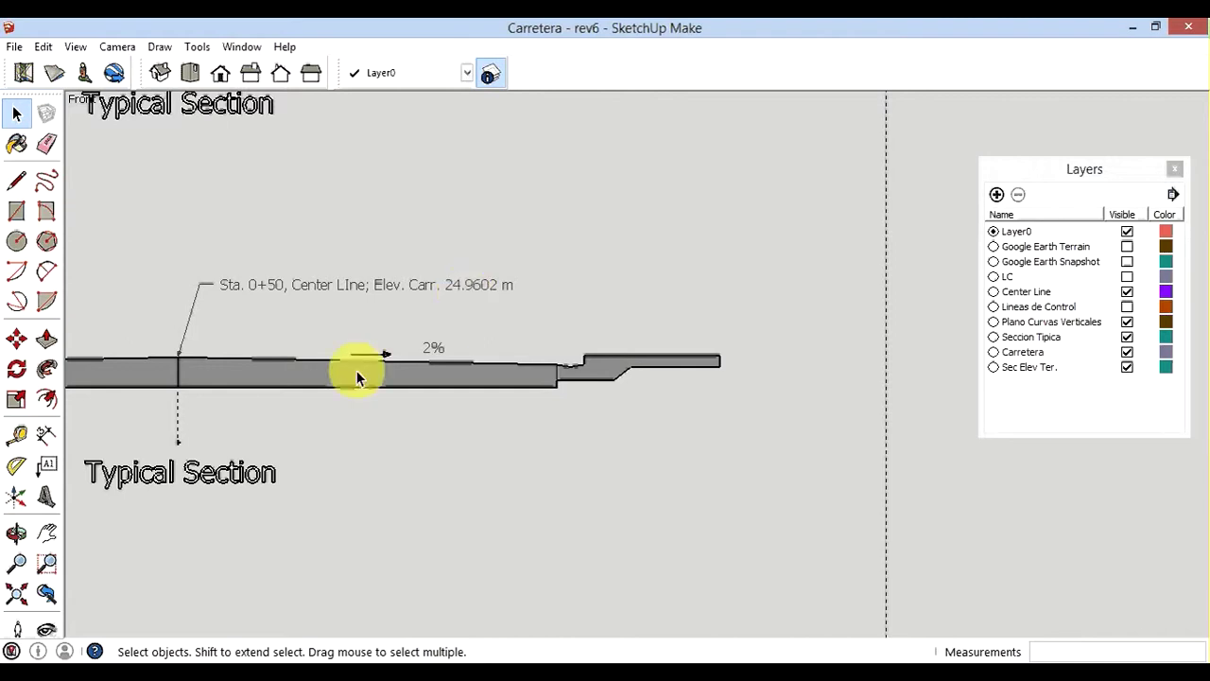
Add an 'Elev. Terr. 24 m' text callout pointing to the guide point below the centre line.
left_click(47, 464)
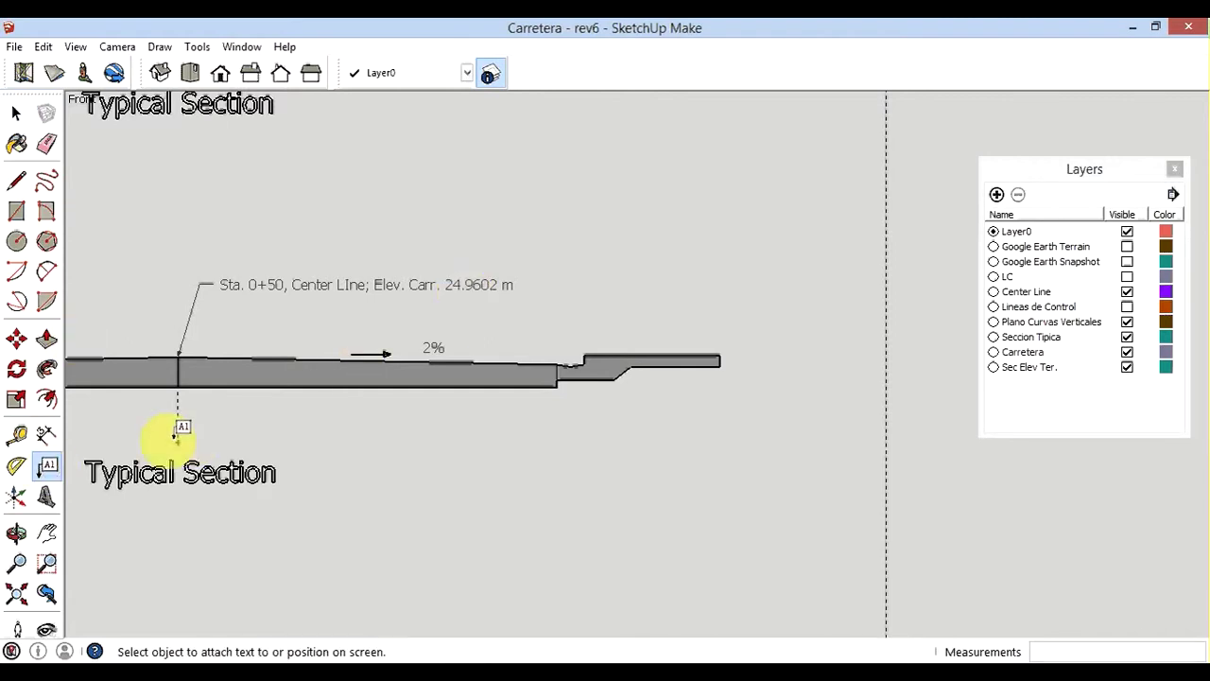
left_click(177, 441)
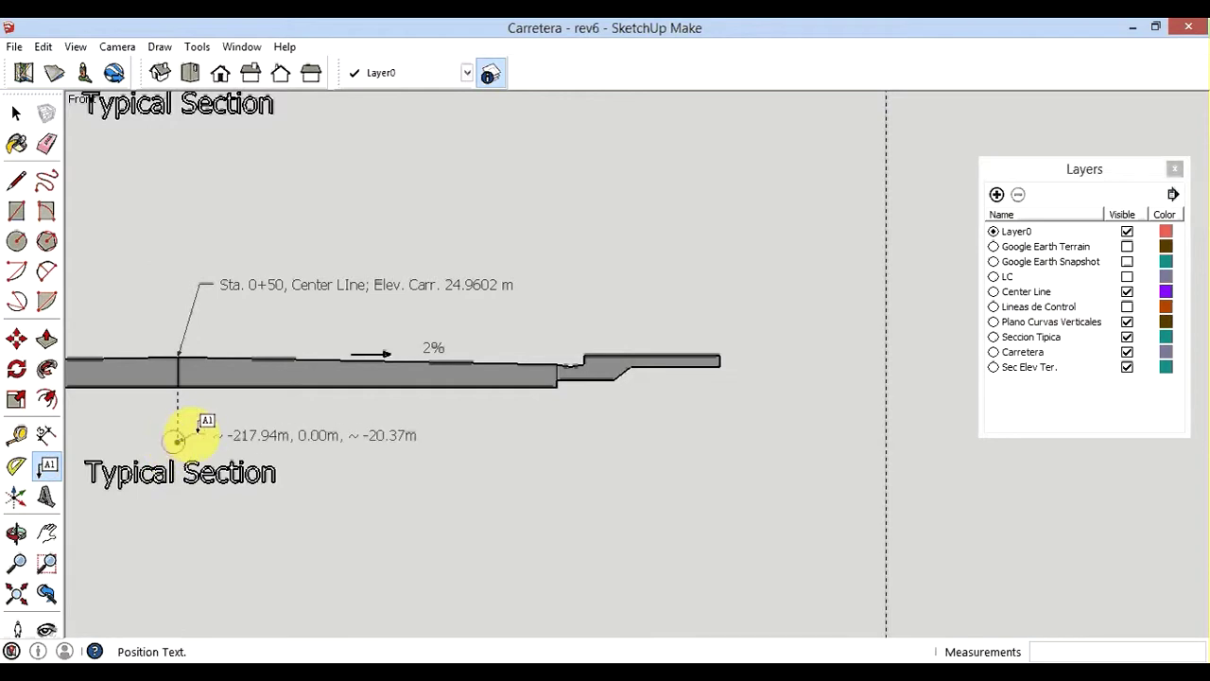
left_click(230, 426)
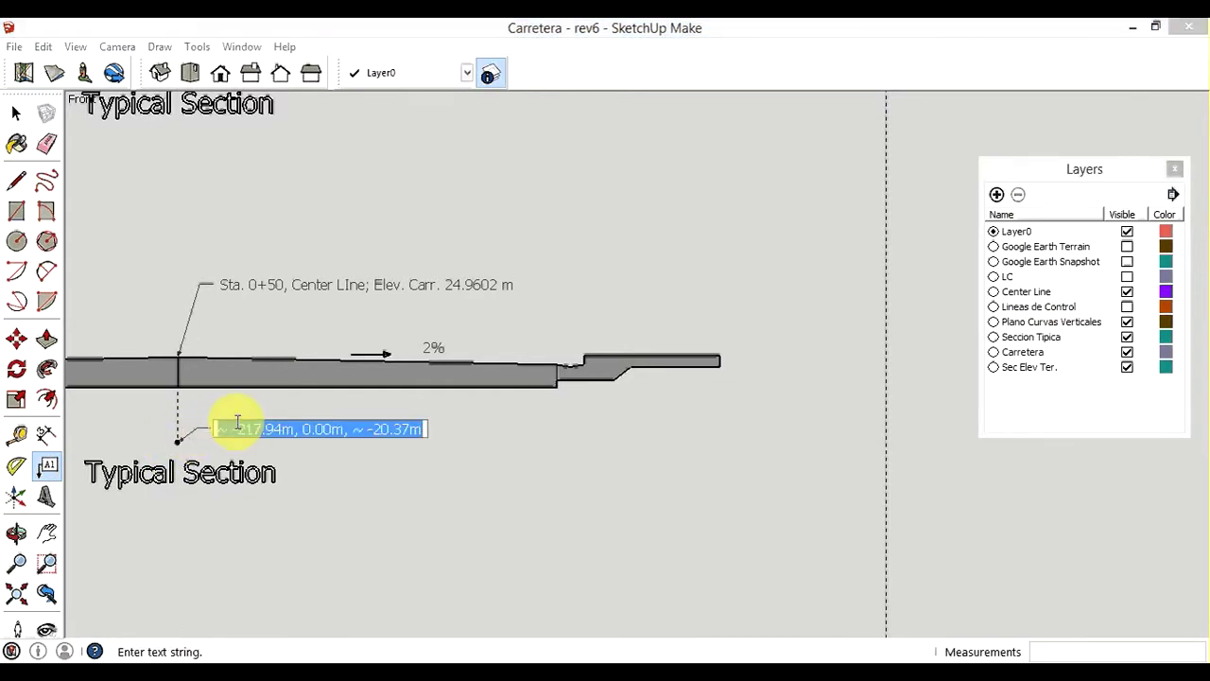
type("Ele")
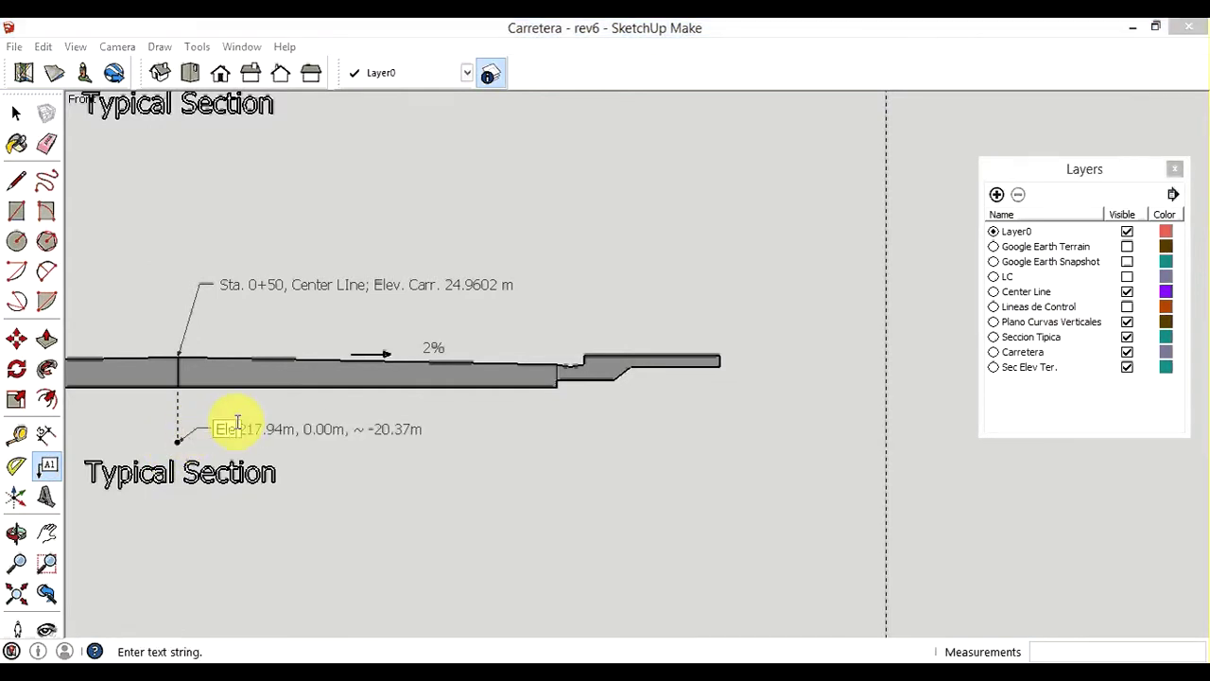
type("v. Ter")
type("r.")
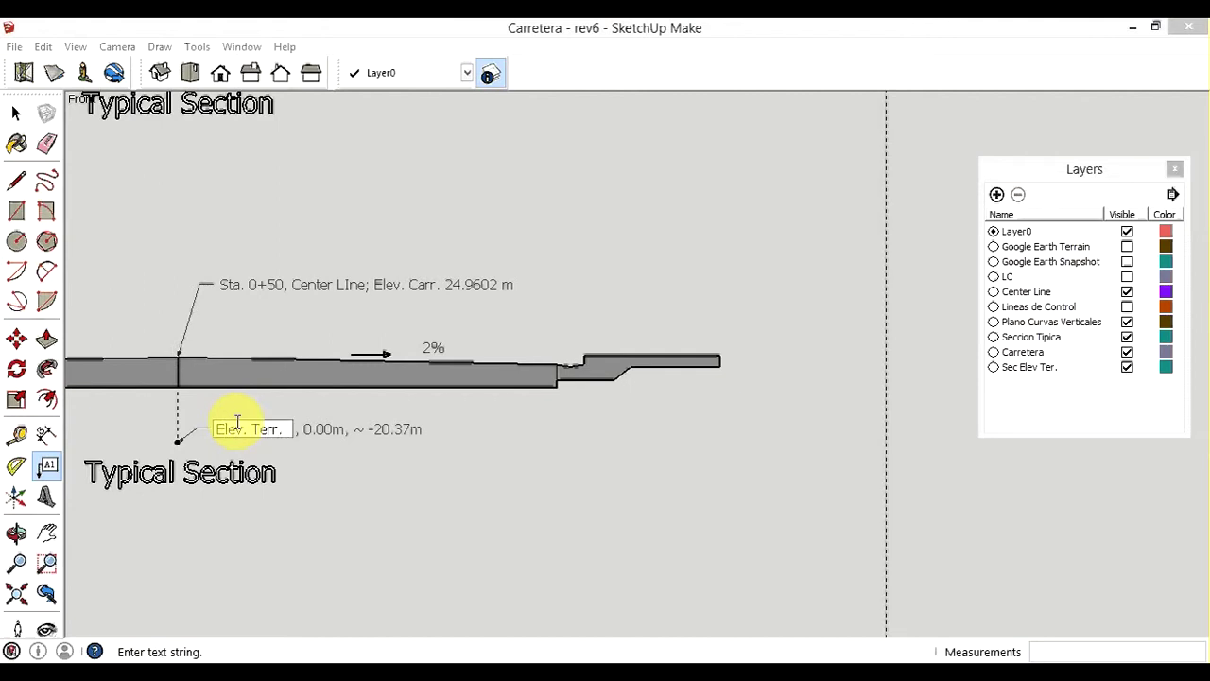
type(" 24")
type(" m")
left_click(319, 504)
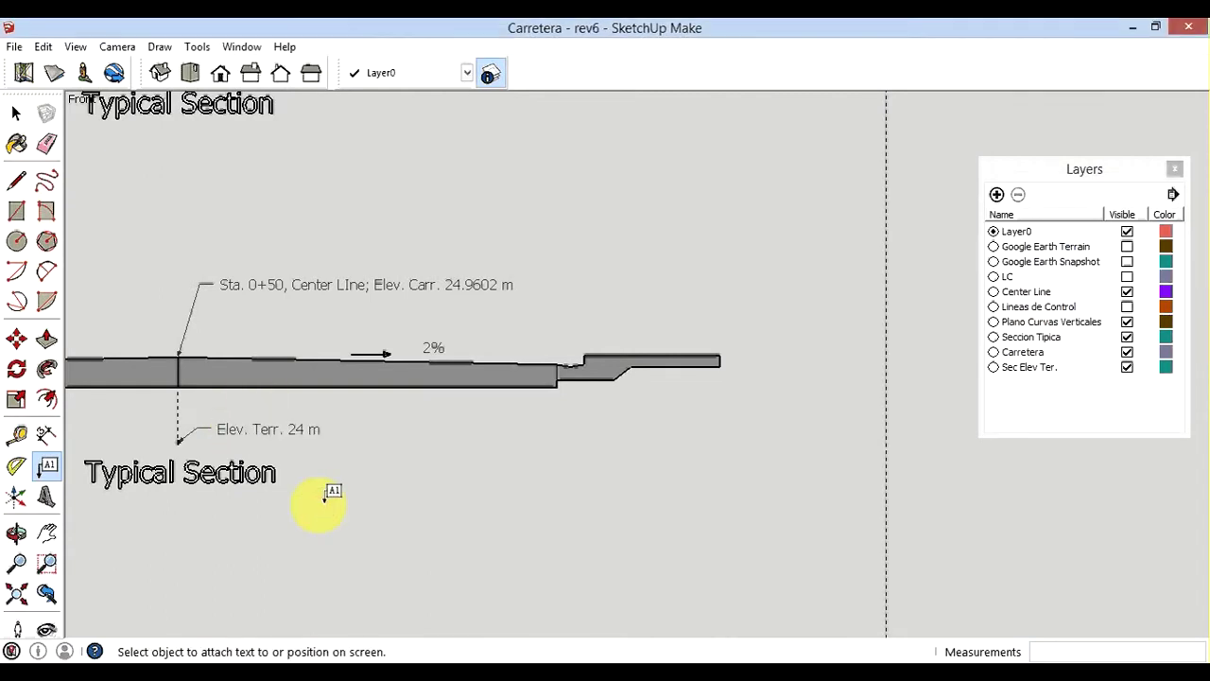
Run a horizontal guide from the Elev. Terr. guide point to the right vertical guide.
left_click(17, 435)
left_click(178, 441)
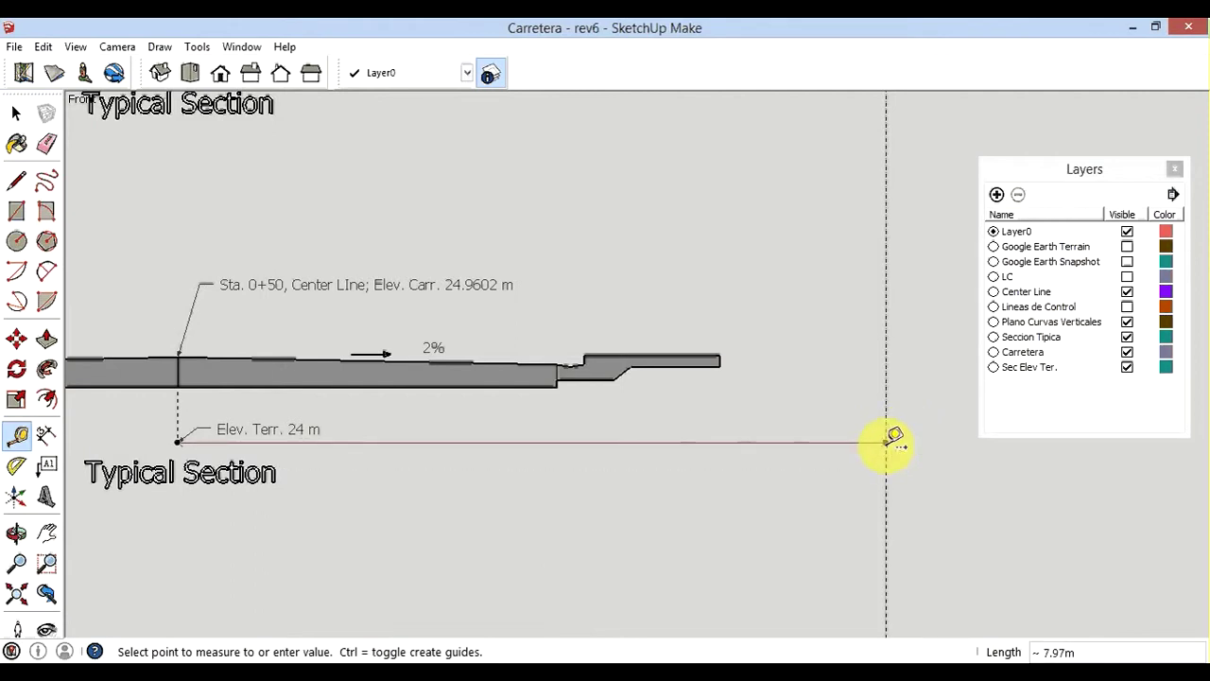
left_click(886, 442)
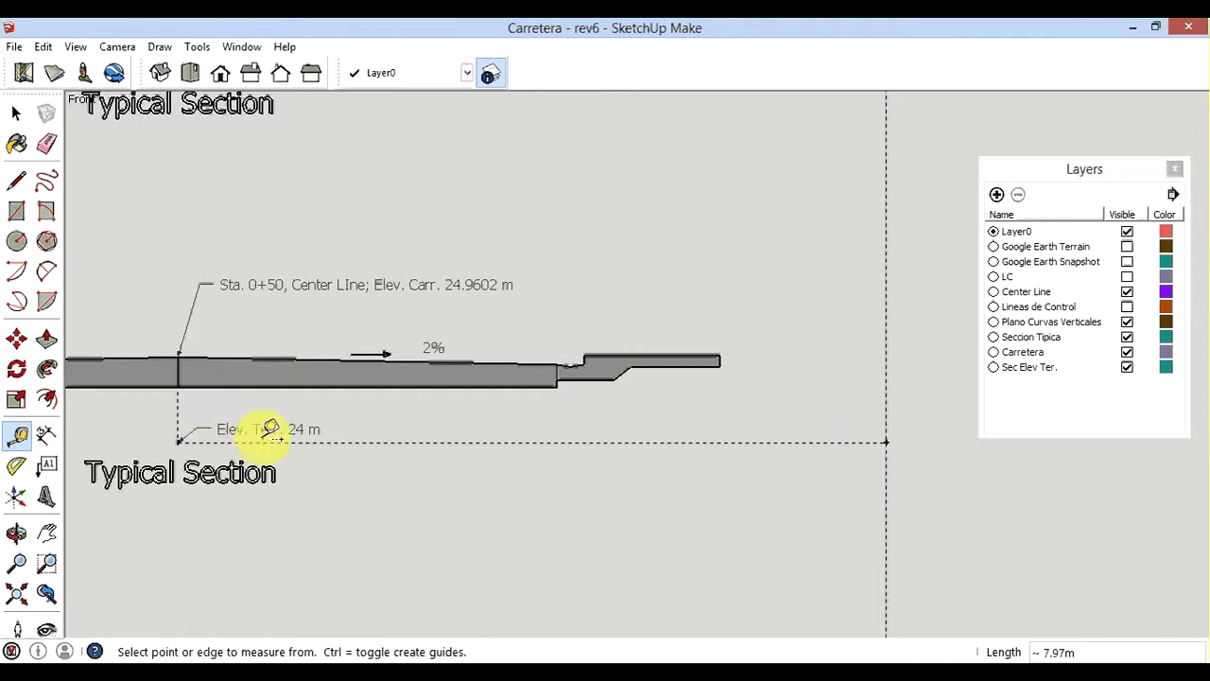
Place a guide point 1 m above the intersection of the two guides.
left_click(887, 441)
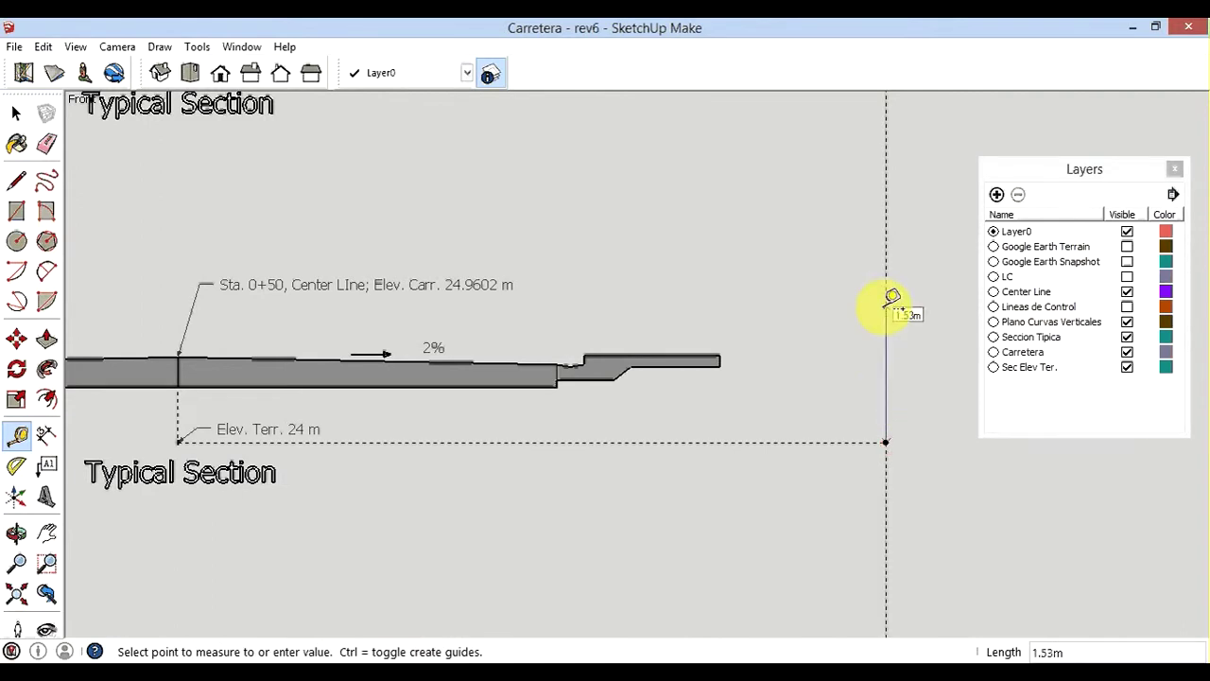
type("1")
key("Return")
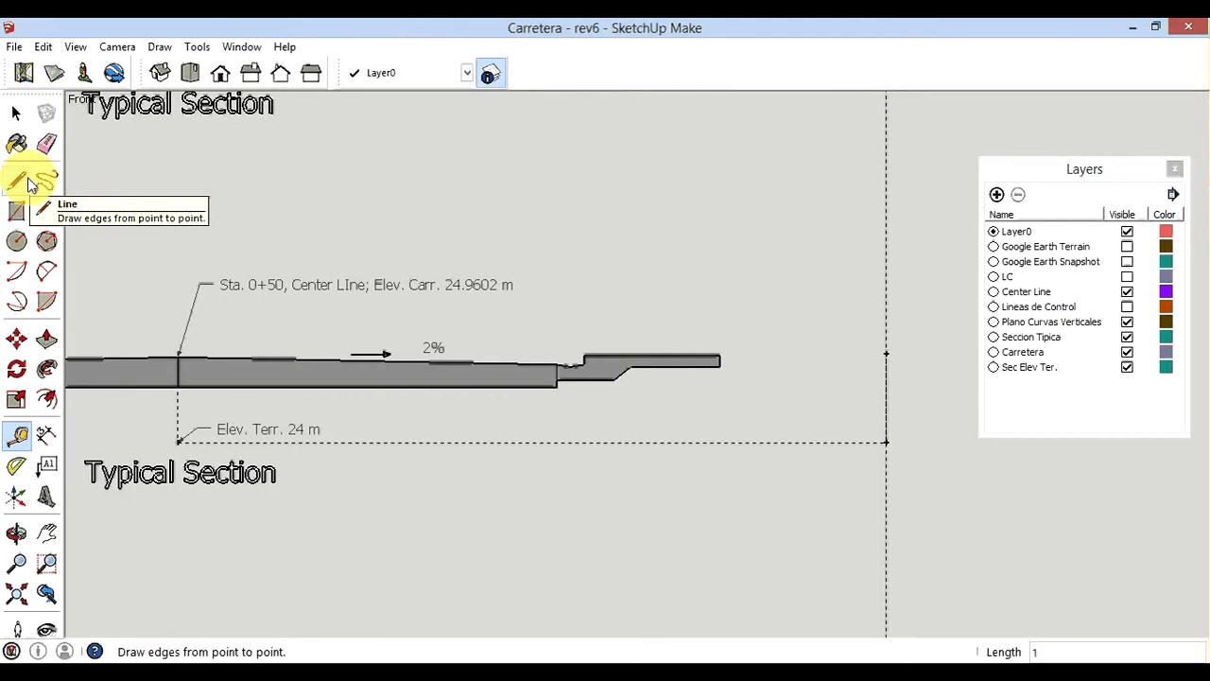
Attach an 'Elev. Terr. 25 m' leader label to the new guide point on the right.
left_click(46, 464)
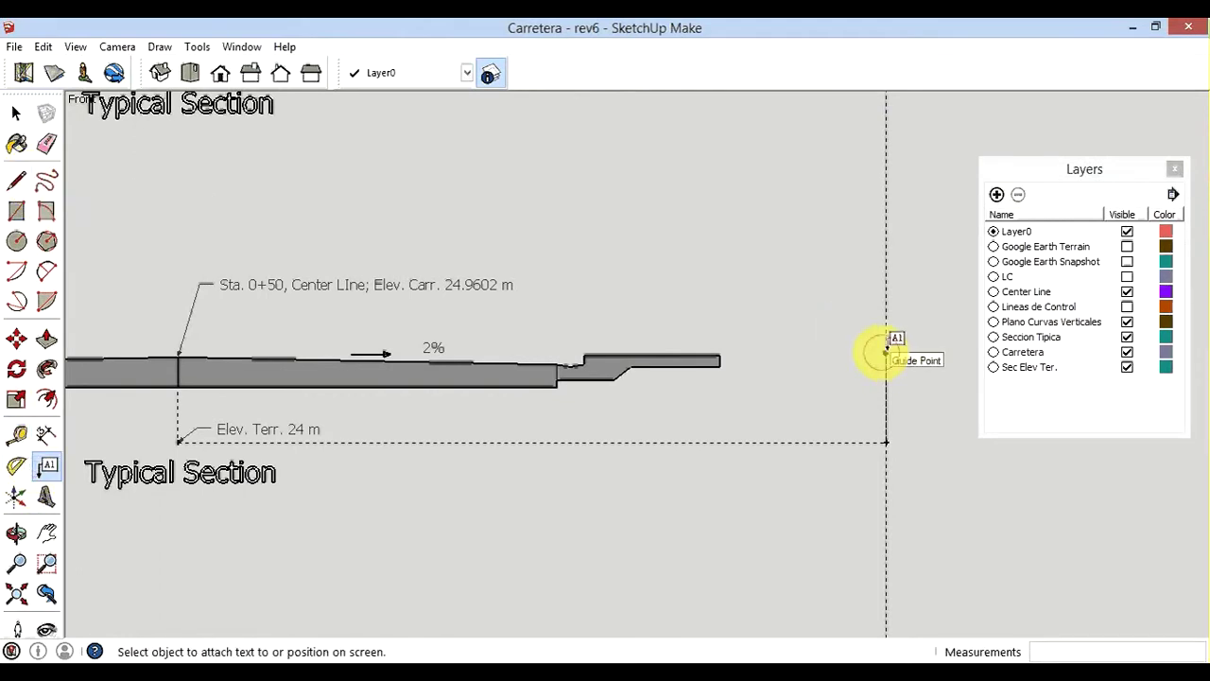
left_click(886, 351)
left_click(893, 321)
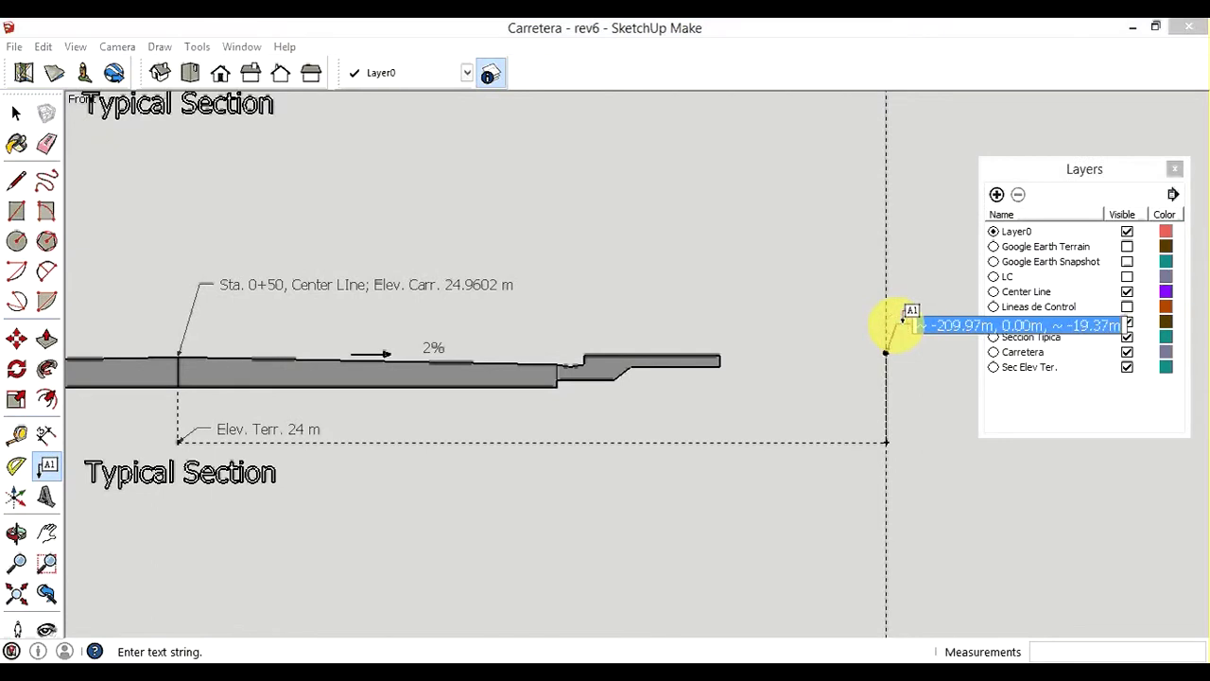
key("Home")
type("lev")
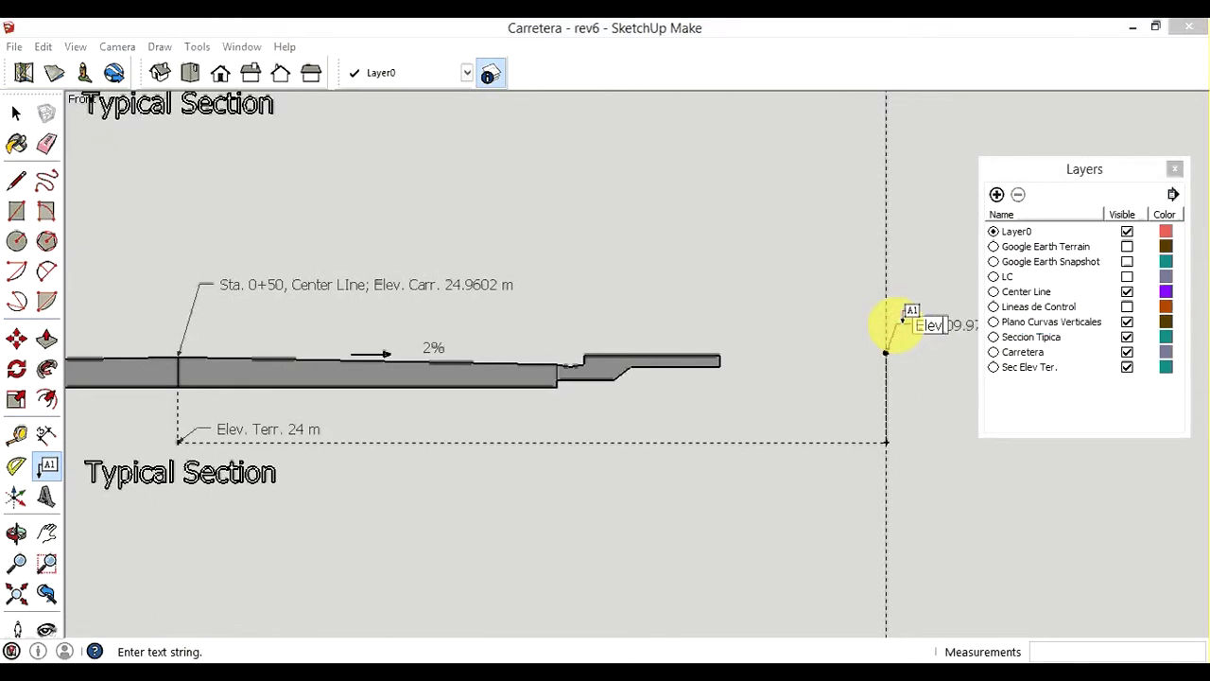
type(". ")
type("Terr")
type(".")
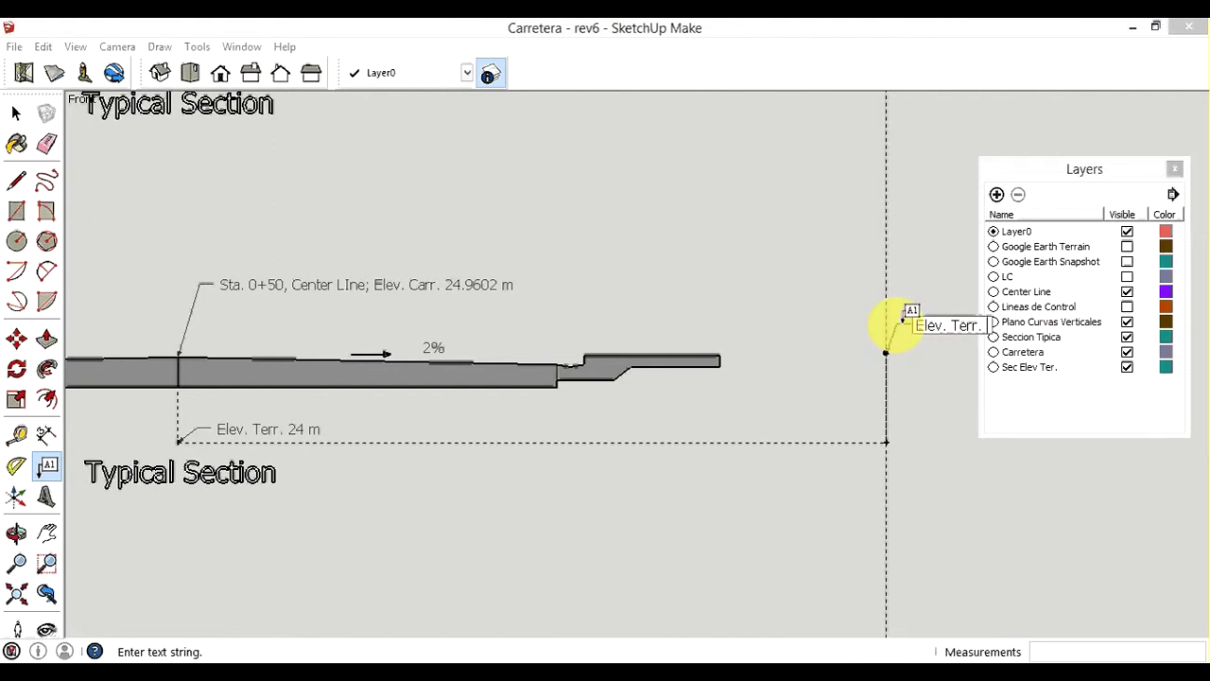
type(" 25")
type(" m")
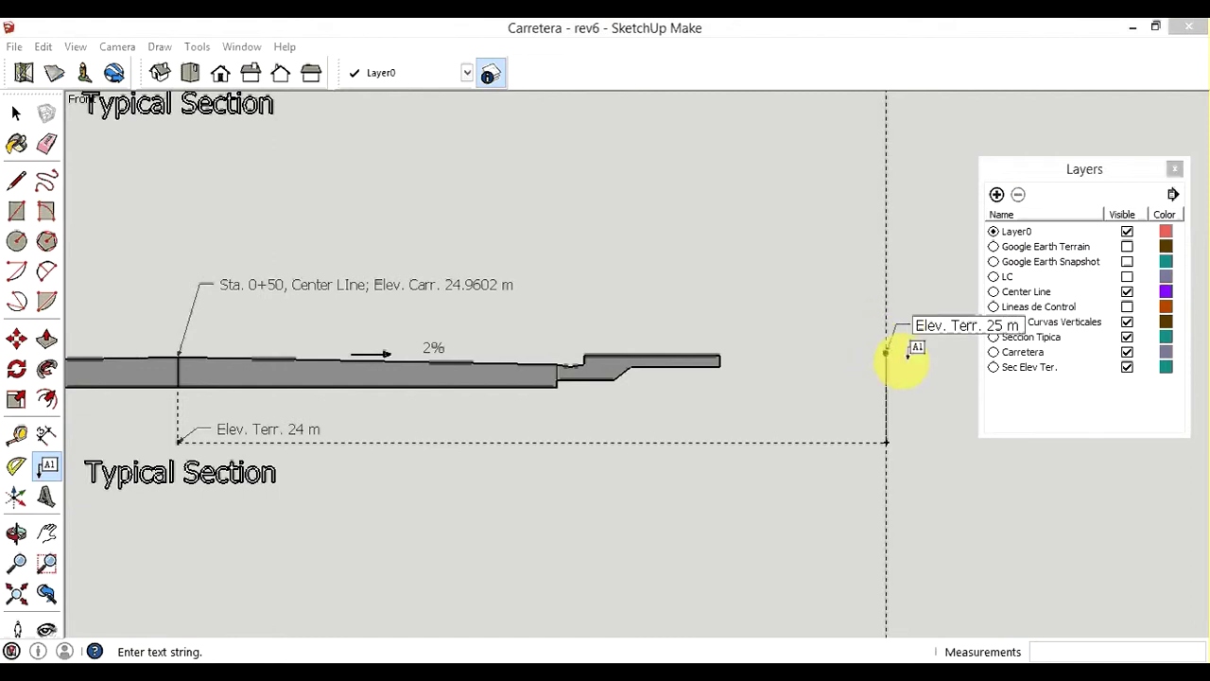
left_click(918, 353)
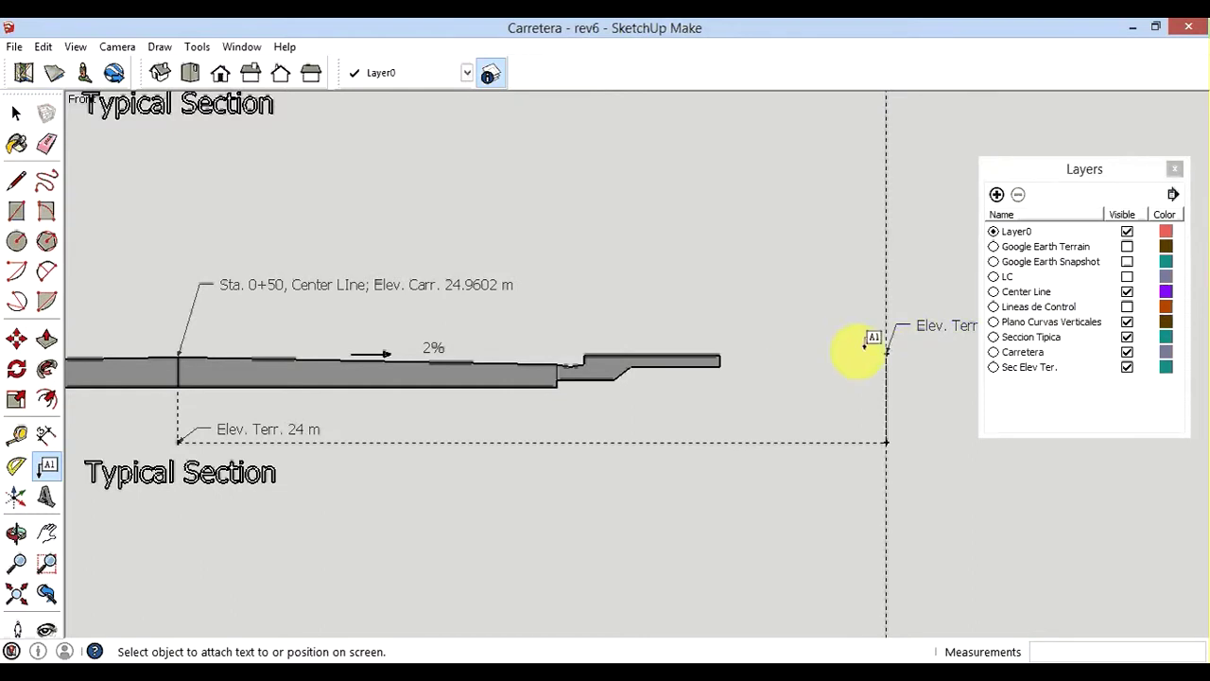
left_click(886, 348)
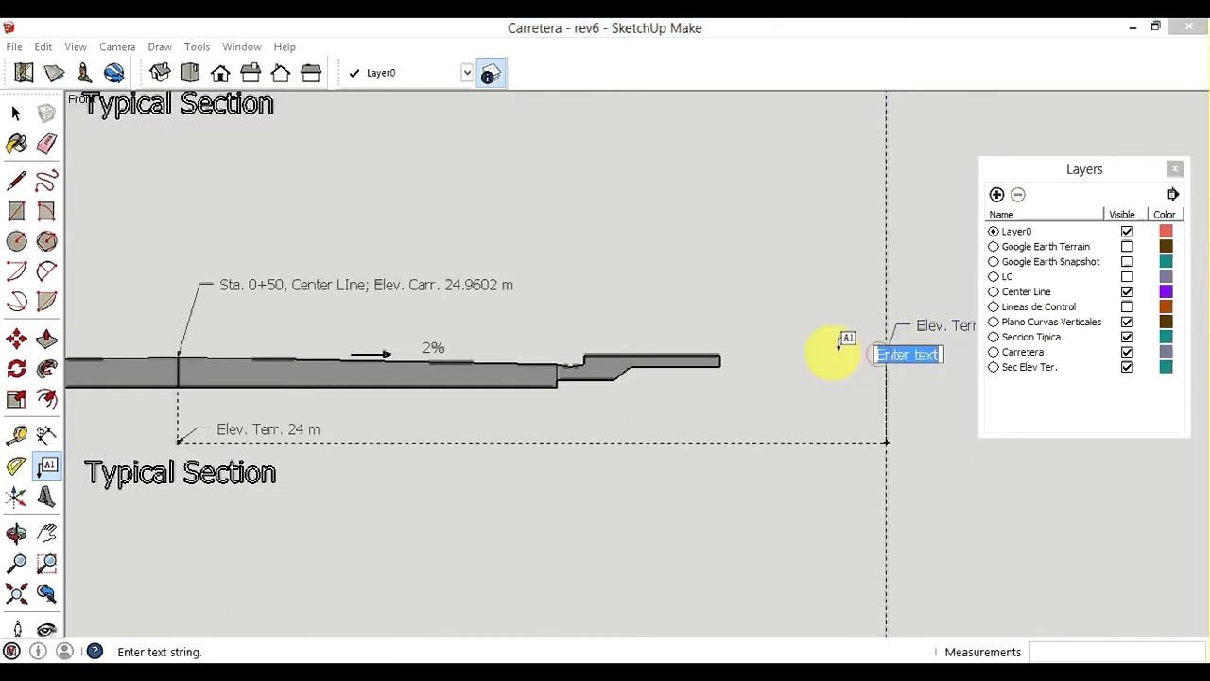
key("Escape")
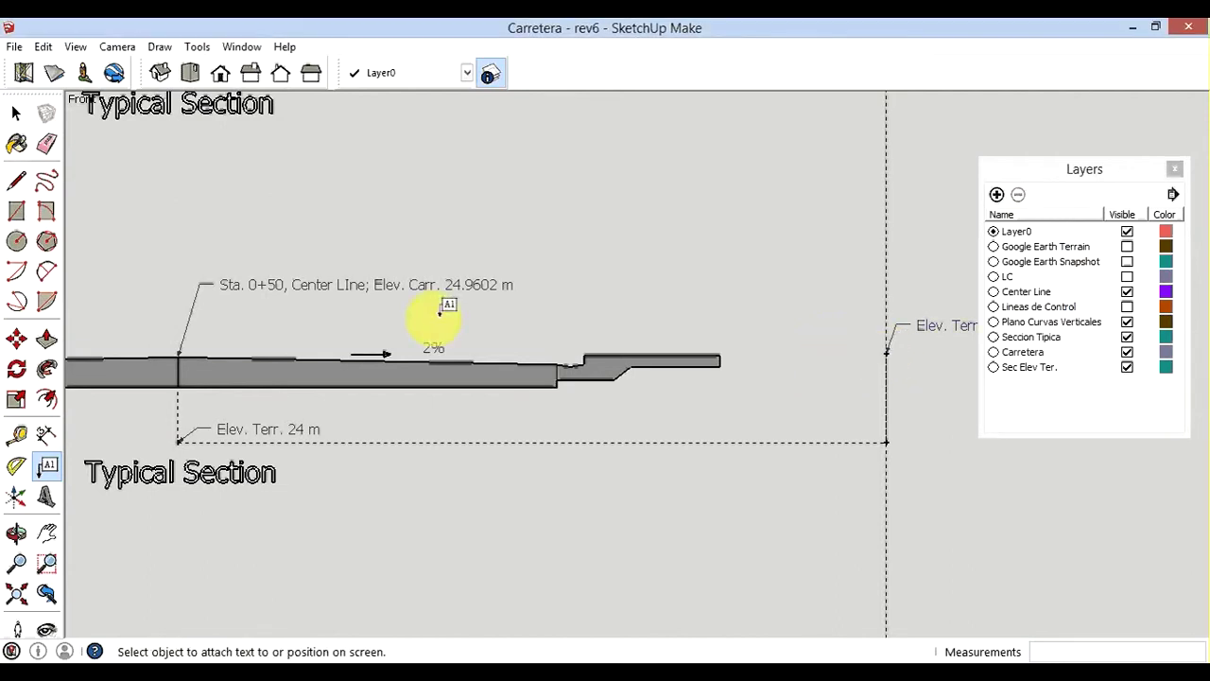
Extend a horizontal guide from the 25 m guide point to the road's raised right edge.
left_click(17, 433)
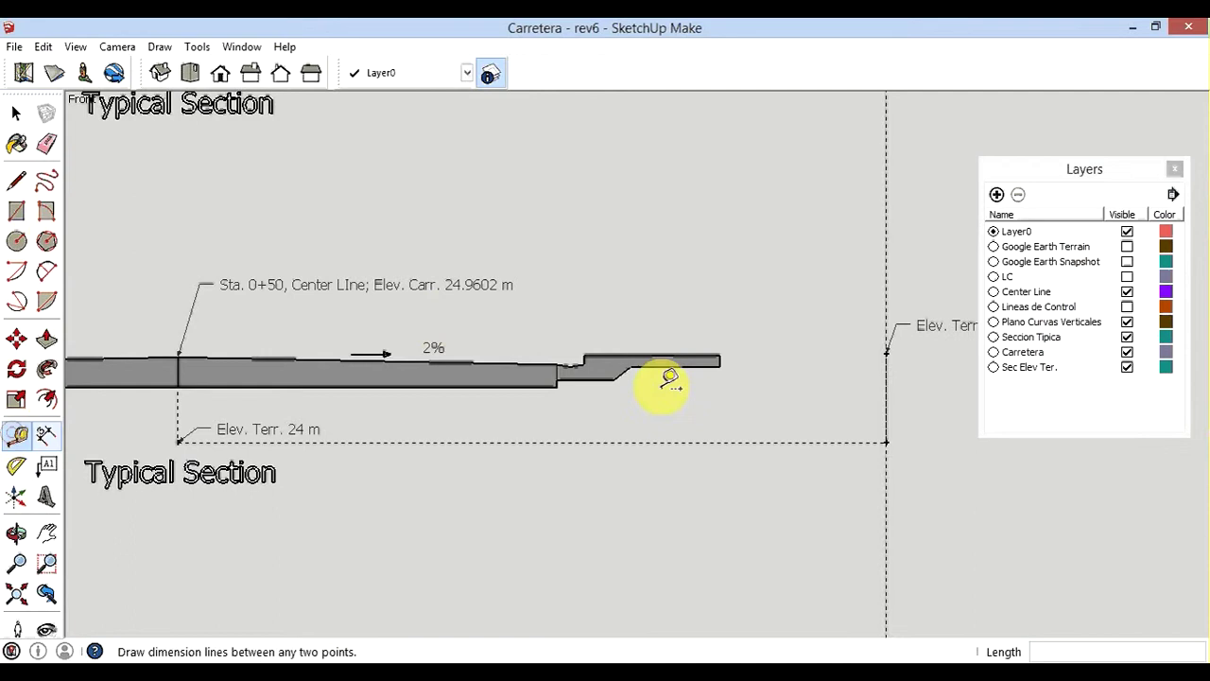
left_click(887, 350)
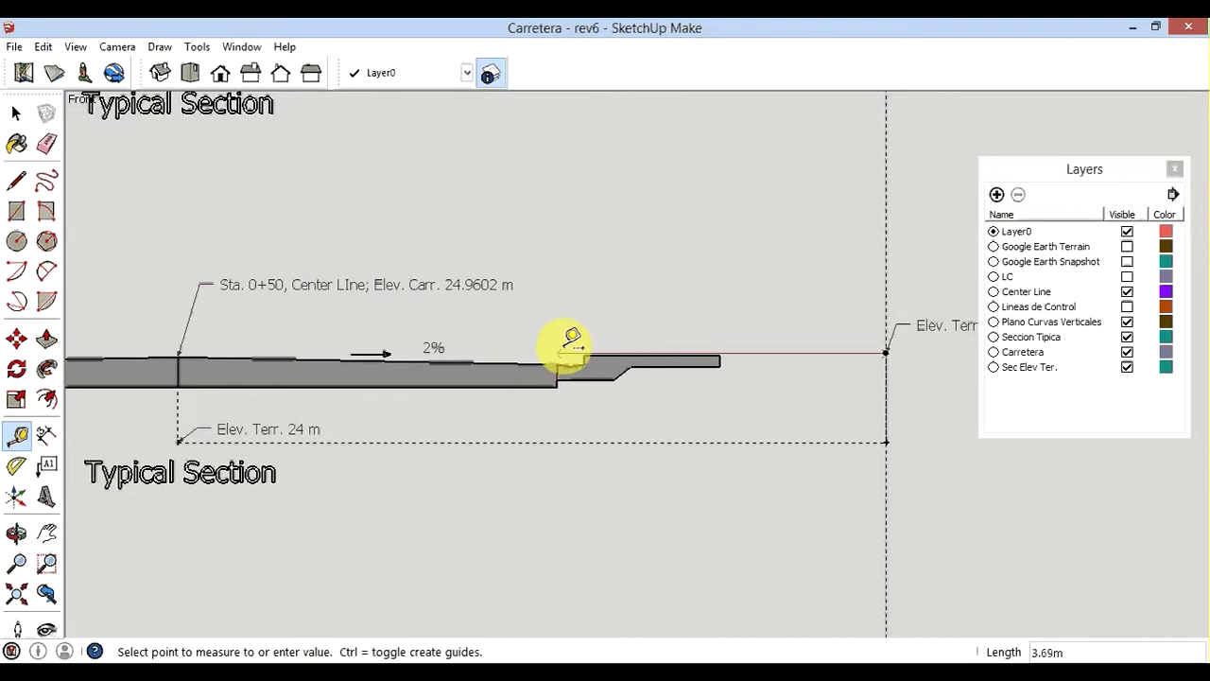
scroll(577, 341, "up", 1)
scroll(579, 339, "up", 2)
scroll(577, 340, "up", 1)
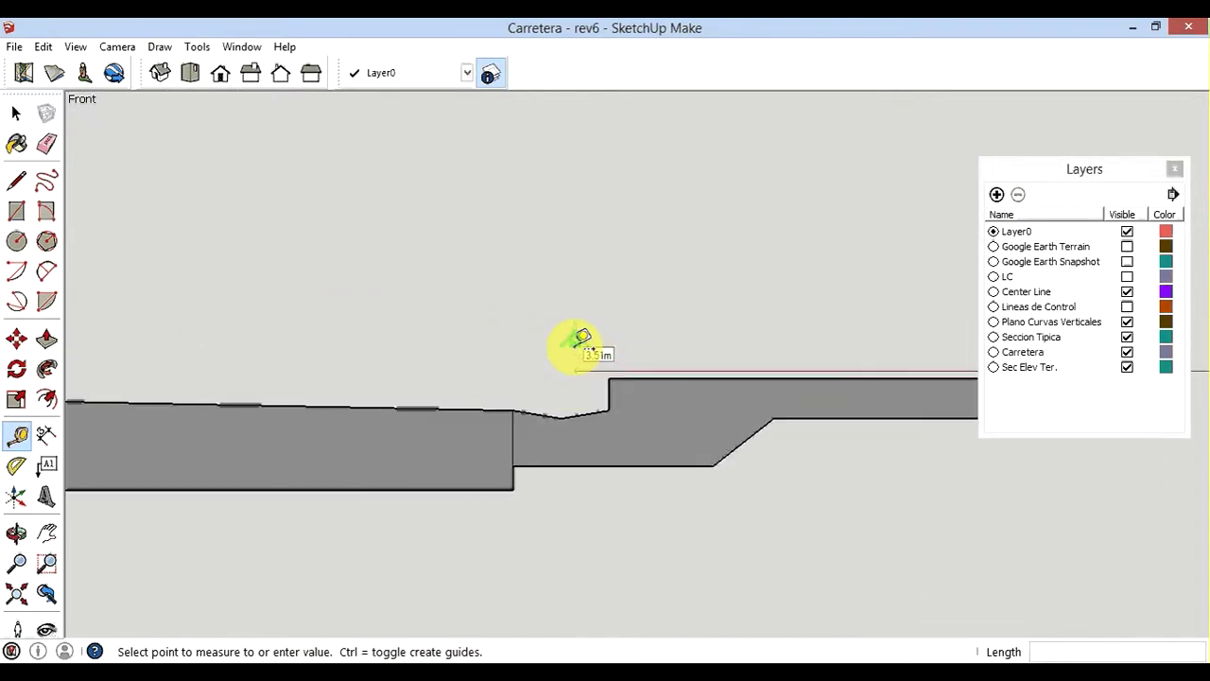
scroll(575, 344, "up", 1)
scroll(579, 346, "up", 1)
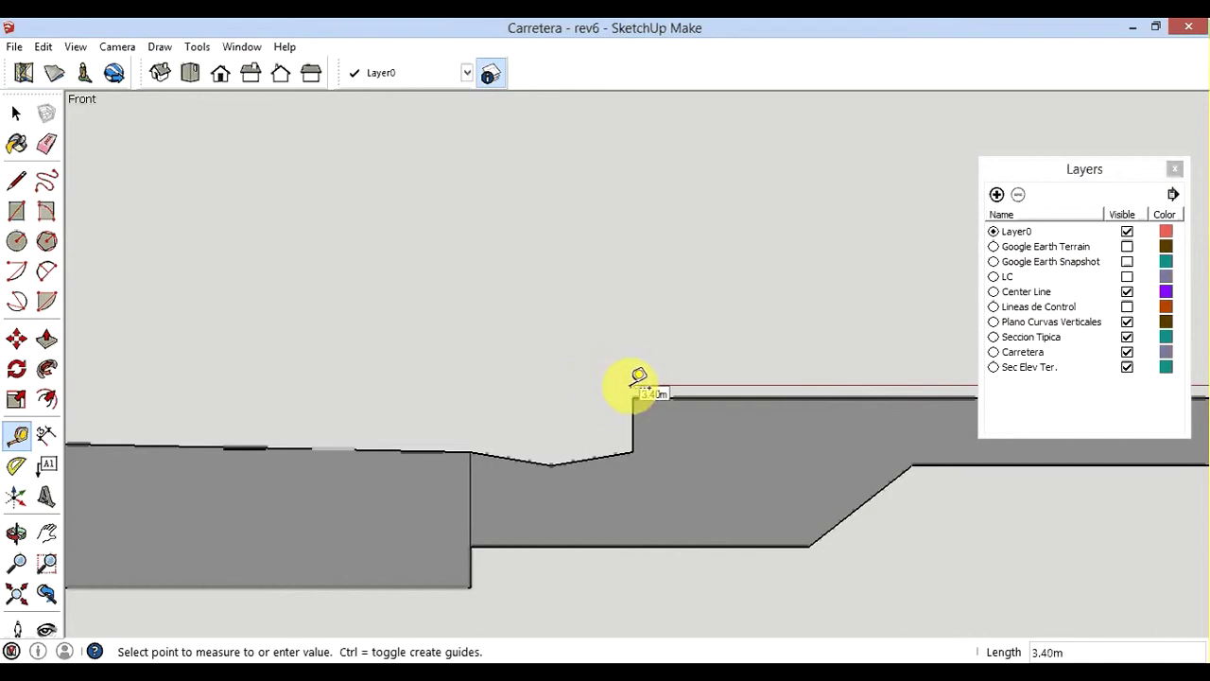
left_click(634, 387)
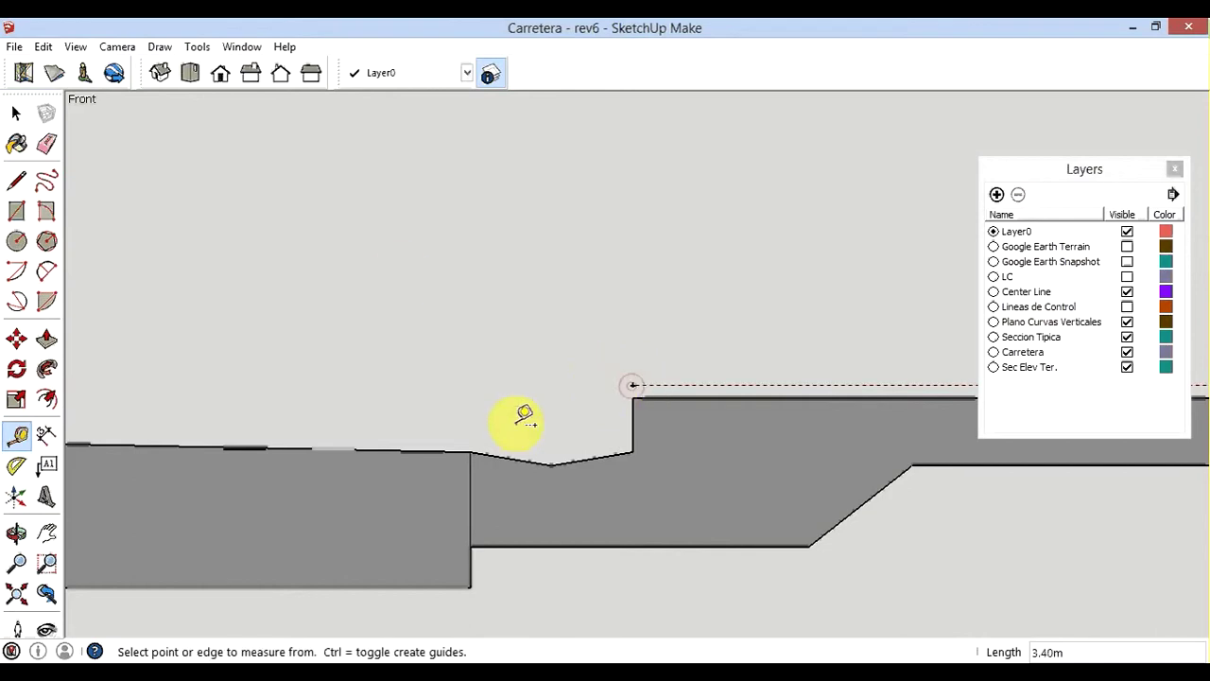
scroll(401, 270, "down", 2)
scroll(391, 265, "down", 2)
scroll(390, 260, "down", 2)
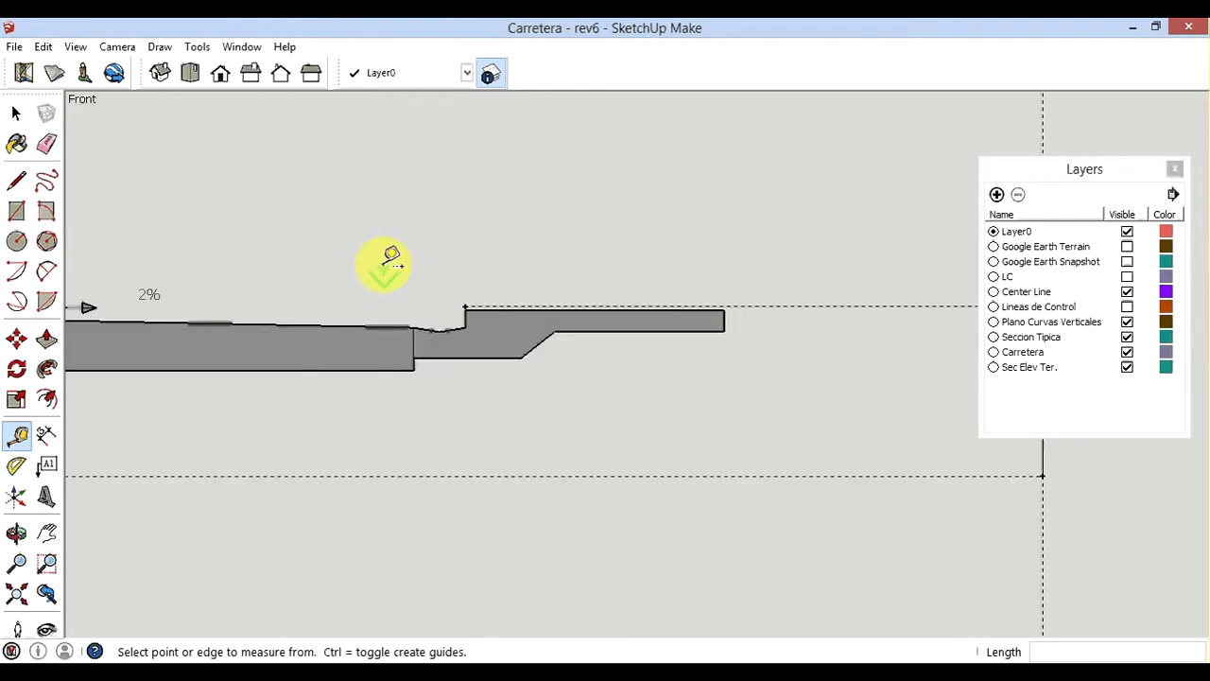
scroll(390, 257, "down", 1)
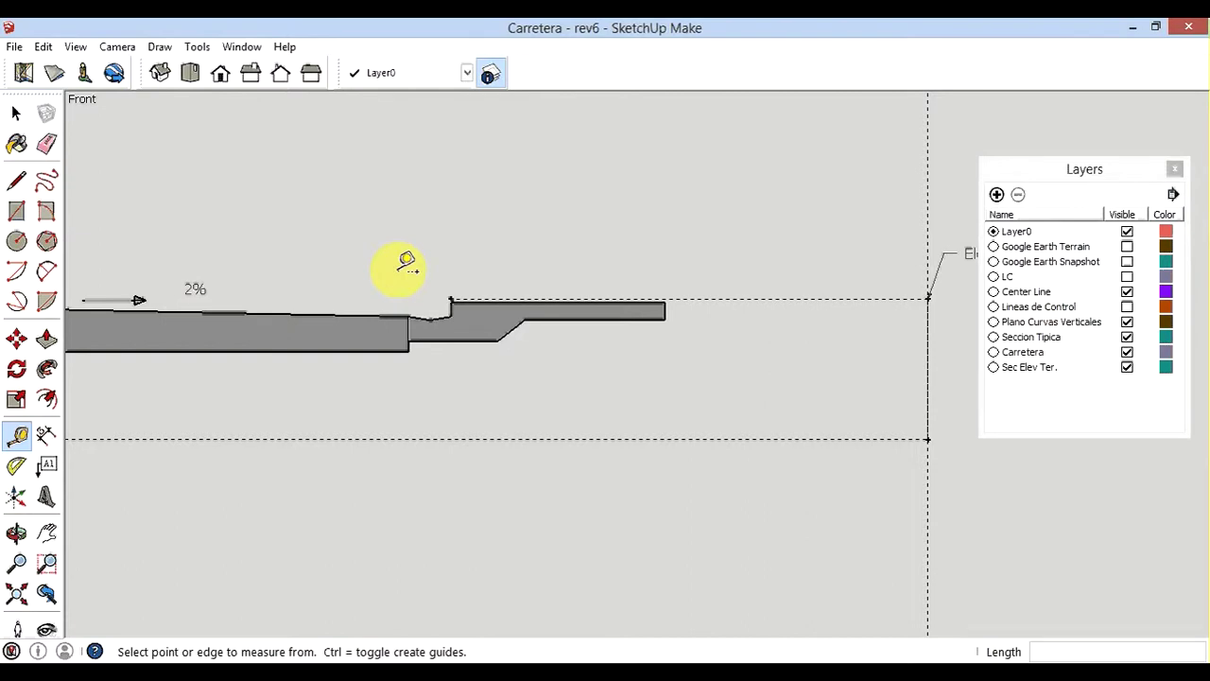
scroll(702, 236, "down", 1)
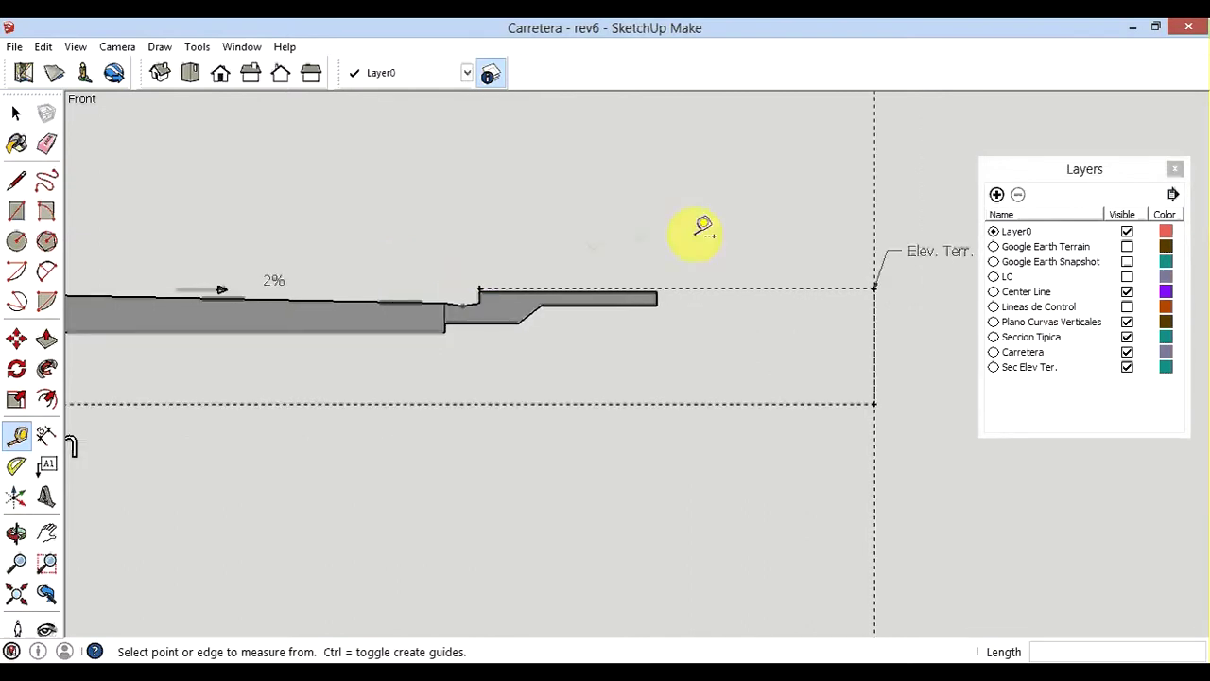
scroll(716, 210, "down", 1)
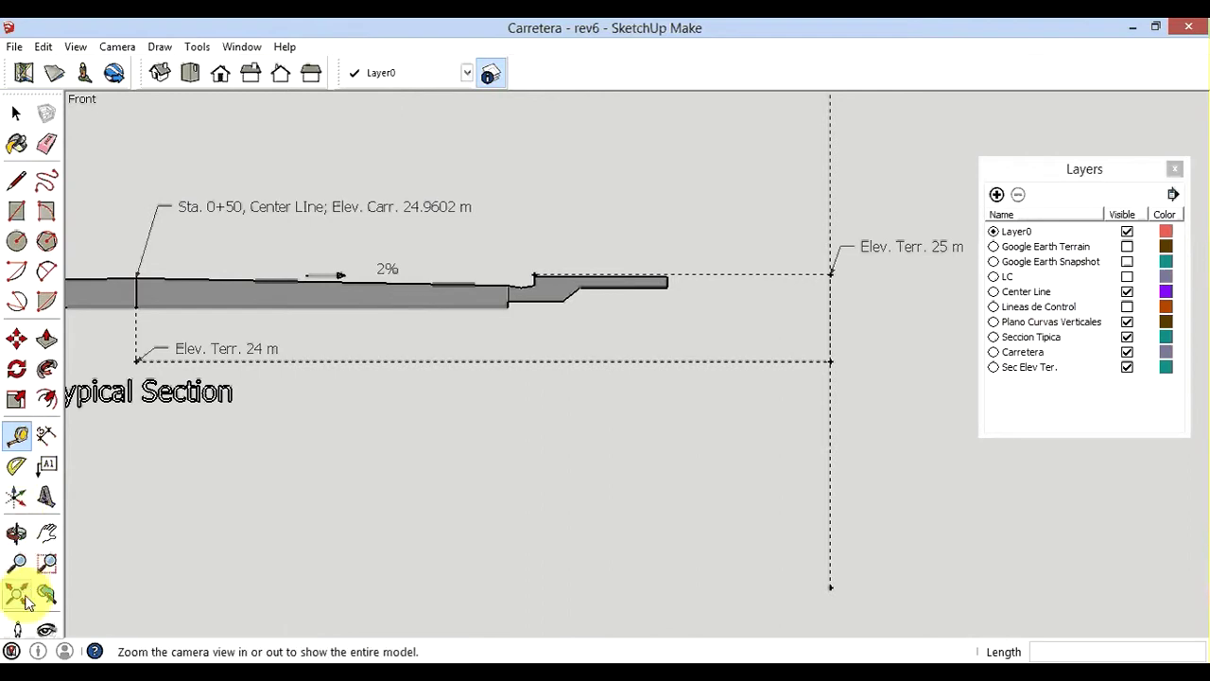
Add a '25 m' callout at the guide point on the road's raised right edge.
left_click(49, 468)
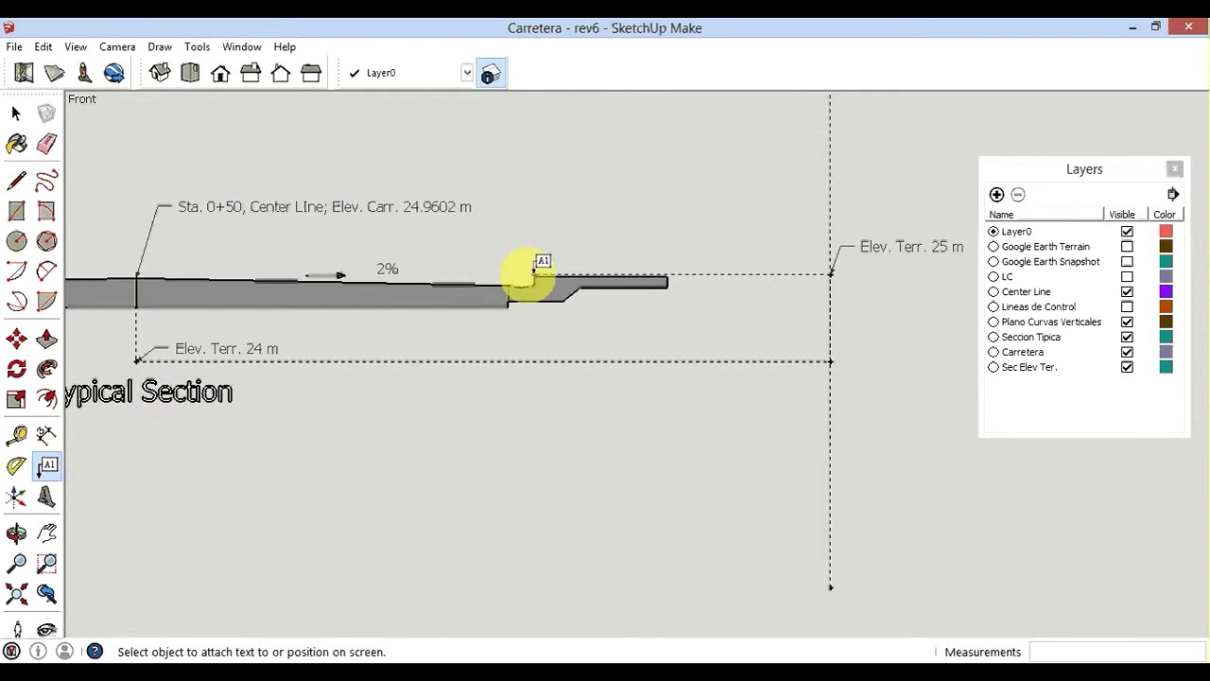
scroll(534, 271, "up", 1)
scroll(534, 271, "up", 1)
scroll(535, 272, "up", 1)
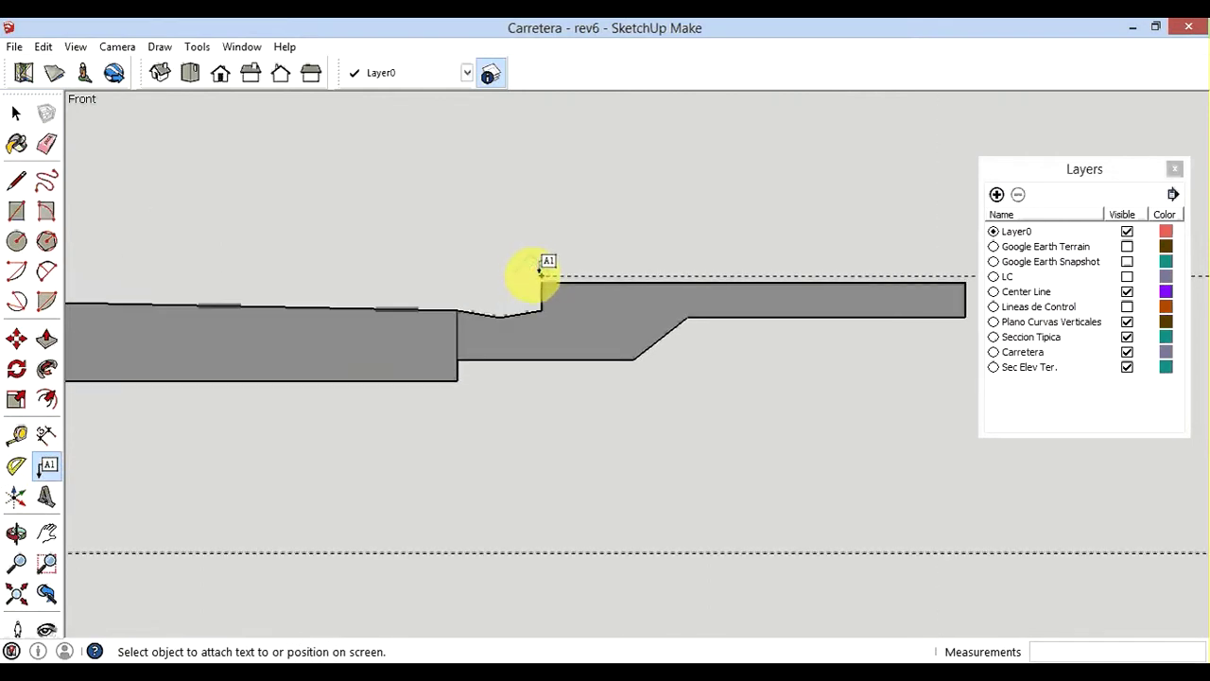
left_click(541, 273)
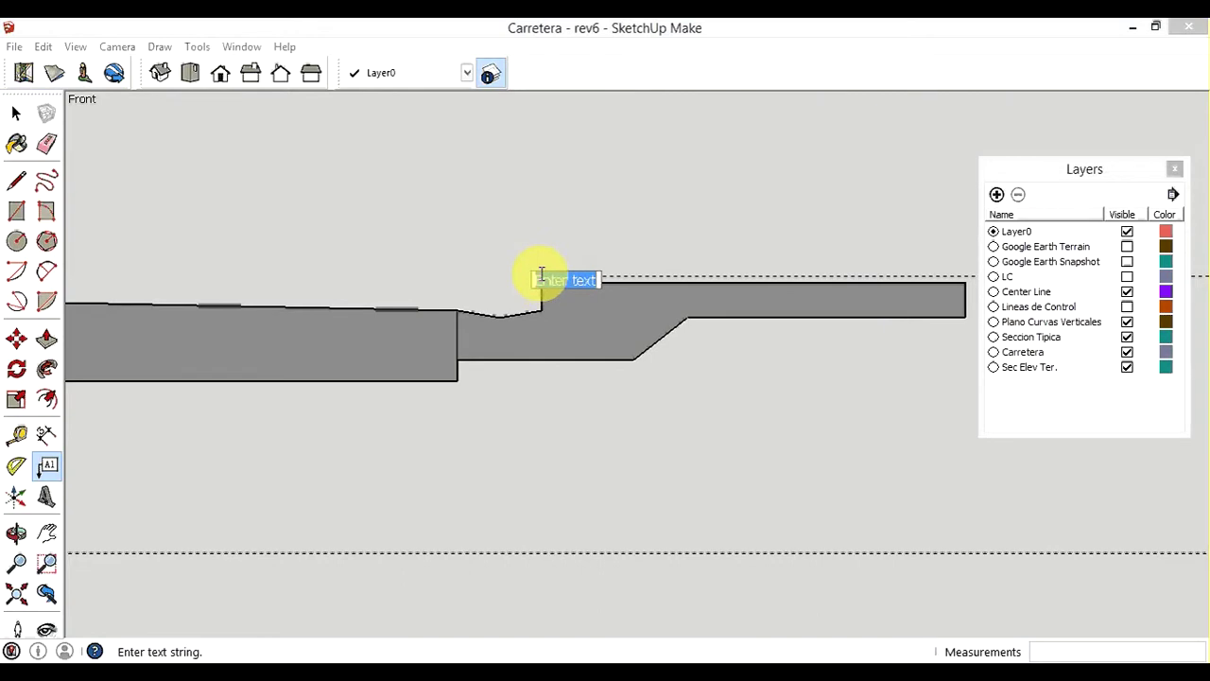
key("Escape")
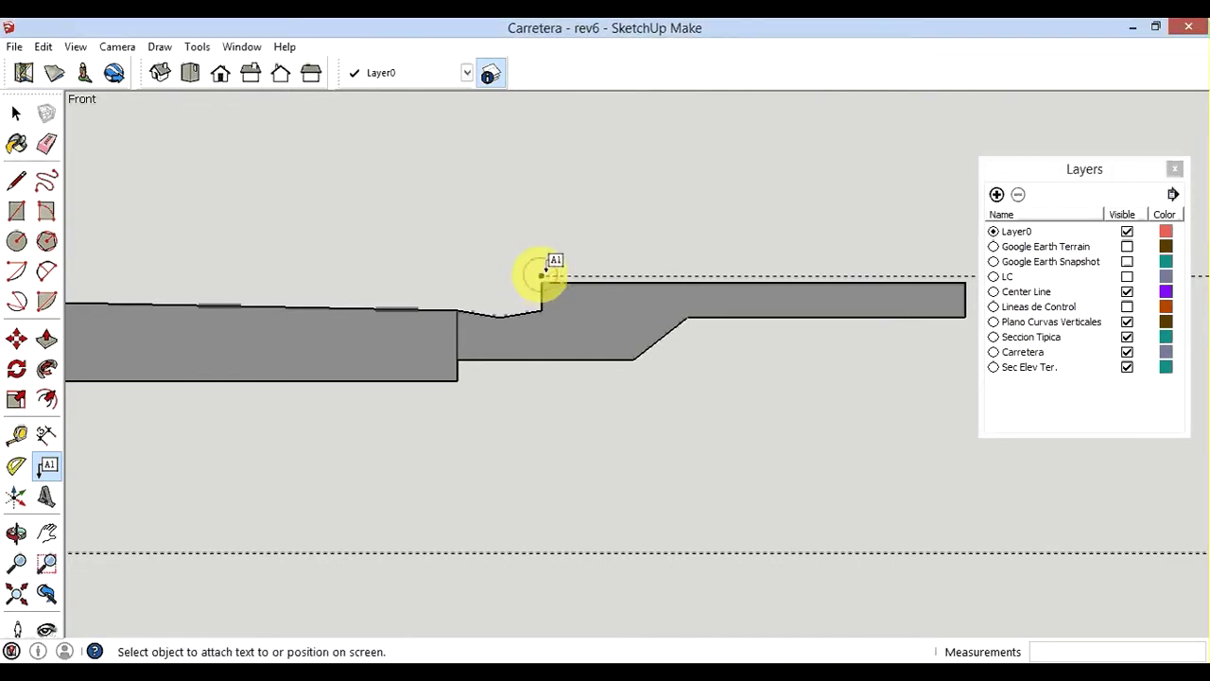
left_click(544, 272)
left_click(587, 231)
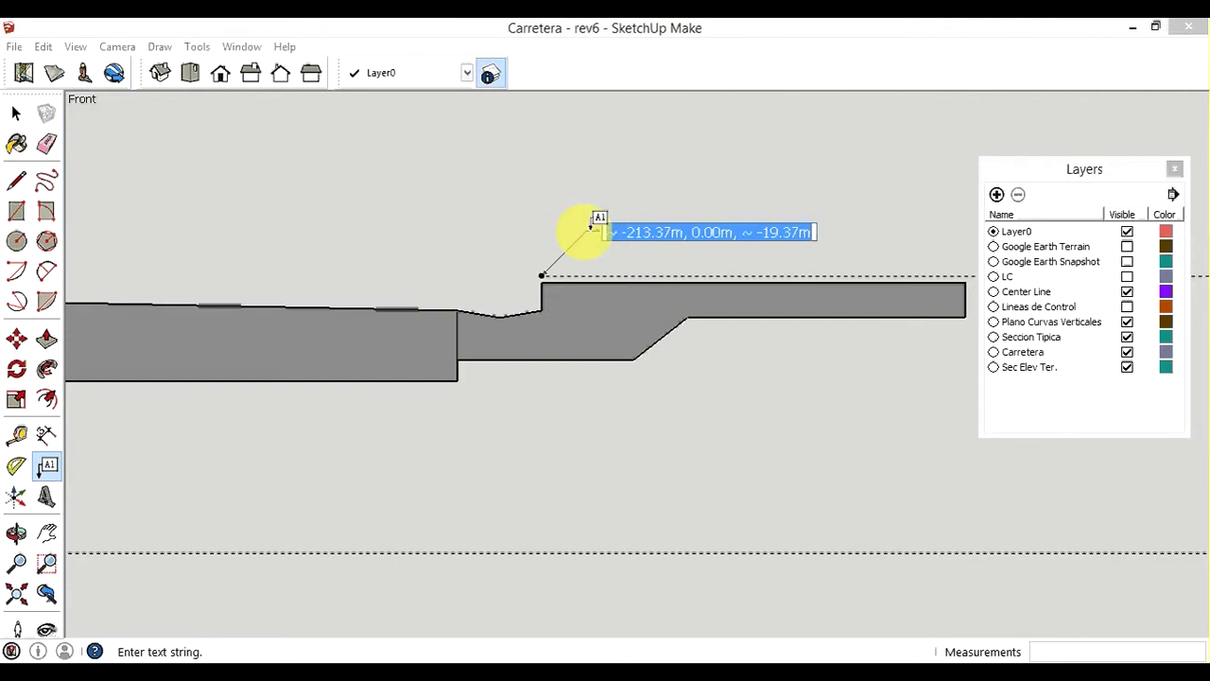
type("2")
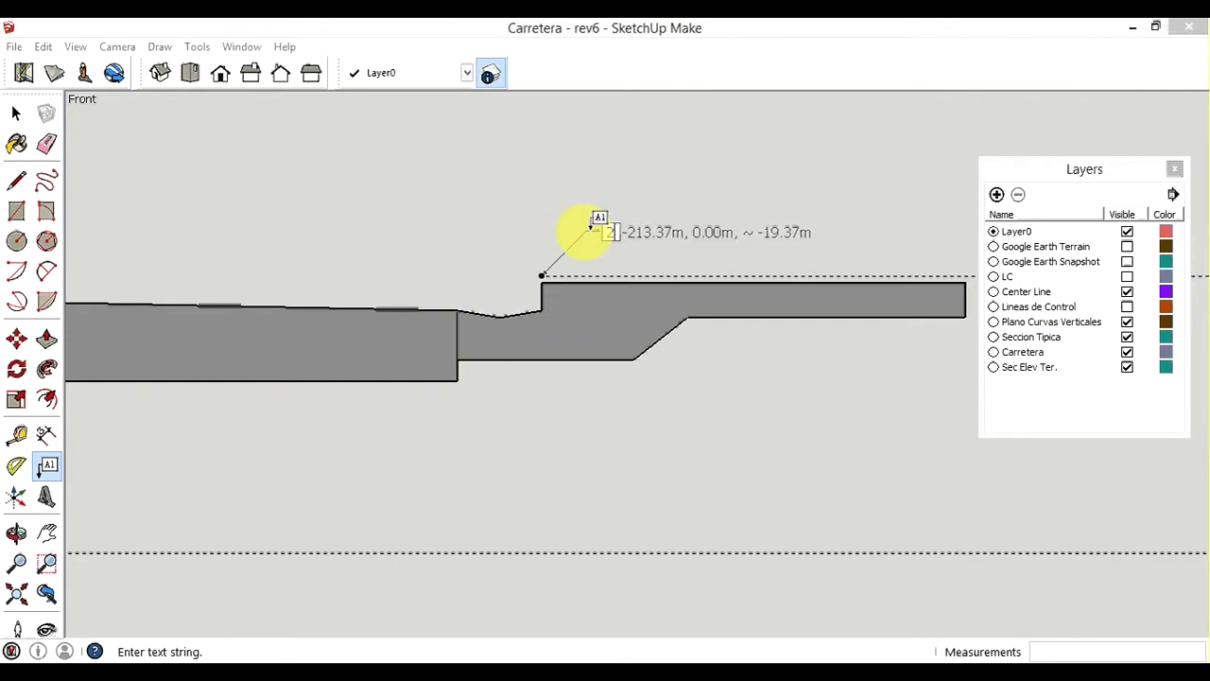
type("5")
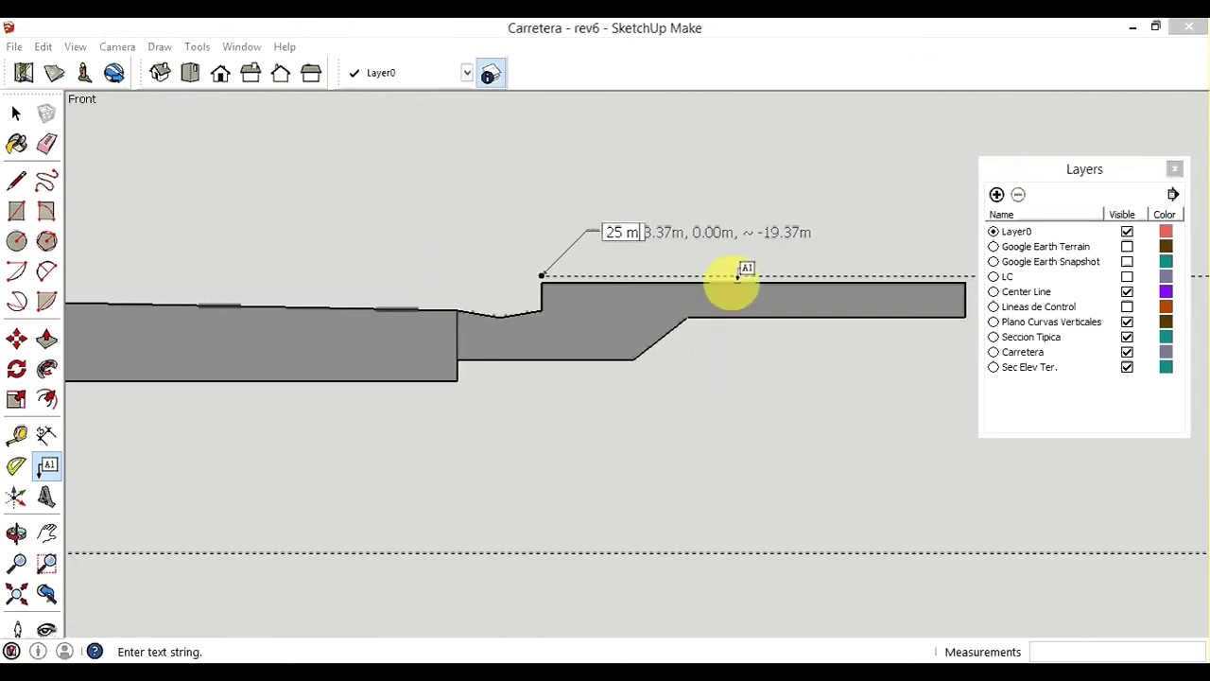
left_click(746, 284)
scroll(824, 400, "down", 1)
scroll(832, 398, "down", 1)
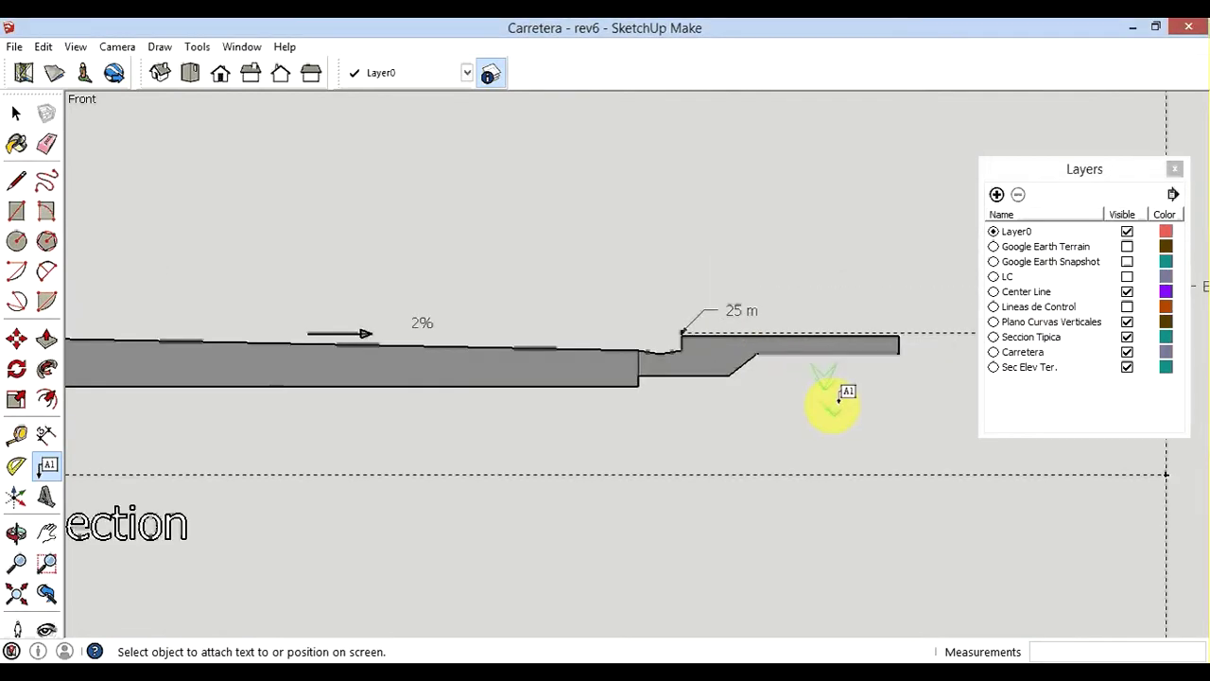
scroll(832, 397, "down", 2)
scroll(728, 376, "down", 1)
scroll(700, 373, "down", 1)
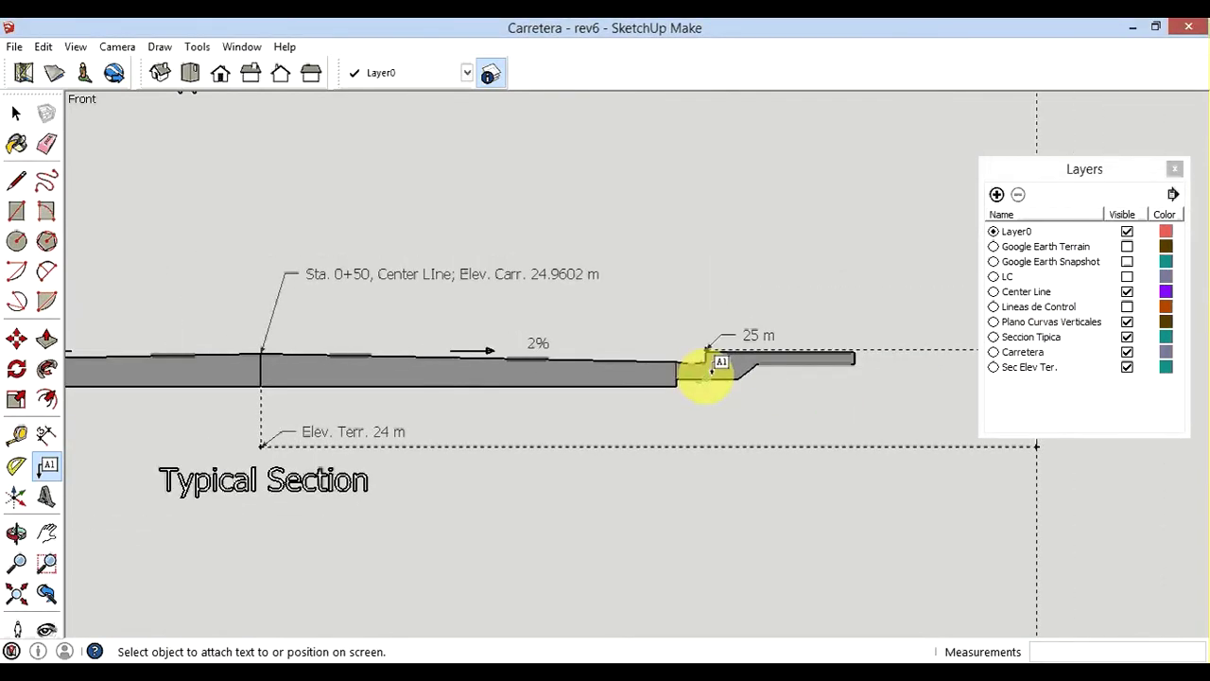
scroll(702, 370, "down", 1)
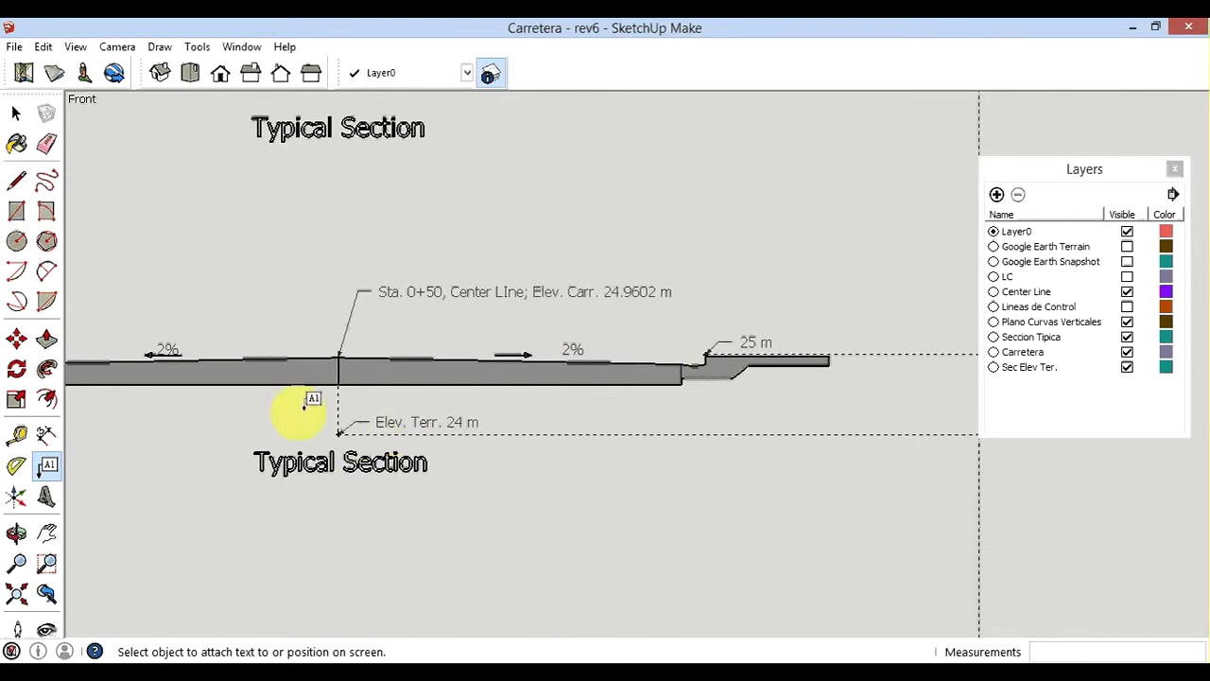
scroll(451, 408, "down", 1)
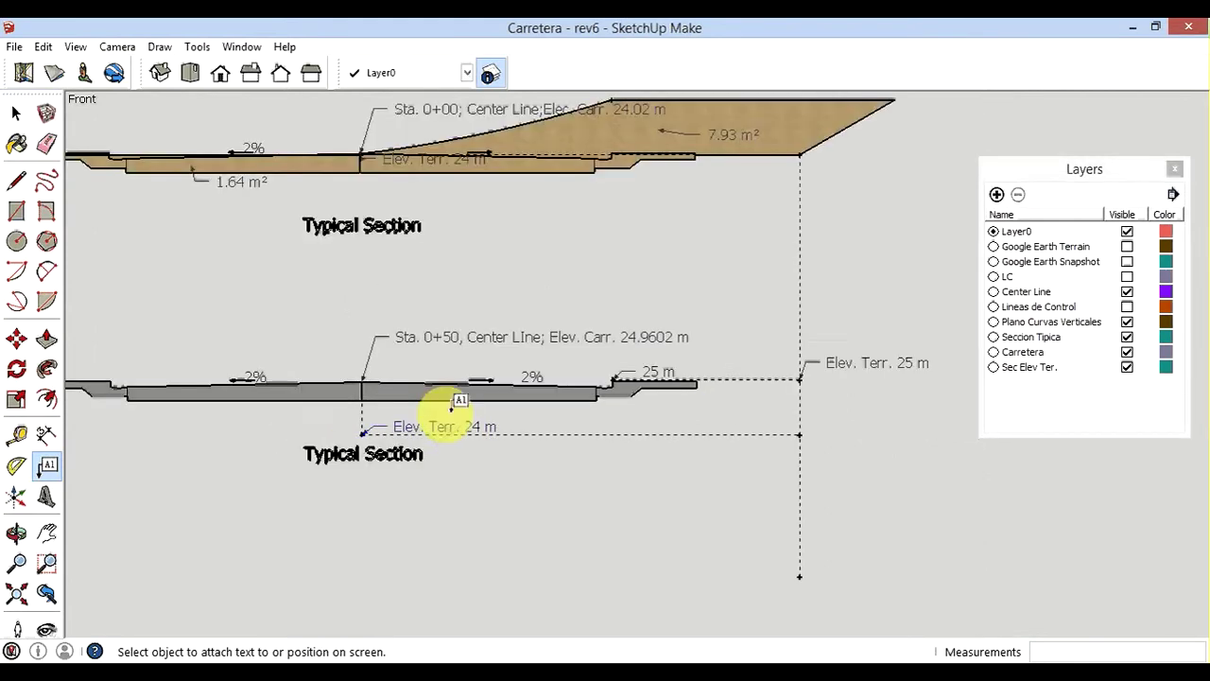
scroll(619, 407, "down", 1)
scroll(629, 411, "down", 1)
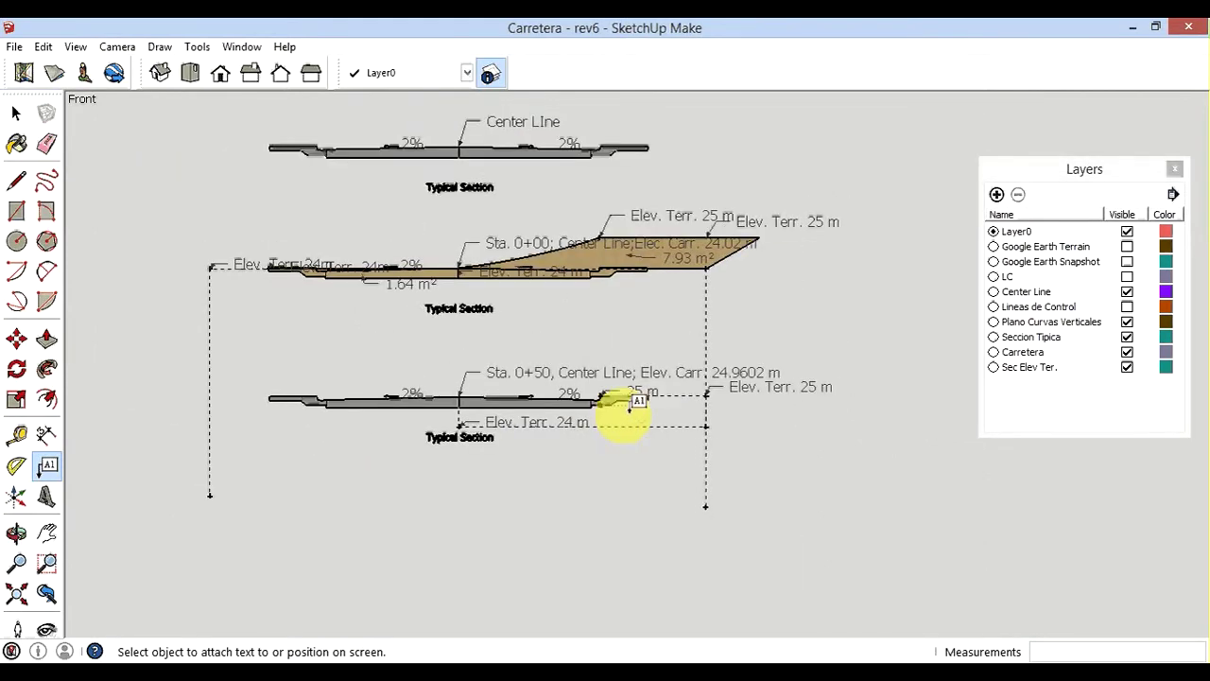
scroll(319, 432, "up", 2)
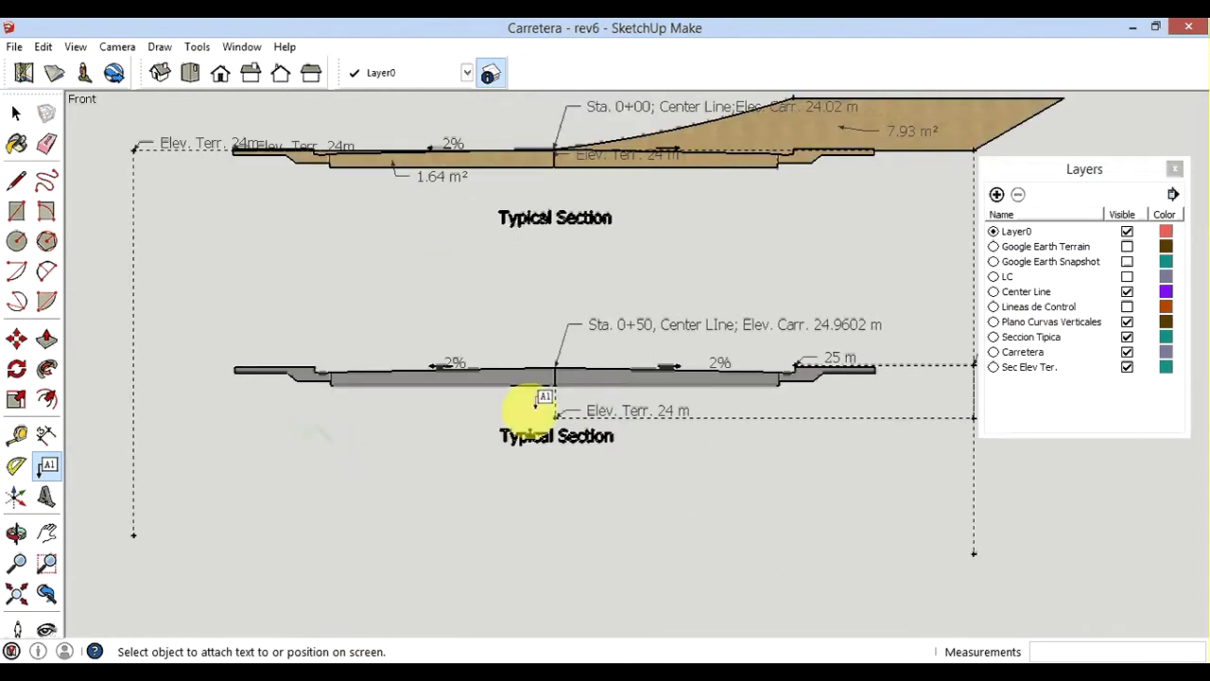
Lay a horizontal 24 m guide from the centre-line ground point to the left vertical guide.
left_click(16, 434)
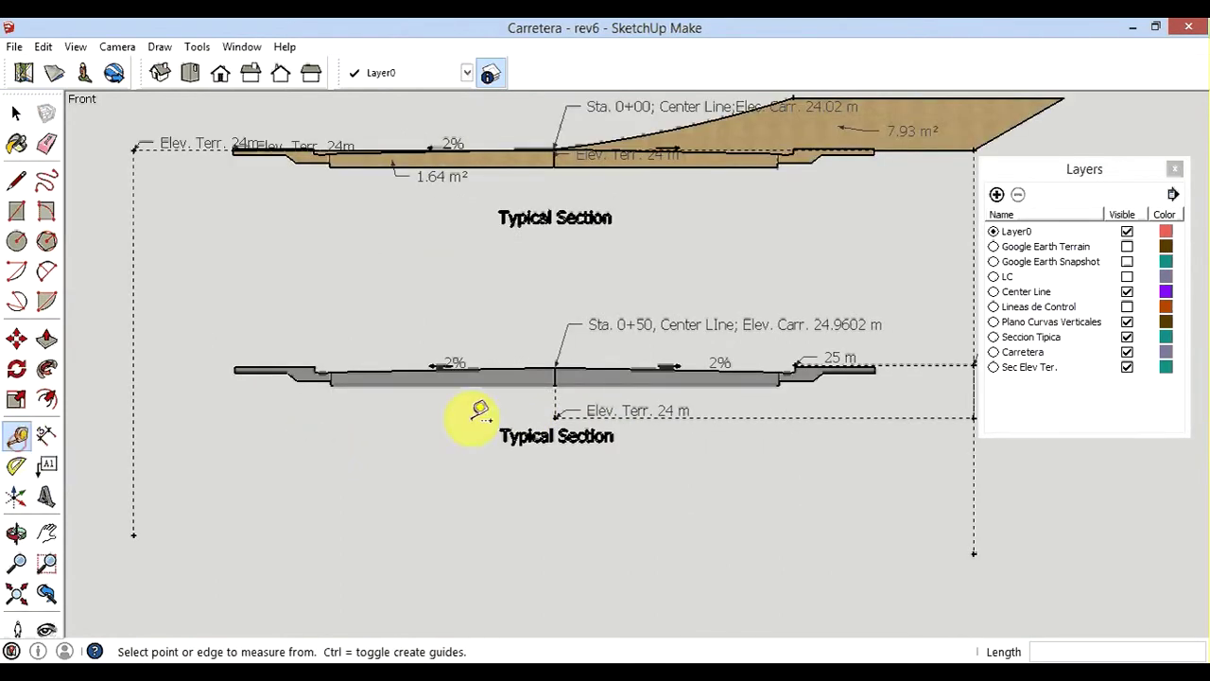
left_click(556, 416)
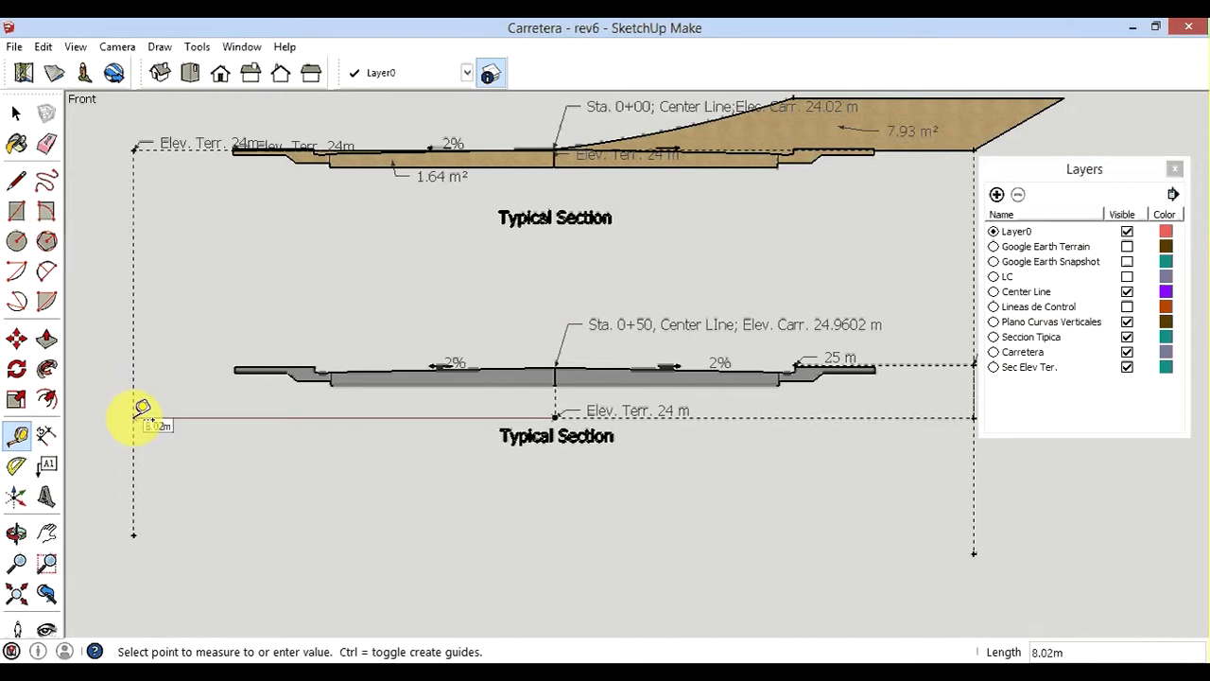
left_click(135, 416)
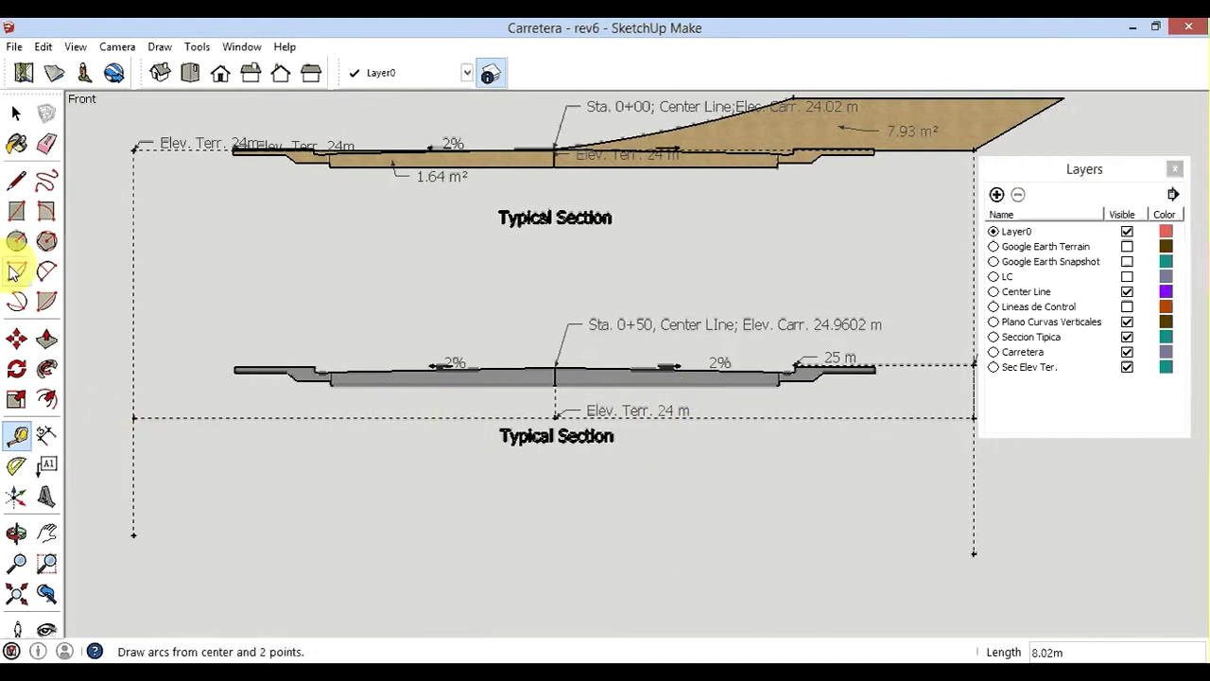
Add two 'Elev. Terr. 24 m' callouts: at the guide's left end and near the road's left edge.
left_click(47, 465)
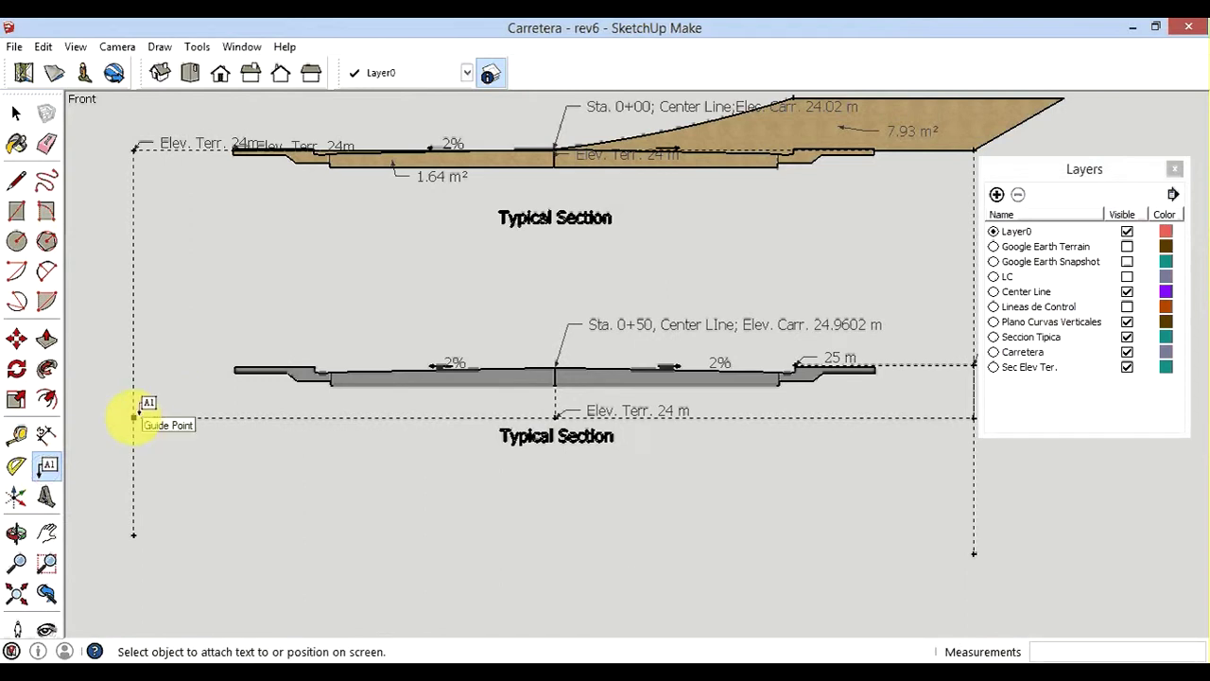
left_click(135, 416)
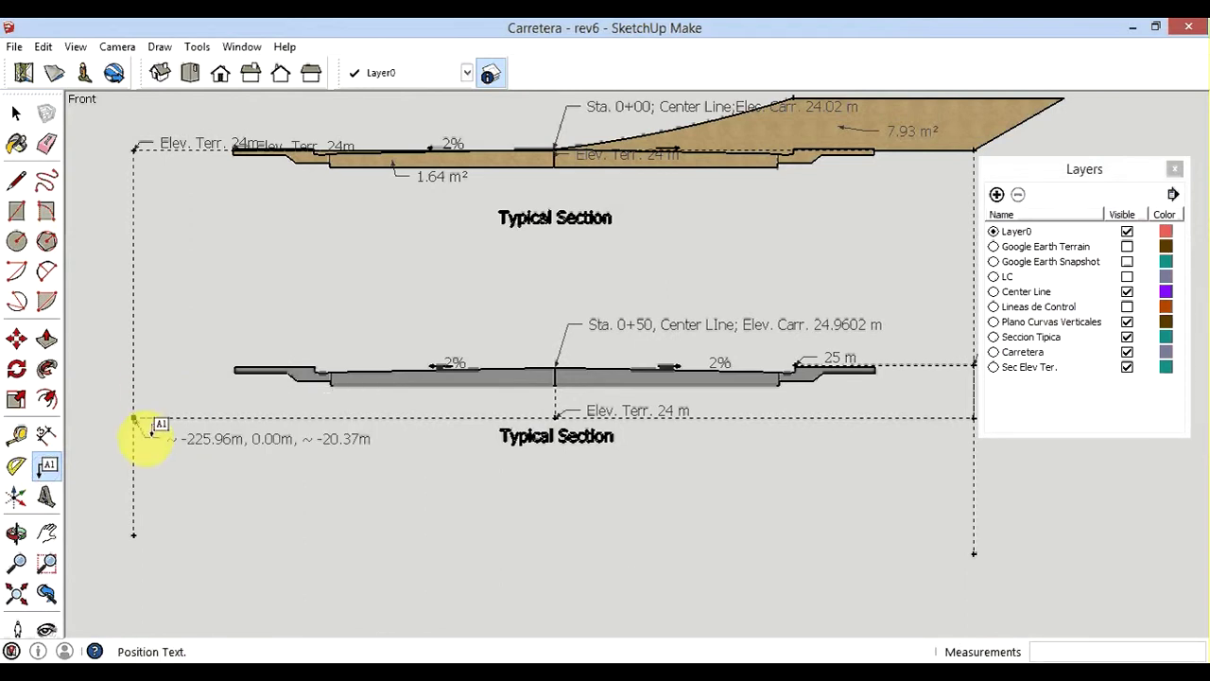
left_click(150, 429)
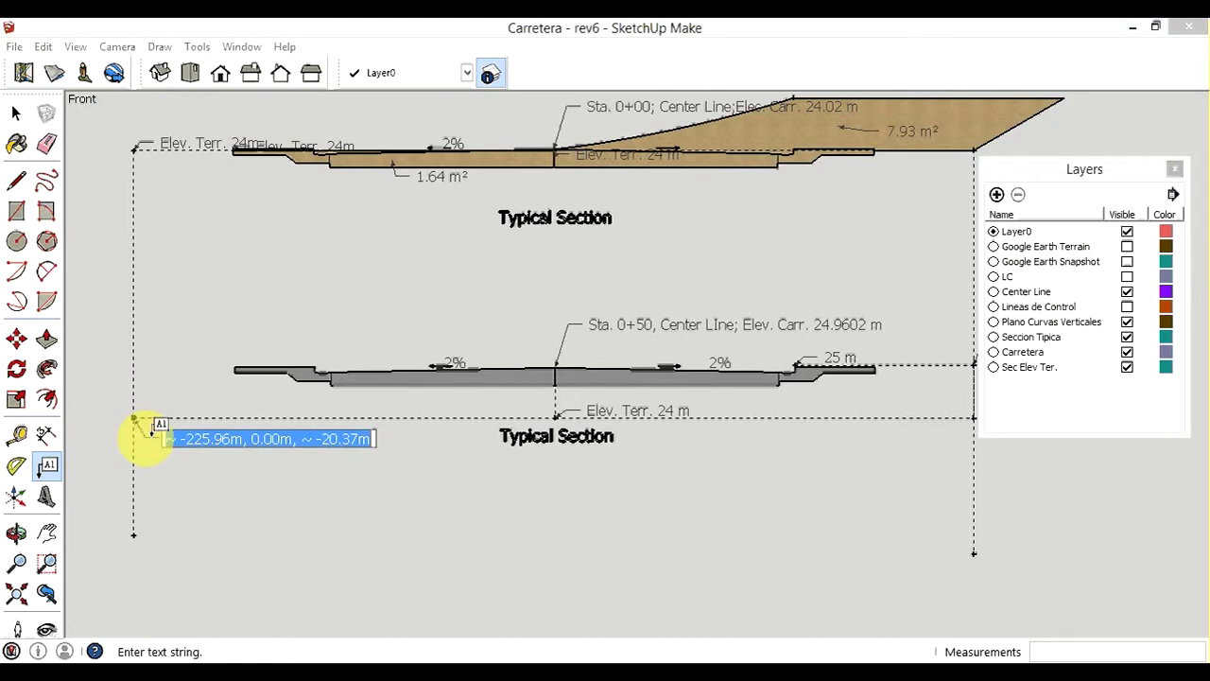
type("Elev.")
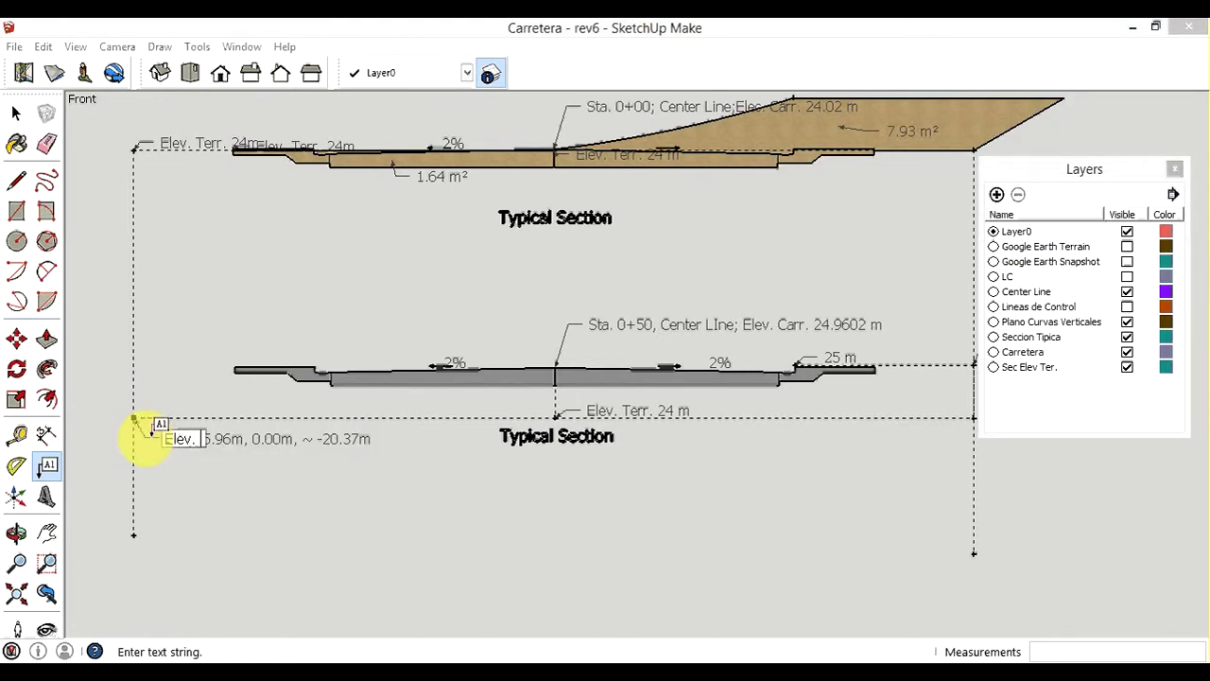
type(" Terr. ")
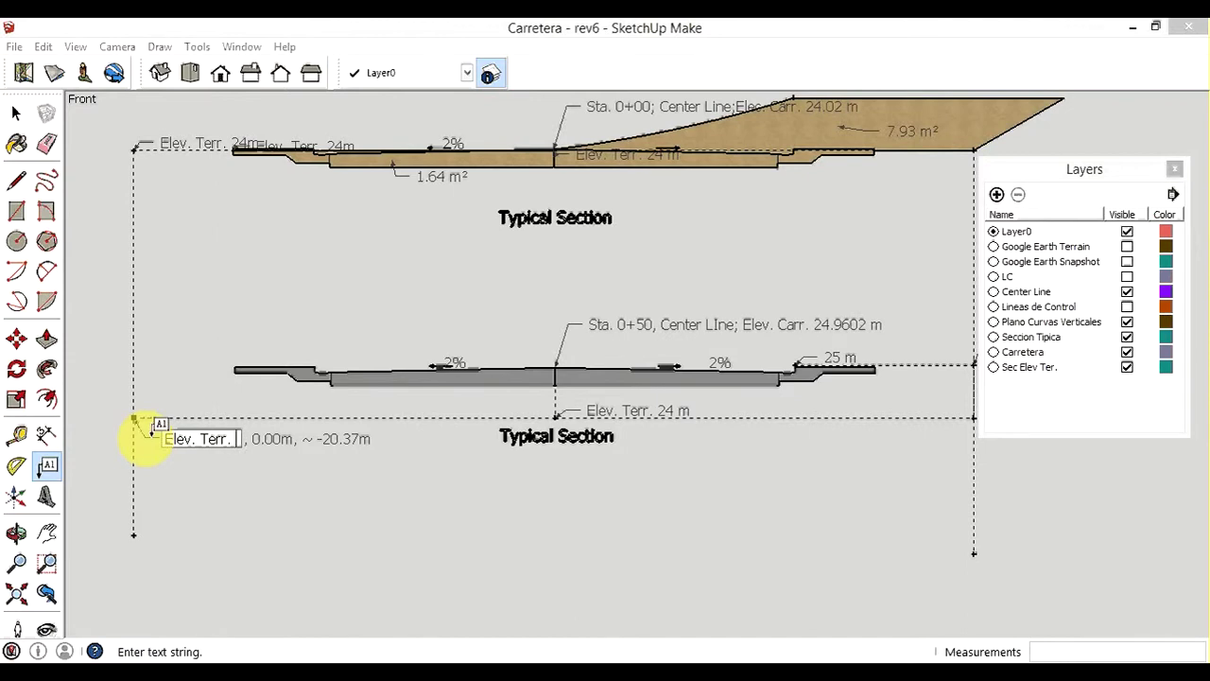
type("24 m")
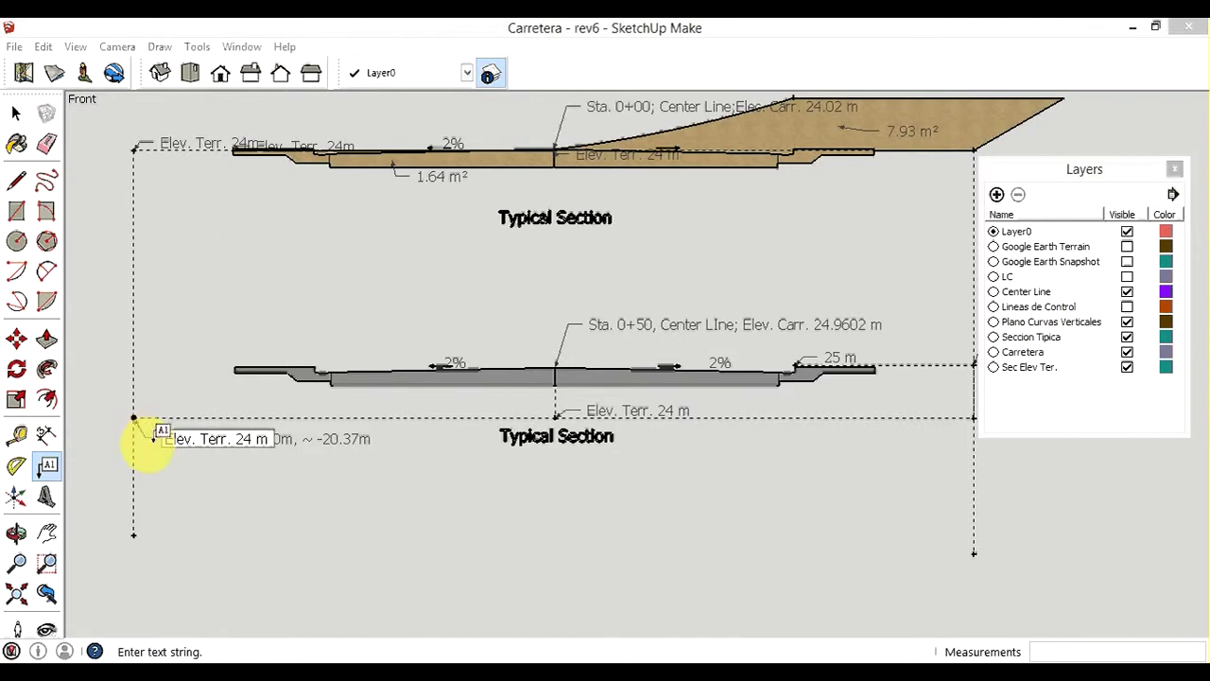
key("Return")
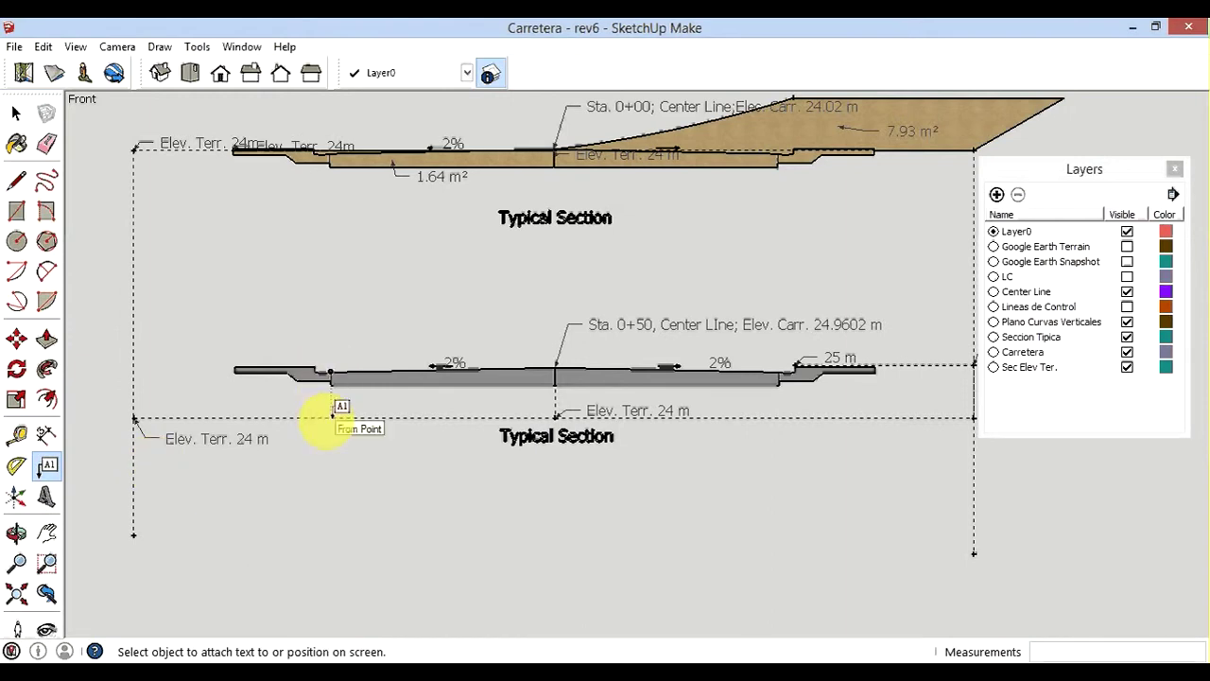
left_click(332, 416)
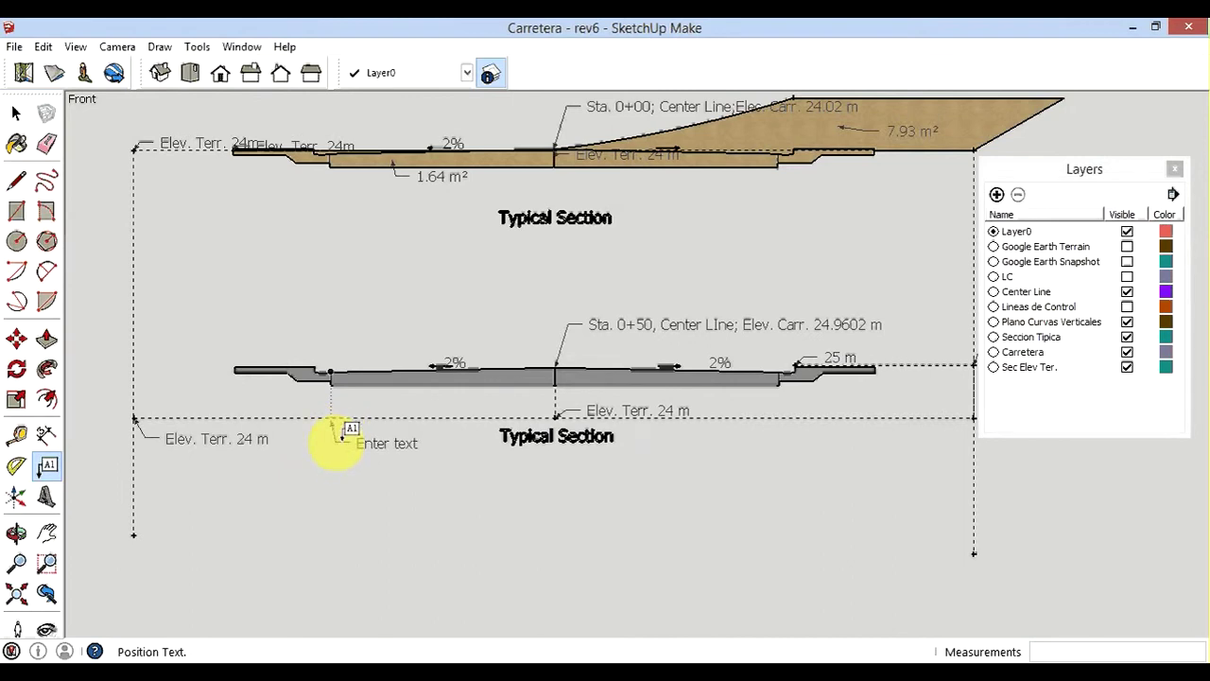
left_click(342, 437)
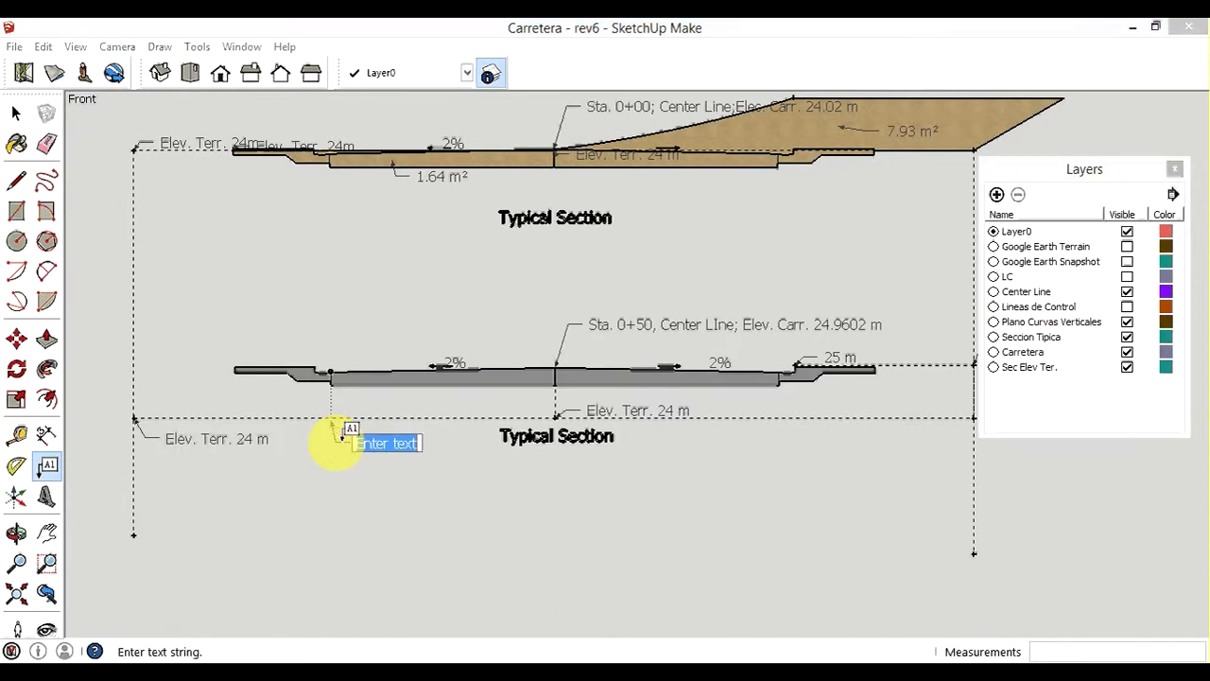
type("Ele")
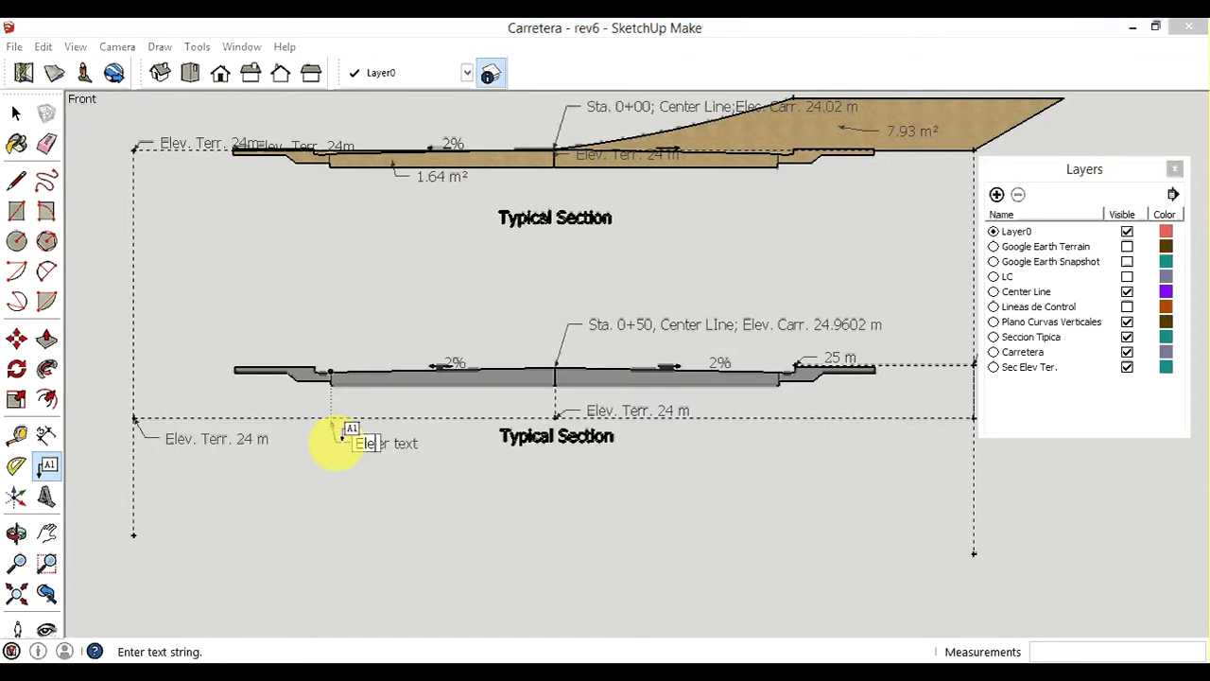
type("v. ")
type("Te")
type("rr.")
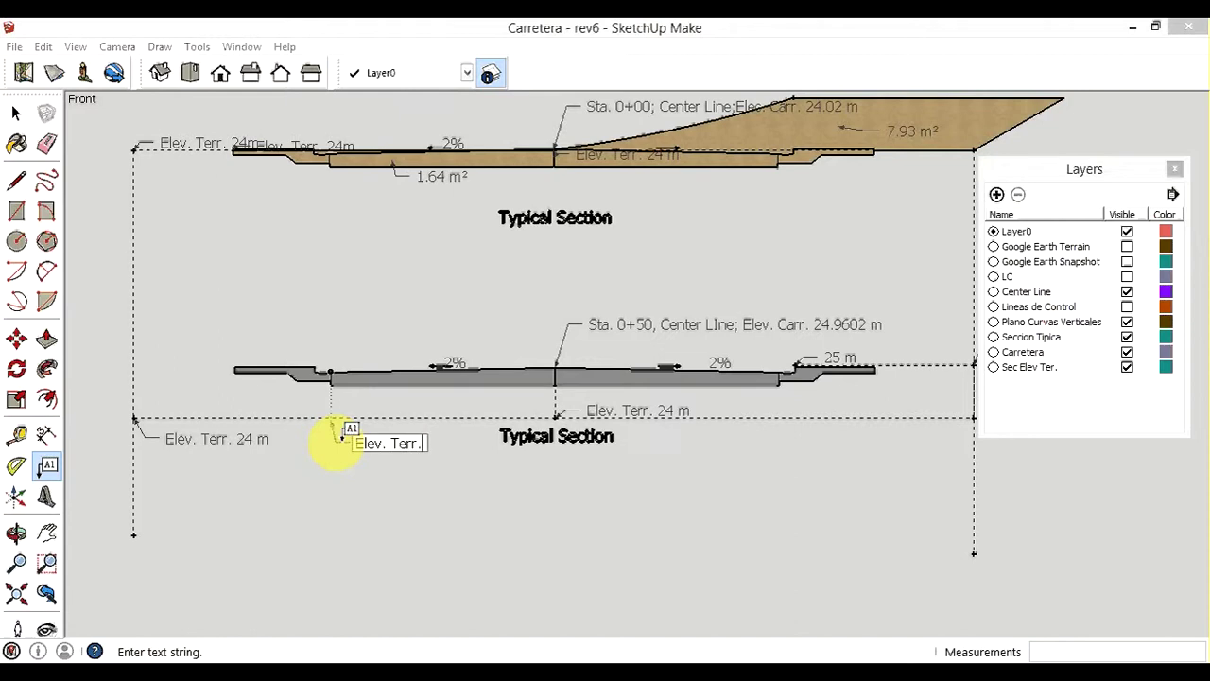
type(" 2")
type("4 m")
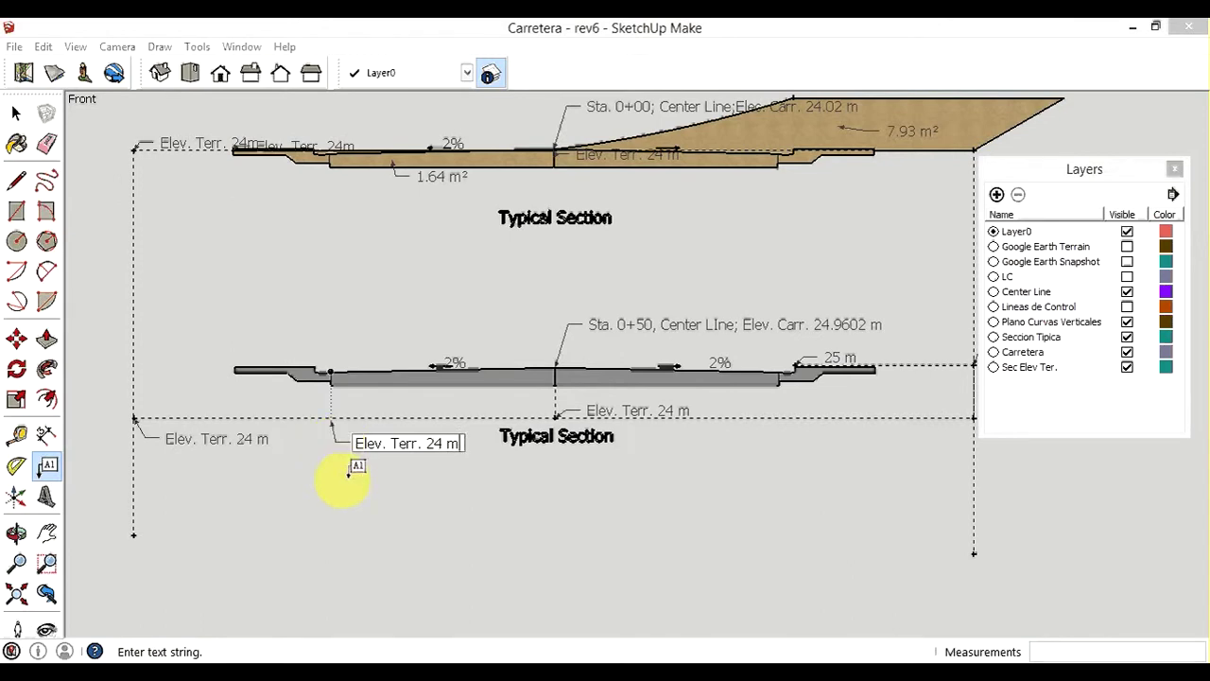
left_click(346, 475)
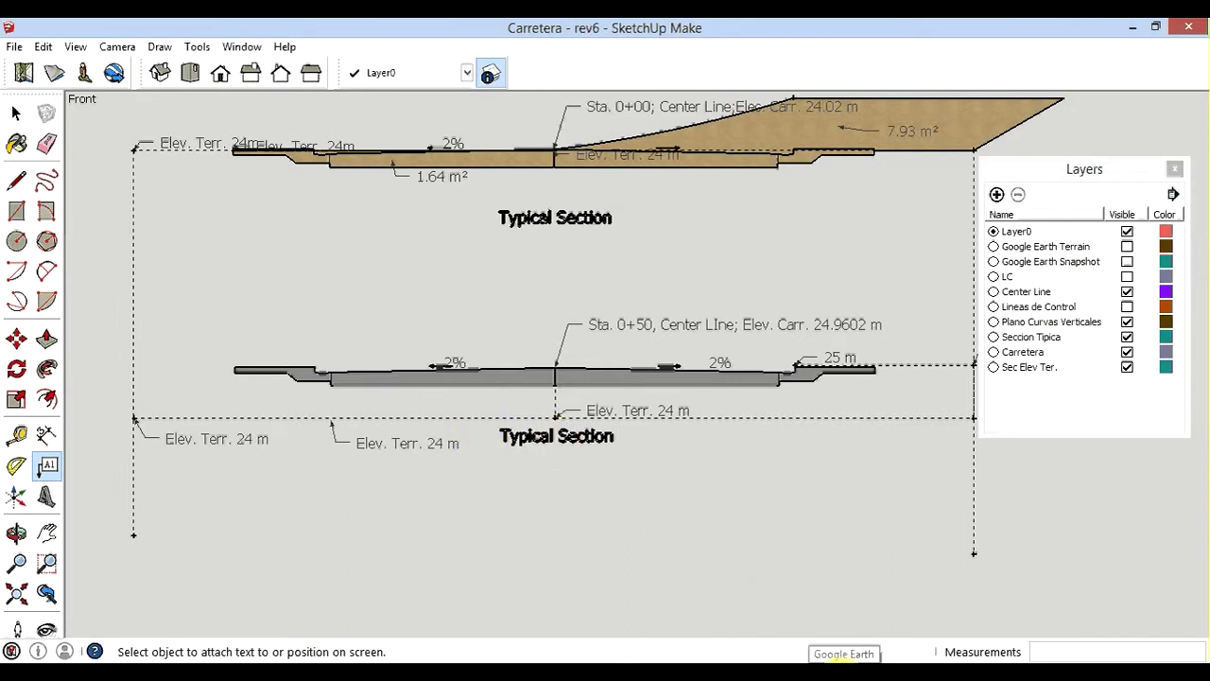
Show the road's Google Earth elevation profile, reading 24–25 m over 20.3 m.
left_click(841, 664)
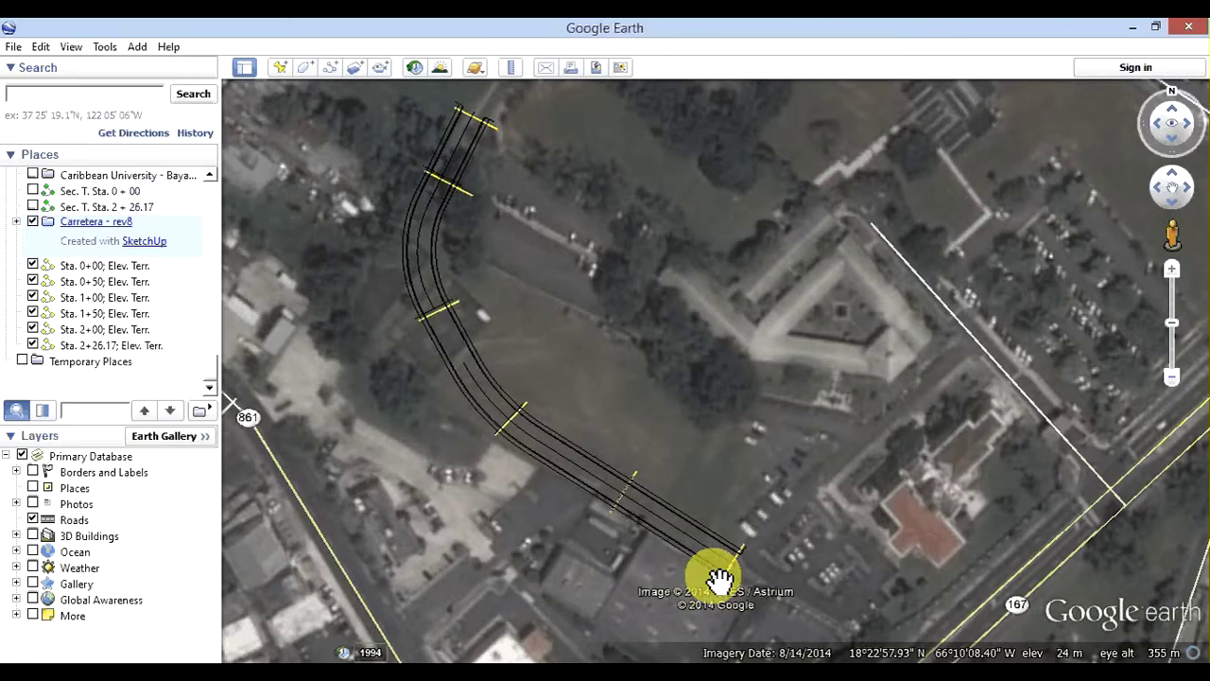
right_click(621, 496)
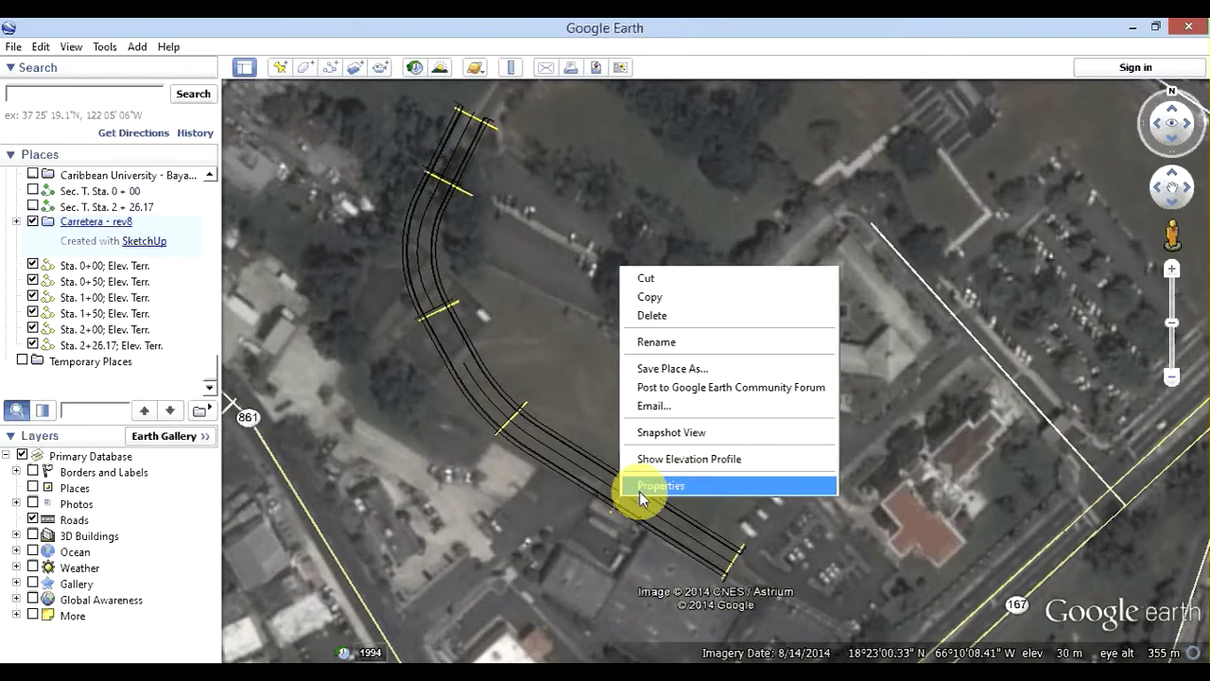
left_click(632, 461)
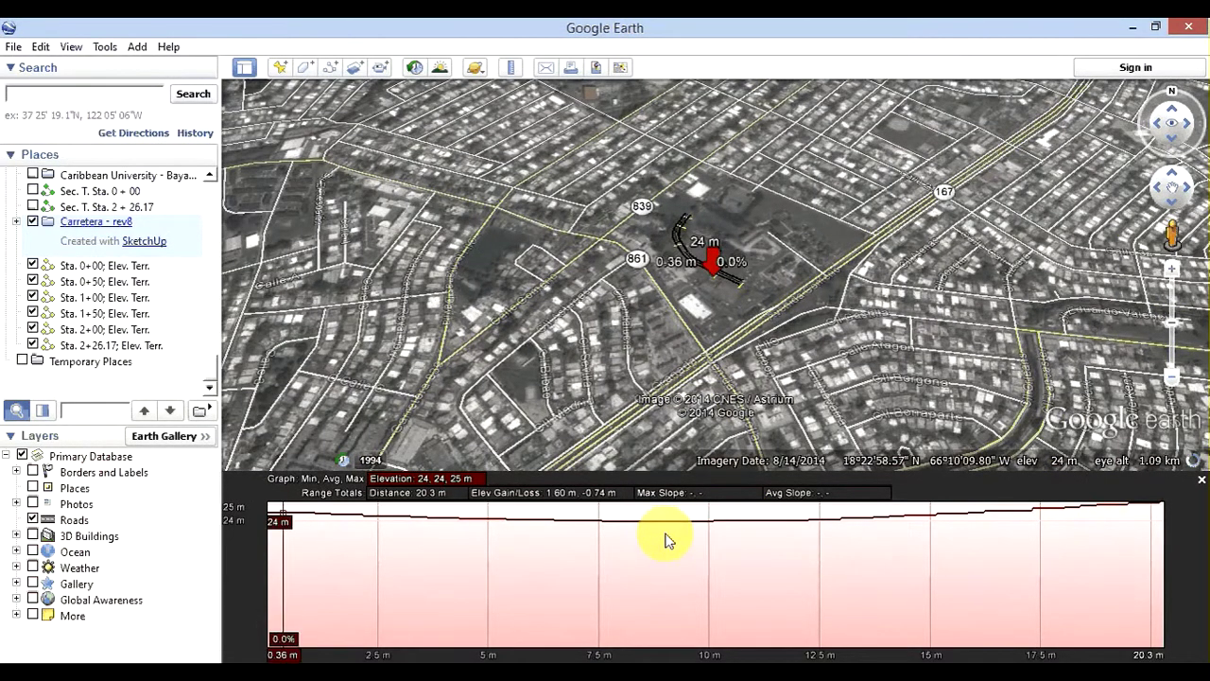
key("Escape")
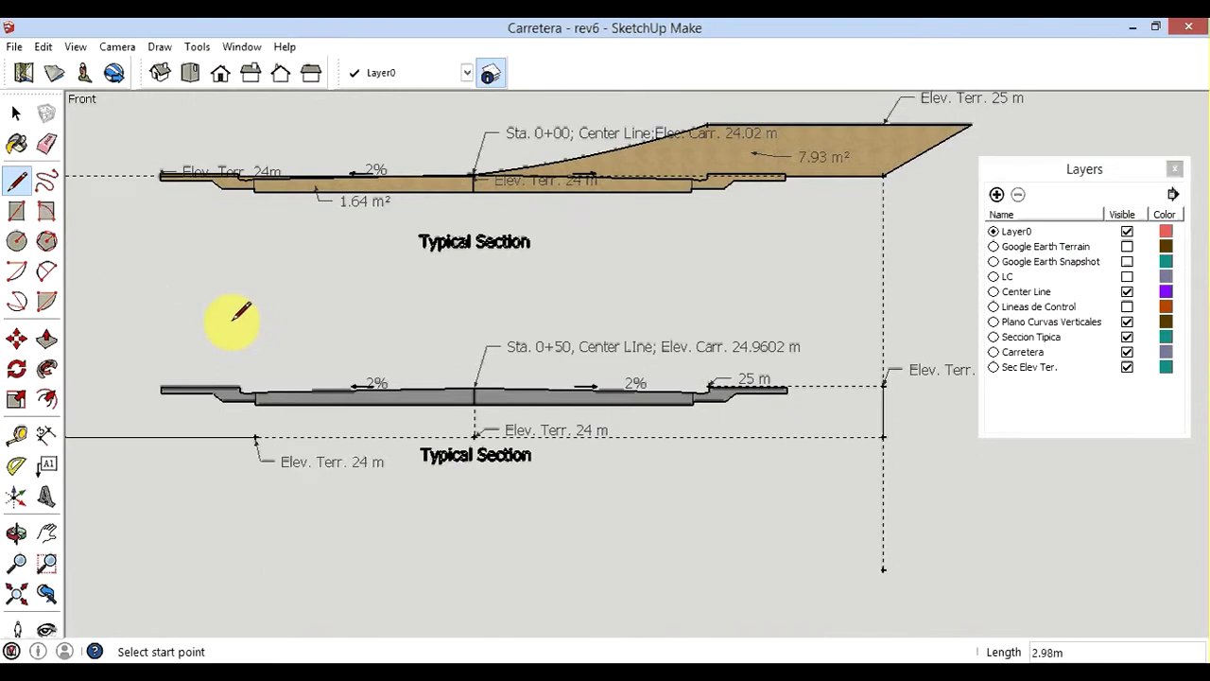
Drop a vertical guide from the Sta. 0+00 slope's upper-right end past the Sta. 0+50 section.
left_click(17, 437)
left_click(15, 438)
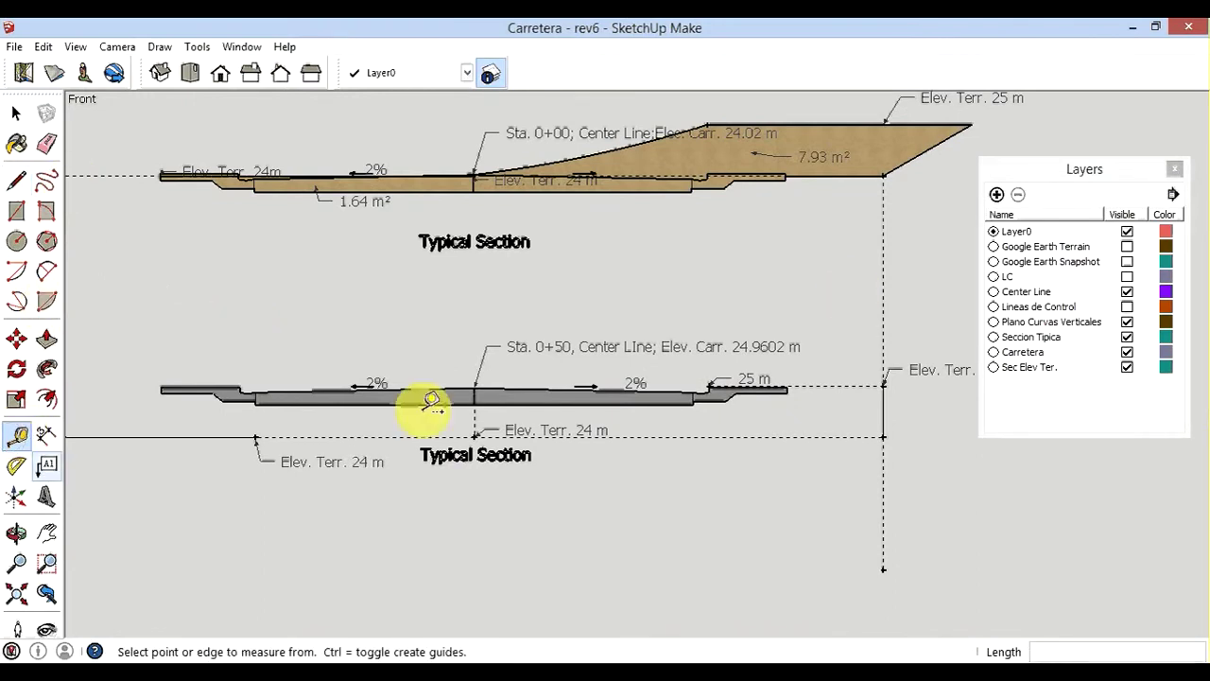
scroll(430, 402, "down", 2)
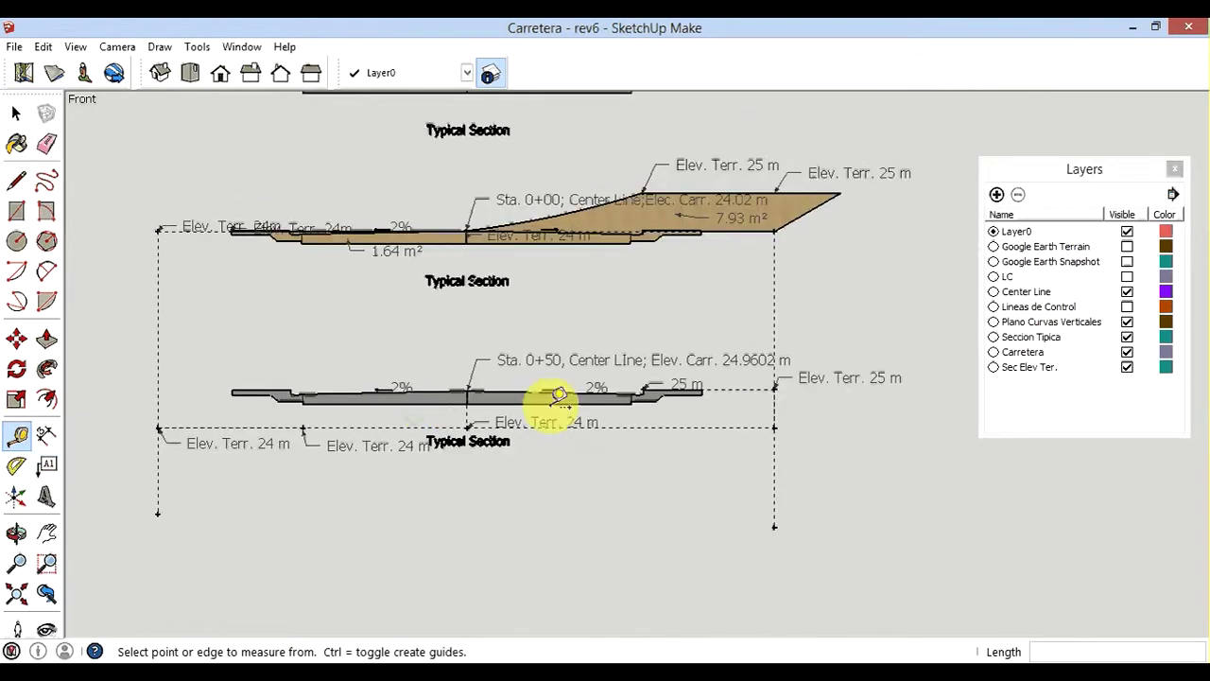
left_click(838, 193)
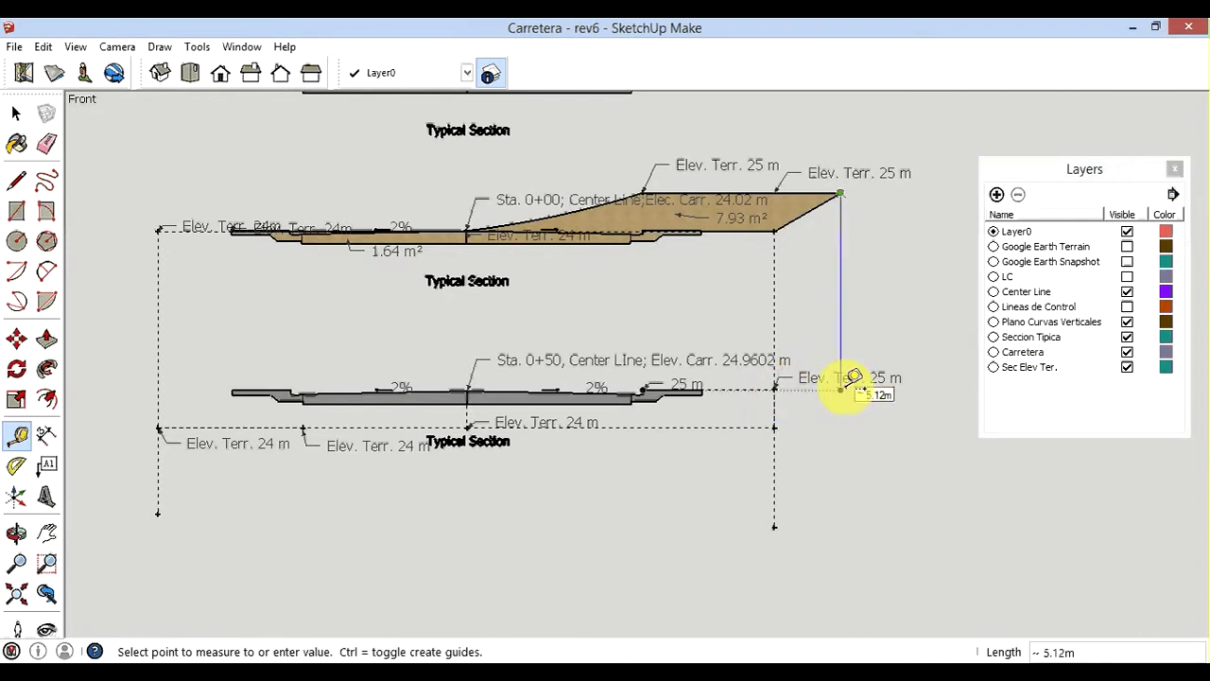
left_click(840, 388)
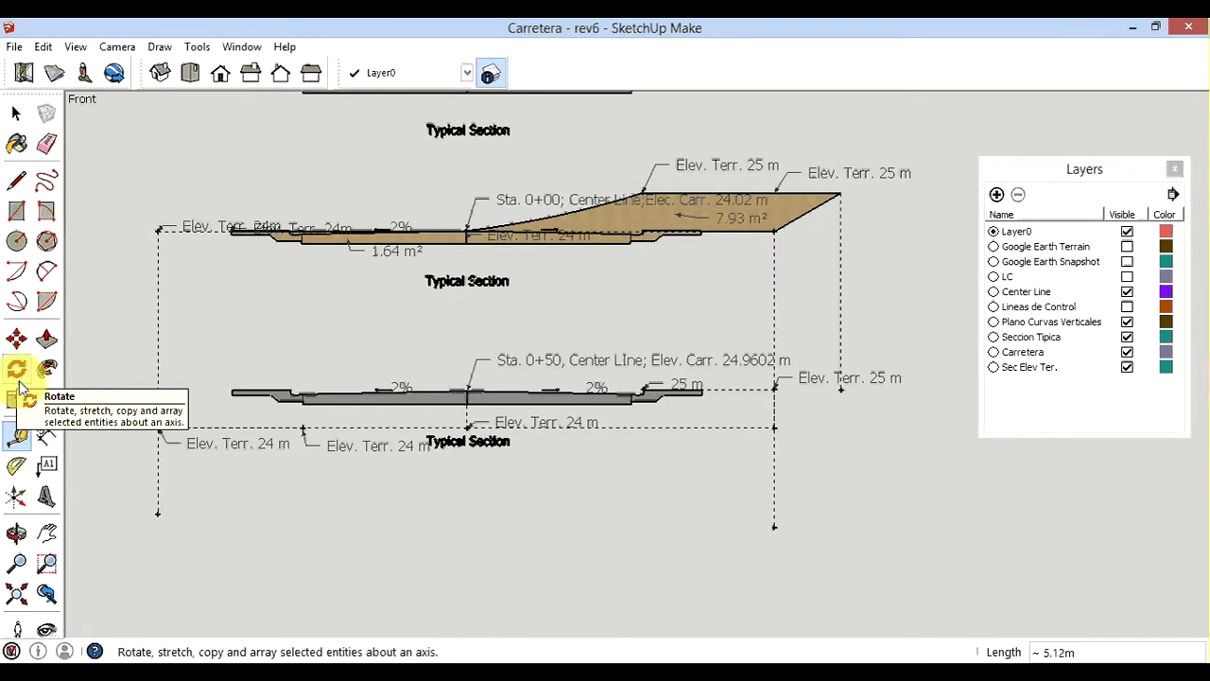
Create a 30° Protractor guide through the right end of the 24 m ground guide.
left_click(16, 465)
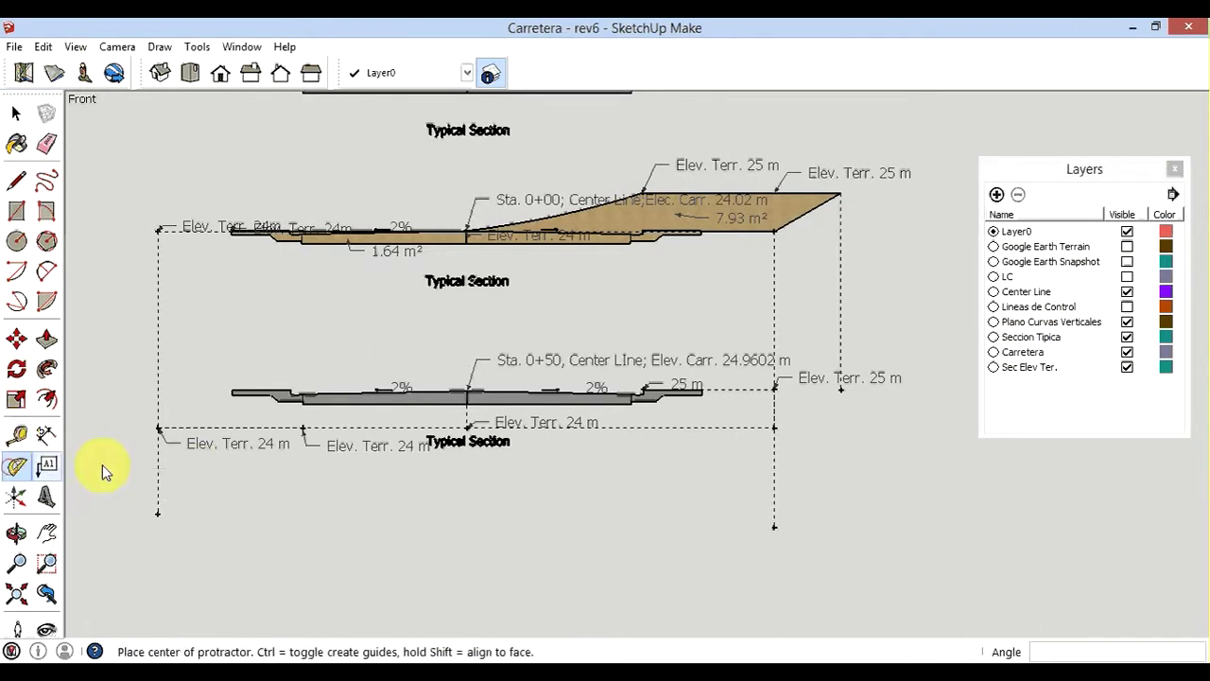
left_click(773, 428)
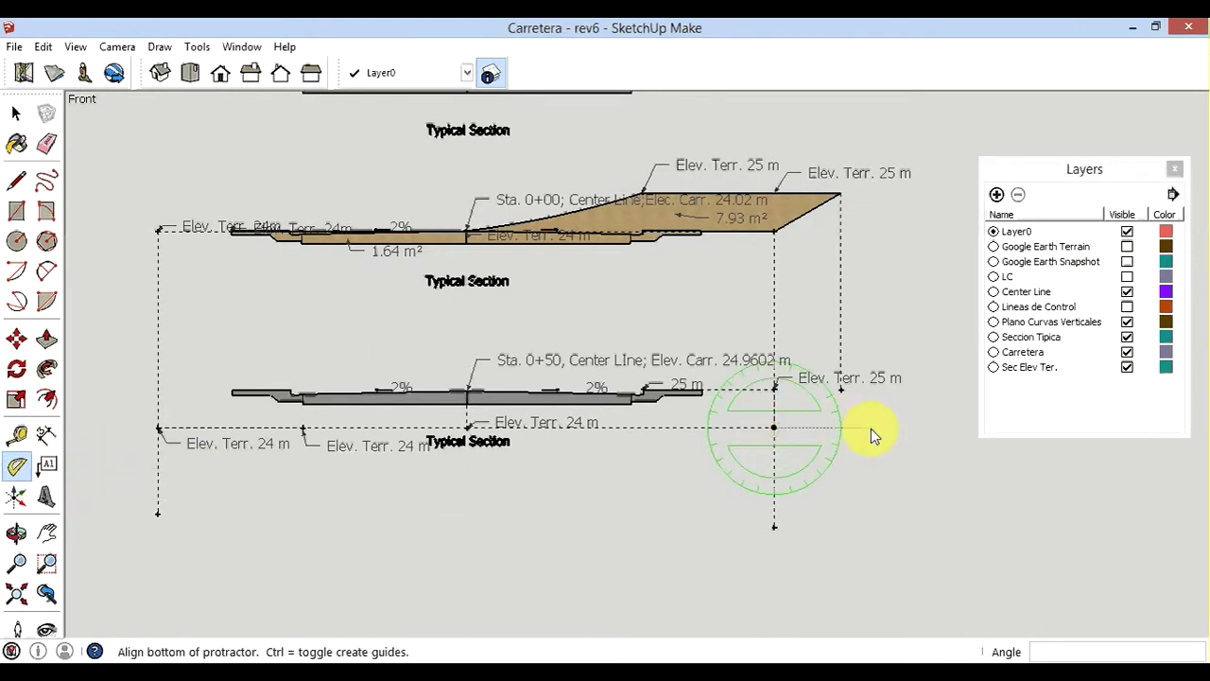
left_click(872, 427)
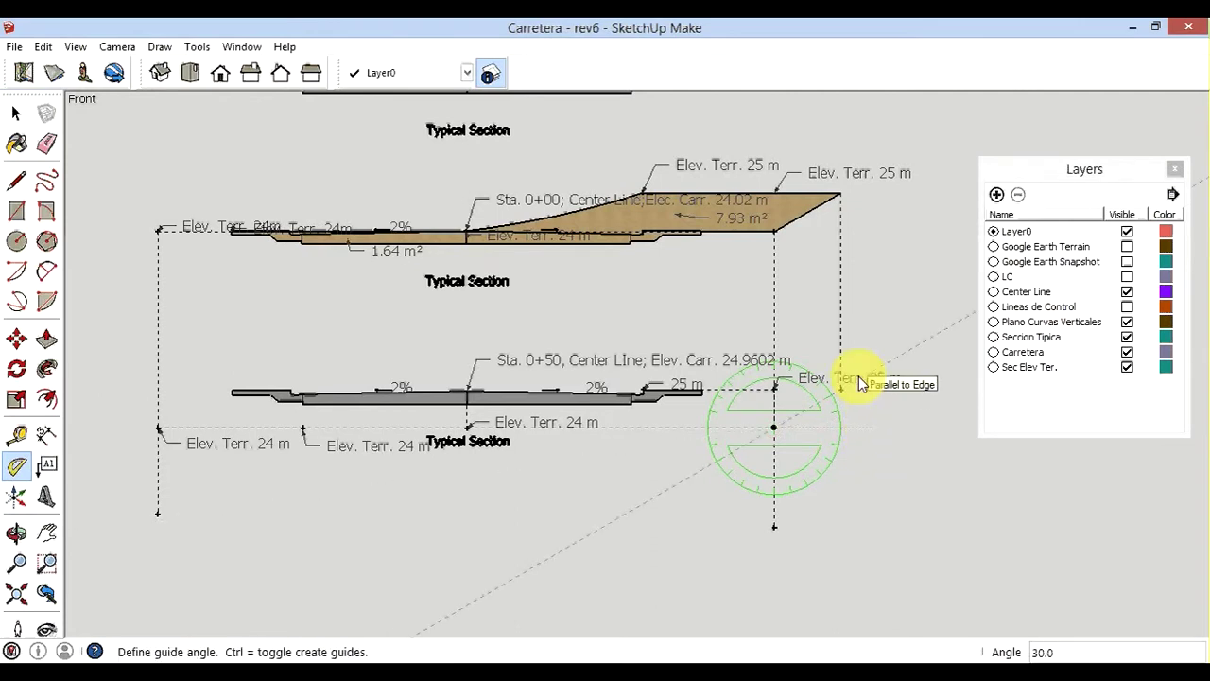
type("30")
key("Return")
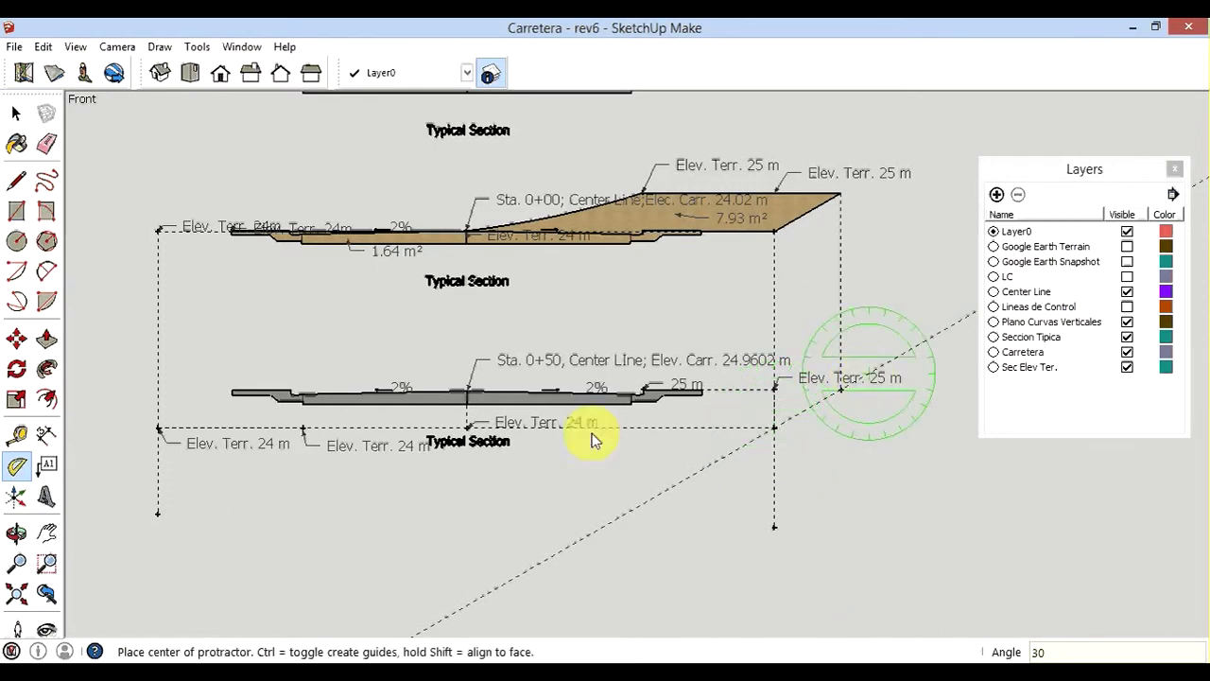
left_click(16, 181)
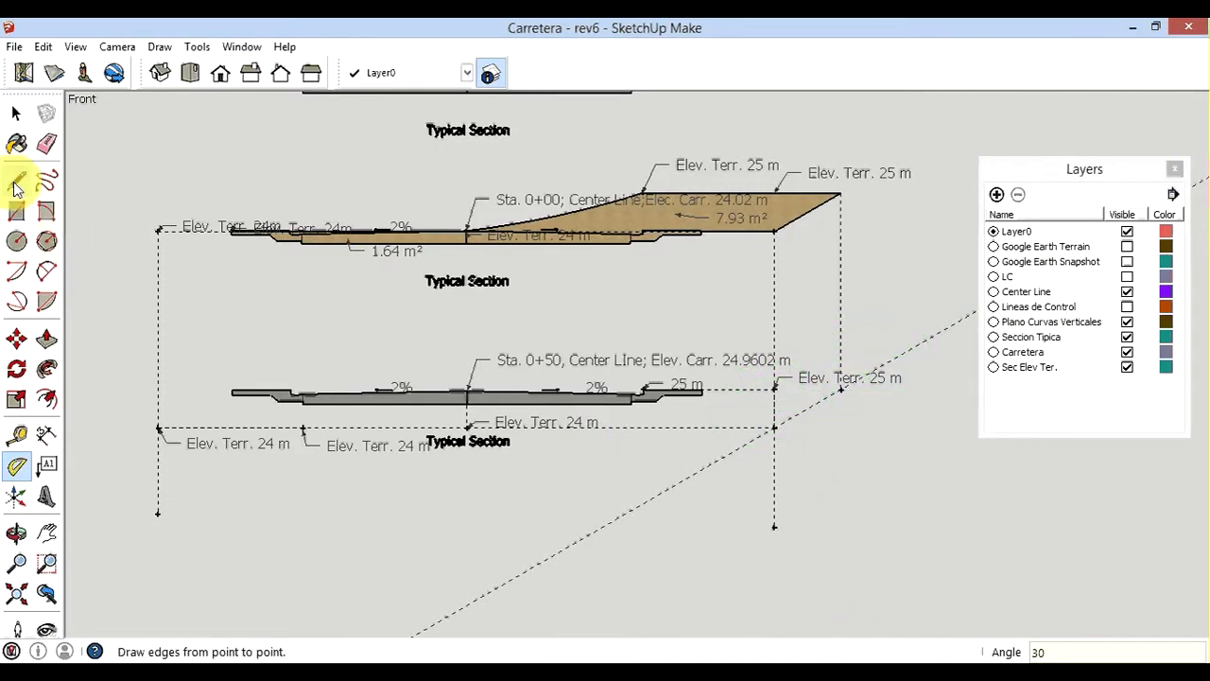
Draw a slightly bulging two-point arc from the 24 m ground point to the 25 m road-edge point.
left_click(46, 271)
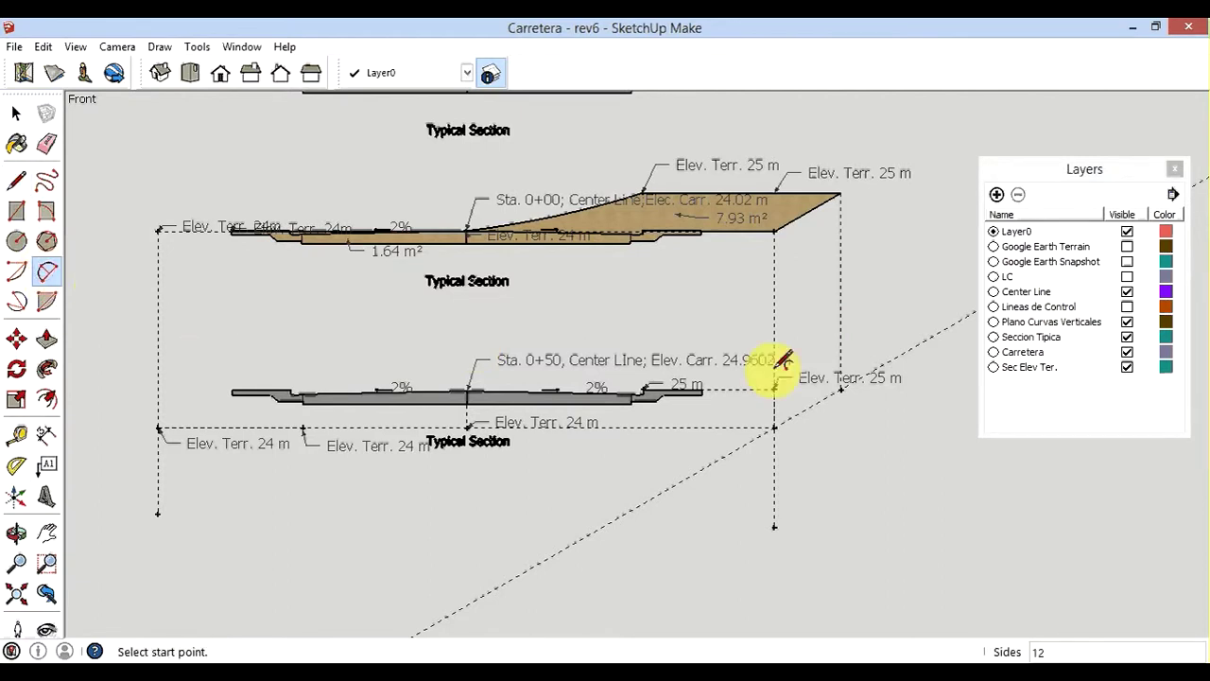
left_click(467, 427)
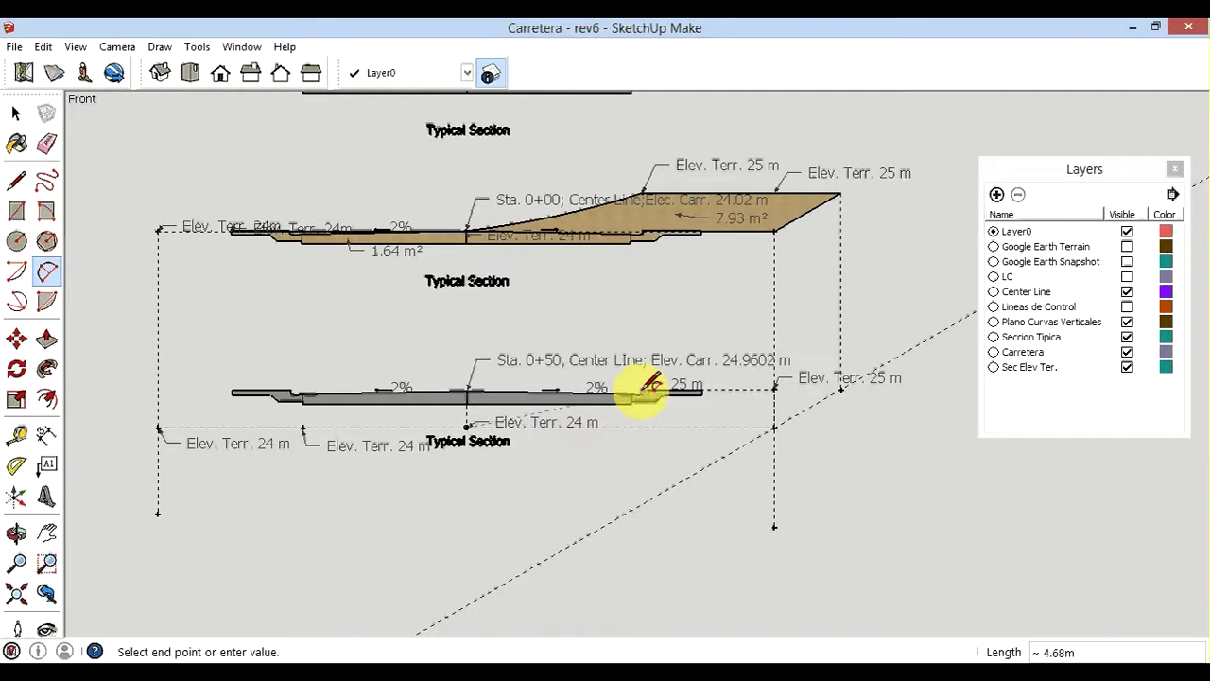
scroll(652, 385, "up", 1)
scroll(652, 385, "up", 2)
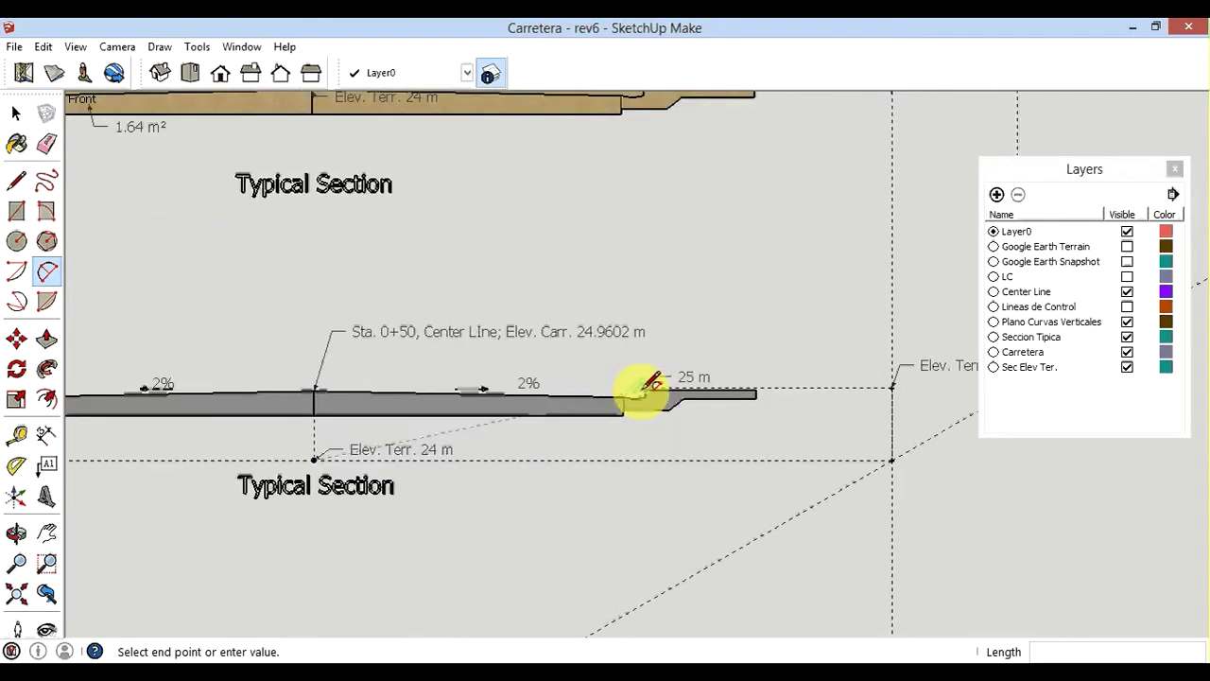
scroll(662, 381, "up", 2)
scroll(662, 384, "up", 1)
scroll(659, 383, "up", 1)
scroll(649, 385, "up", 1)
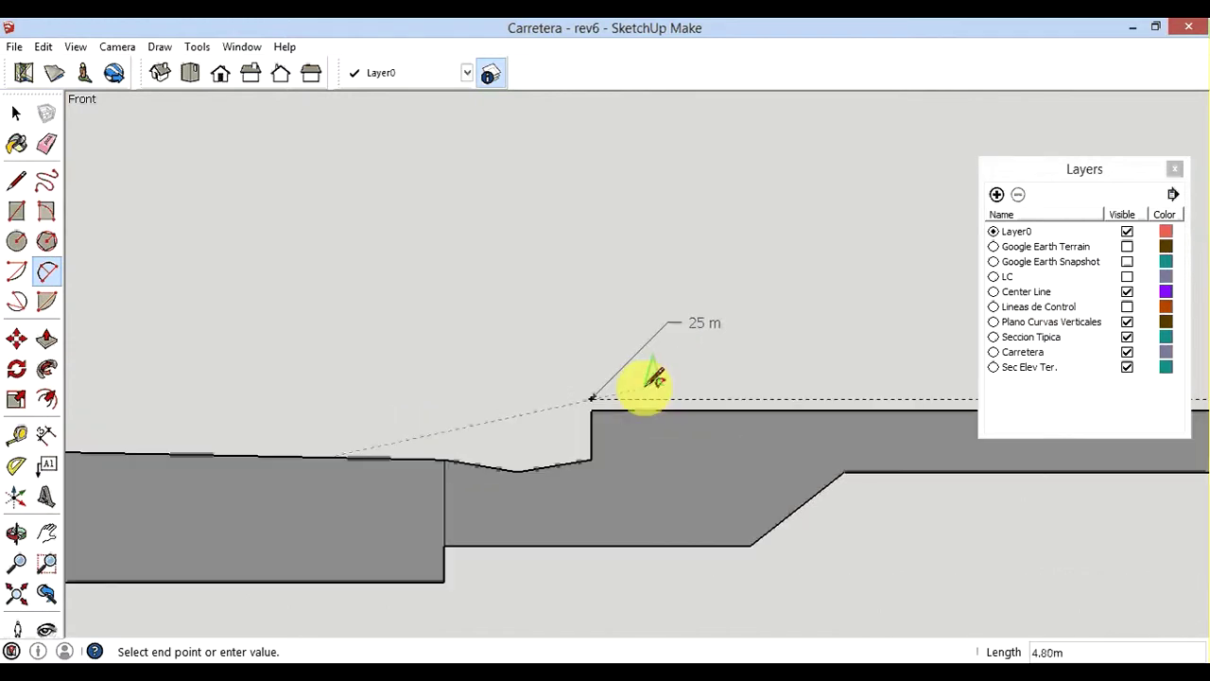
scroll(641, 382, "up", 1)
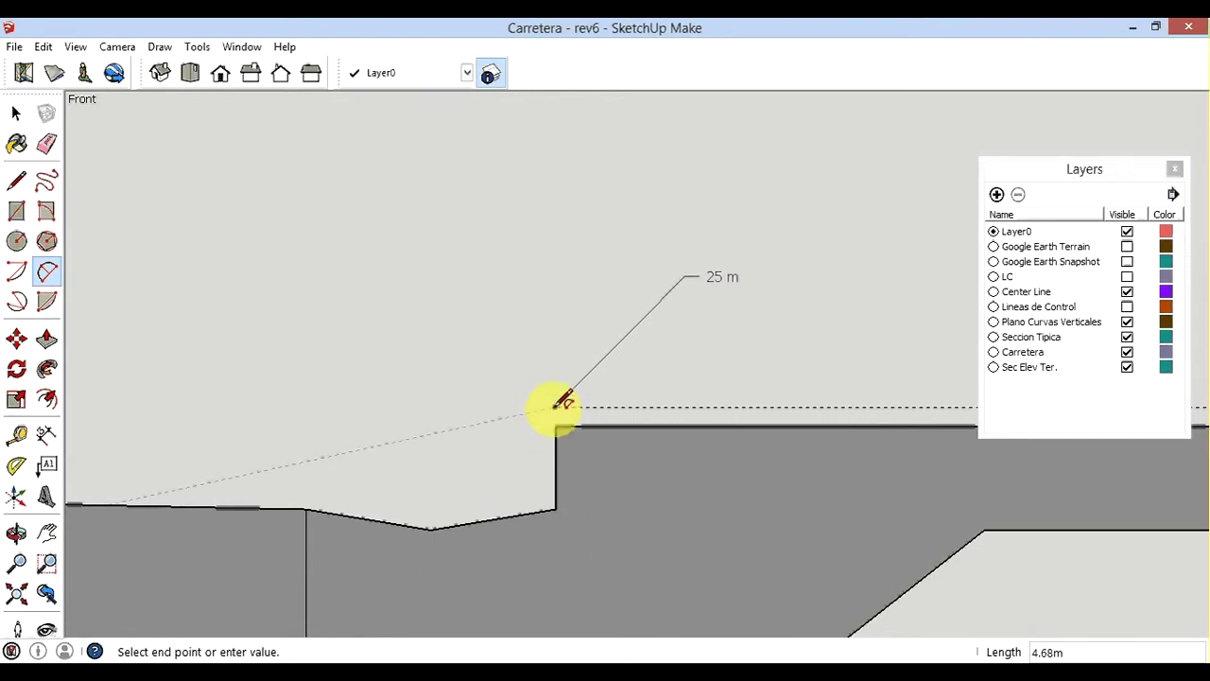
left_click(555, 407)
scroll(558, 405, "down", 1)
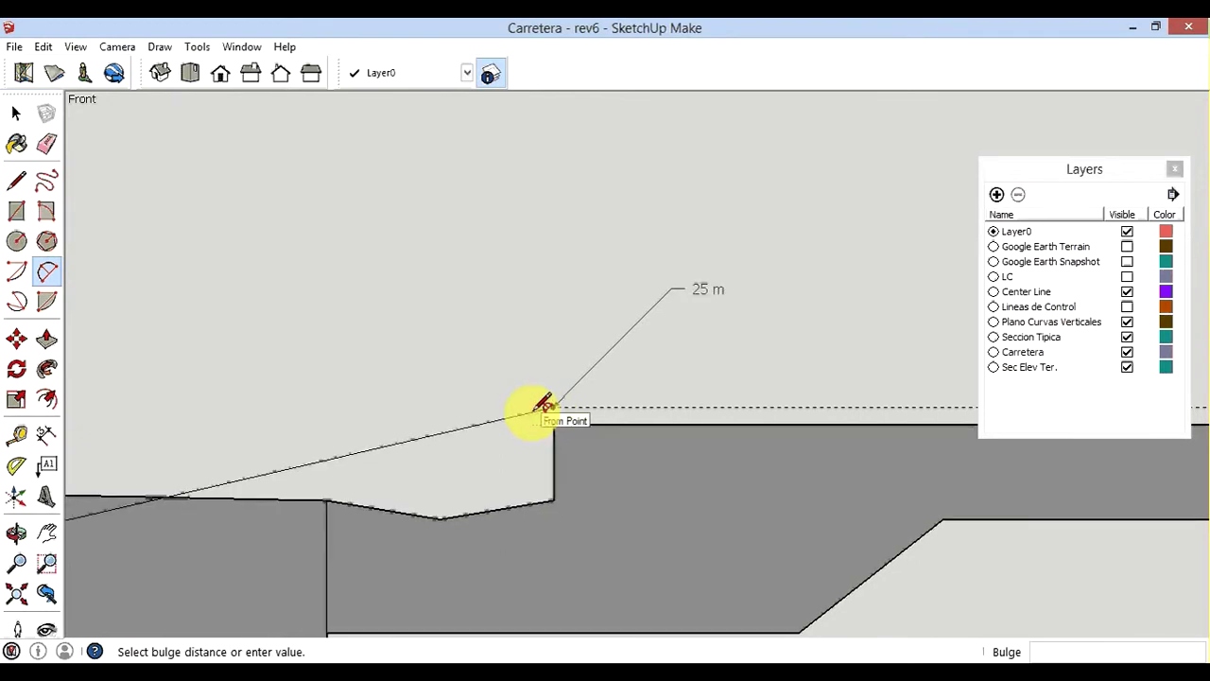
scroll(560, 402, "down", 1)
scroll(565, 395, "down", 2)
scroll(563, 397, "down", 1)
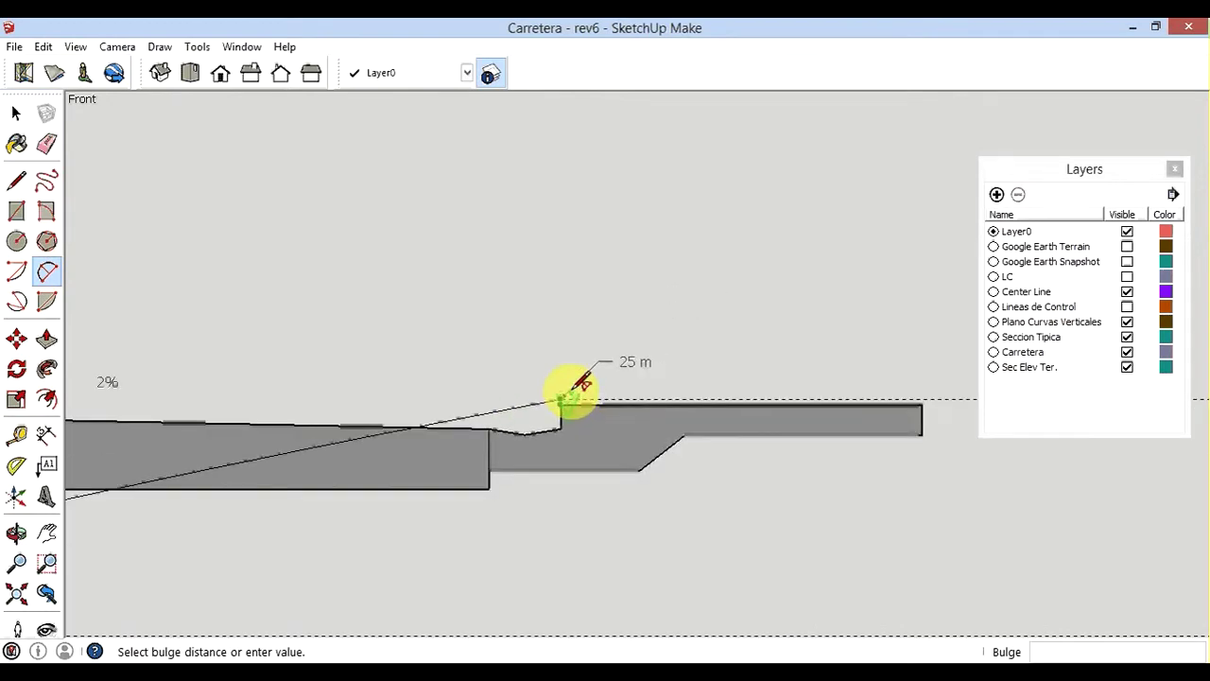
scroll(573, 386, "down", 1)
scroll(573, 388, "down", 1)
scroll(573, 391, "down", 1)
scroll(573, 391, "down", 1)
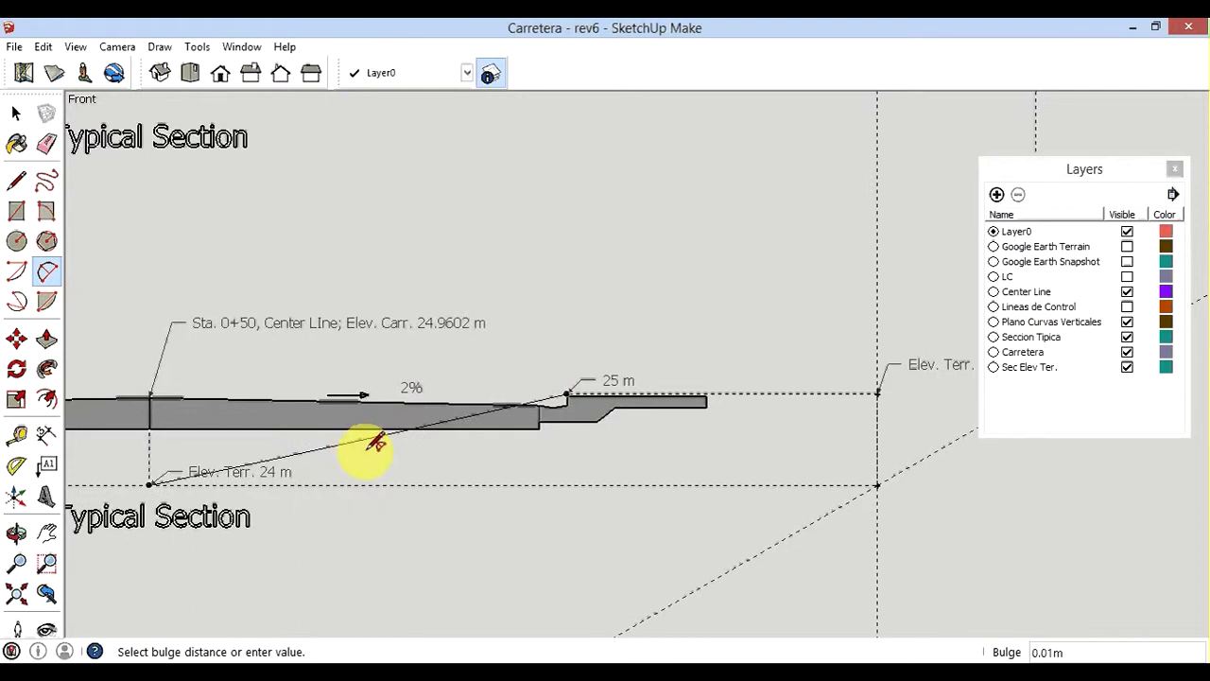
scroll(376, 443, "up", 1)
scroll(371, 435, "up", 1)
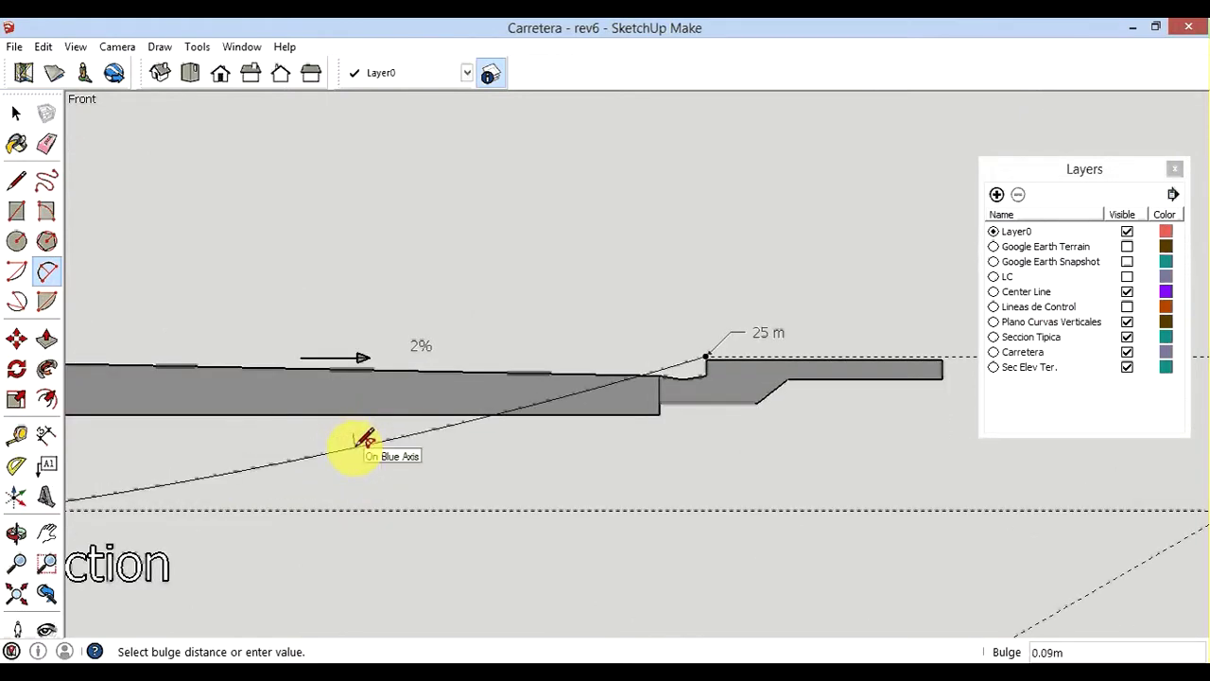
left_click(357, 444)
scroll(605, 478, "down", 1)
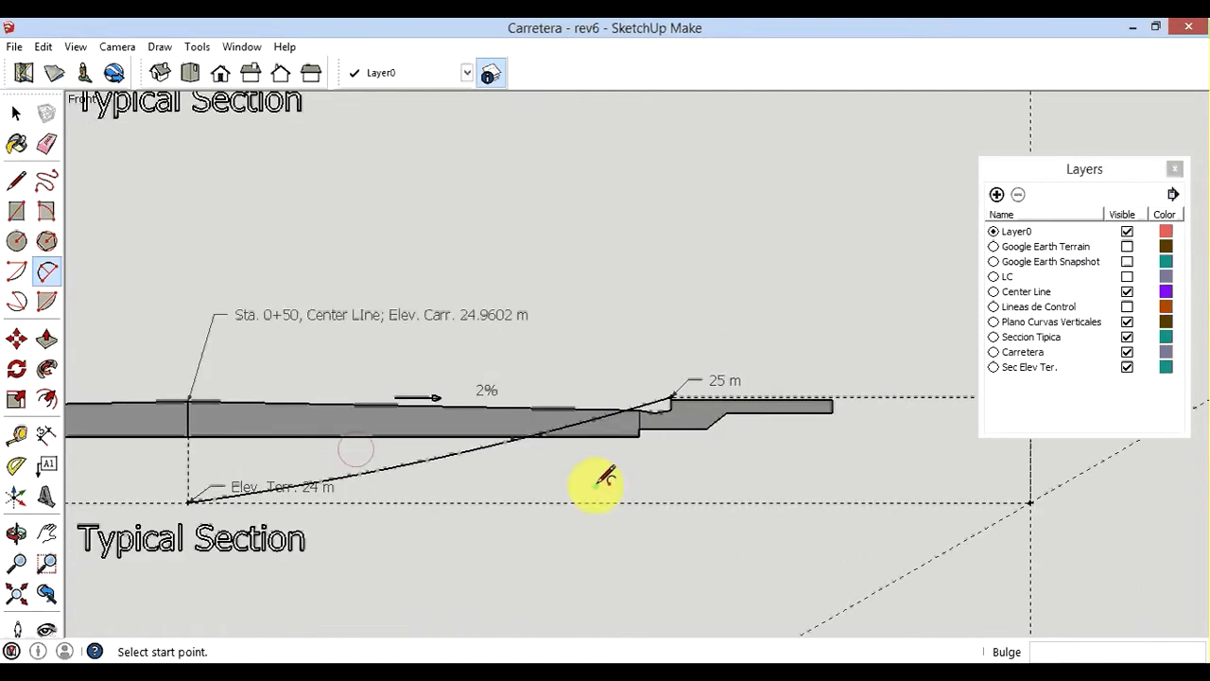
scroll(599, 478, "down", 1)
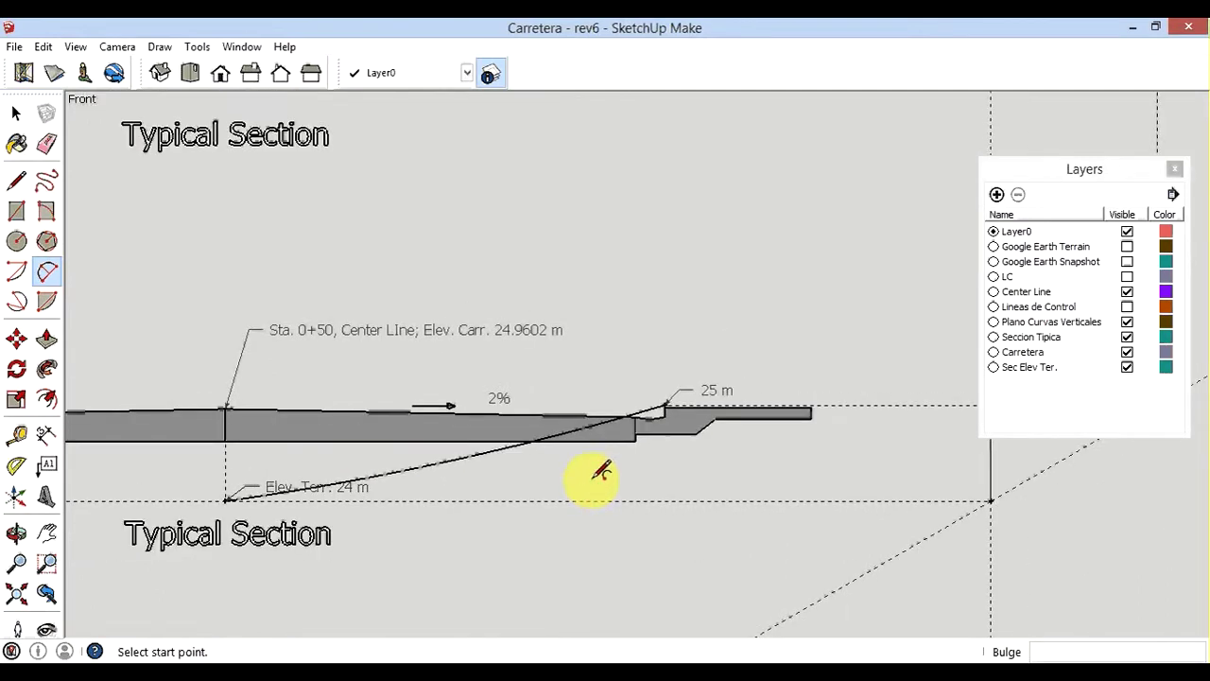
scroll(167, 472, "down", 1)
scroll(167, 469, "down", 1)
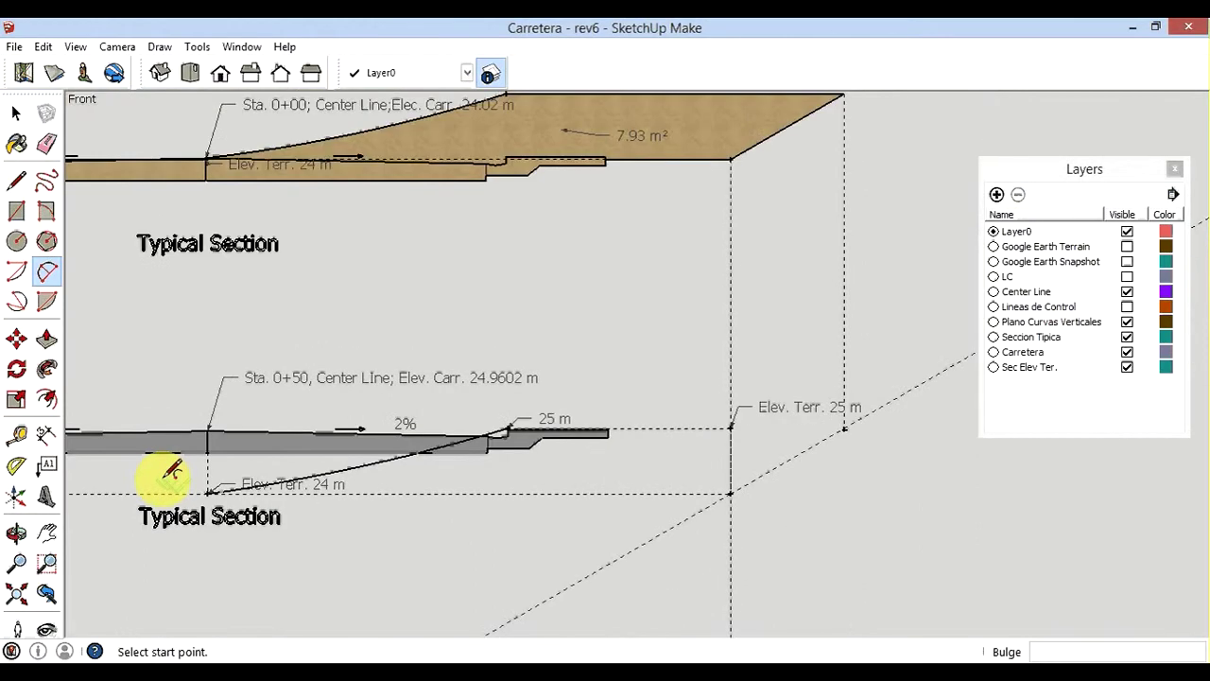
left_click(43, 276)
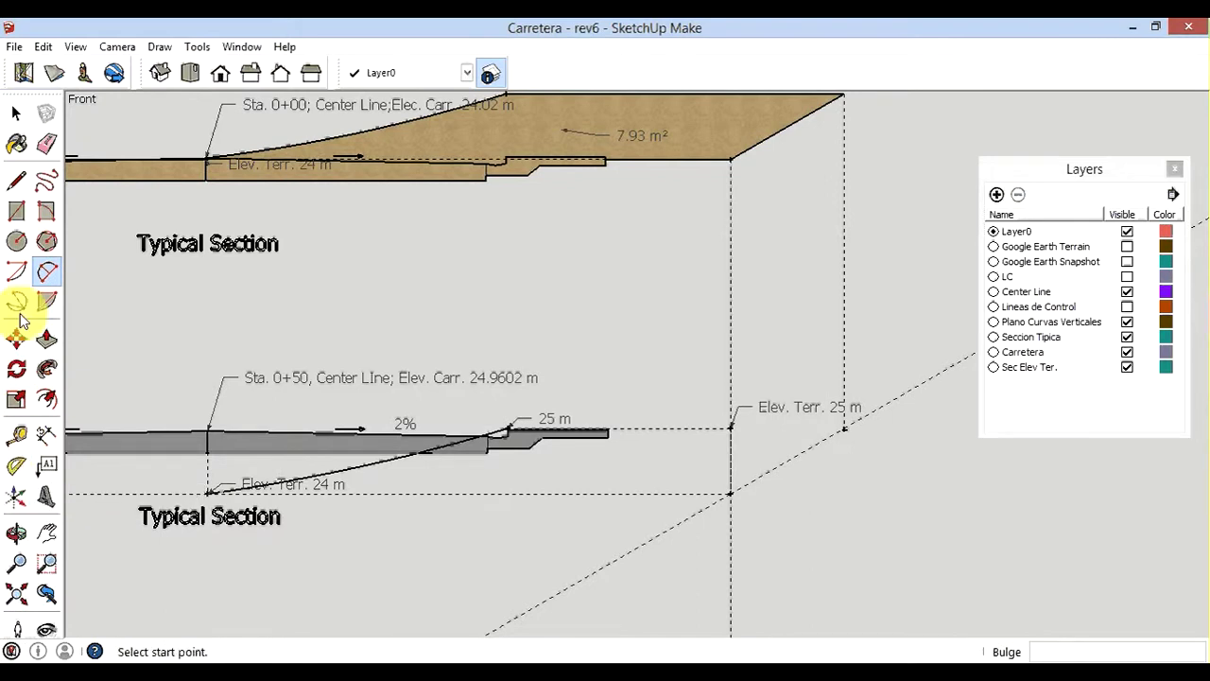
left_click(16, 179)
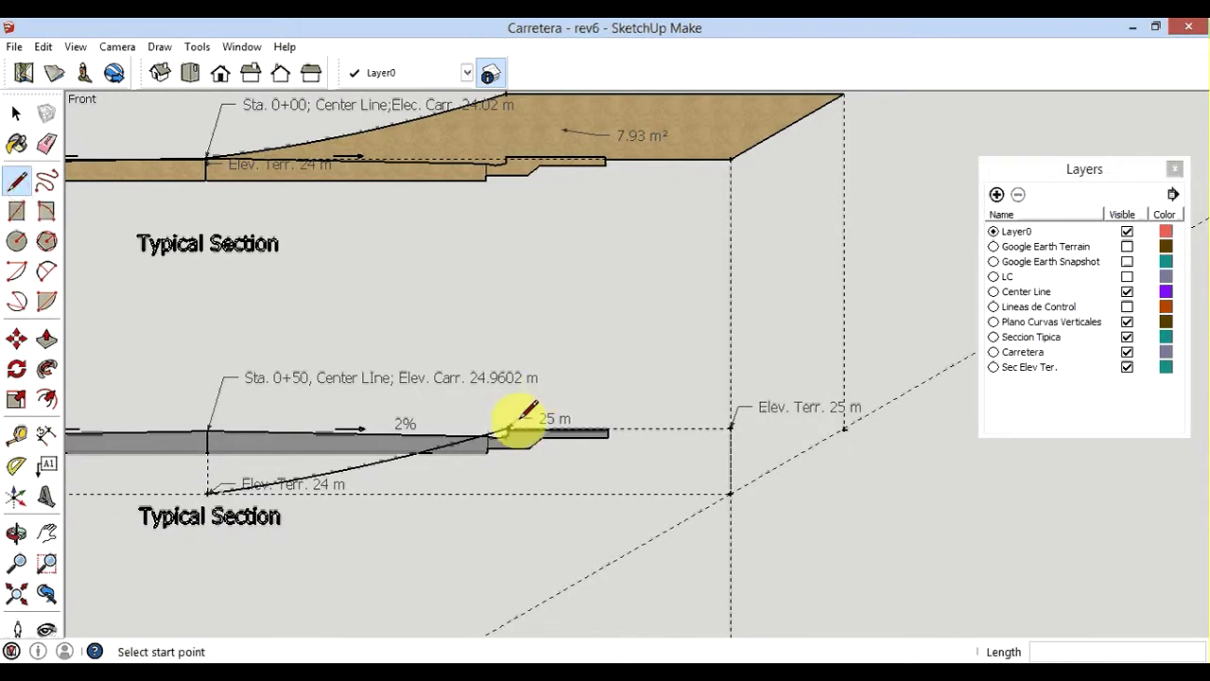
Trace the outline from the 25 m point to the Elev. Terr. 25 m guide, down, and back to 24 m.
scroll(513, 432, "up", 2)
scroll(513, 439, "up", 2)
scroll(516, 430, "up", 2)
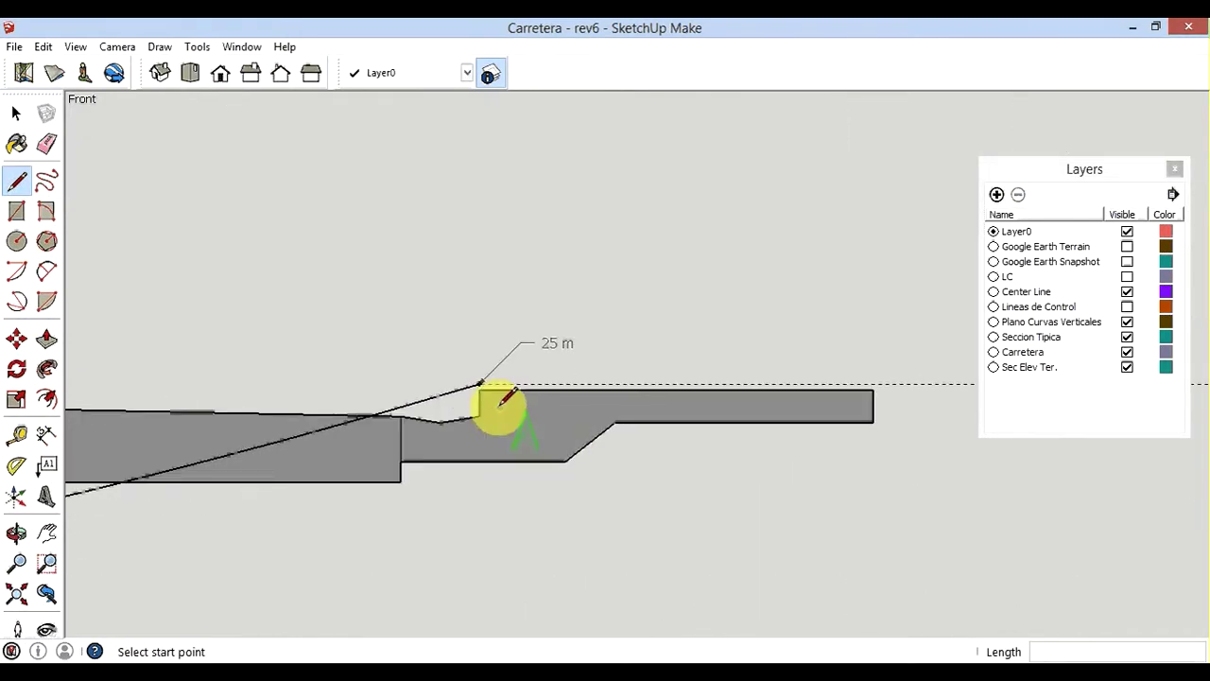
scroll(501, 403, "up", 1)
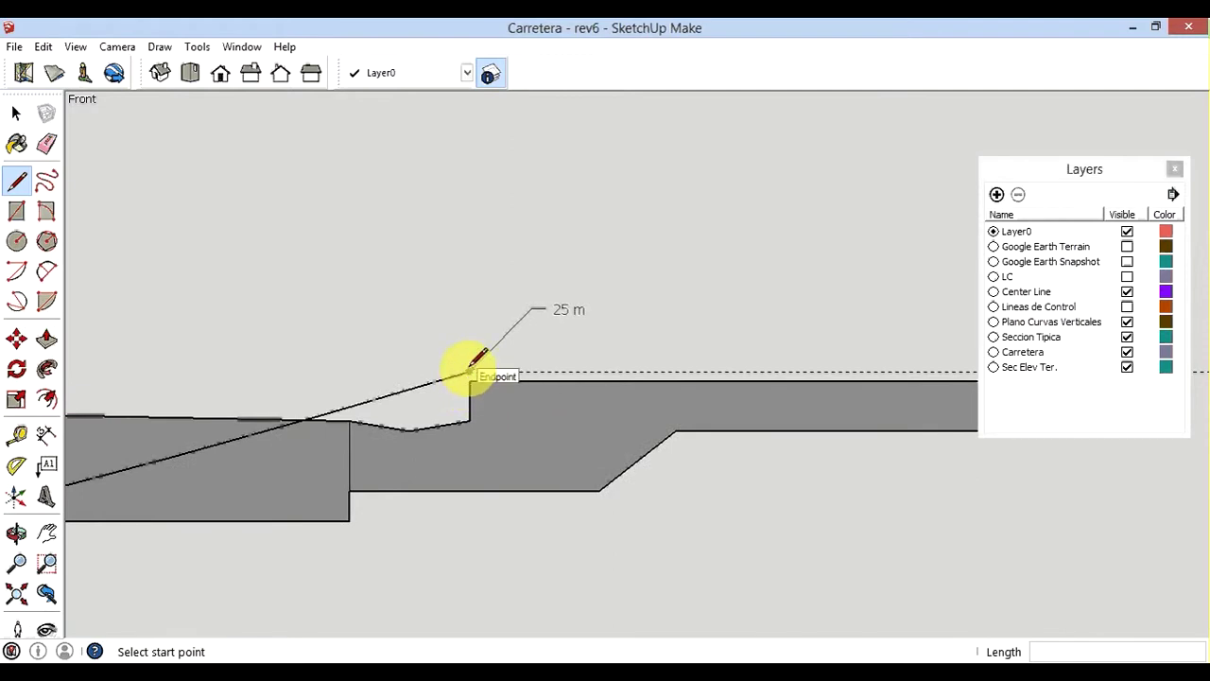
left_click(470, 369)
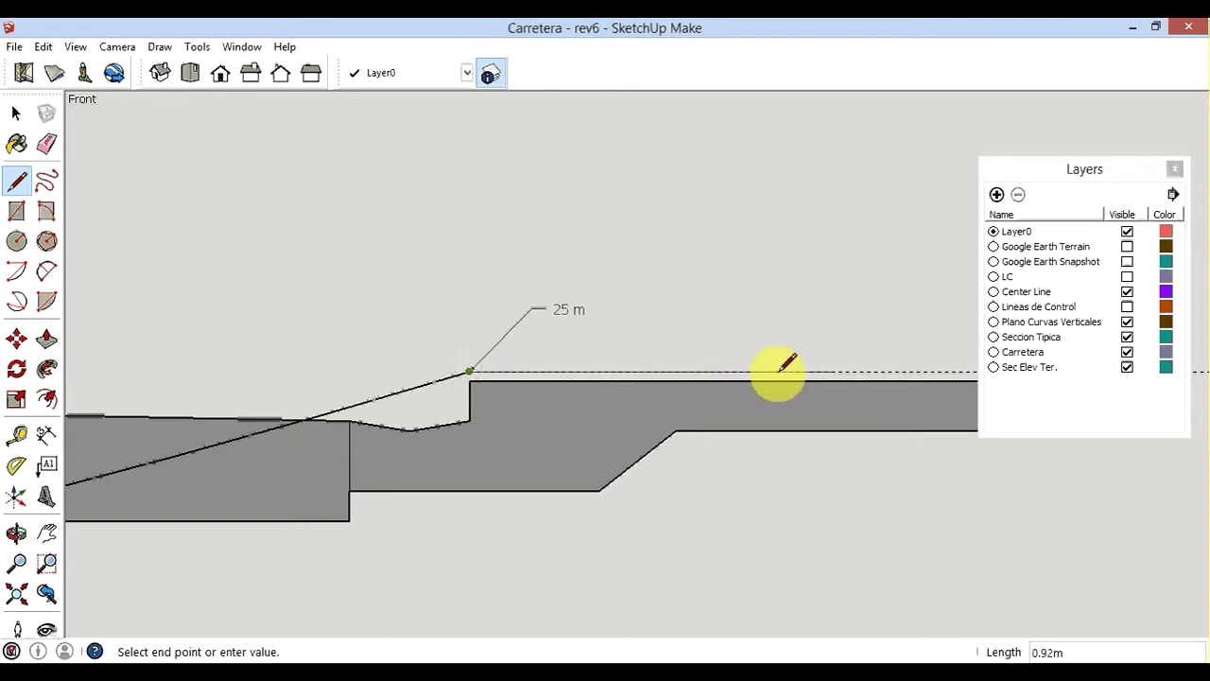
scroll(324, 346, "down", 3)
scroll(315, 360, "down", 2)
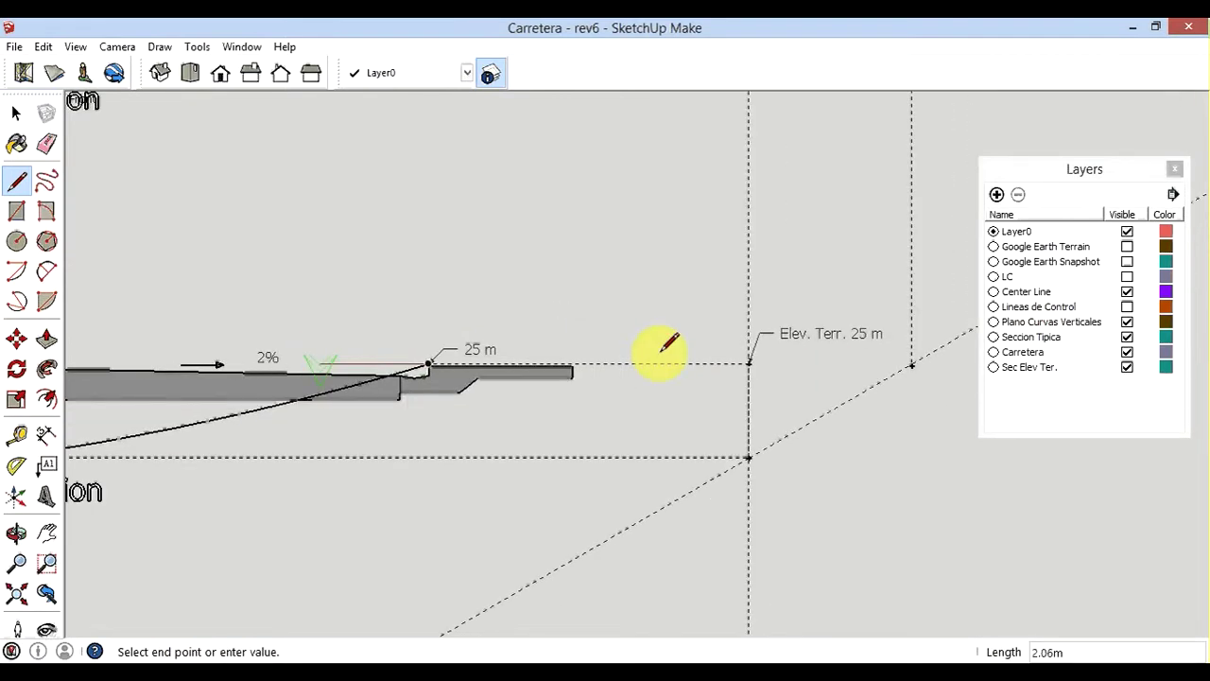
left_click(748, 363)
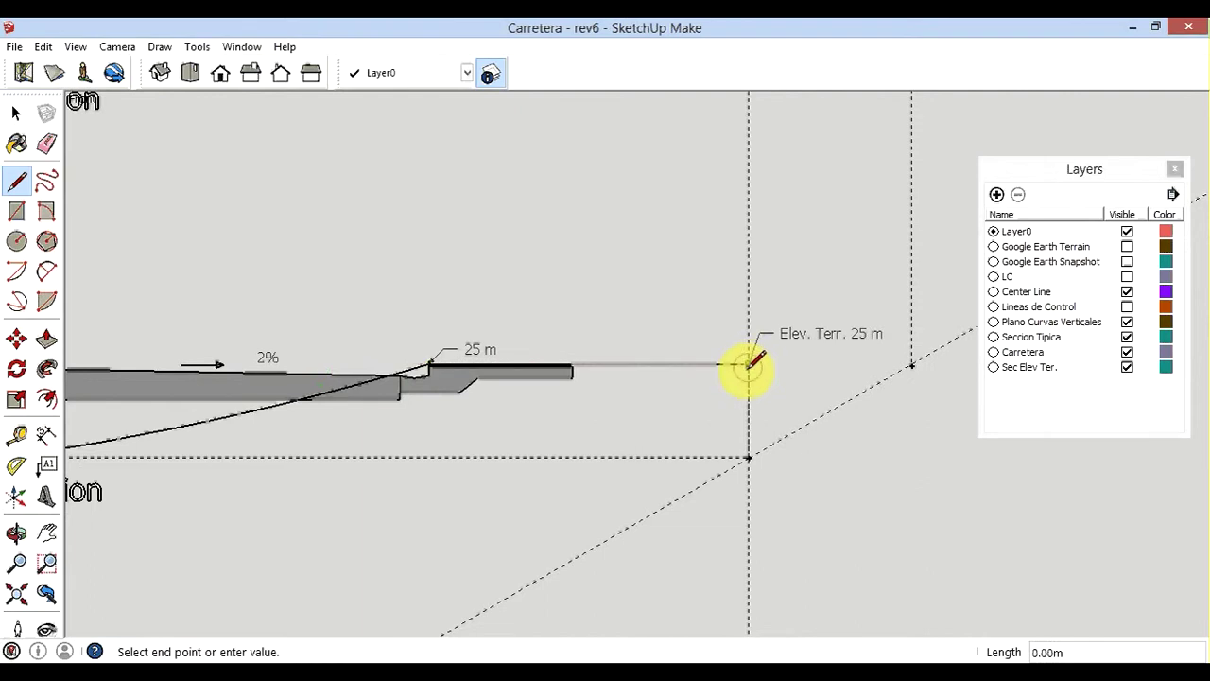
left_click(748, 458)
scroll(567, 438, "down", 1)
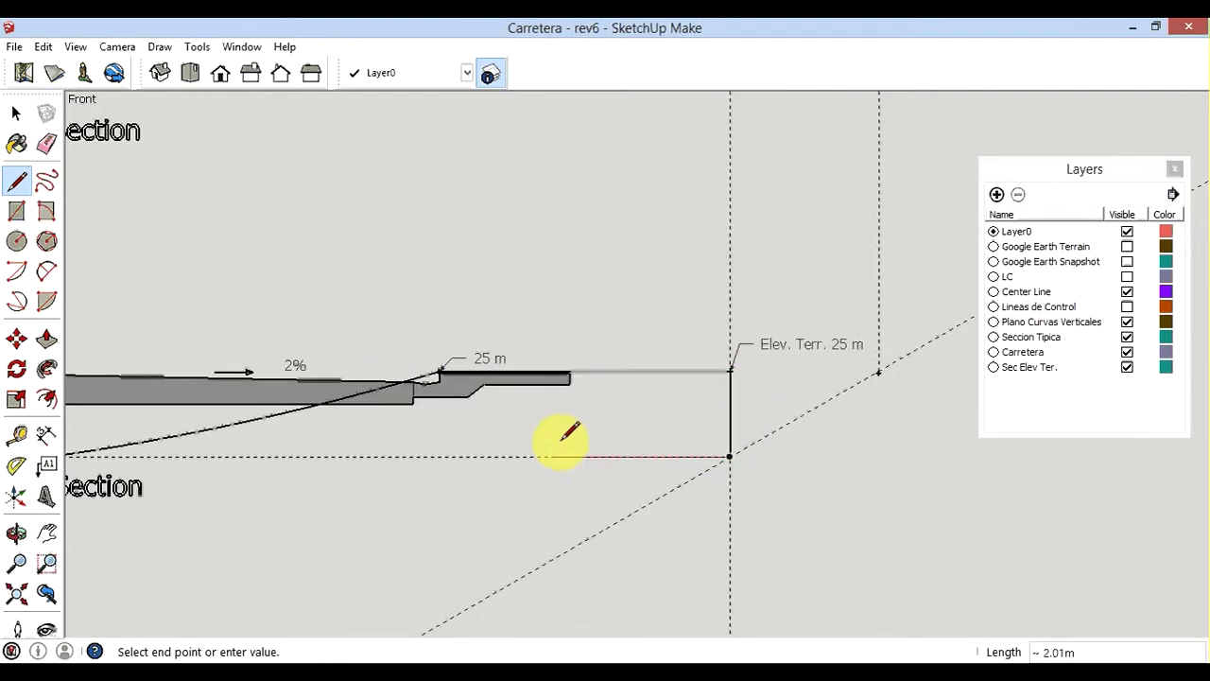
scroll(628, 428, "down", 2)
scroll(626, 427, "down", 1)
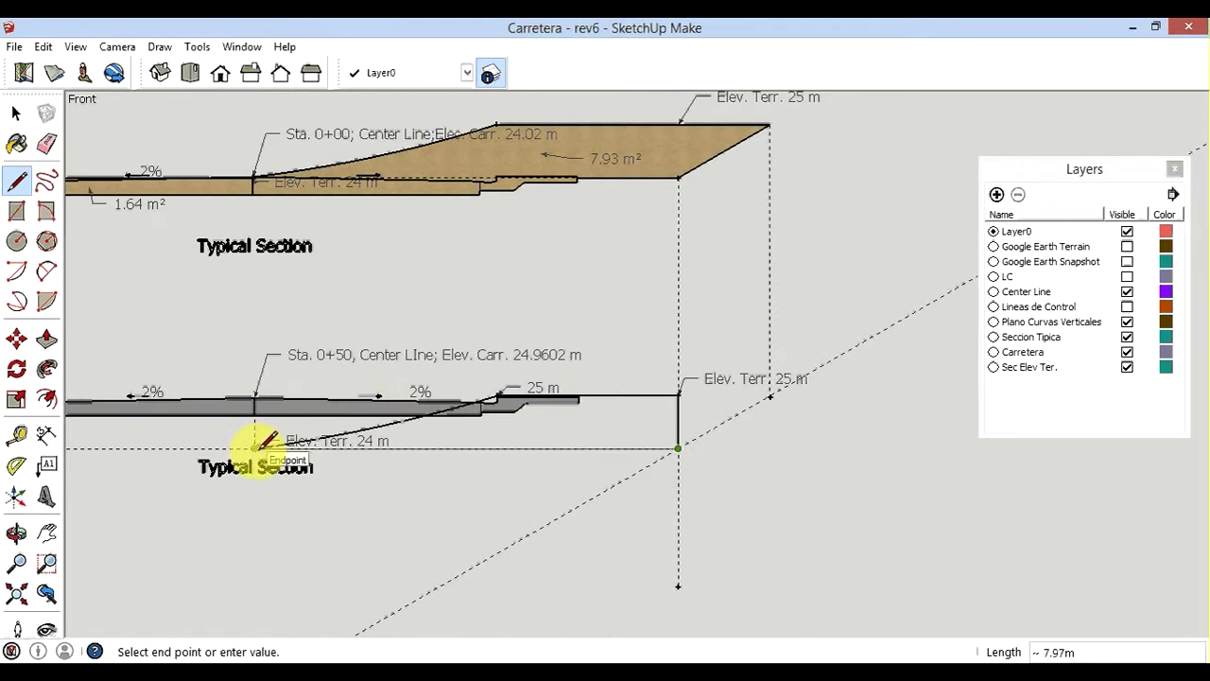
left_click(260, 447)
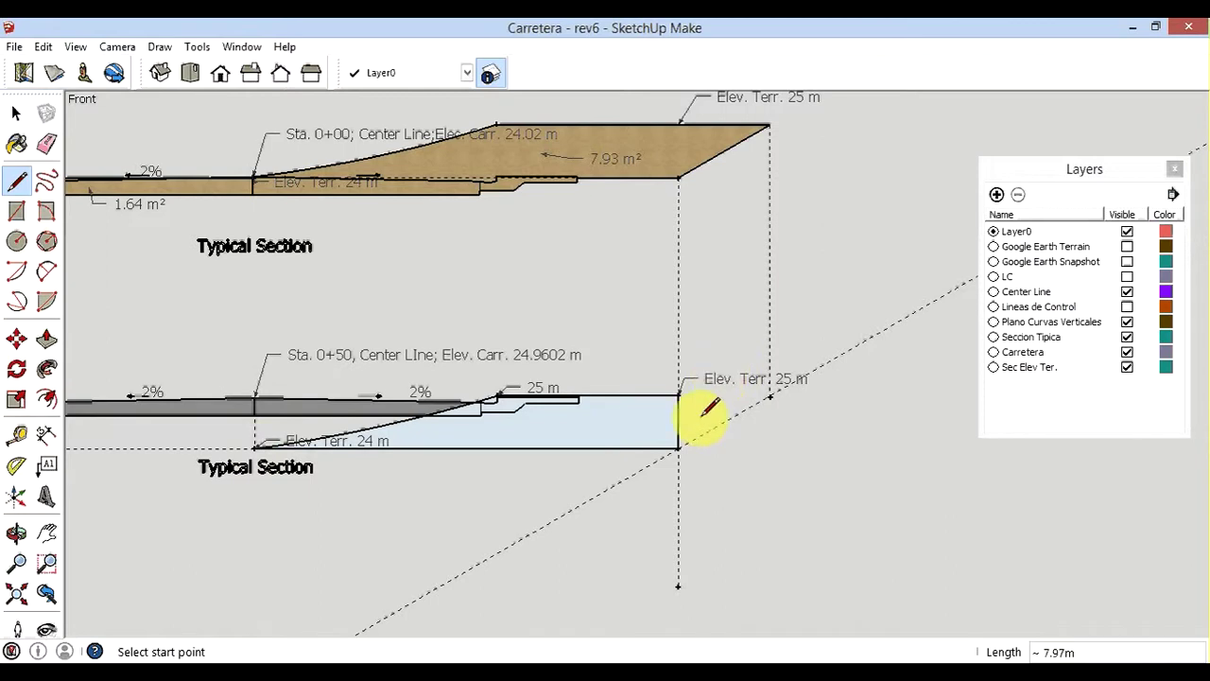
Draw the triangular slope off the face's top-right corner out to the slope guide.
scroll(721, 416, "up", 1)
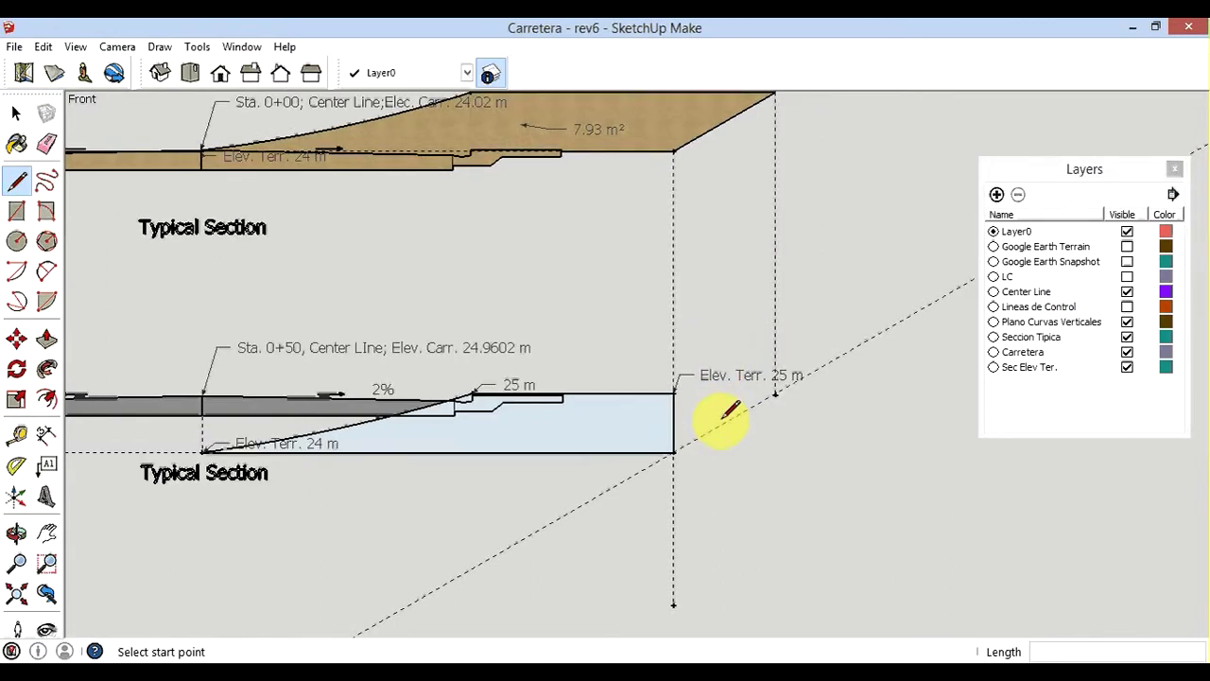
scroll(425, 440, "up", 1)
scroll(439, 441, "up", 1)
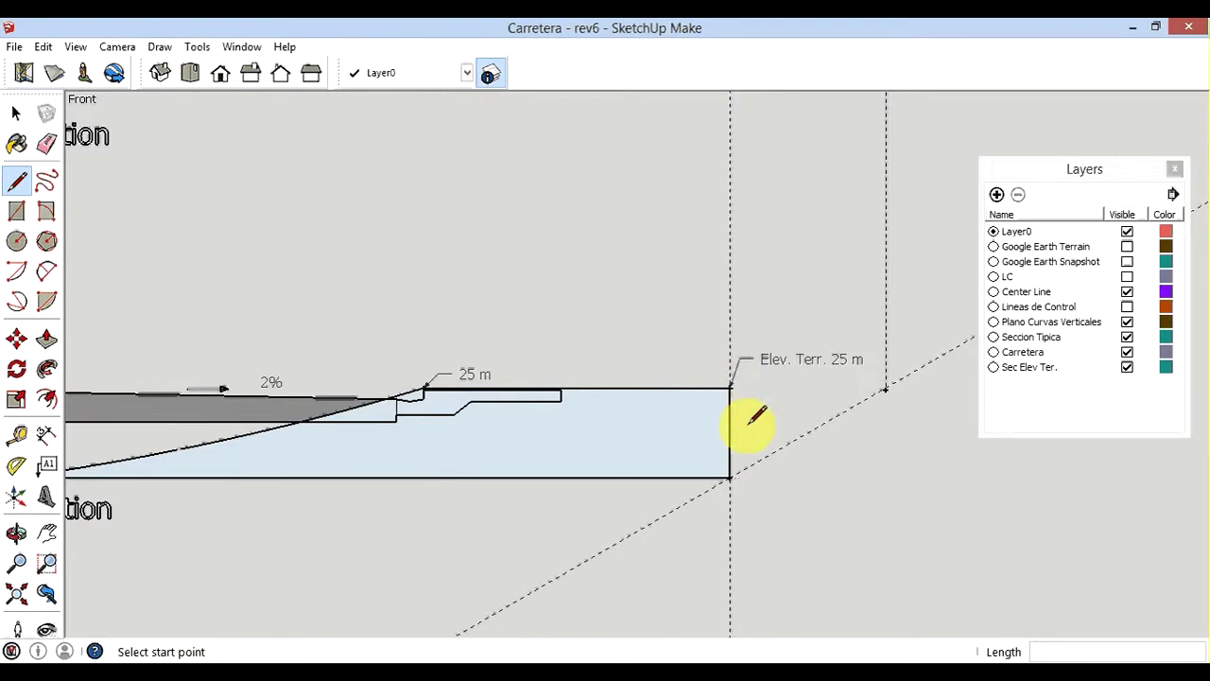
left_click(729, 388)
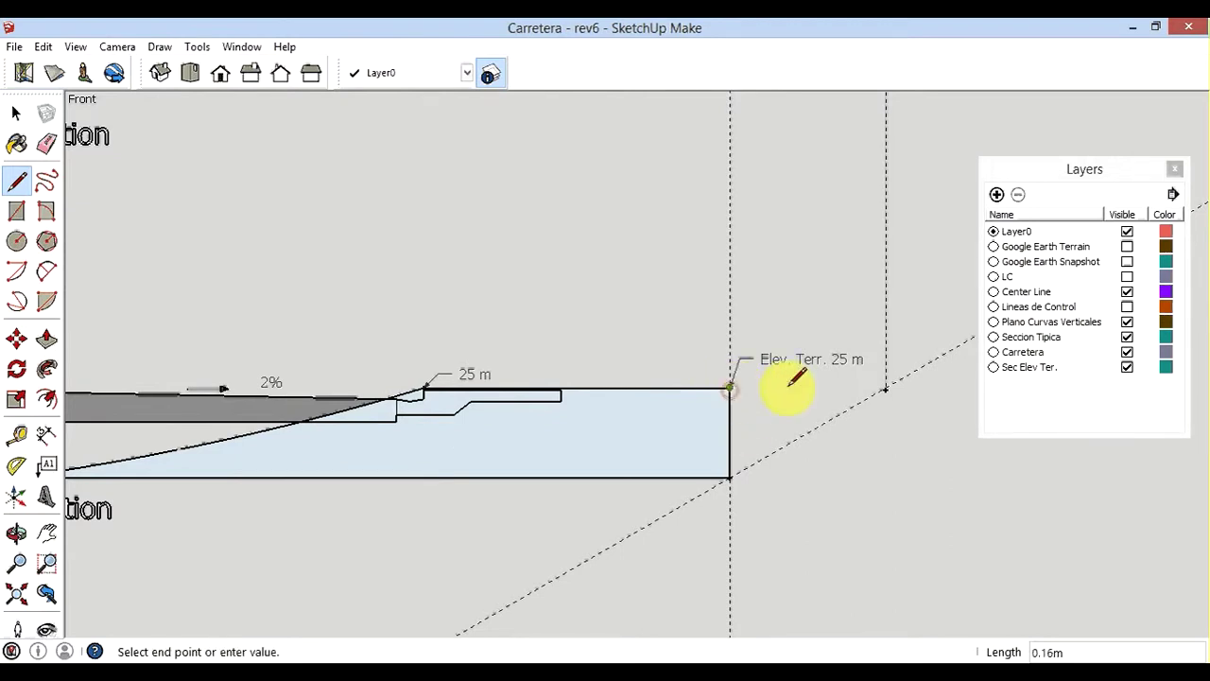
left_click(885, 387)
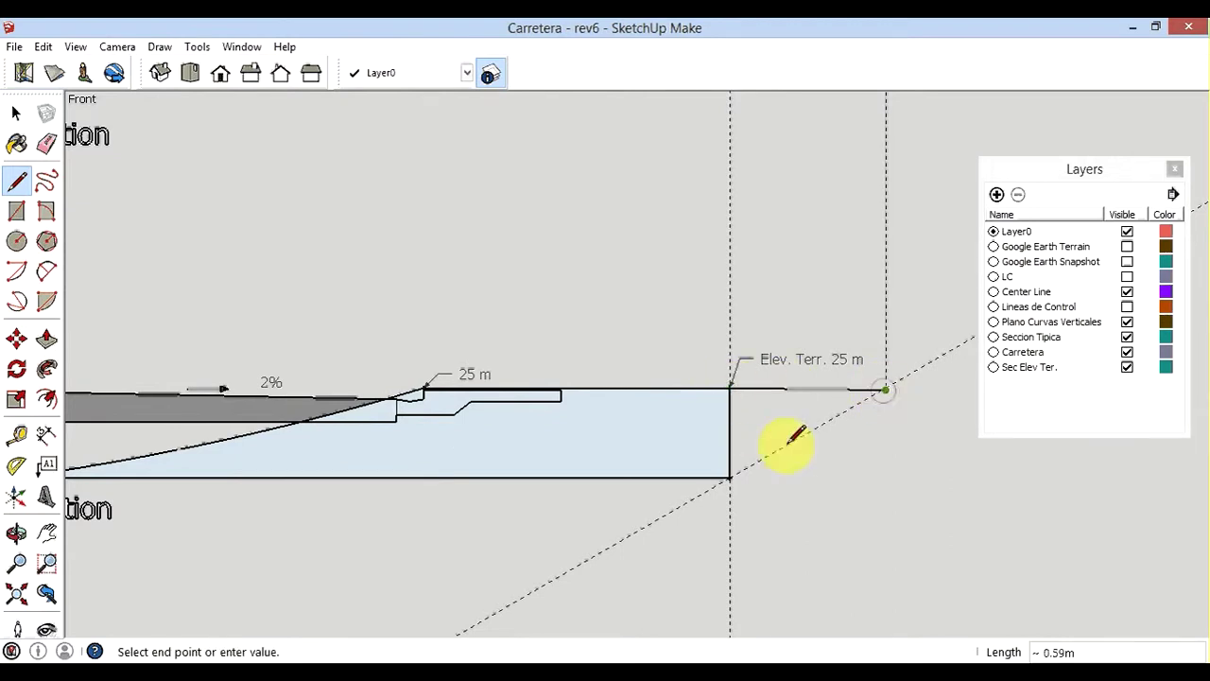
left_click(730, 477)
Delete the old dividing edge and redraw the vertical divider from the bottom corner to the top edge.
key("space")
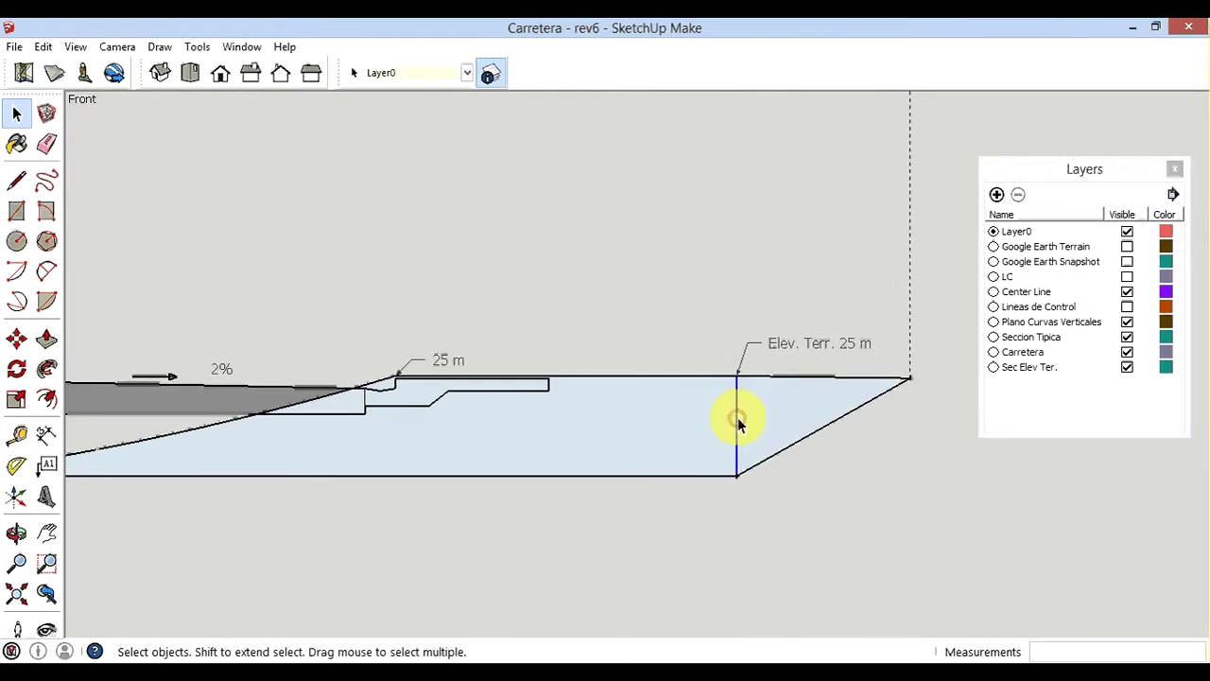
key("Delete")
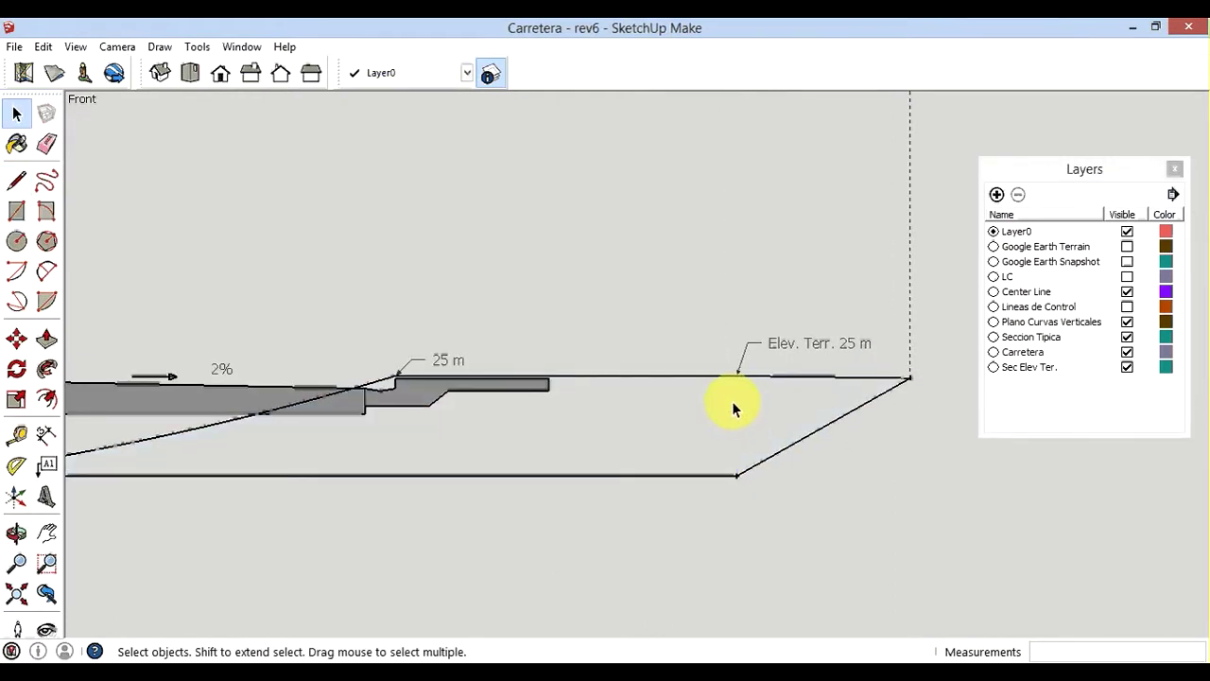
left_click(16, 182)
left_click(735, 475)
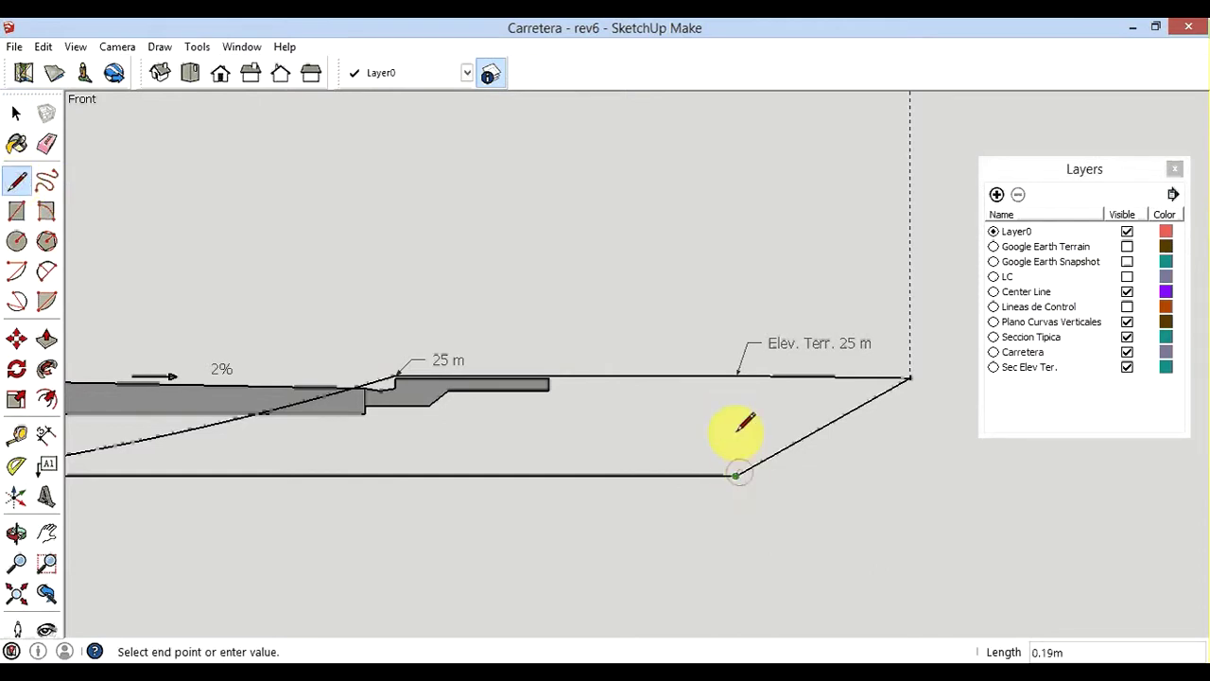
left_click(737, 377)
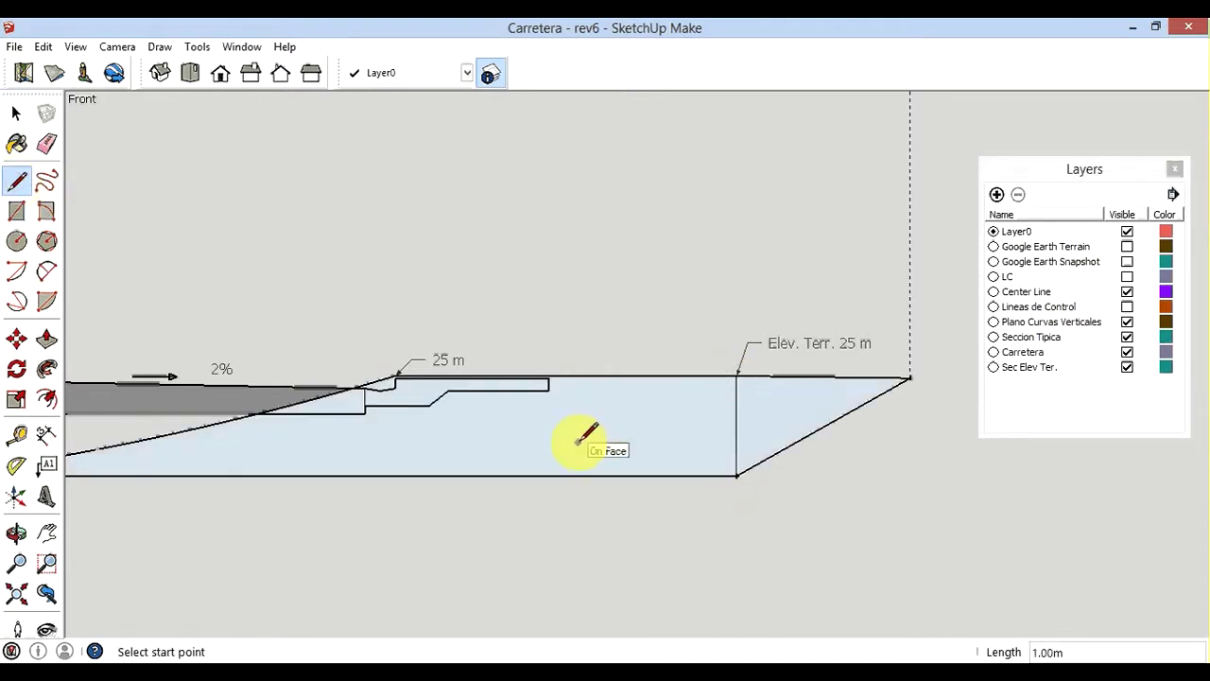
scroll(680, 473, "down", 1)
scroll(688, 472, "down", 1)
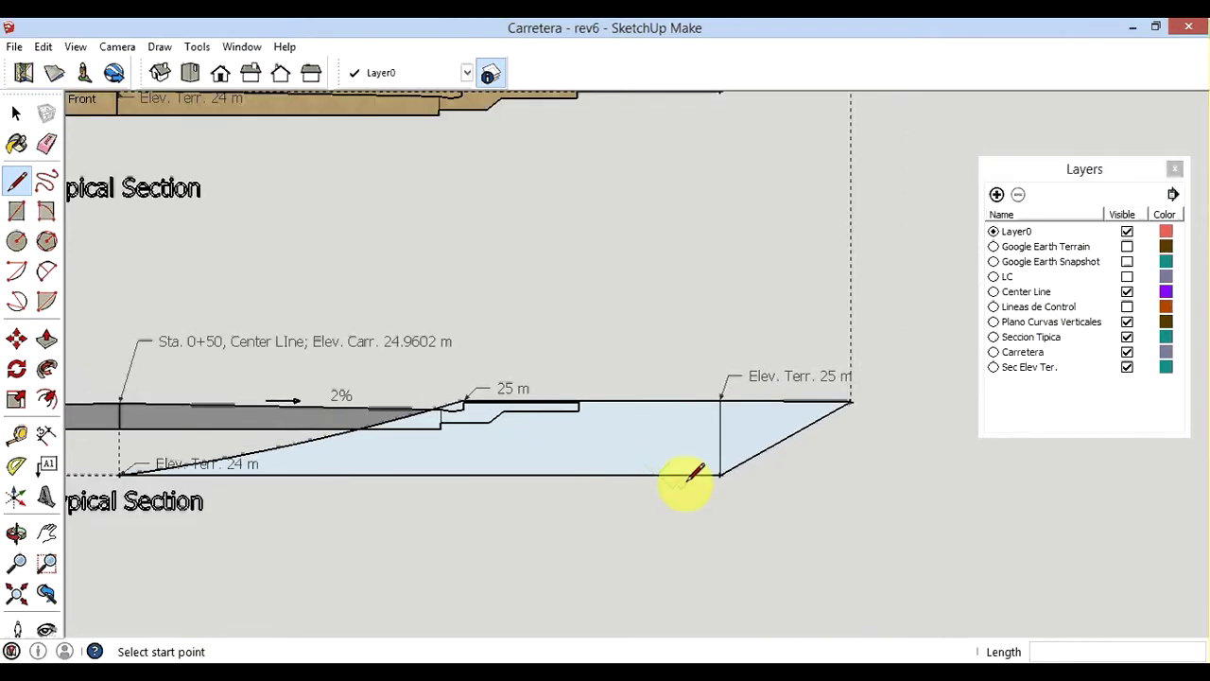
scroll(695, 472, "down", 1)
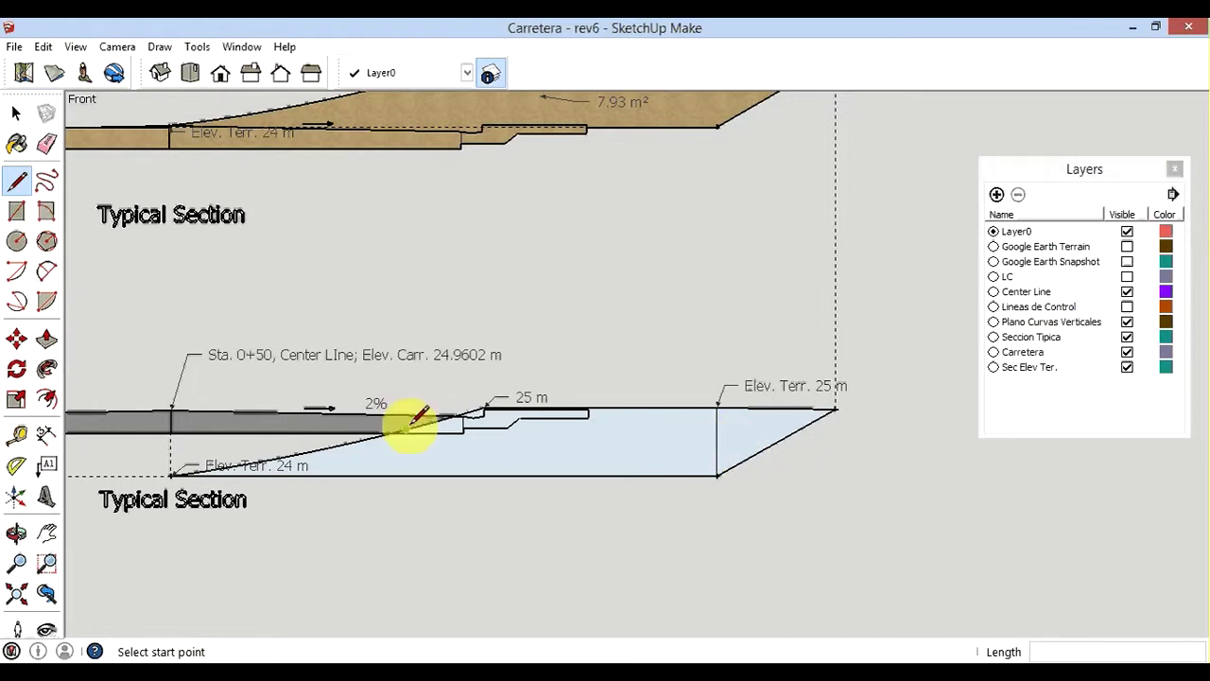
Add a 5.41 m² area label to the large light-blue section face.
left_click(47, 466)
left_click(581, 447)
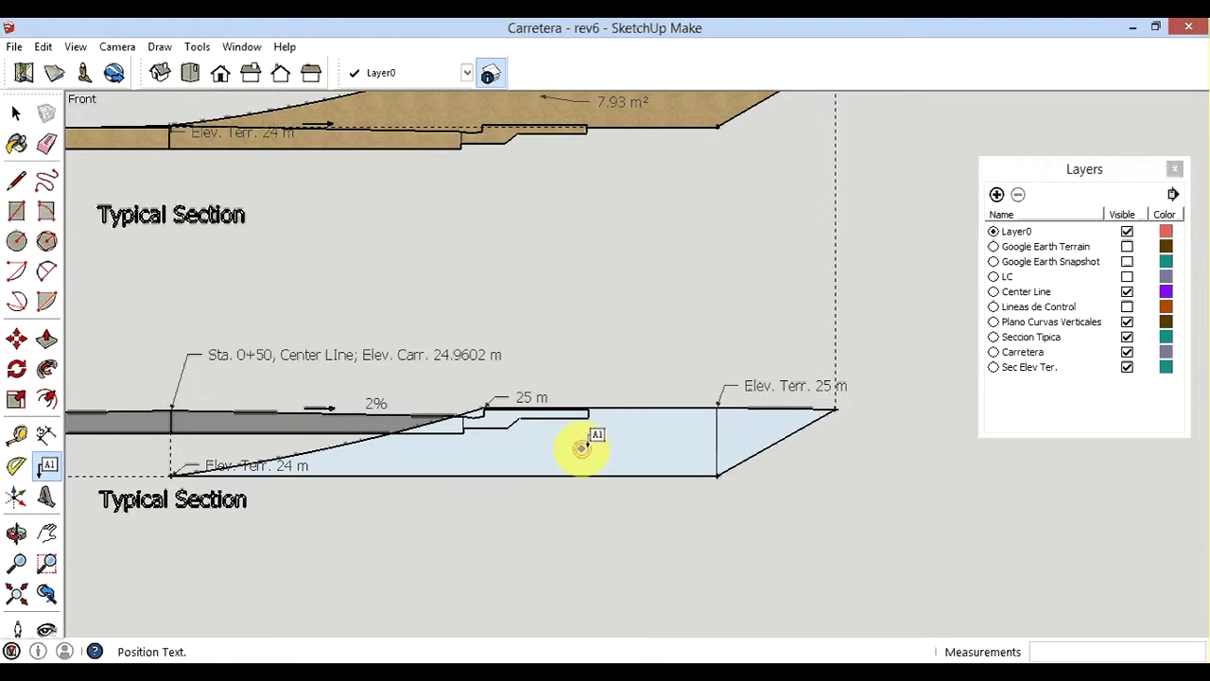
left_click(680, 461)
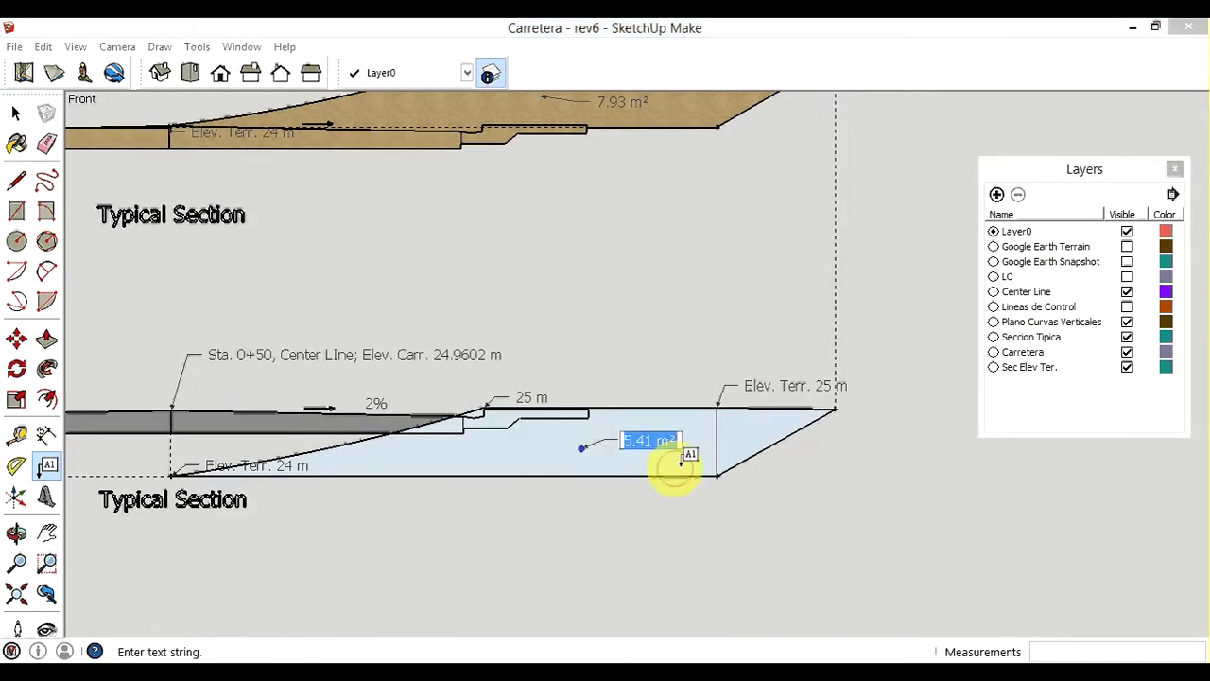
left_click(681, 460)
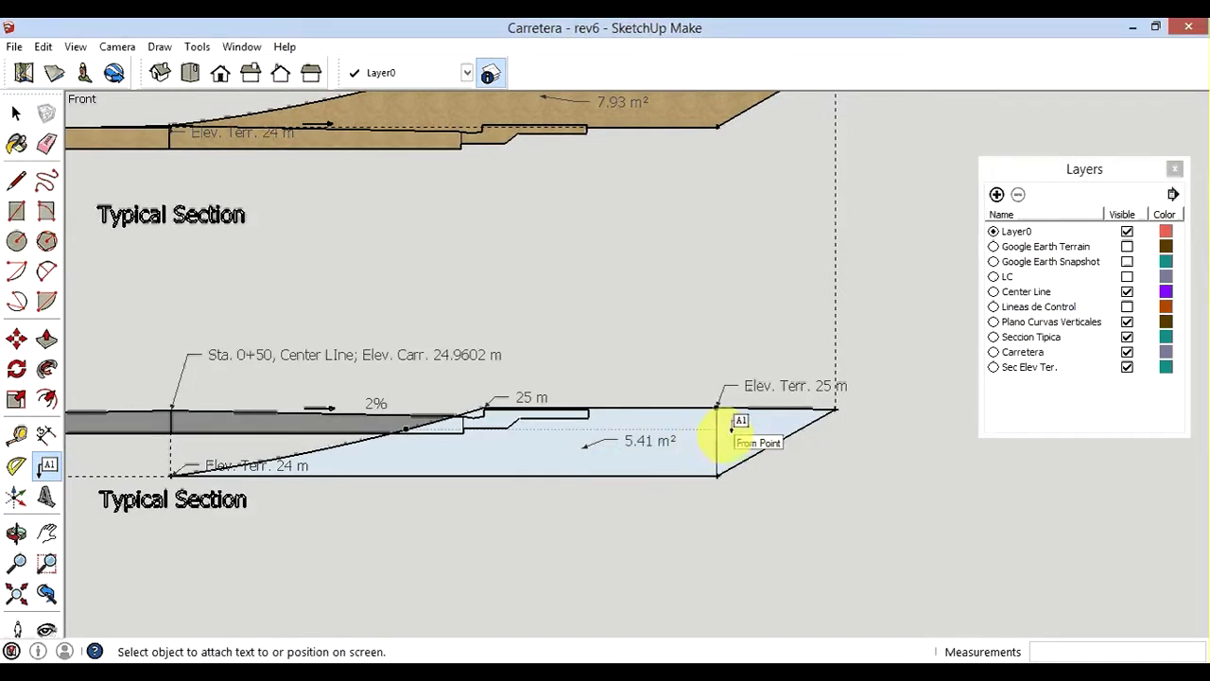
Place the 0.87 m² area label beside the slope triangle and return to the Select tool.
left_click(730, 429)
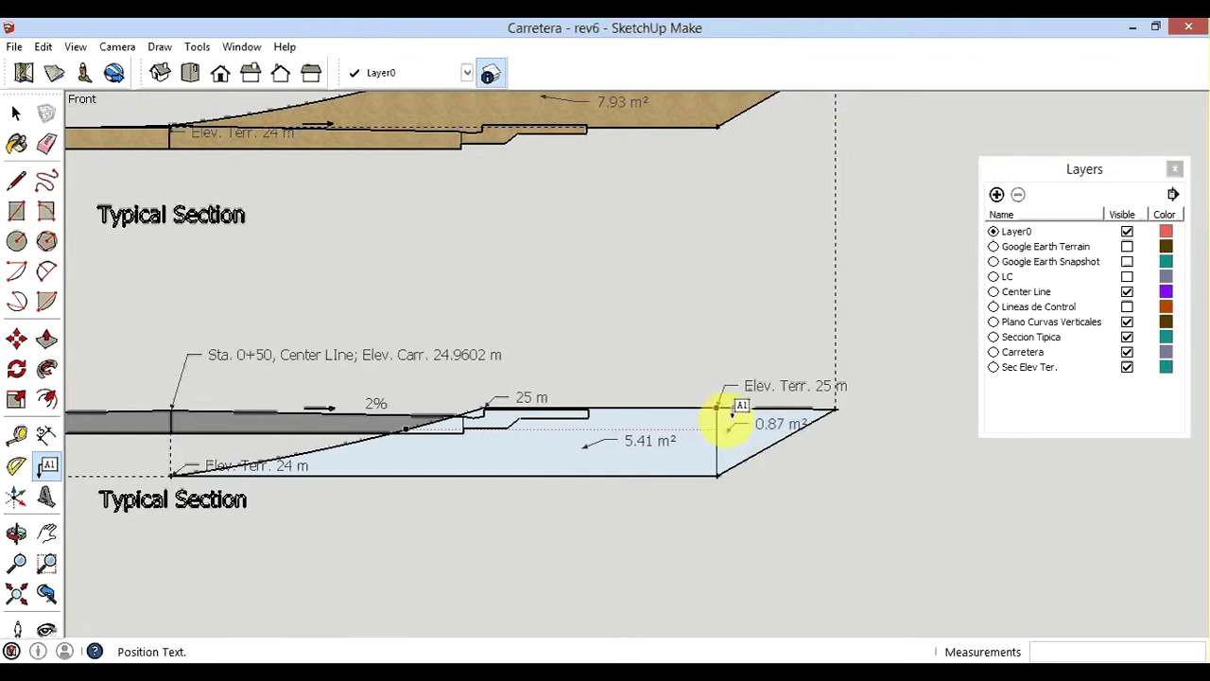
left_click(728, 426)
left_click(799, 469)
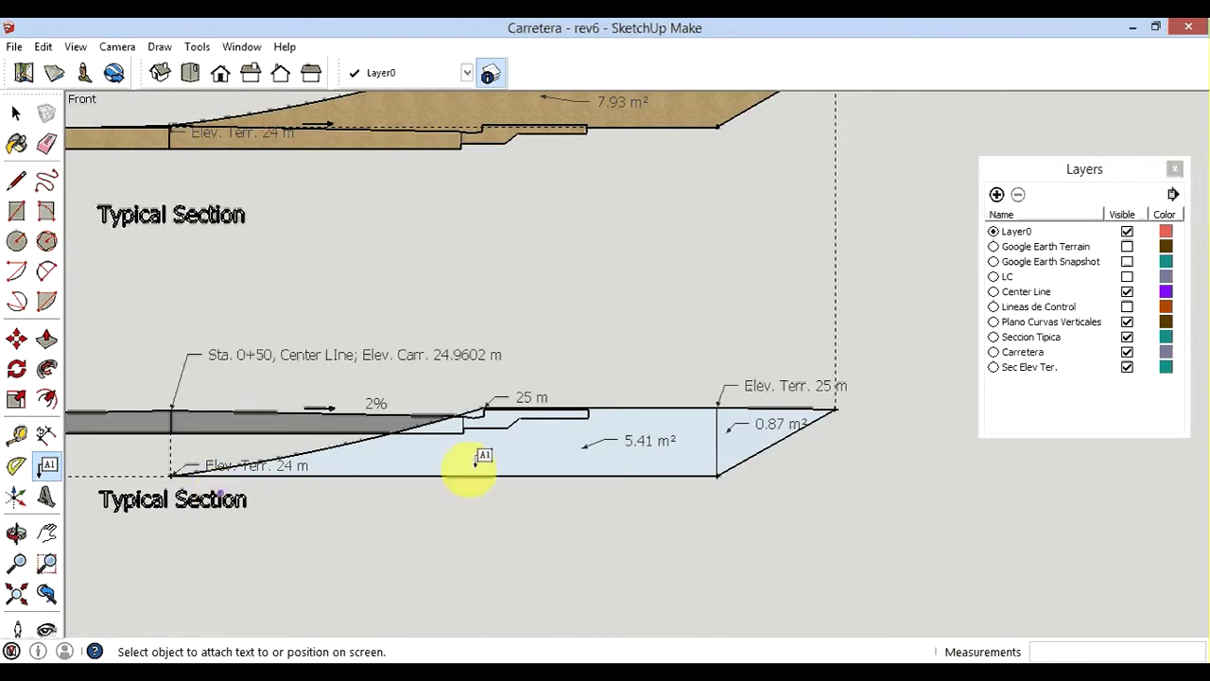
scroll(520, 457, "down", 1)
scroll(527, 457, "down", 2)
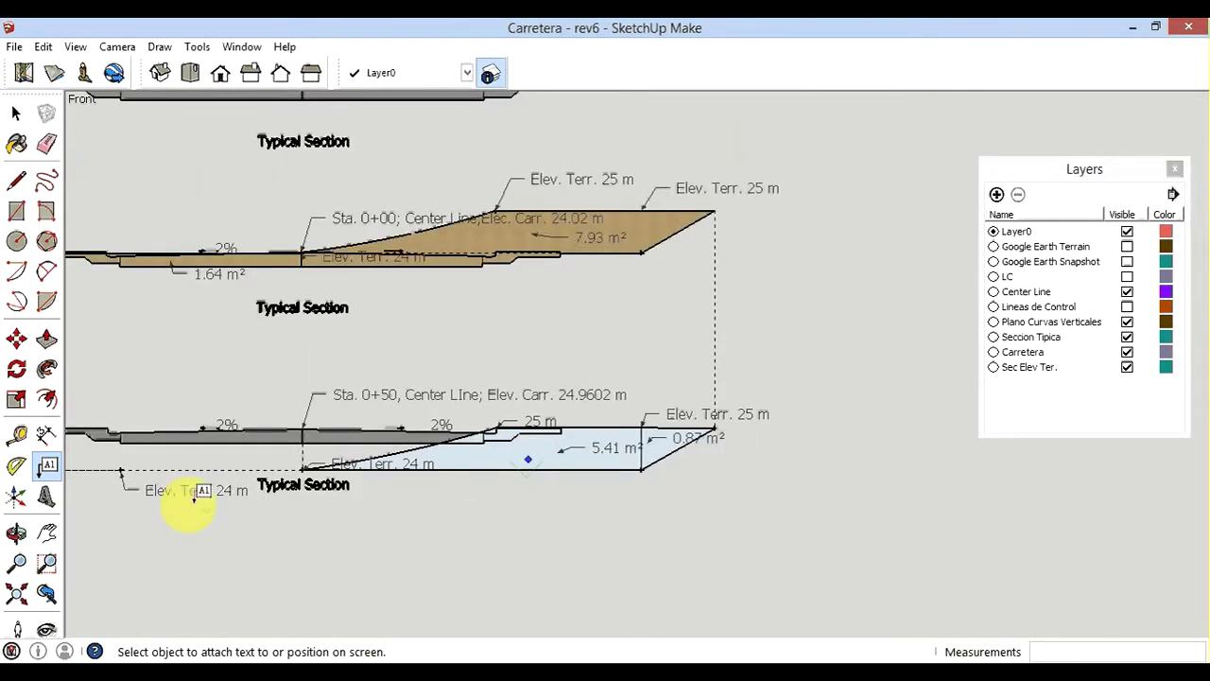
scroll(435, 482, "down", 2)
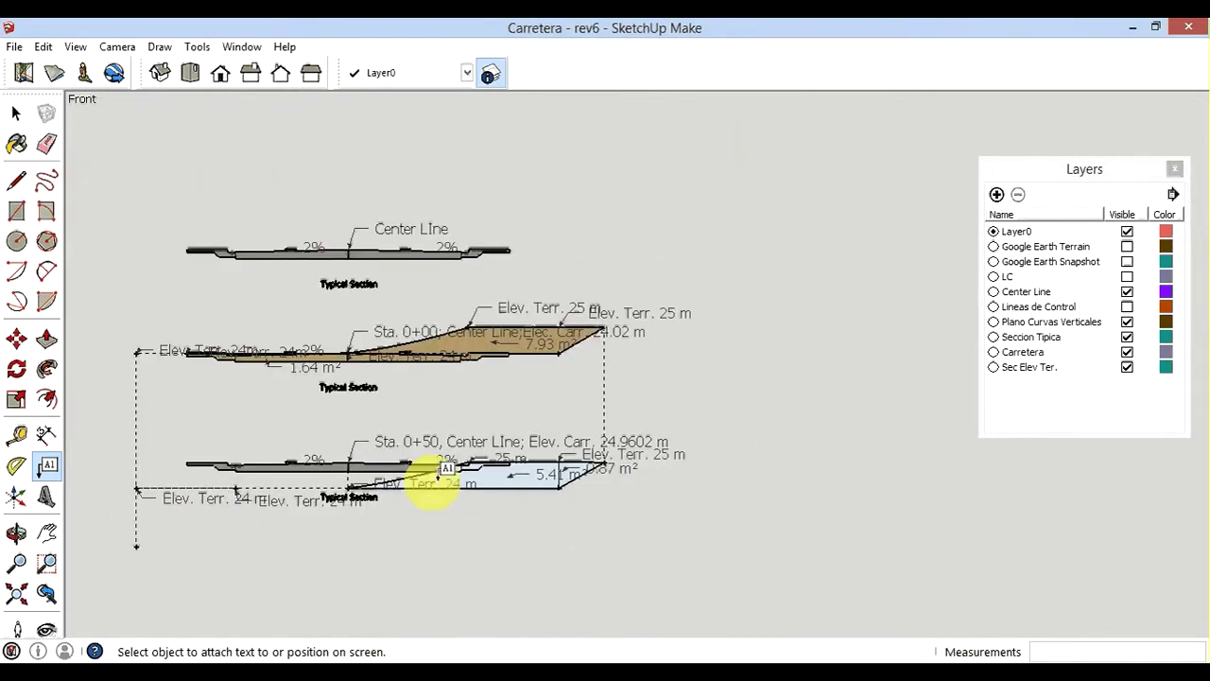
scroll(472, 477, "up", 2)
scroll(502, 475, "up", 1)
scroll(501, 477, "up", 1)
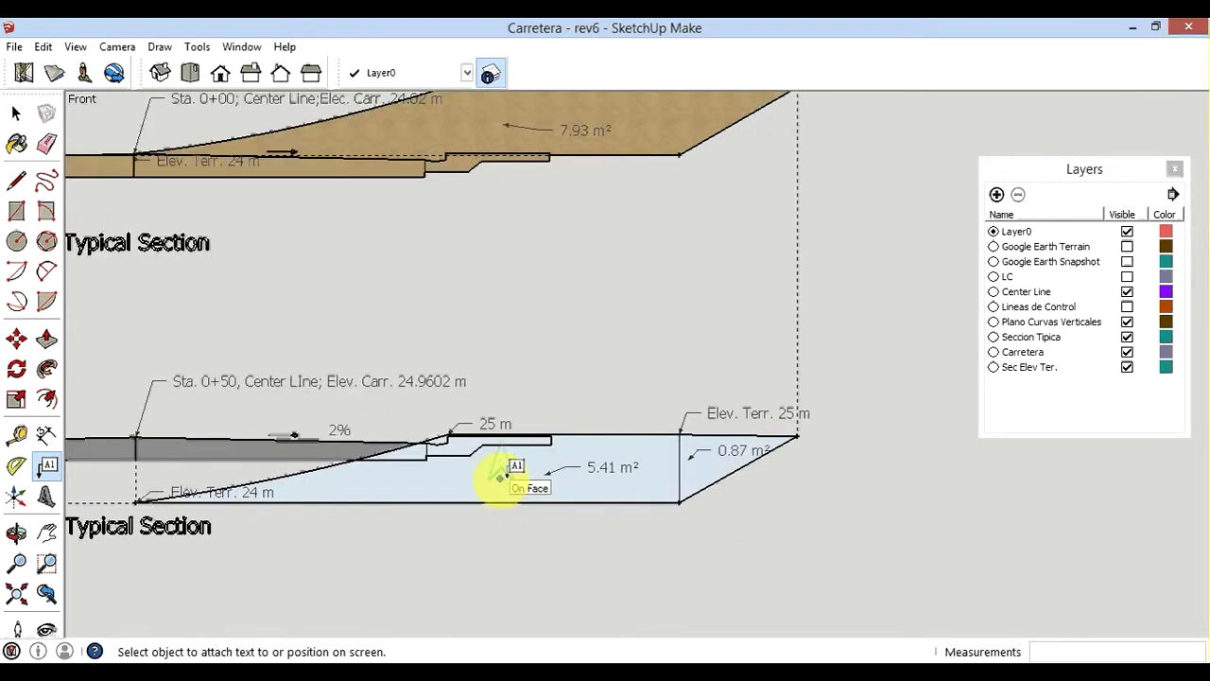
left_click(500, 477)
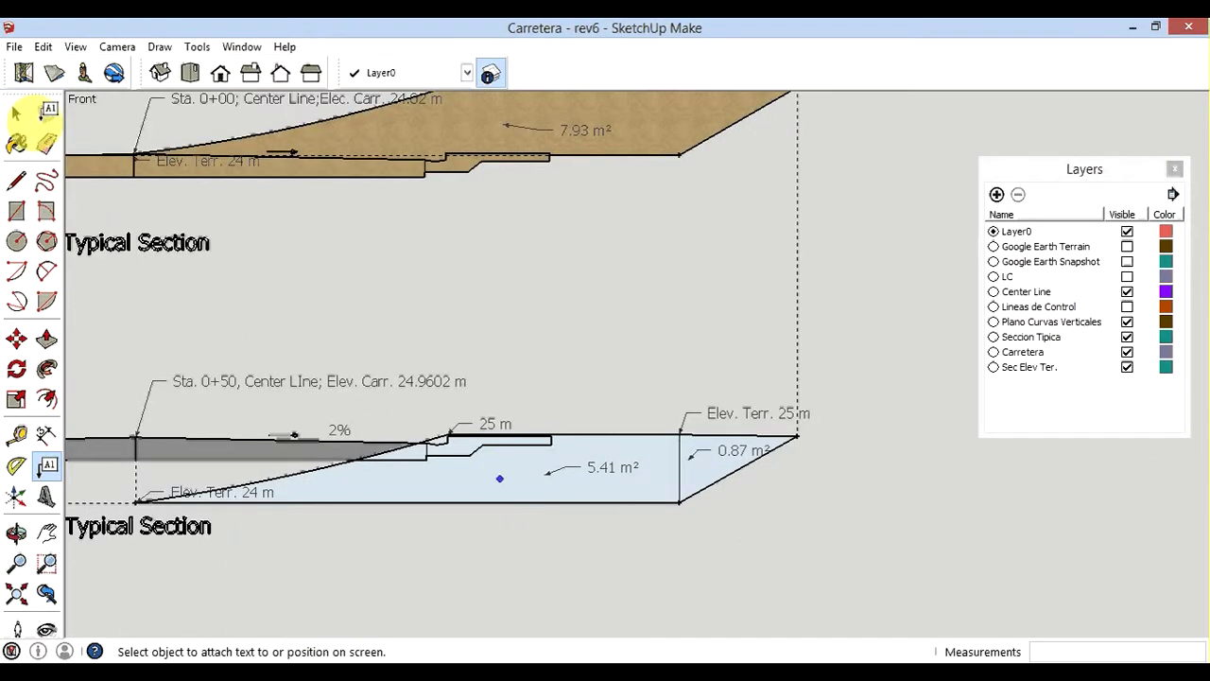
left_click(17, 114)
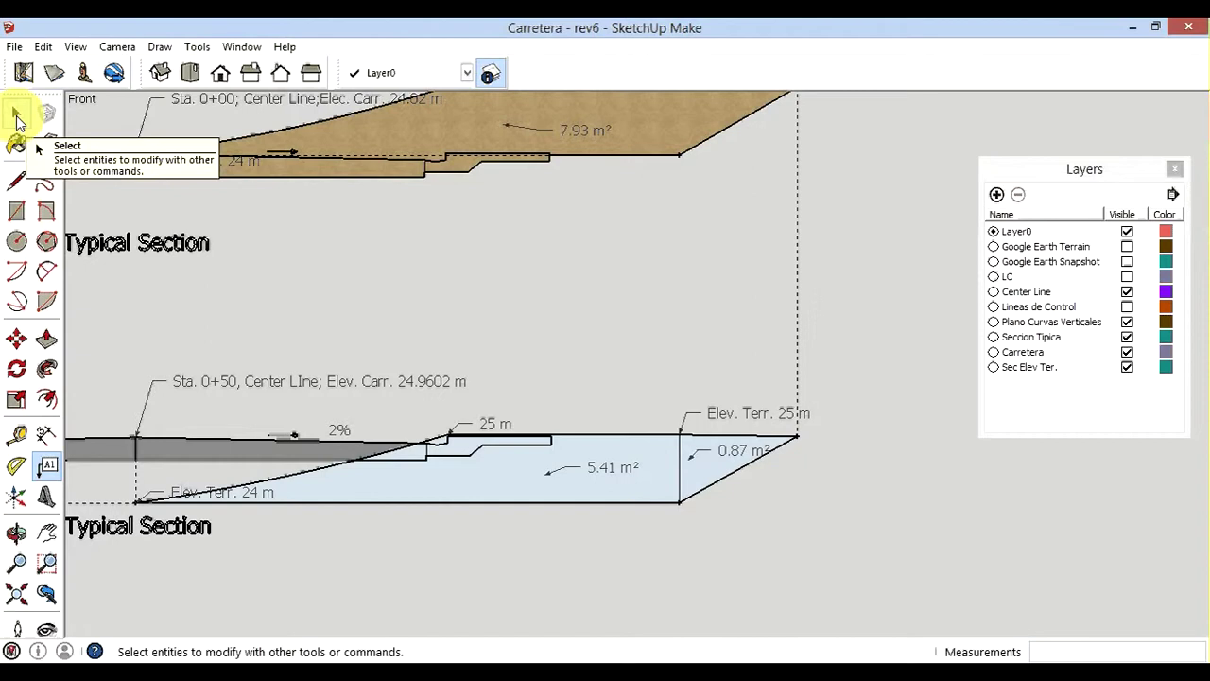
Paint the 5.41 m² face and the 0.87 m² triangle with Groundcover_Sand.
left_click(38, 215)
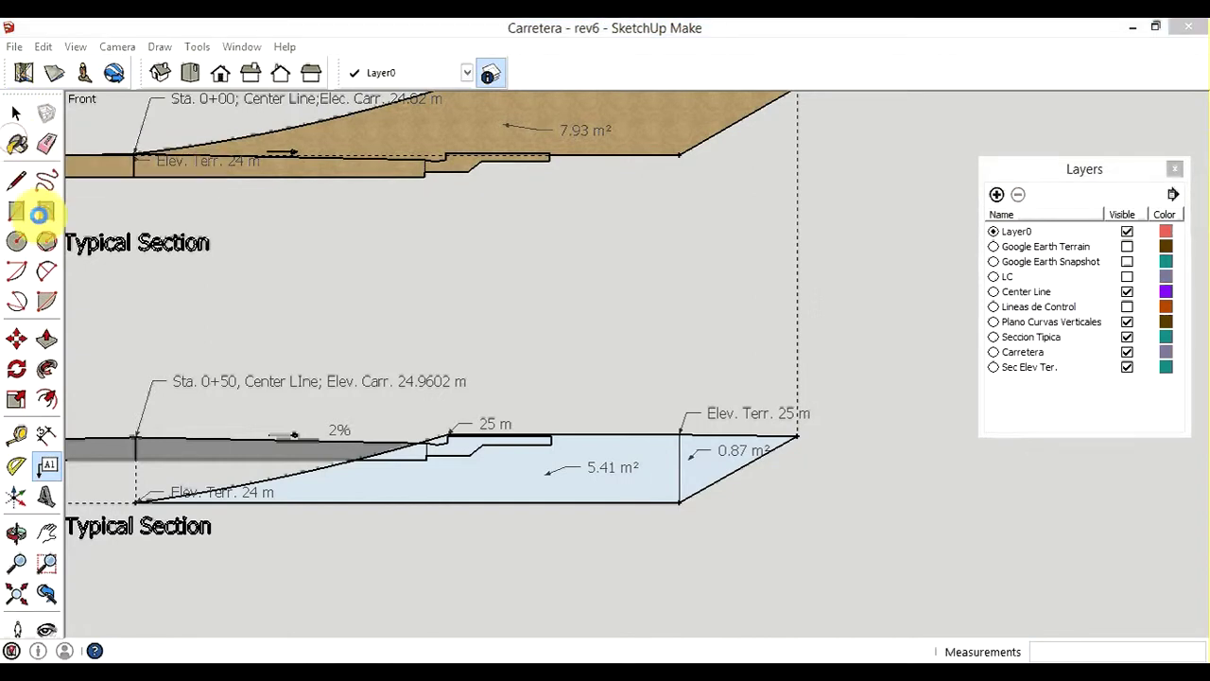
key("b")
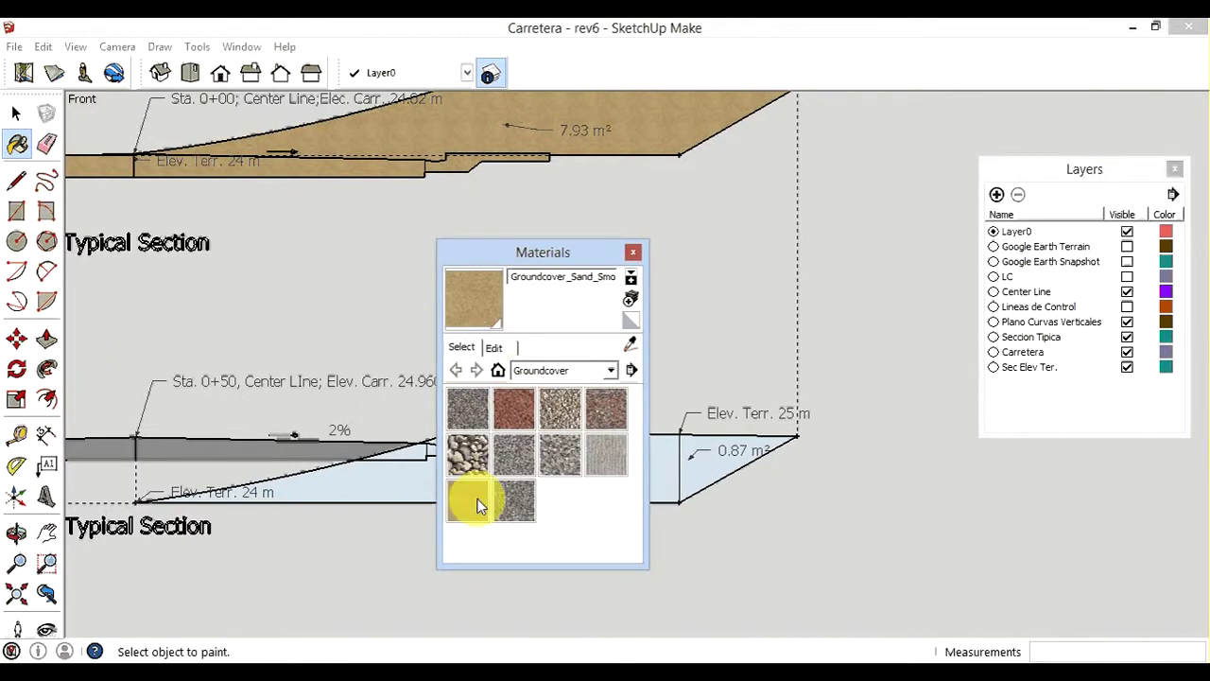
left_click(477, 505)
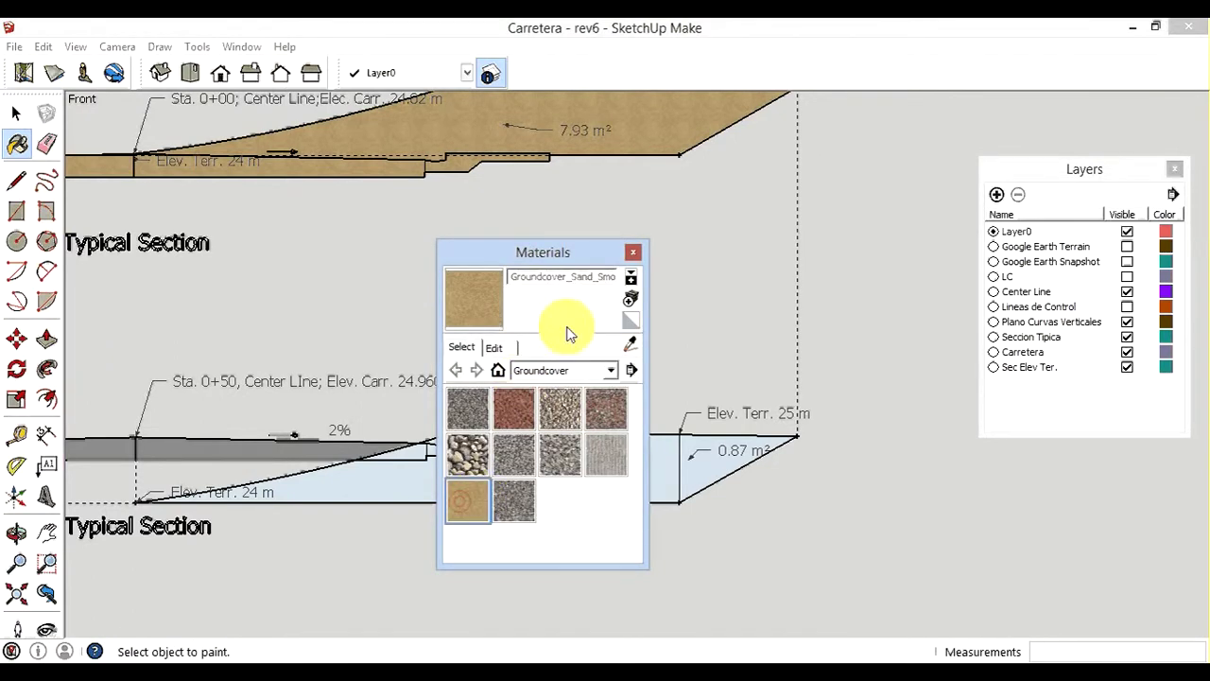
left_click(634, 253)
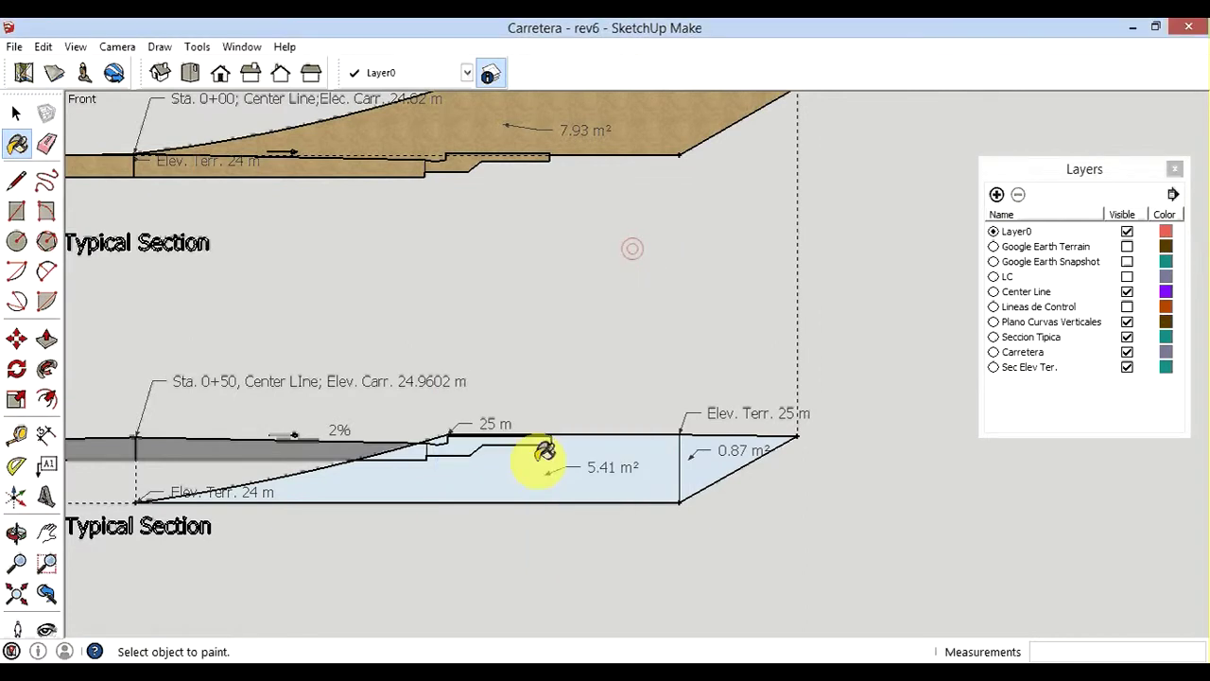
left_click(511, 474)
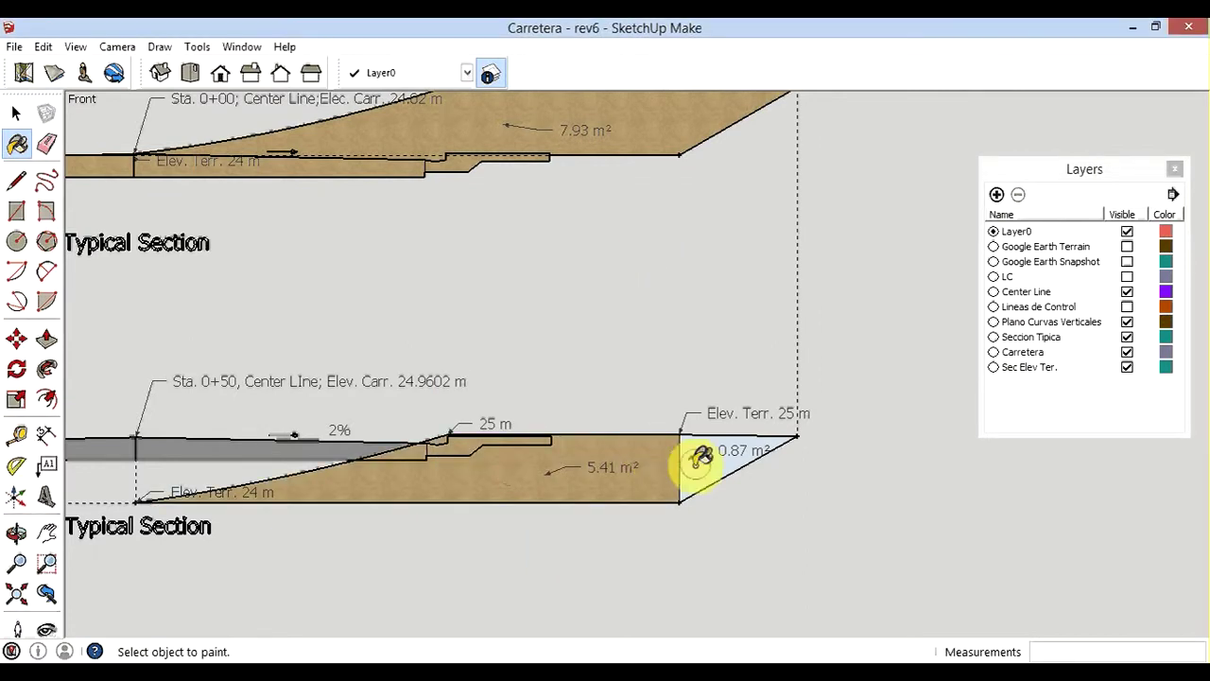
left_click(697, 458)
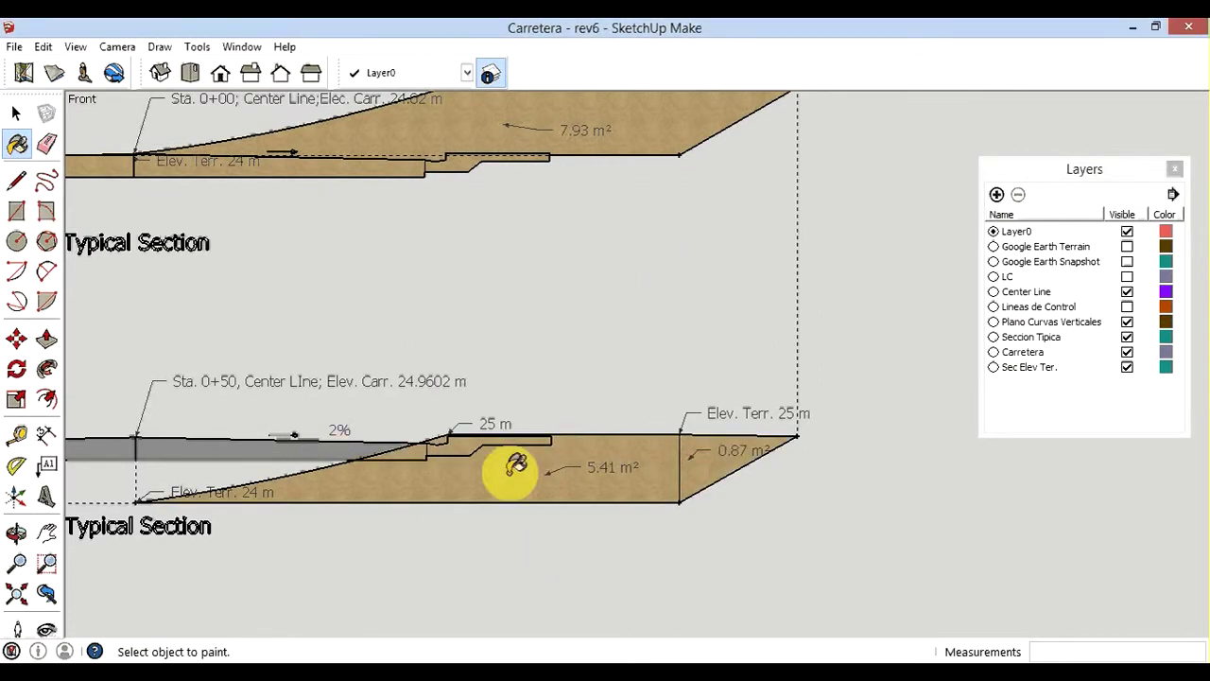
scroll(529, 465, "down", 1)
scroll(605, 452, "down", 1)
scroll(624, 438, "down", 1)
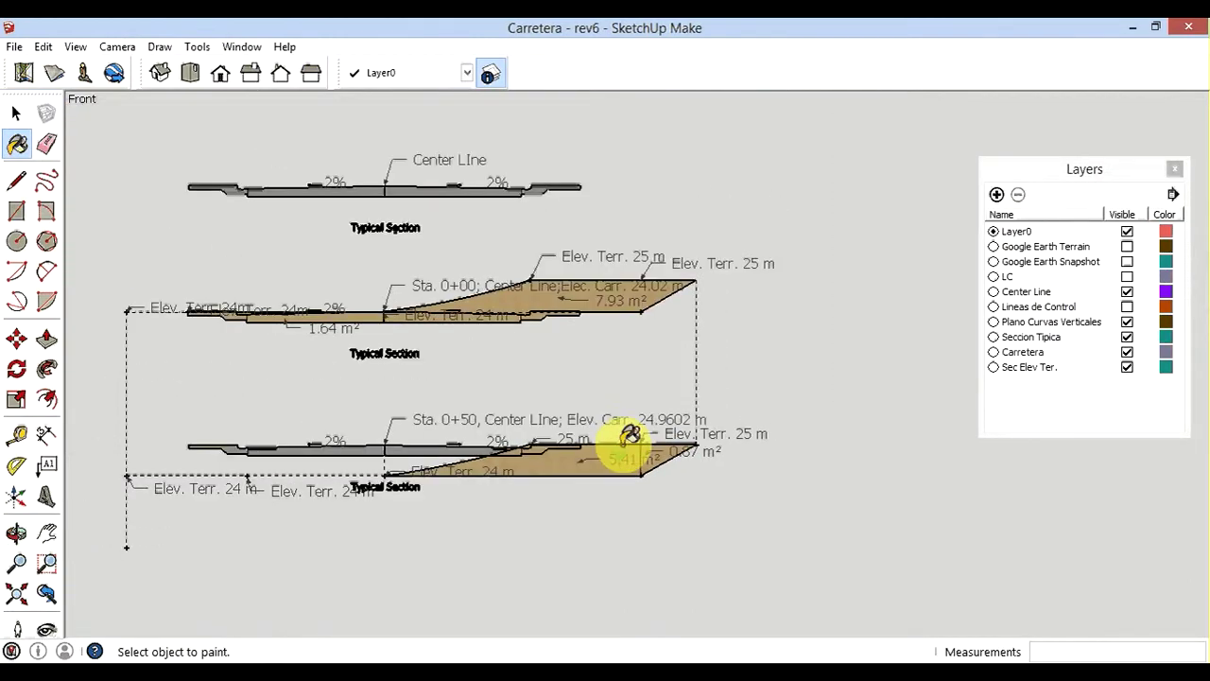
scroll(408, 479, "up", 1)
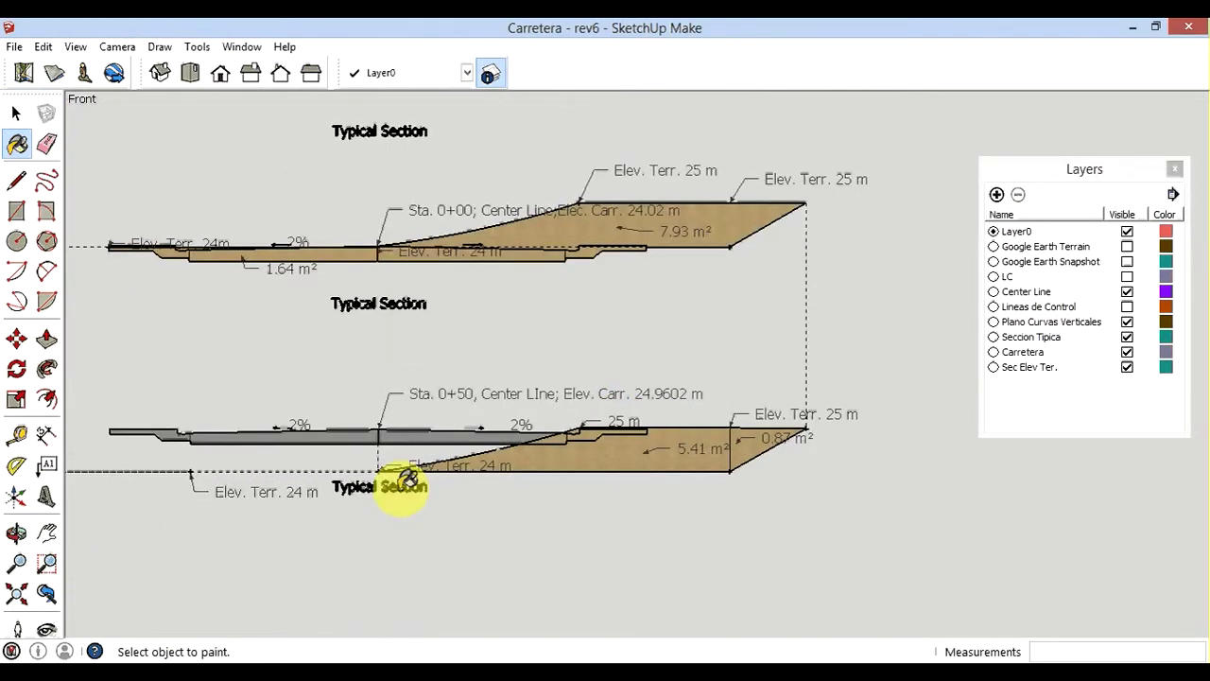
scroll(408, 480, "up", 1)
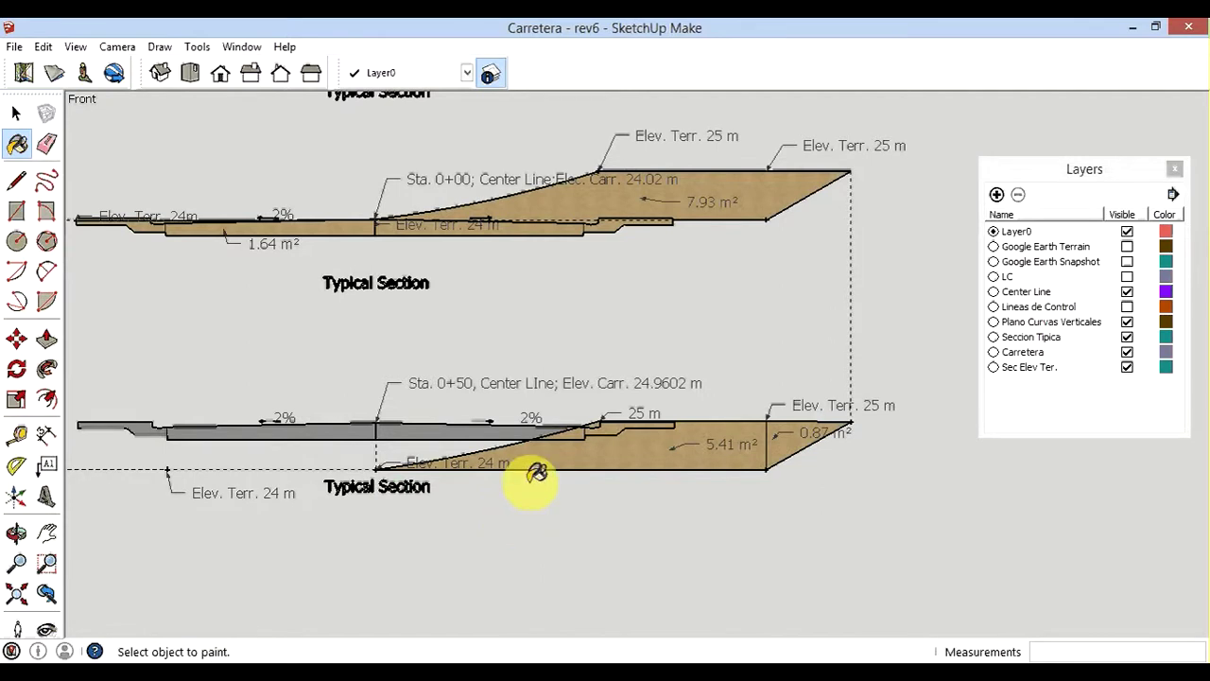
scroll(537, 473, "down", 1)
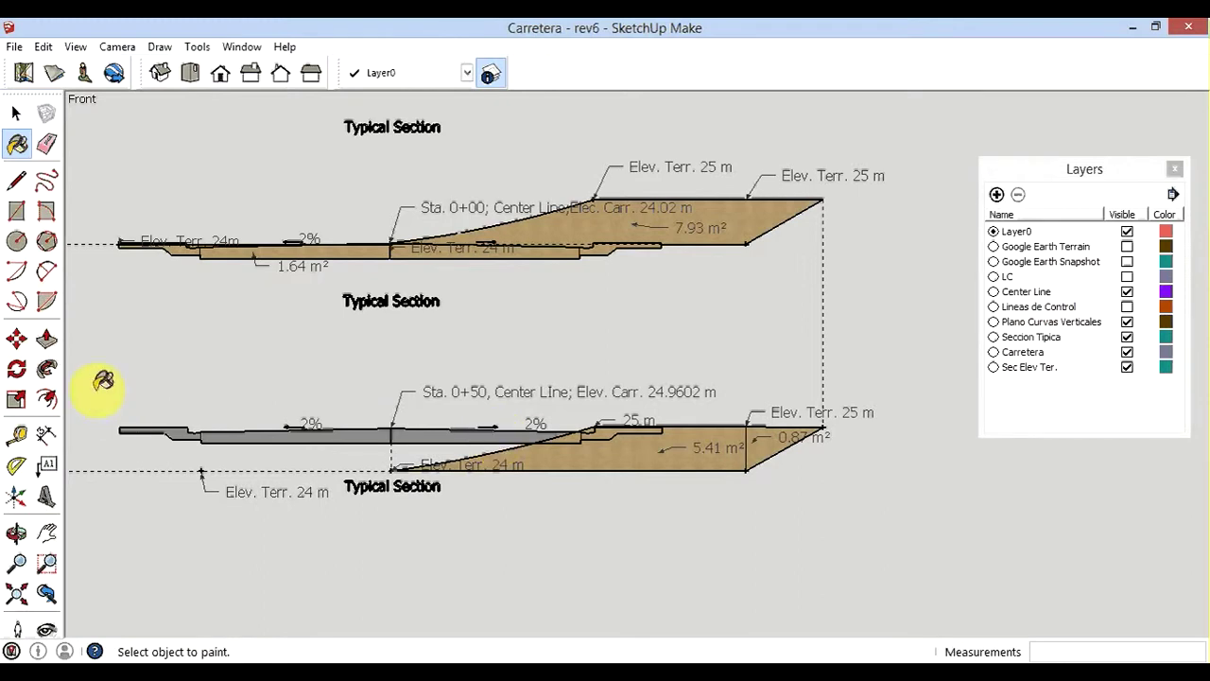
left_click(26, 194)
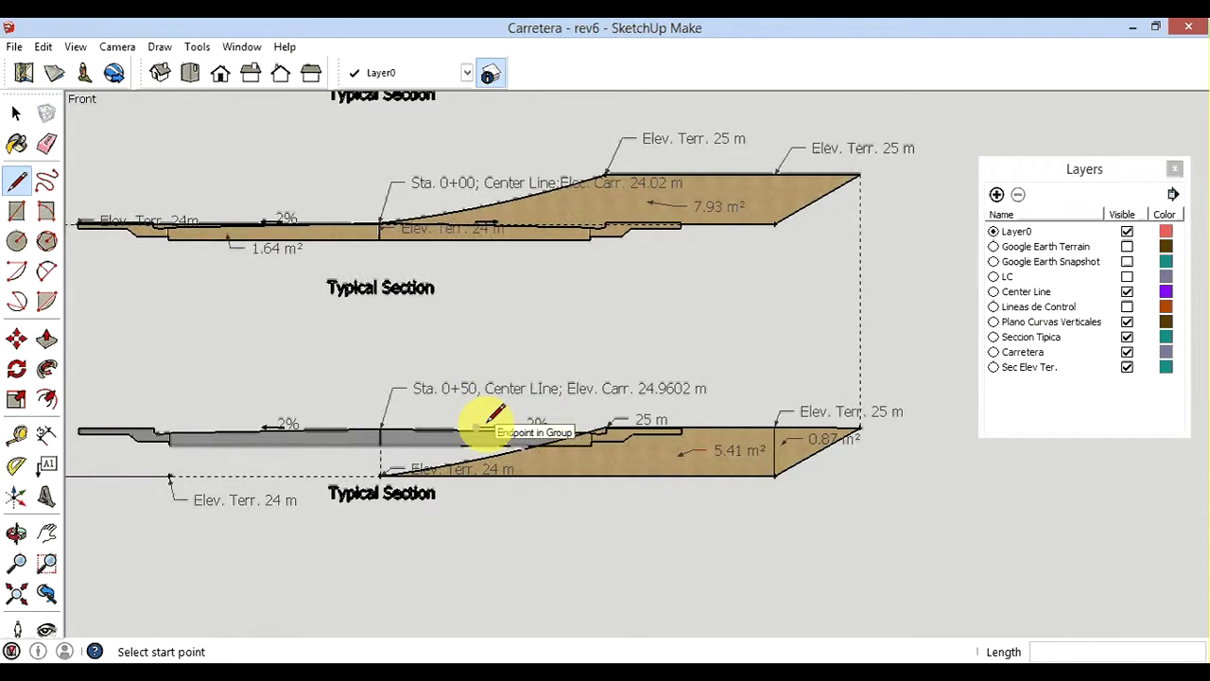
scroll(490, 421, "up", 2)
scroll(562, 427, "up", 2)
Draw an edge from the slope–road intersection to the road's center line.
scroll(561, 427, "up", 2)
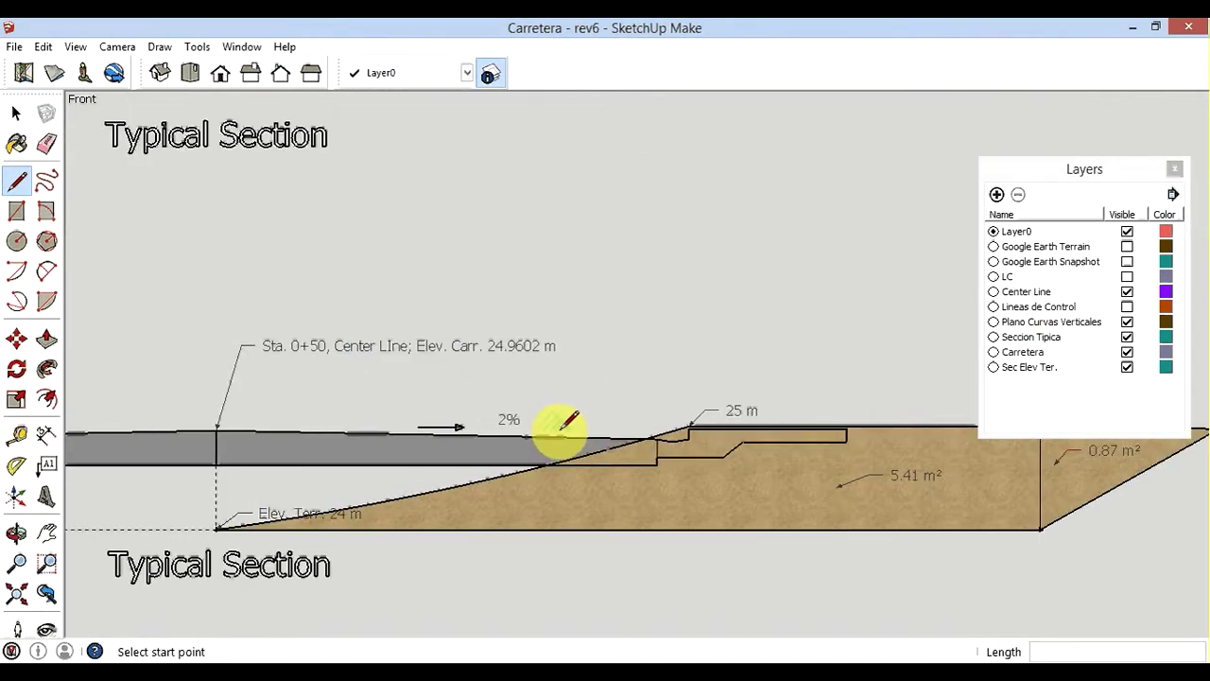
scroll(561, 427, "up", 2)
scroll(677, 452, "up", 2)
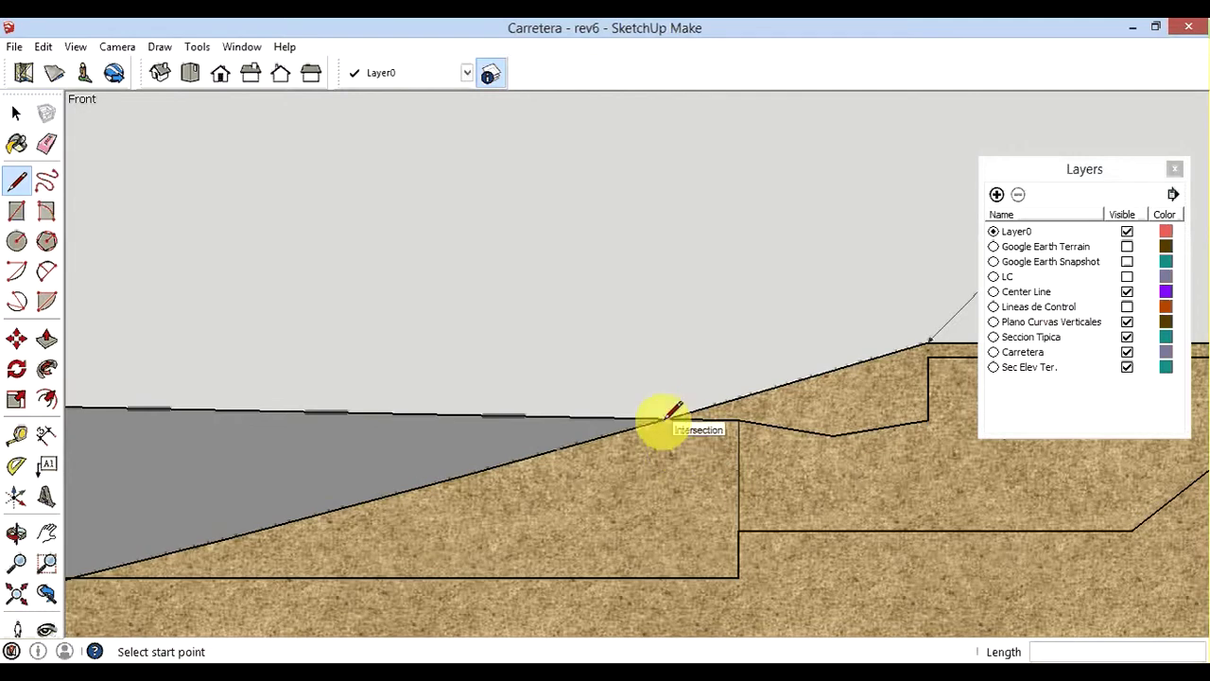
left_click(664, 417)
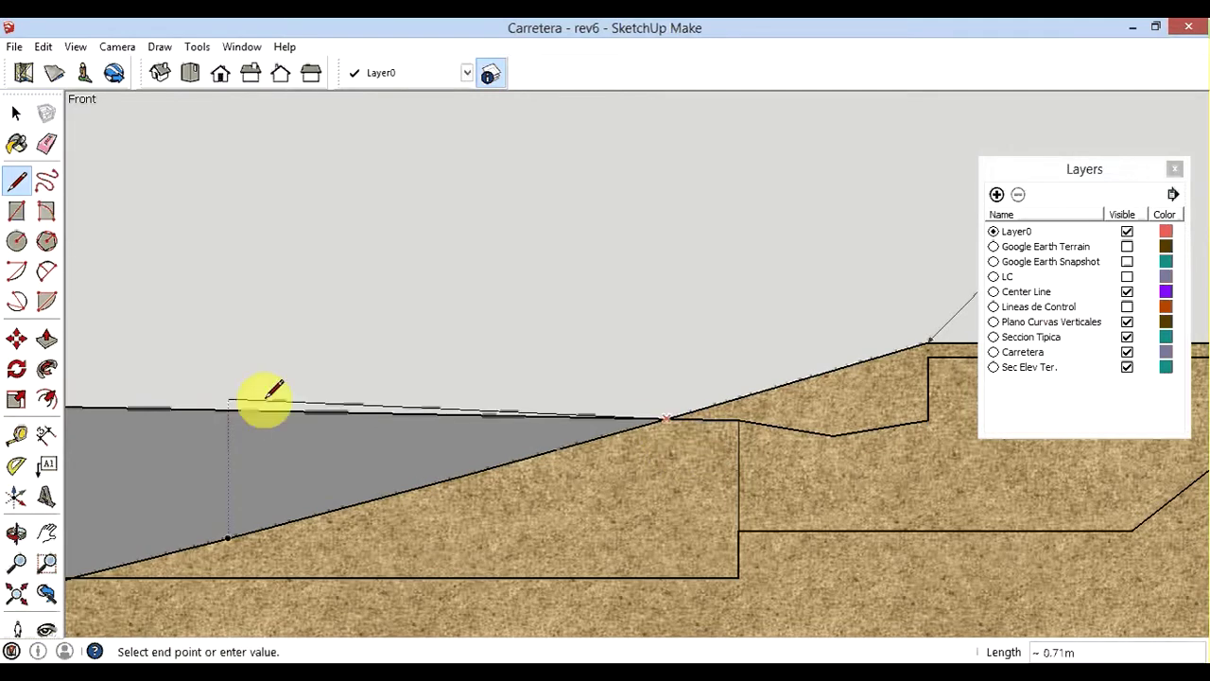
scroll(486, 397, "down", 3)
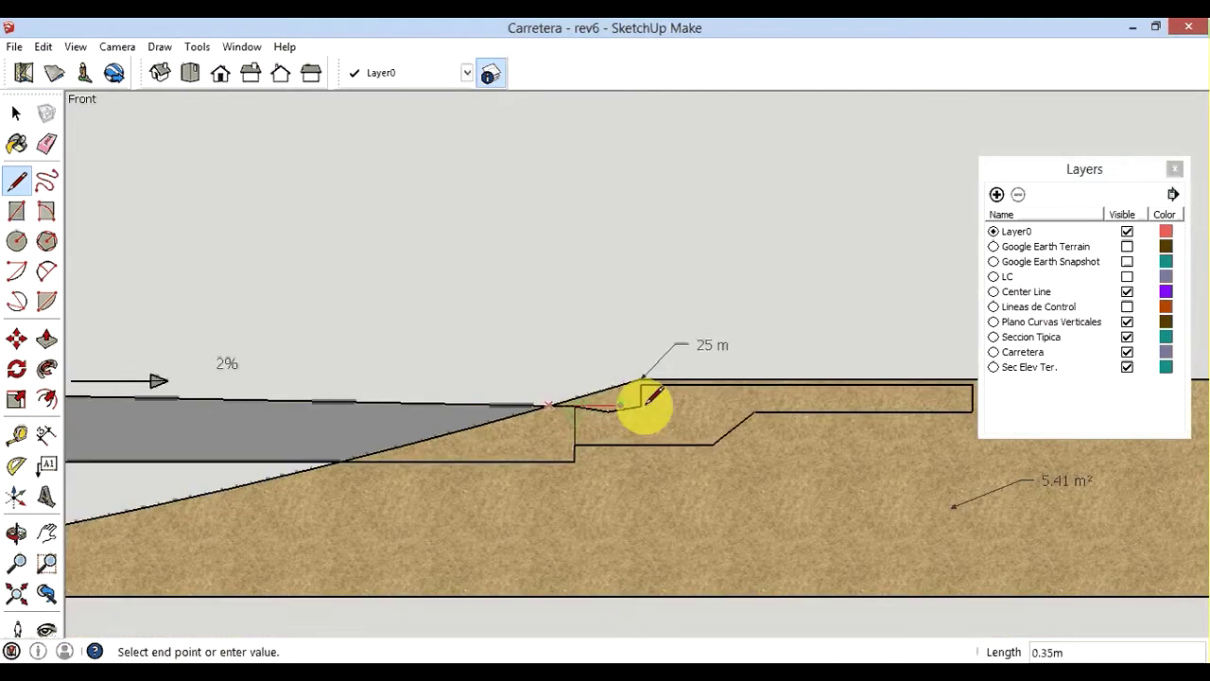
scroll(662, 407, "down", 3)
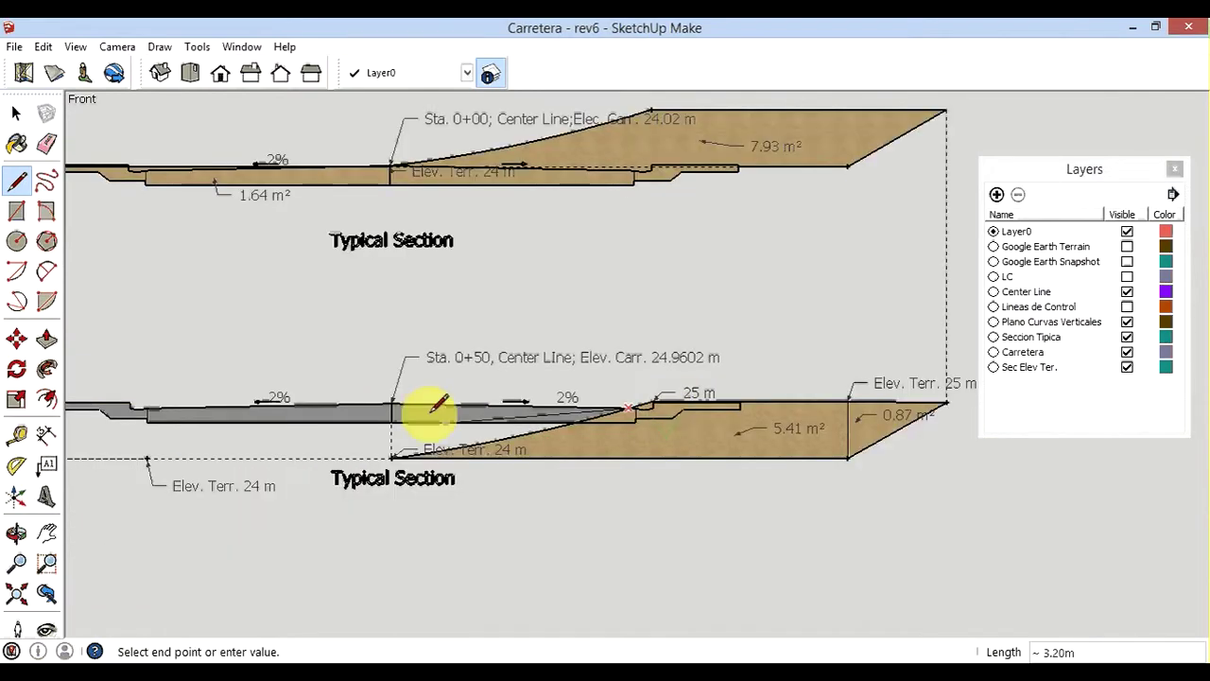
scroll(392, 406, "up", 3)
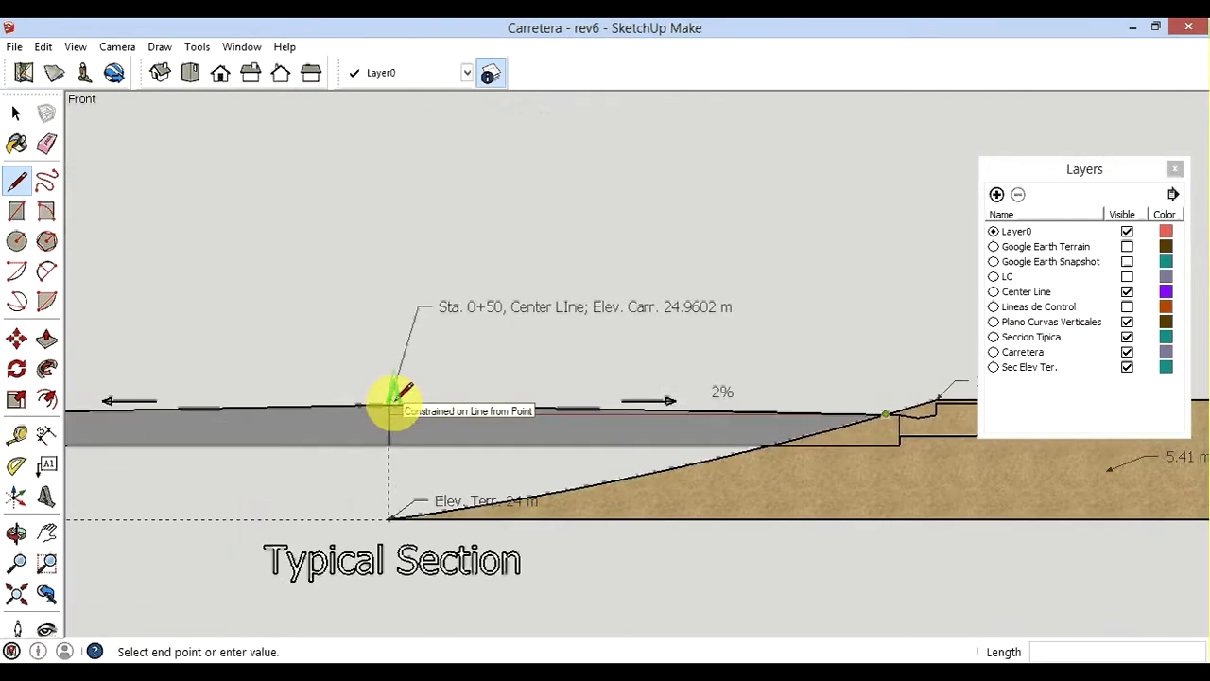
scroll(392, 405, "up", 3)
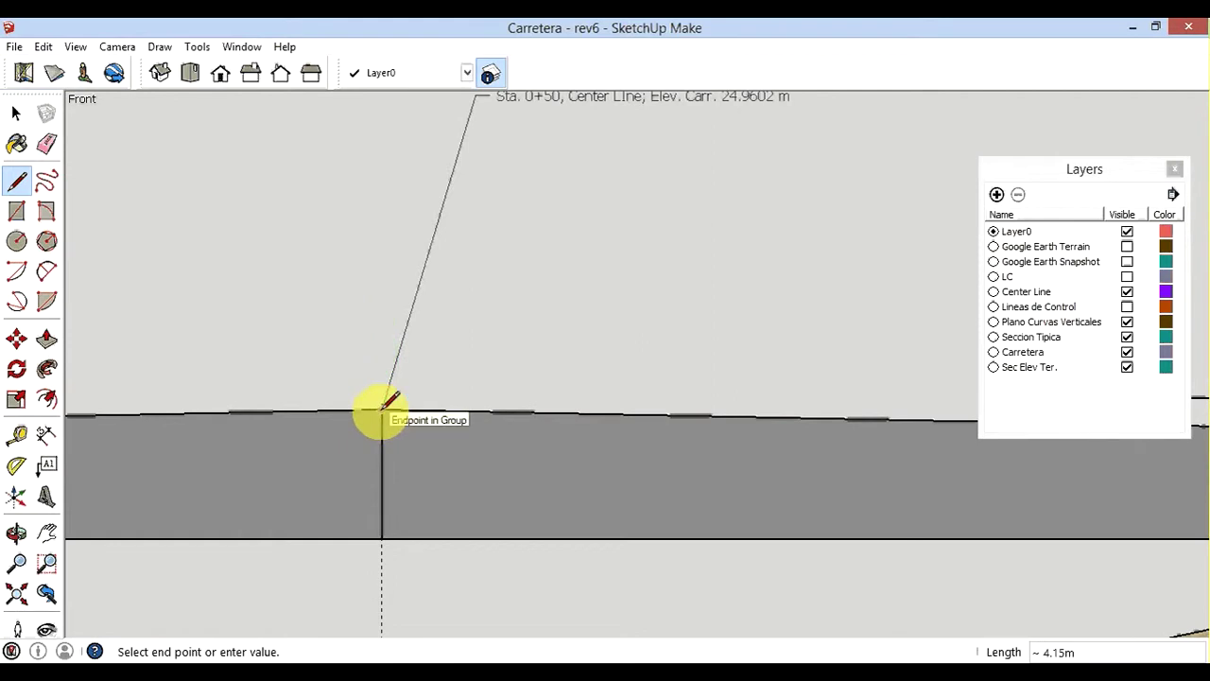
left_click(388, 405)
Draw an edge from the center line over to the slope's top point.
scroll(374, 406, "down", 1)
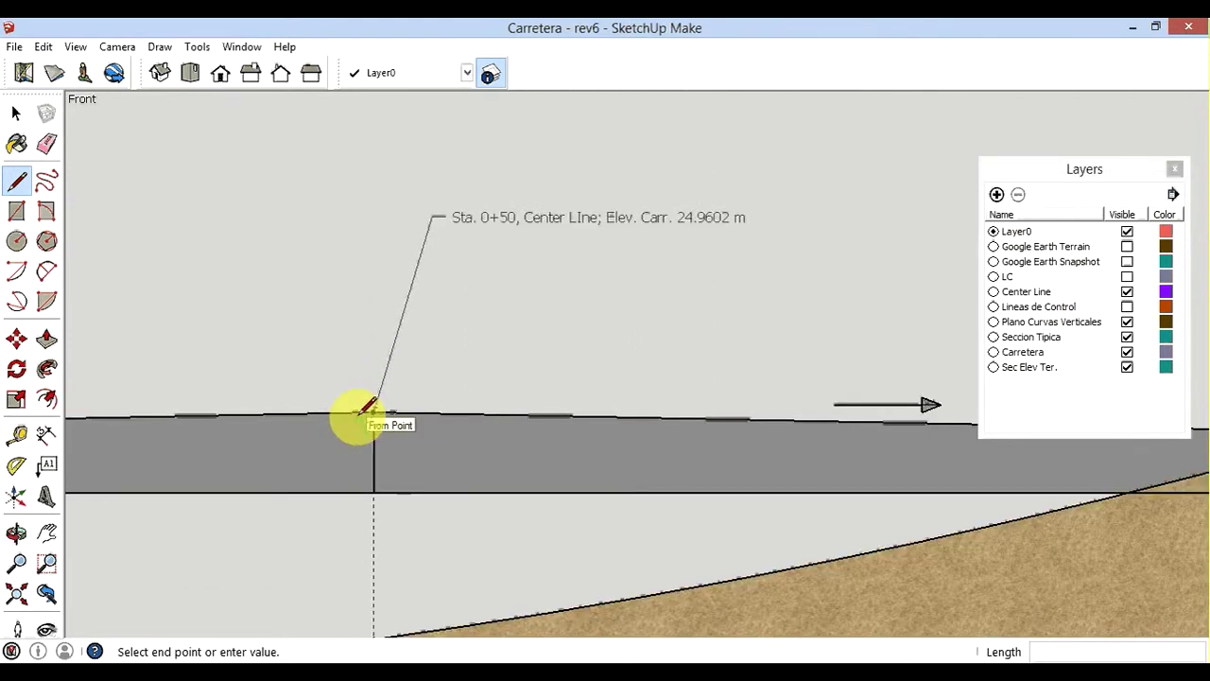
scroll(361, 412, "down", 1)
scroll(359, 413, "down", 1)
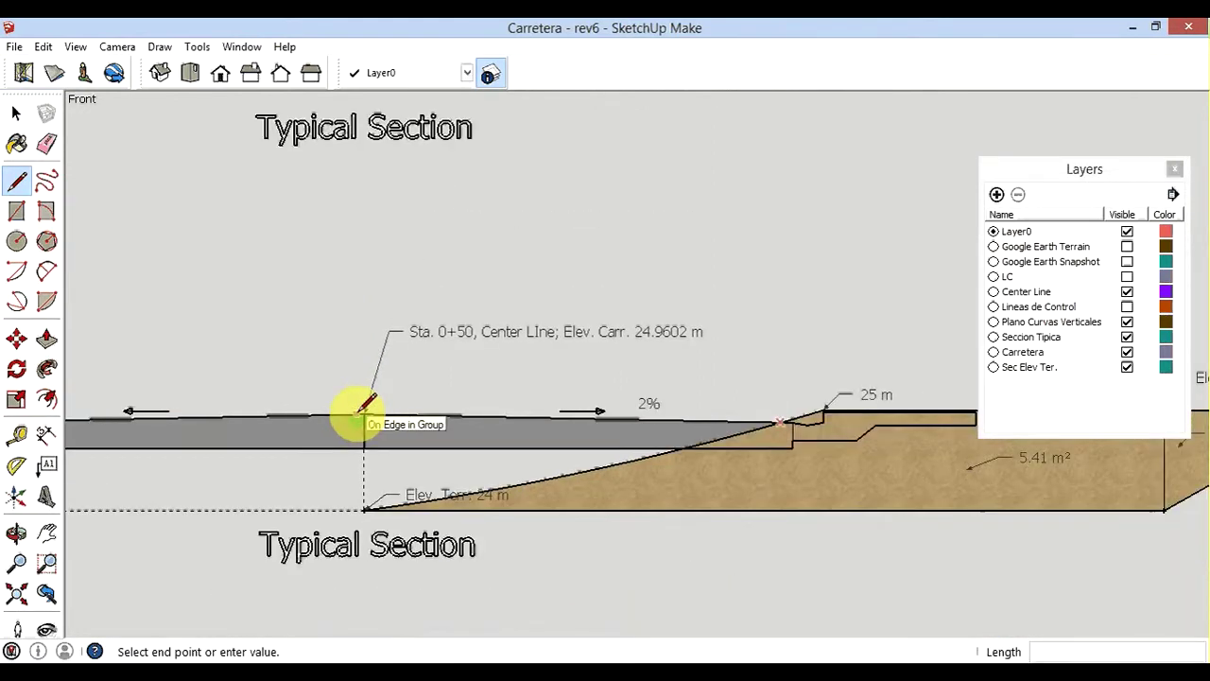
left_click(363, 412)
left_click(777, 422)
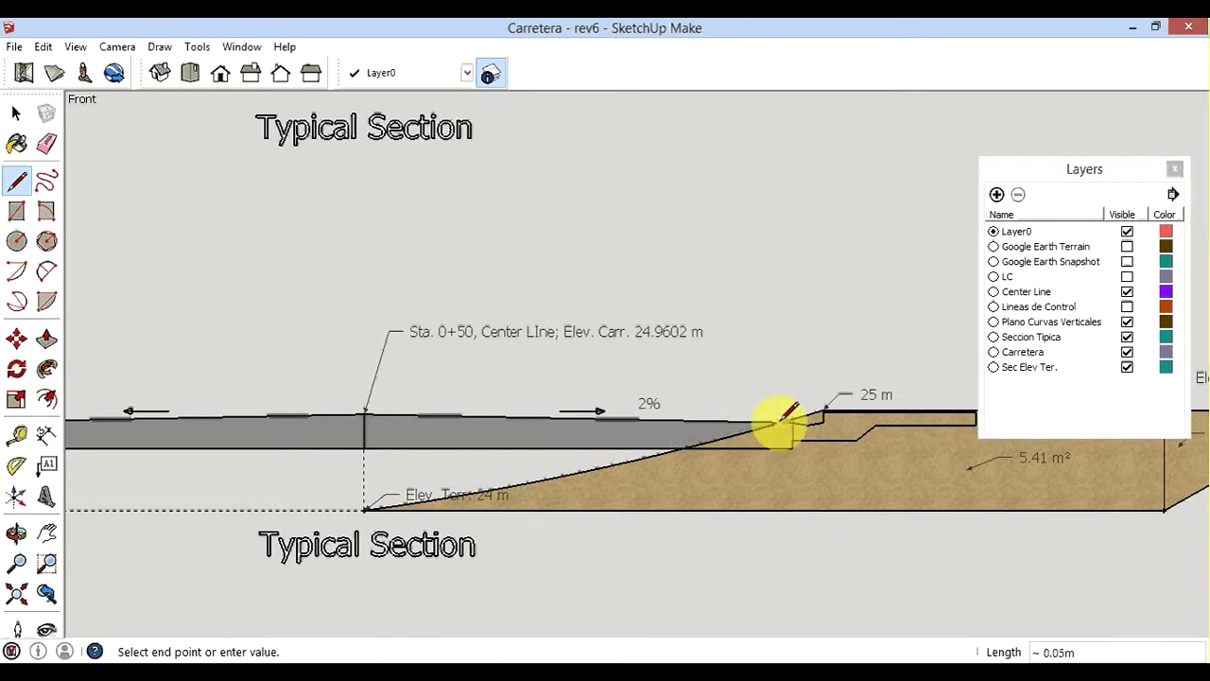
left_click(781, 418)
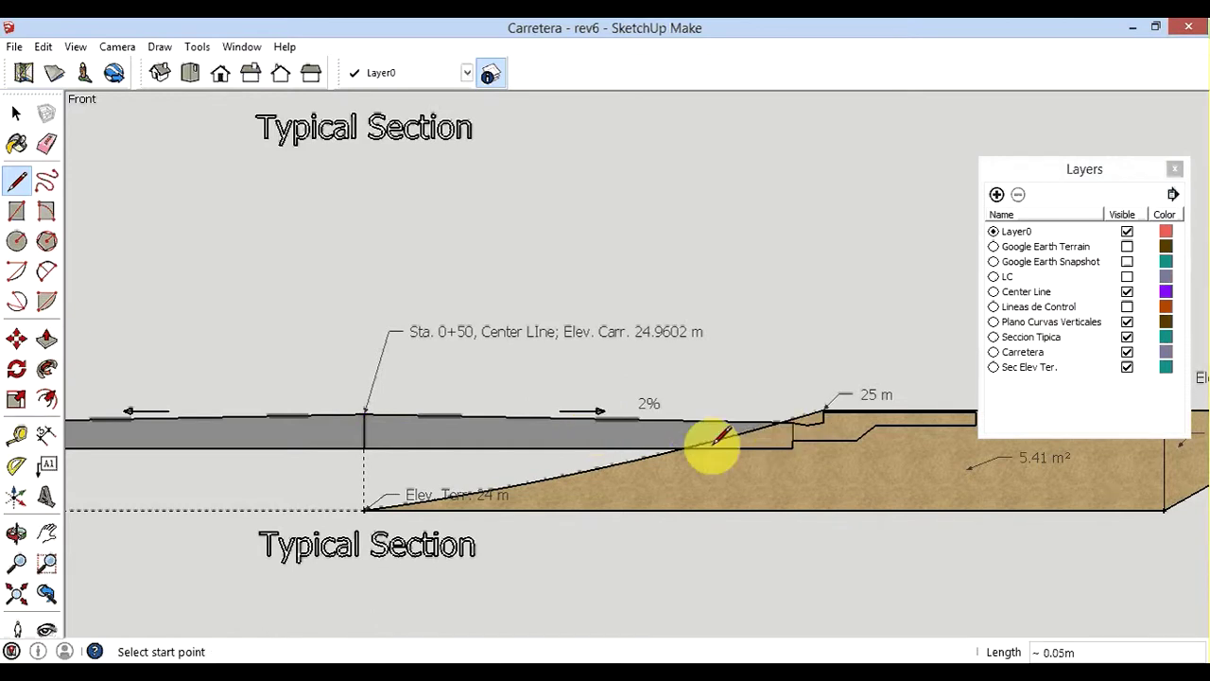
Start a new edge where the slope meets the road's underside, then zoom out.
scroll(674, 445, "up", 2)
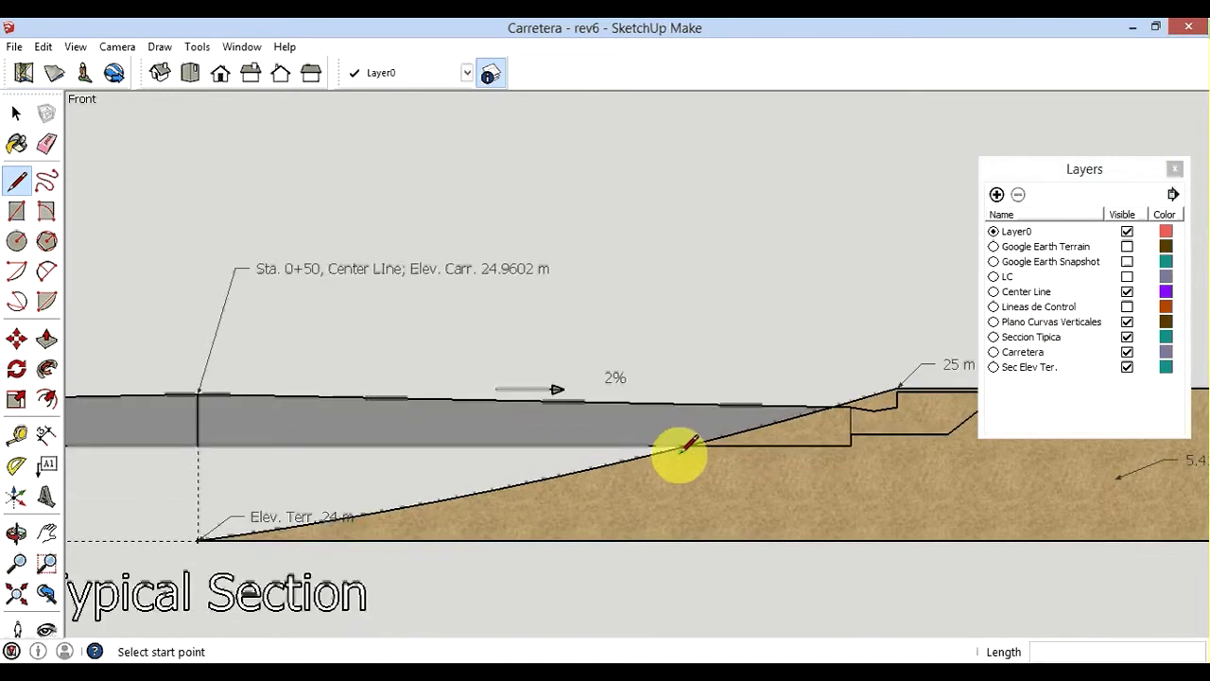
scroll(673, 445, "up", 2)
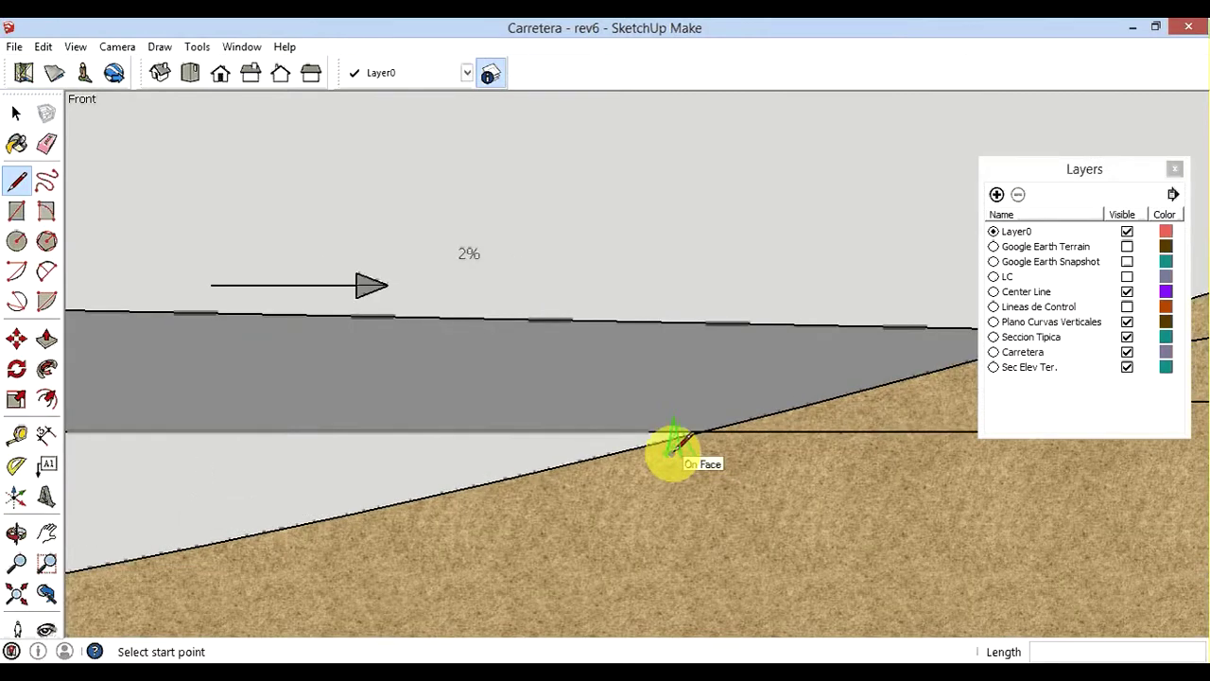
scroll(673, 445, "up", 1)
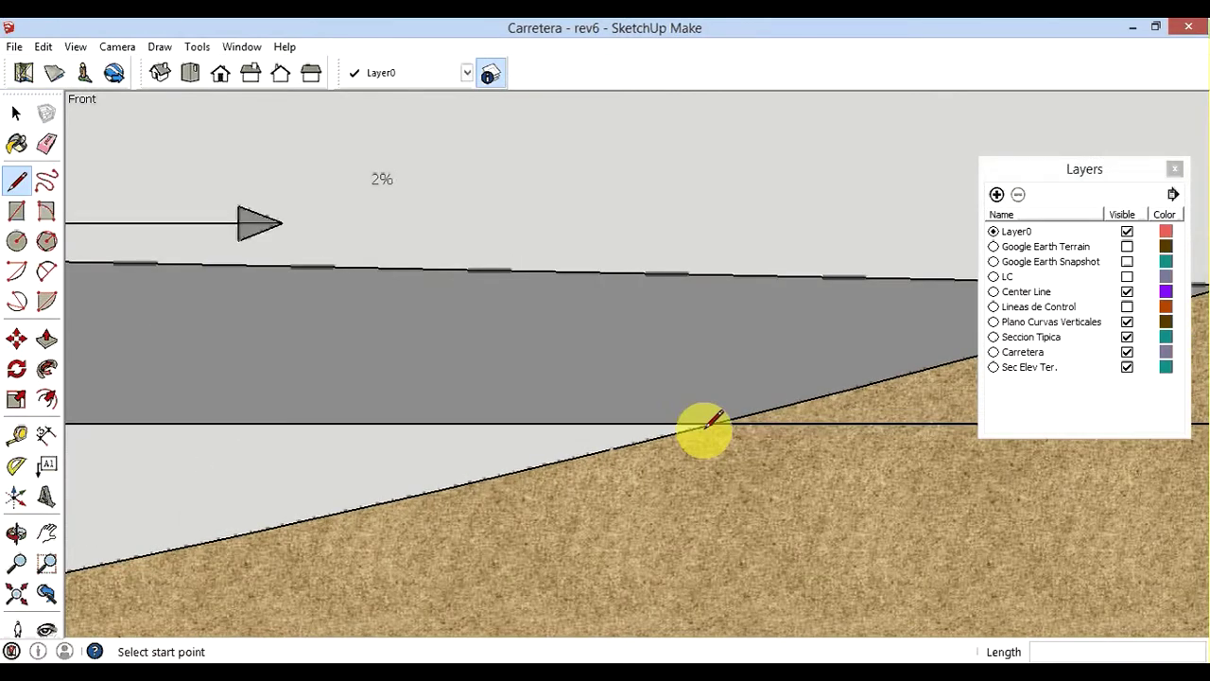
left_click(705, 424)
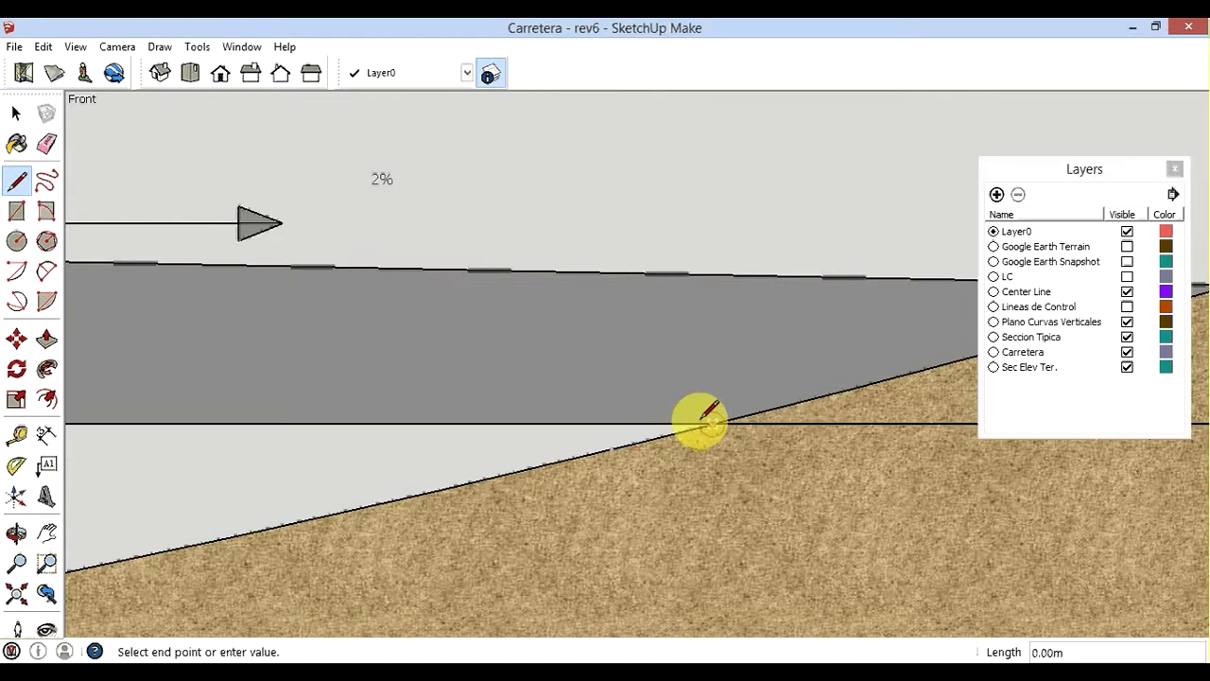
scroll(605, 395, "down", 3)
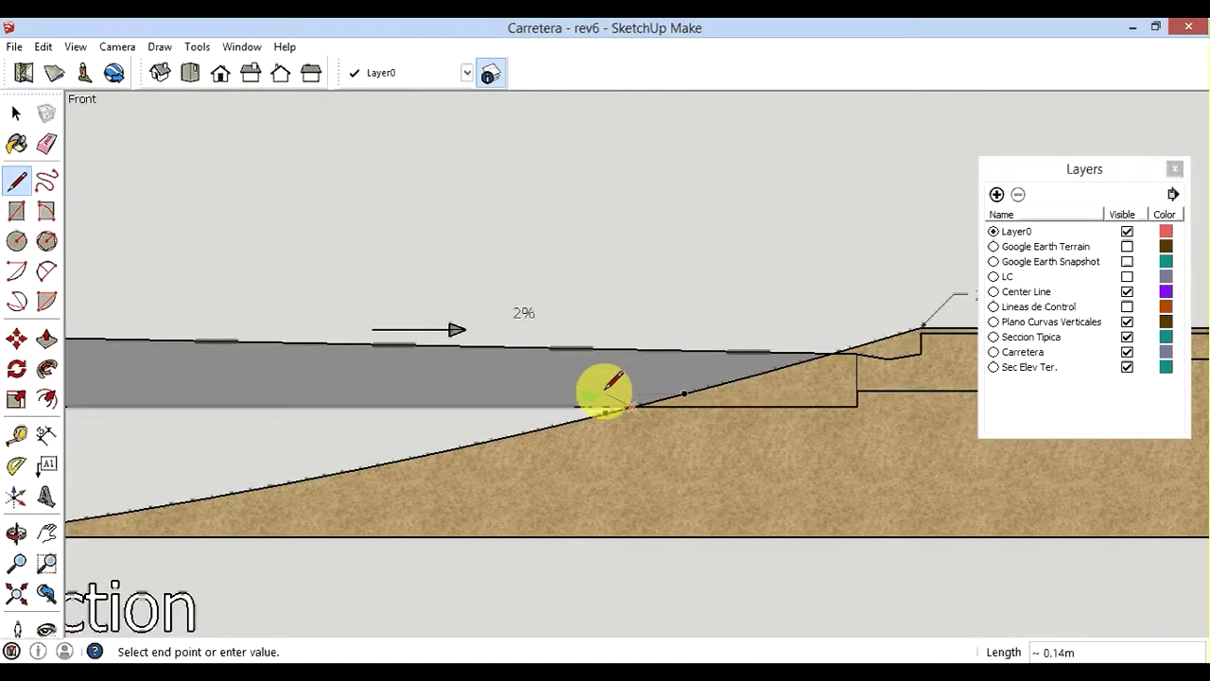
scroll(609, 392, "down", 2)
scroll(642, 401, "down", 2)
scroll(655, 399, "down", 1)
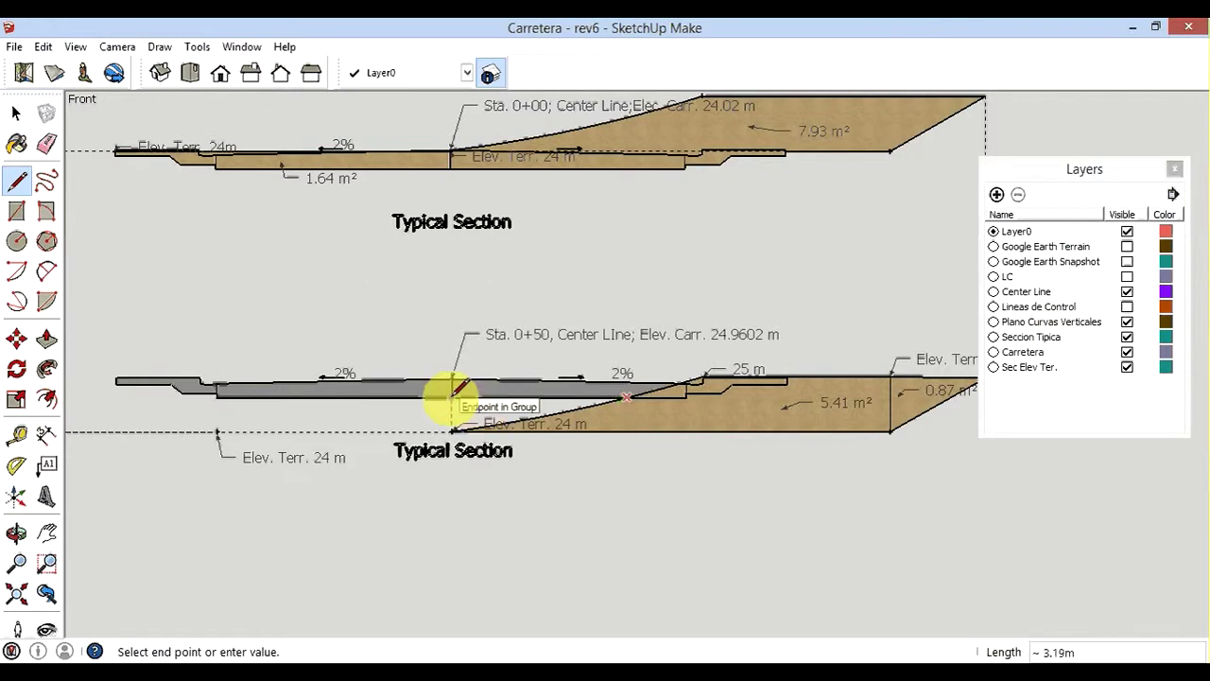
Finish the edge on the section and split the road's left end with a short vertical edge.
left_click(217, 395)
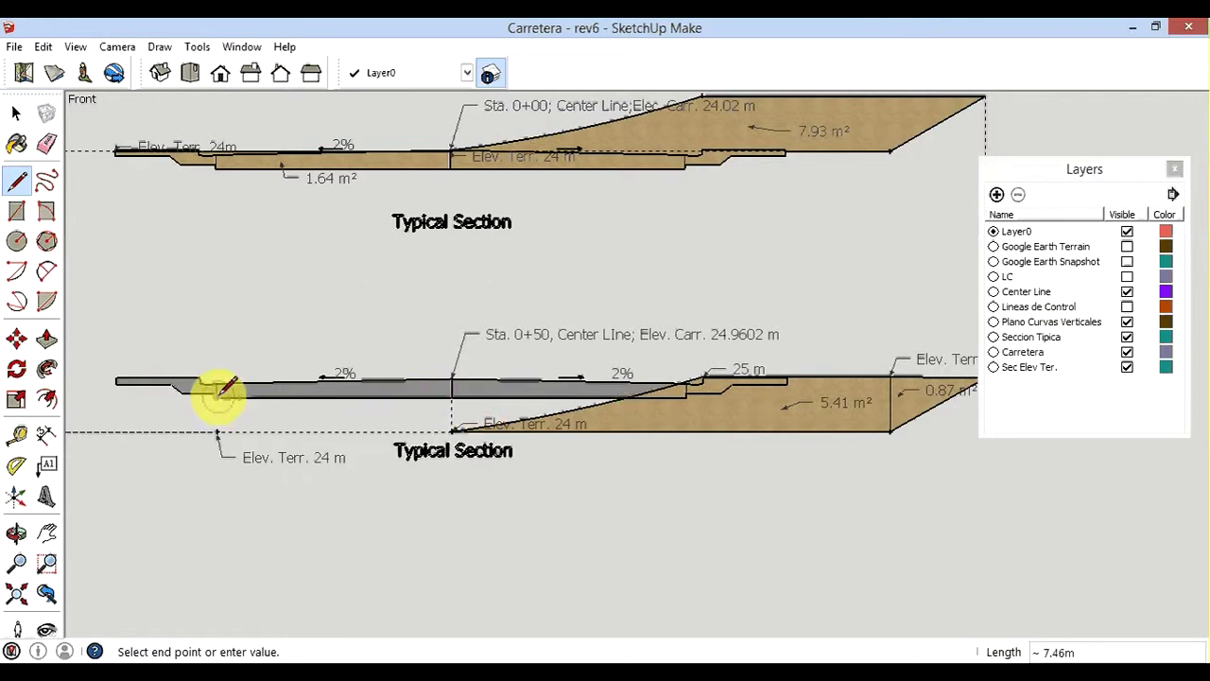
scroll(217, 395, "up", 1)
scroll(218, 395, "up", 2)
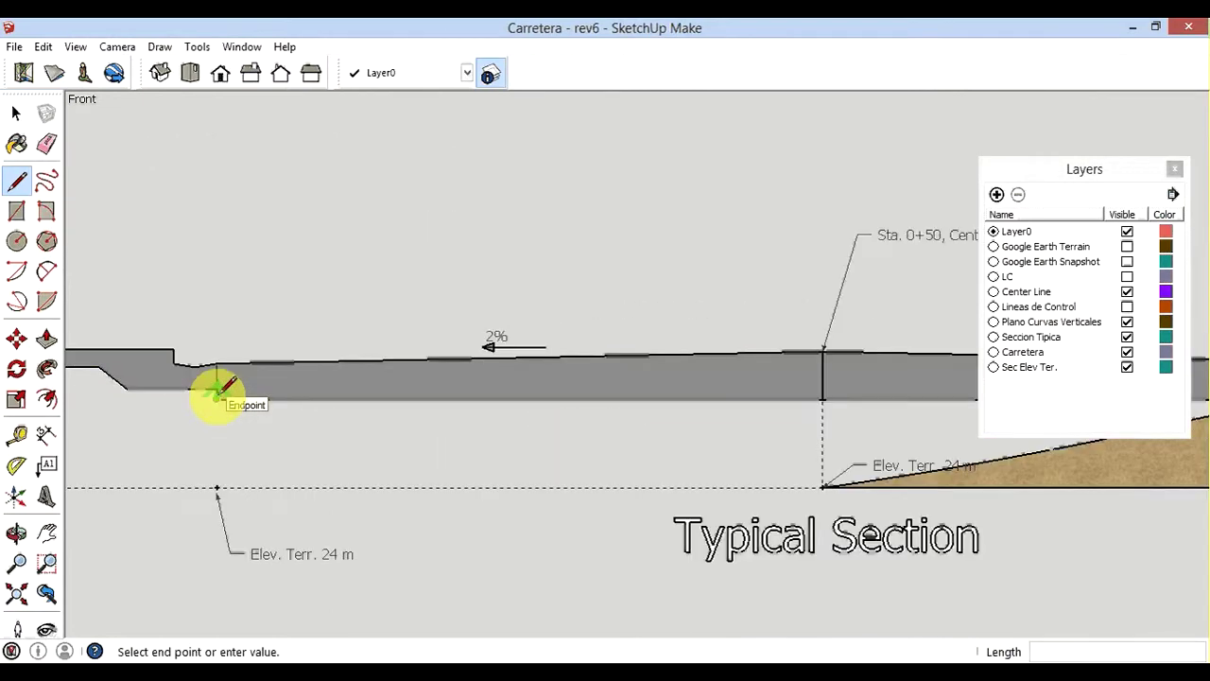
scroll(218, 395, "up", 1)
left_click(217, 395)
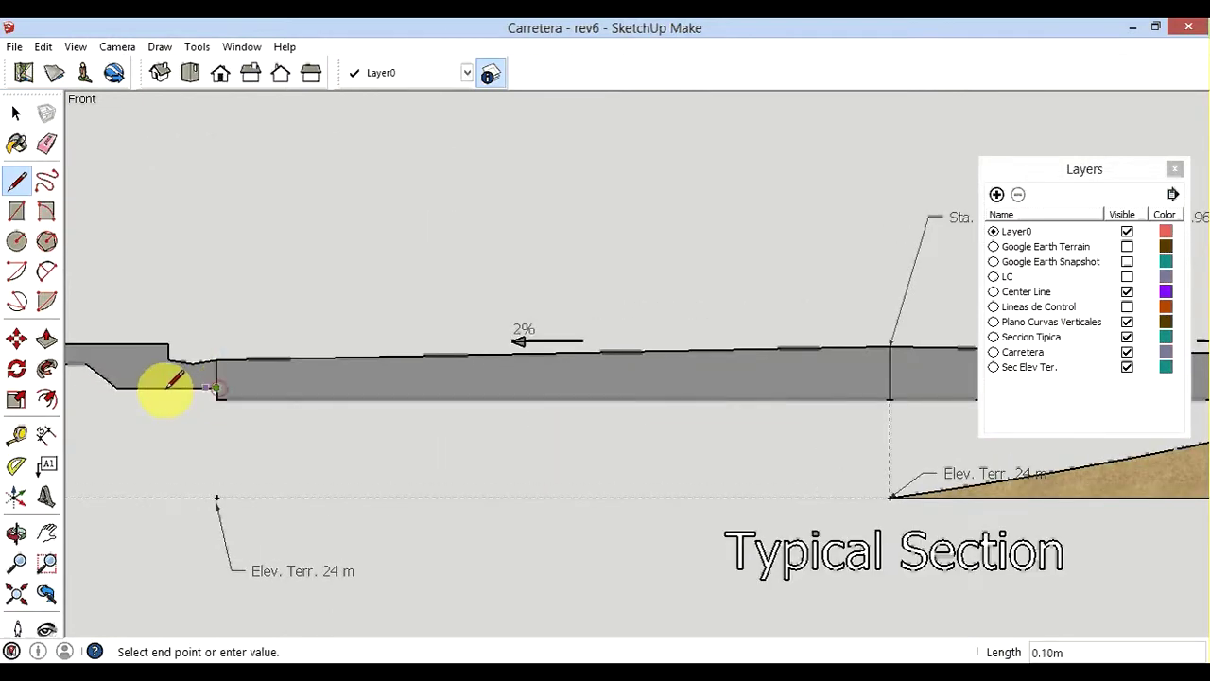
left_click(121, 387)
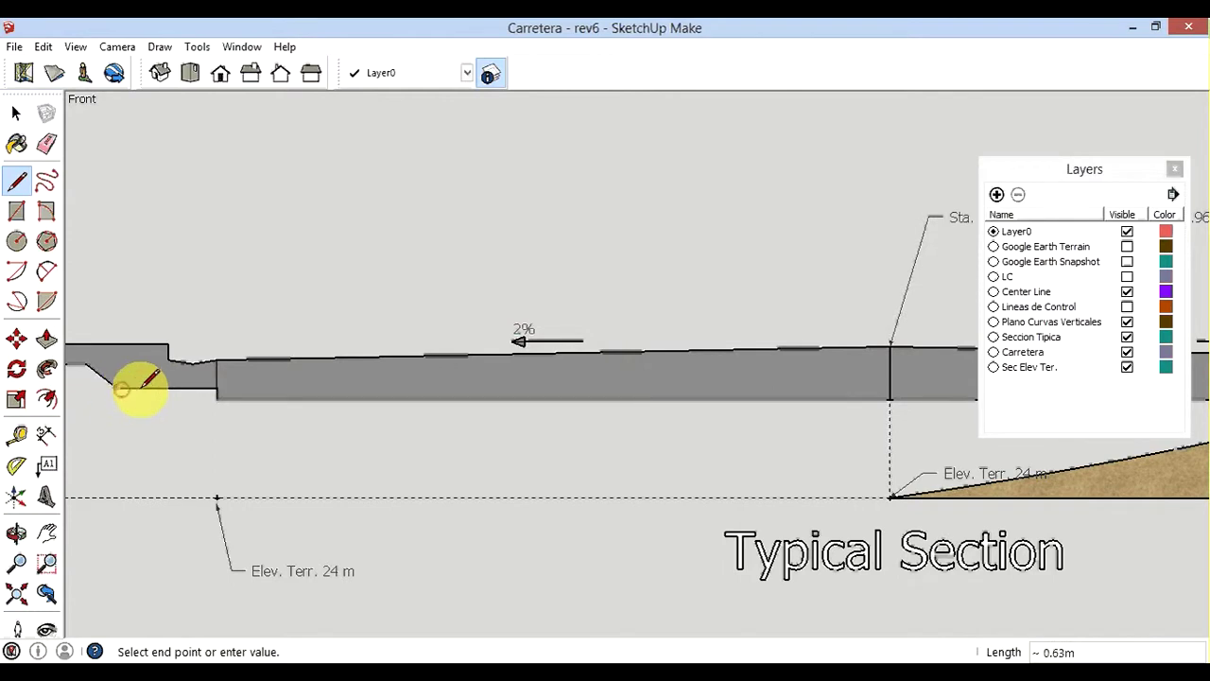
Start new edges at the road's left corner and left end, heading toward Elev. Terr. 24 m.
scroll(387, 365, "down", 3)
scroll(382, 362, "down", 1)
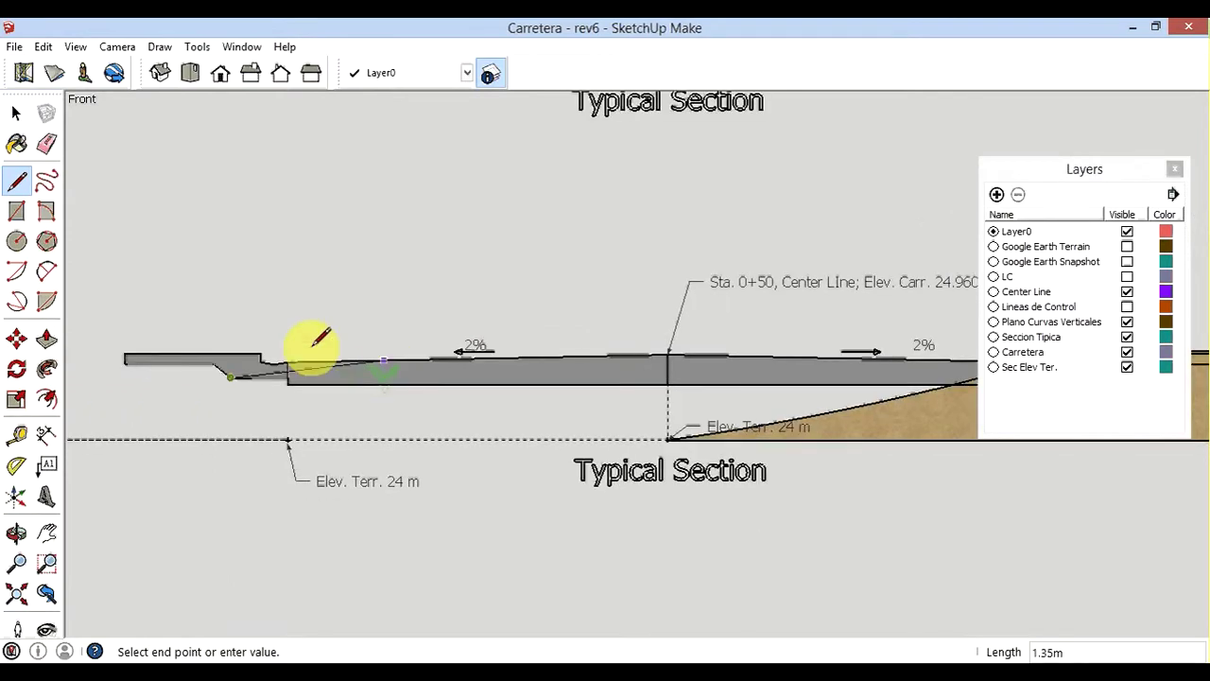
left_click(213, 362)
type("1.00m")
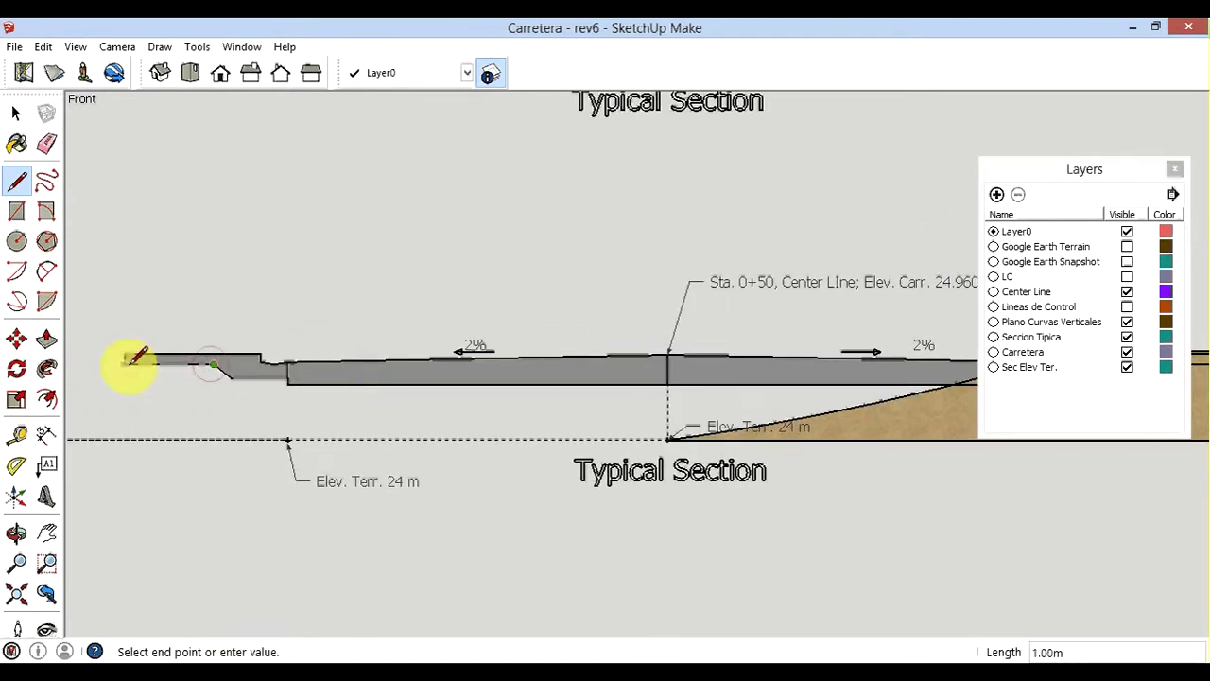
left_click(124, 363)
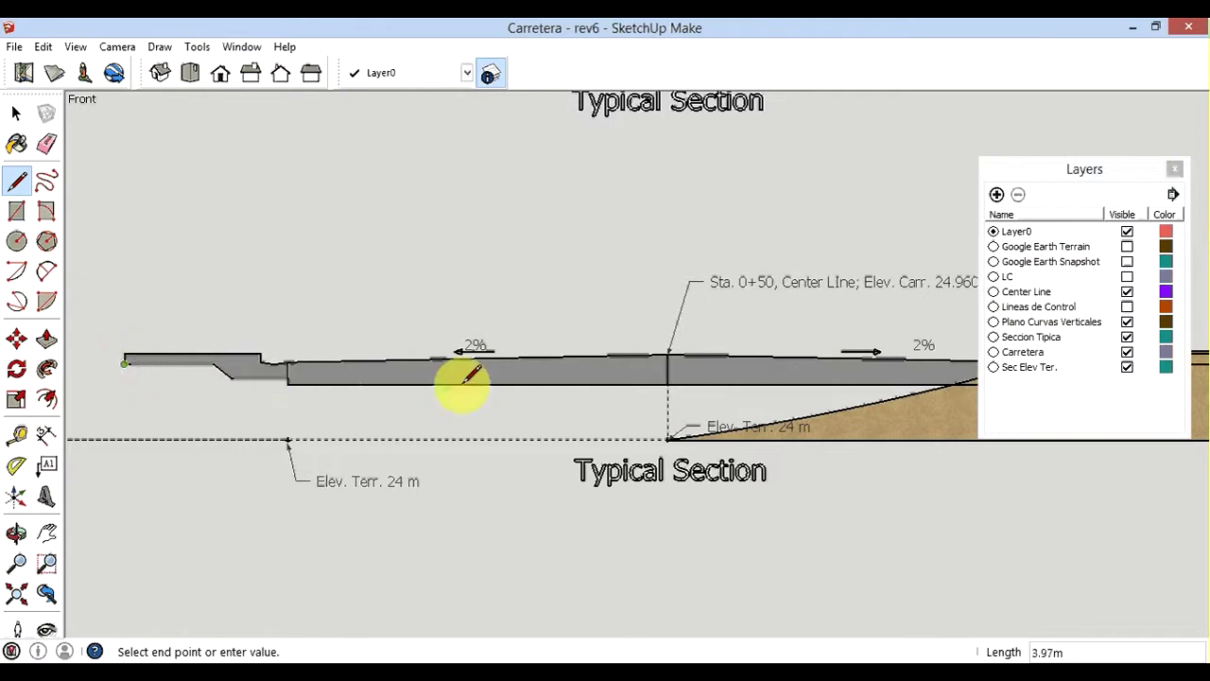
scroll(463, 376, "down", 3)
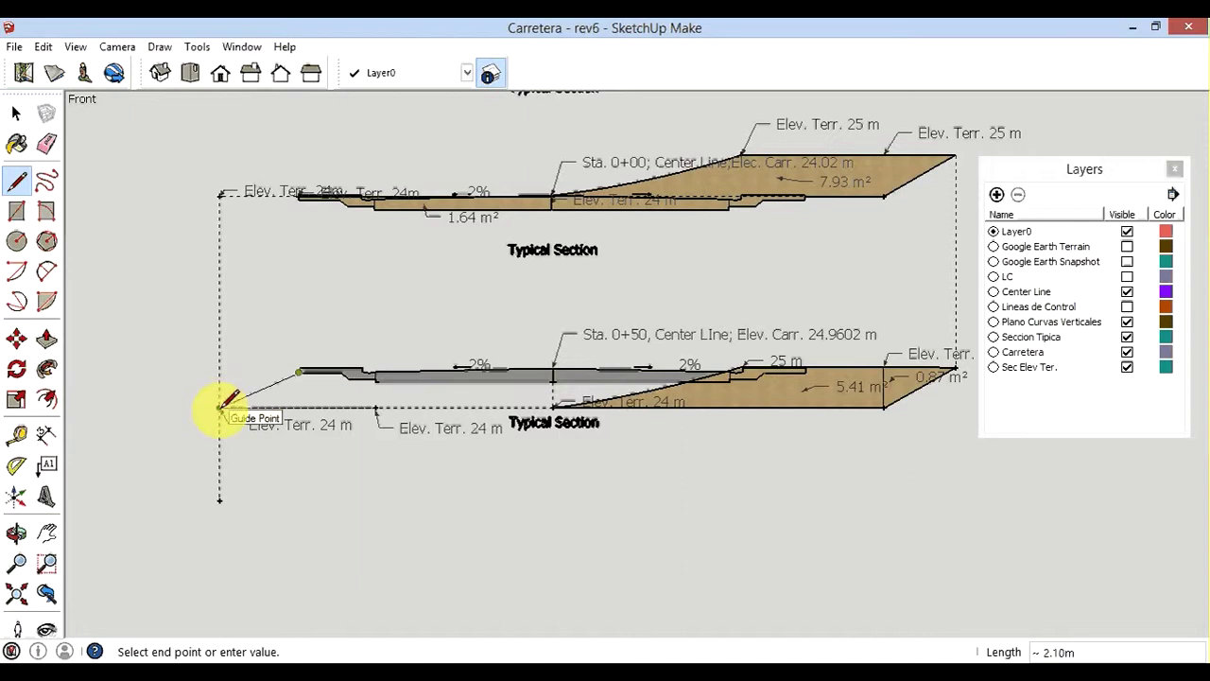
Close the left fill face at the 24 m guide point and label it 5.99 m².
left_click(219, 407)
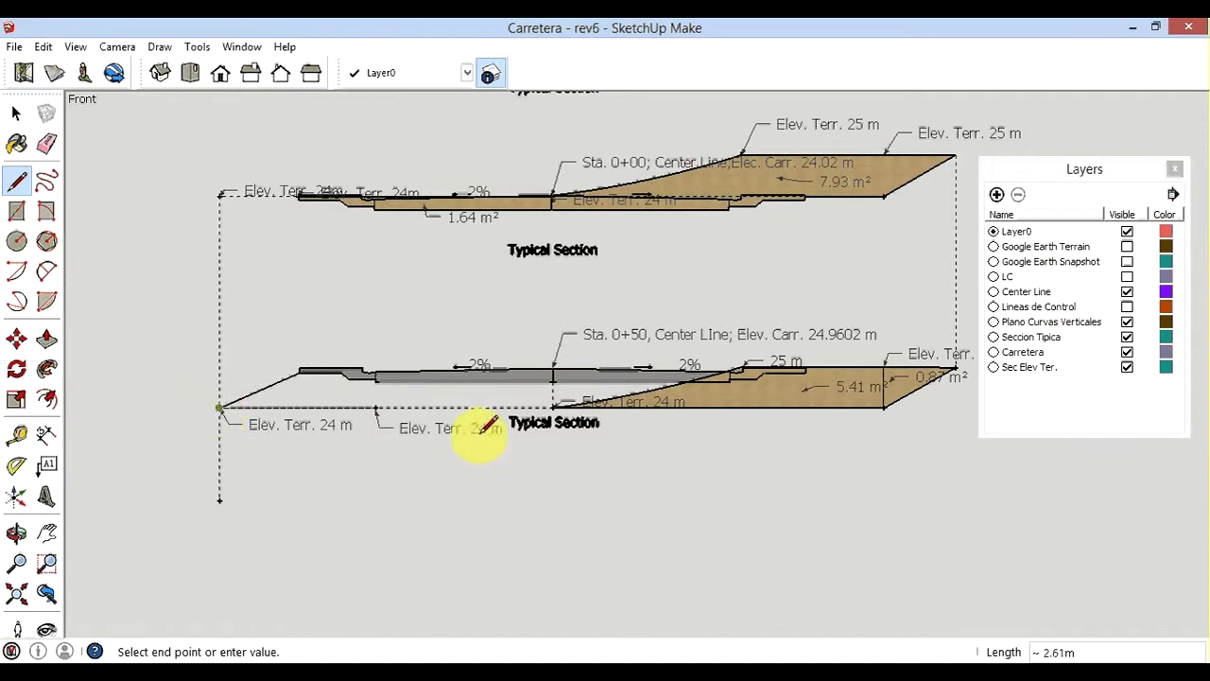
left_click(553, 403)
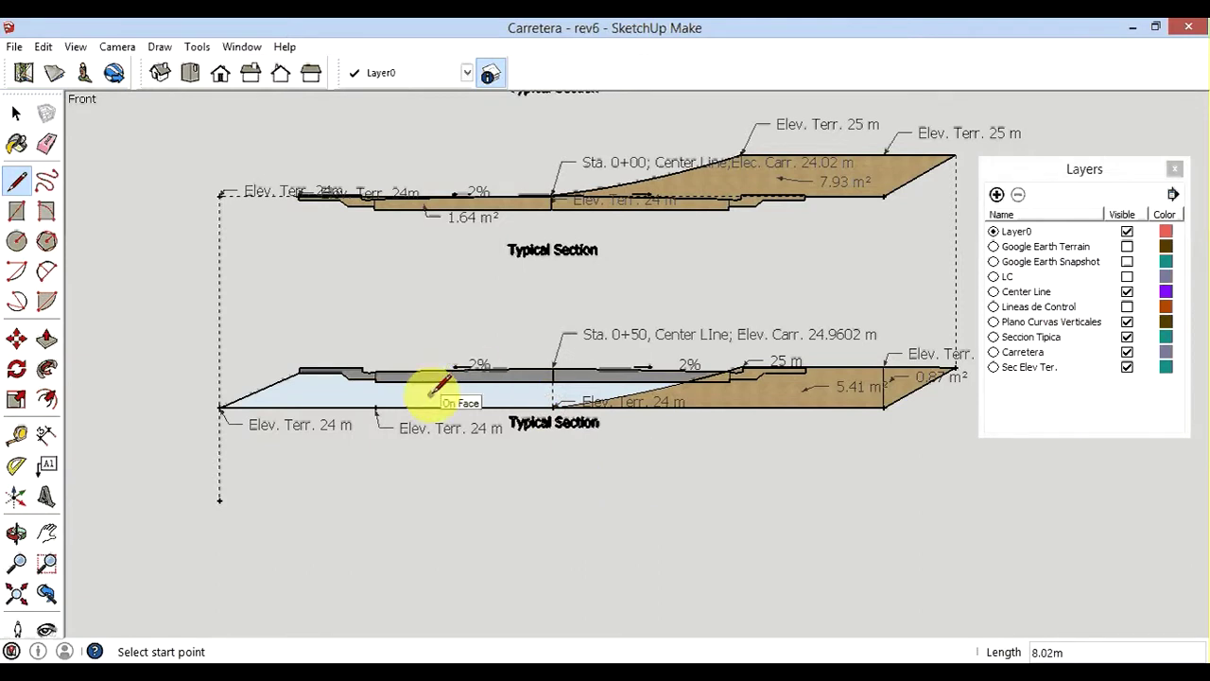
left_click(48, 464)
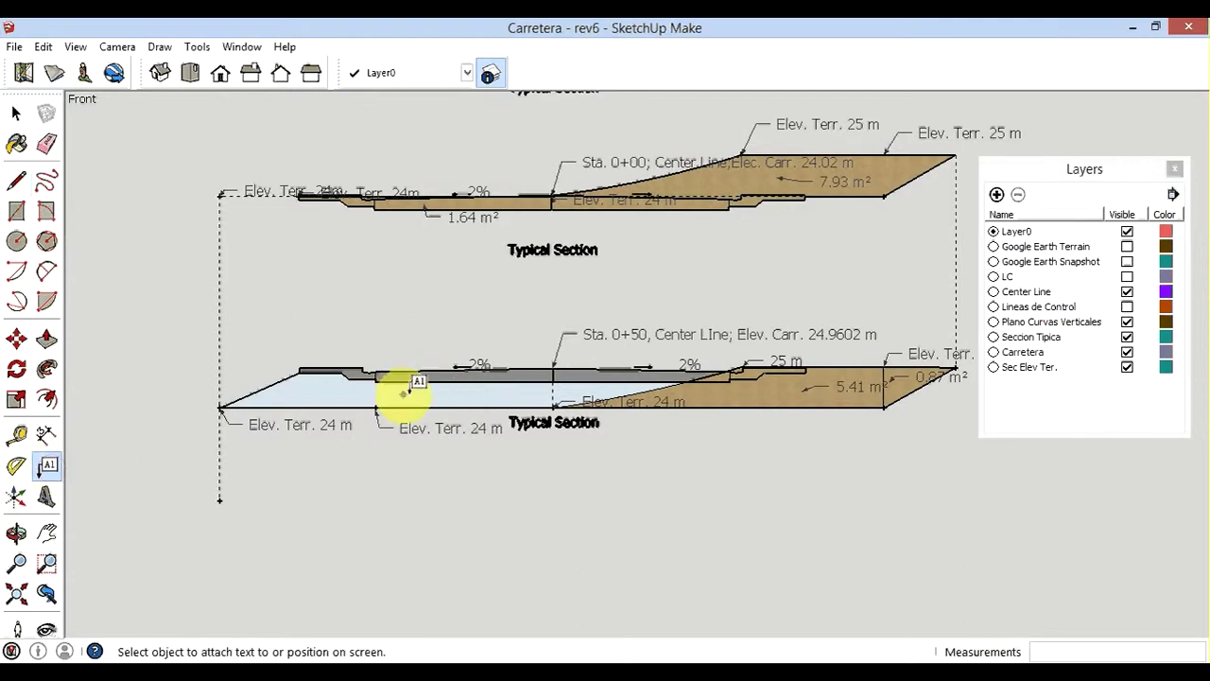
left_click(404, 392)
left_click(426, 393)
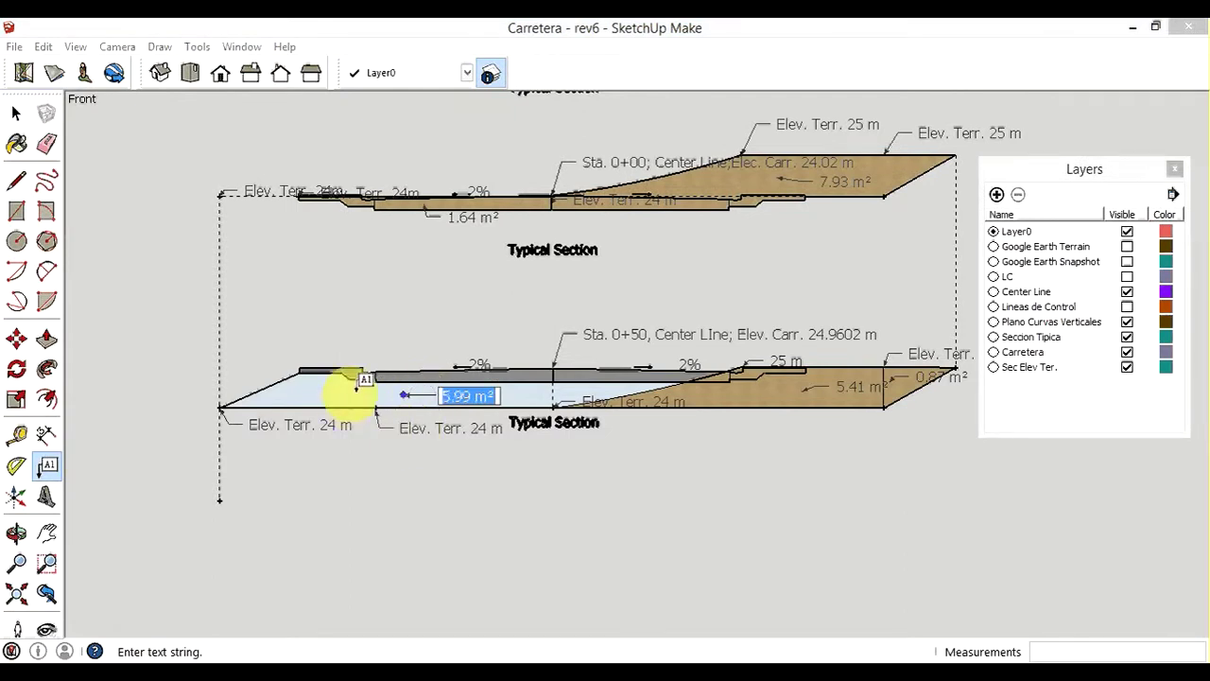
left_click(350, 395)
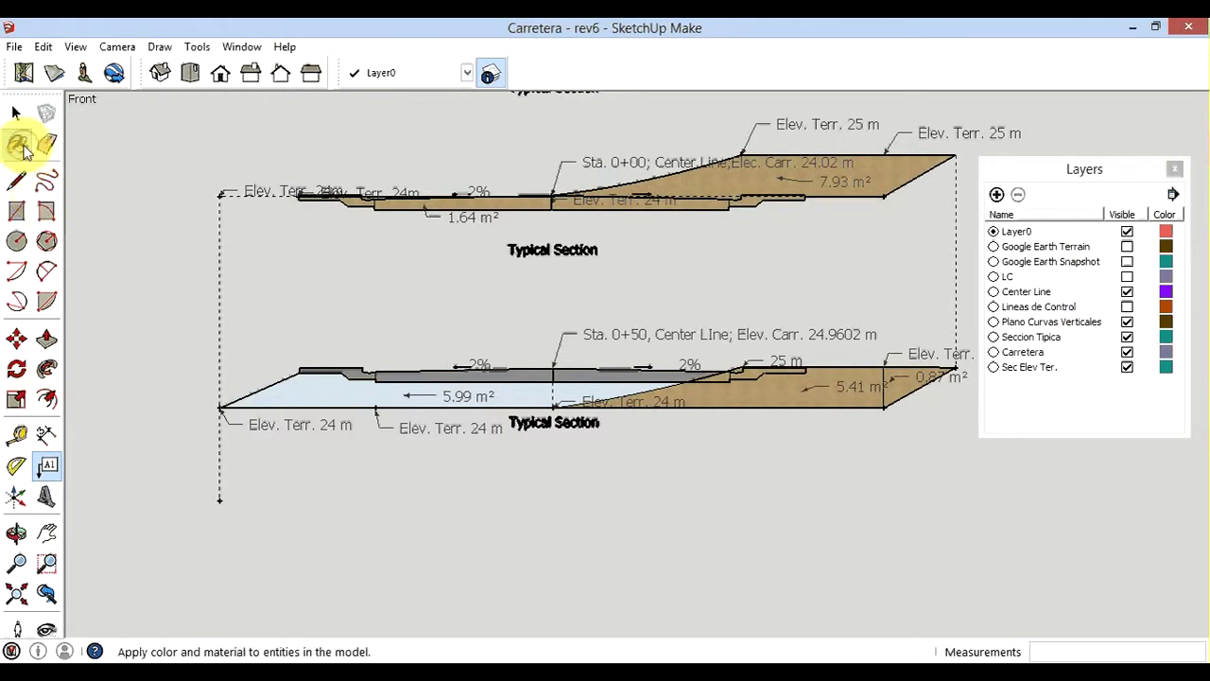
left_click(23, 146)
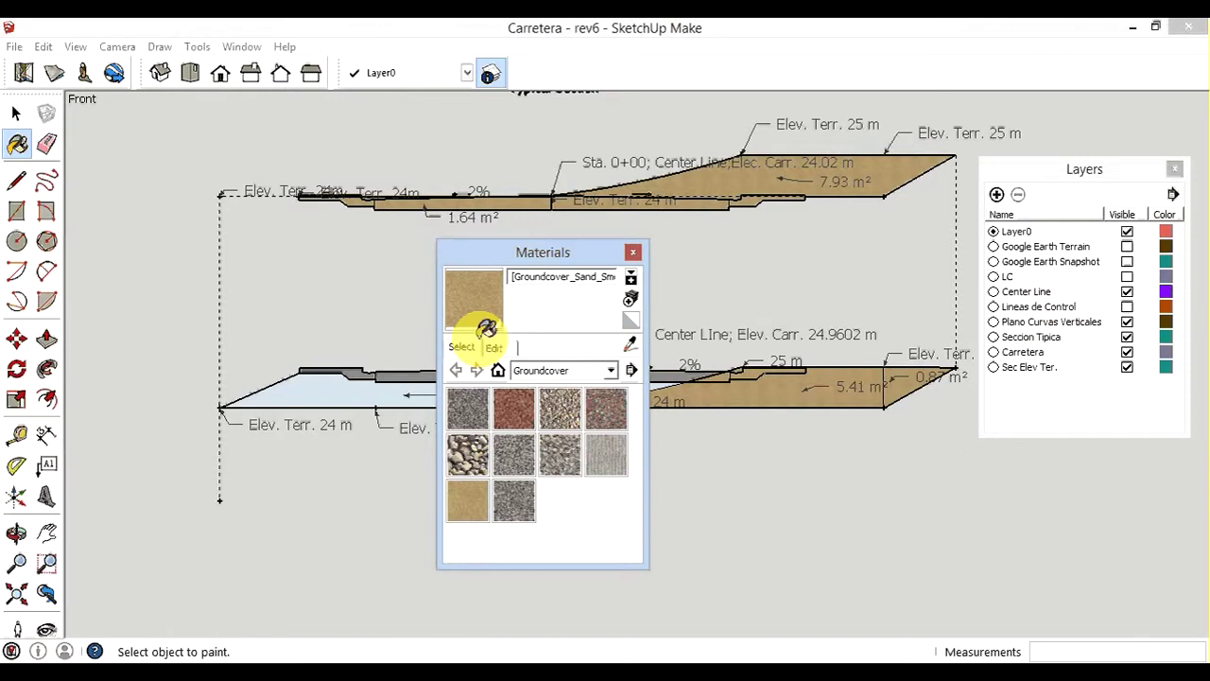
Pick 0003_DeepPink from the Colors-Named collection in the Materials window, then close it.
left_click(616, 370)
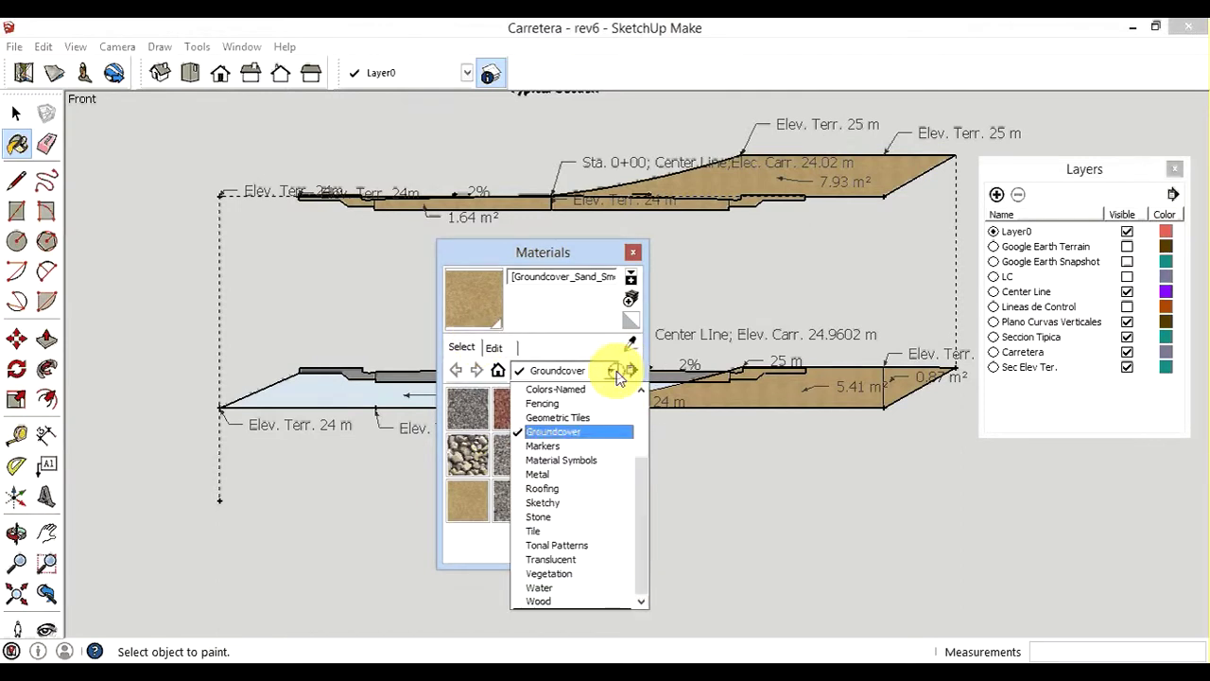
left_click(613, 370)
left_click(515, 352)
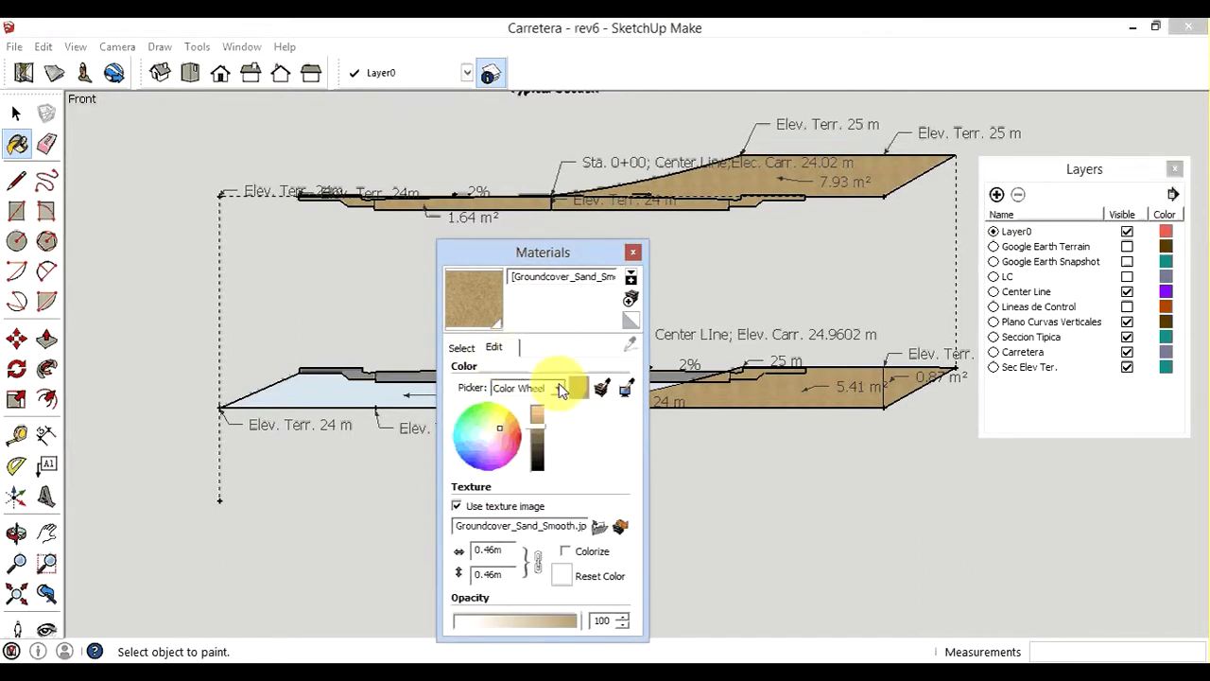
left_click(461, 348)
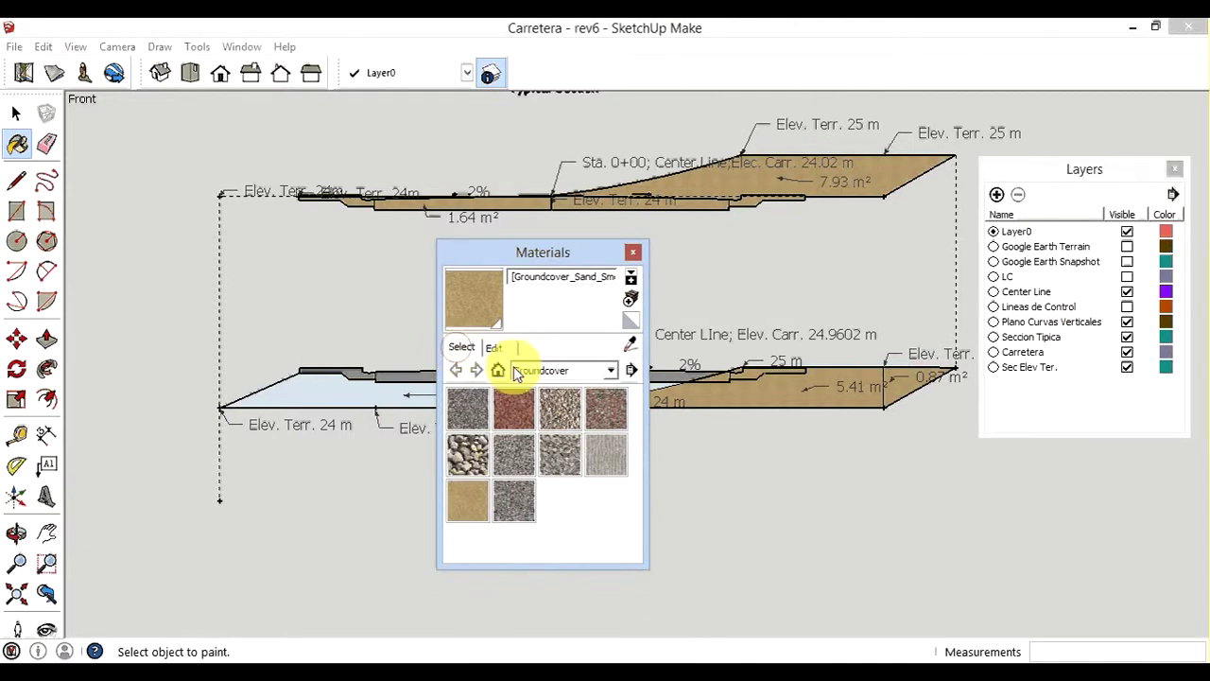
left_click(611, 371)
left_click(556, 388)
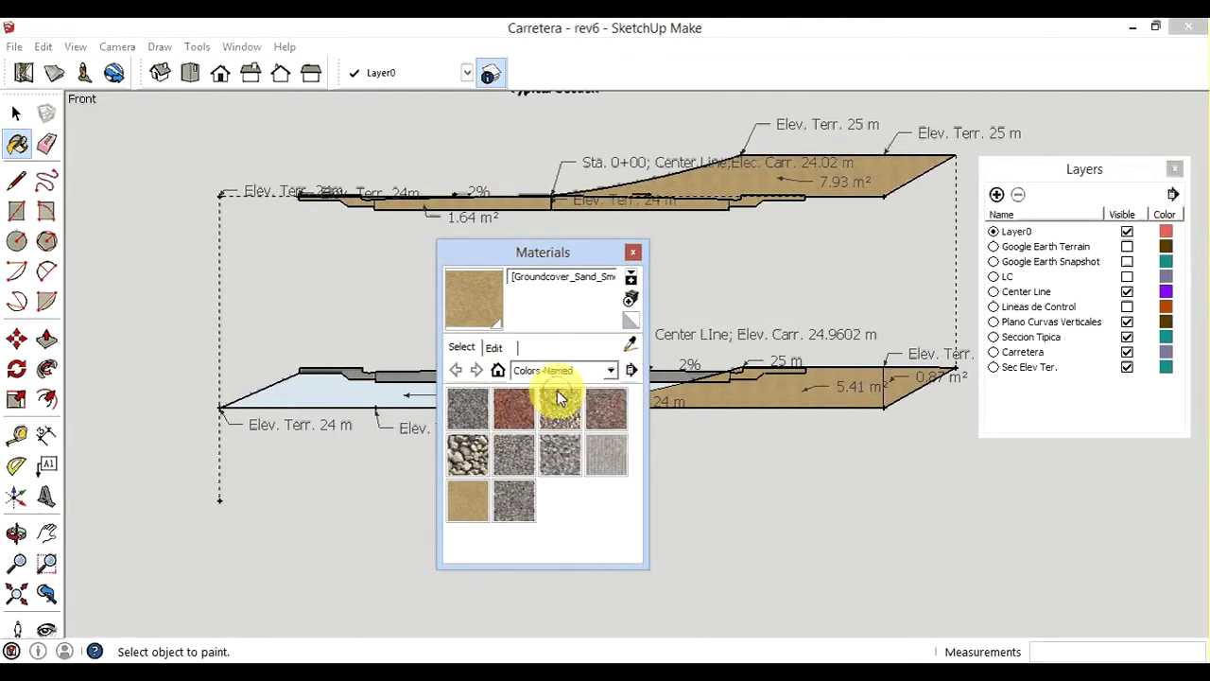
left_click(634, 555)
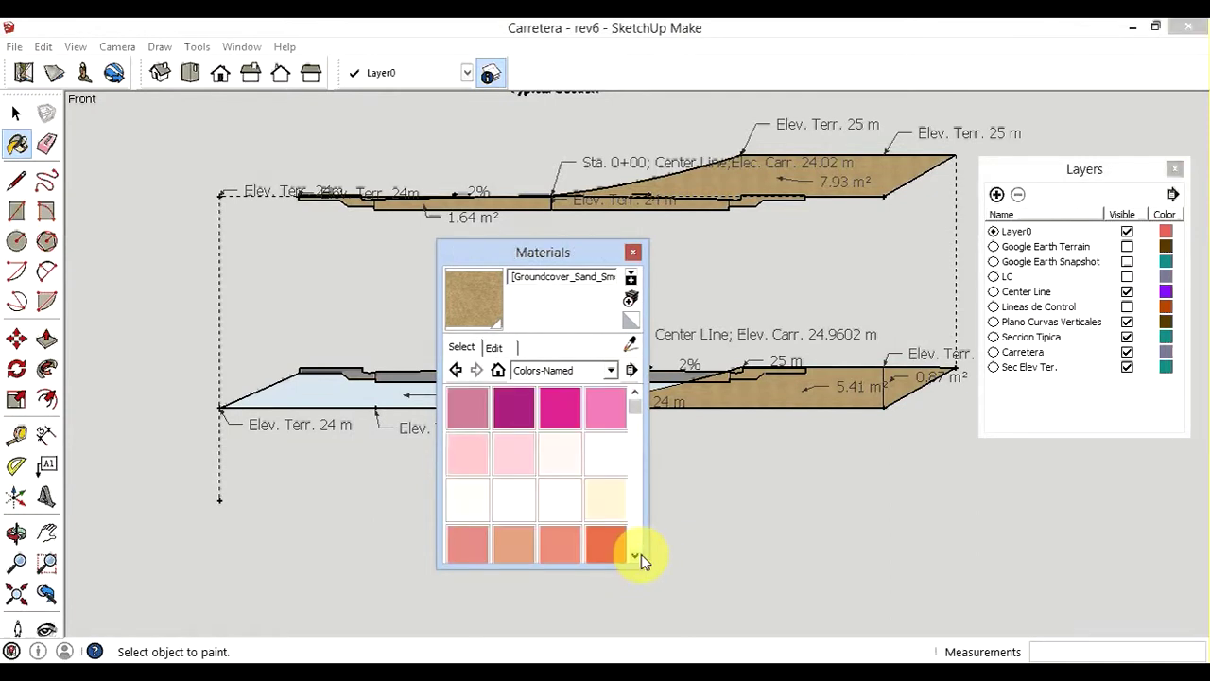
left_click(561, 426)
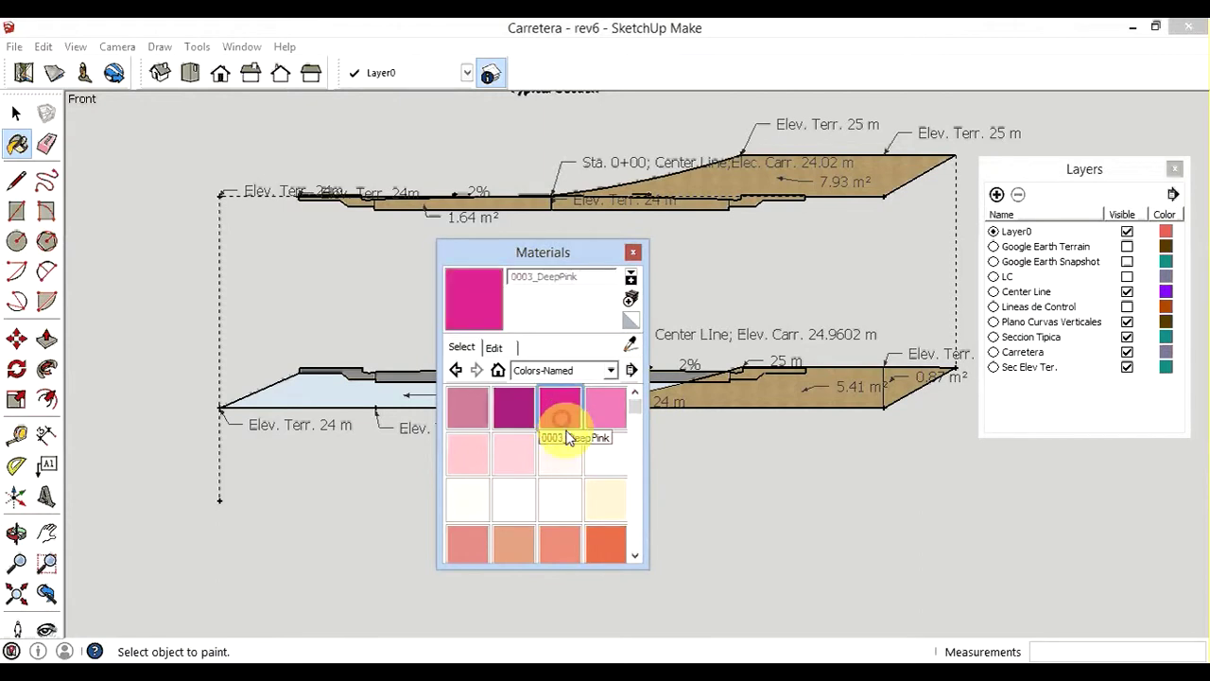
left_click(634, 255)
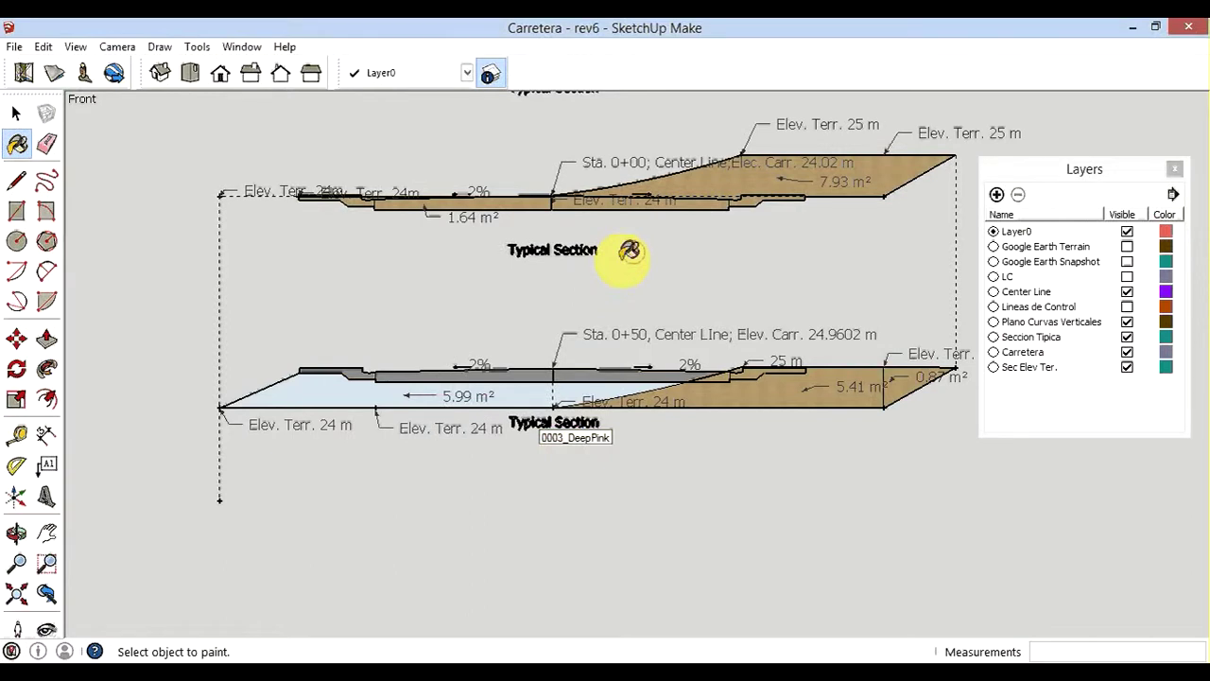
Paint the 5.99 m² fill face under the road's left side with 0003_DeepPink.
left_click(383, 382)
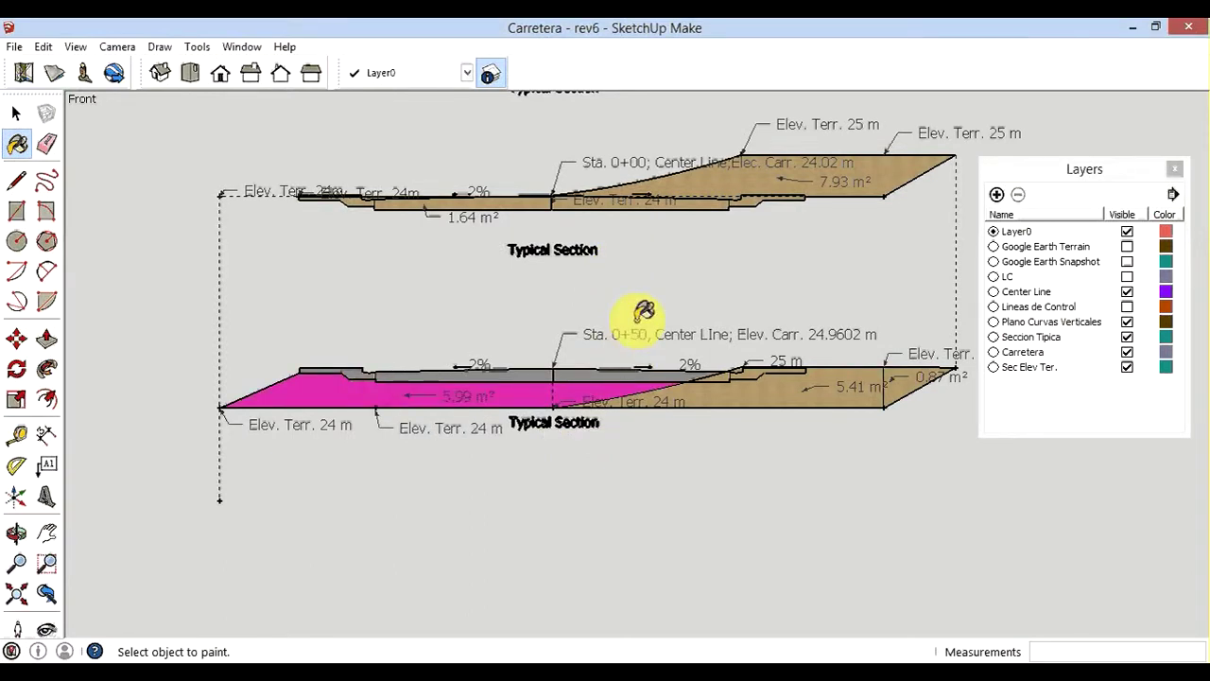